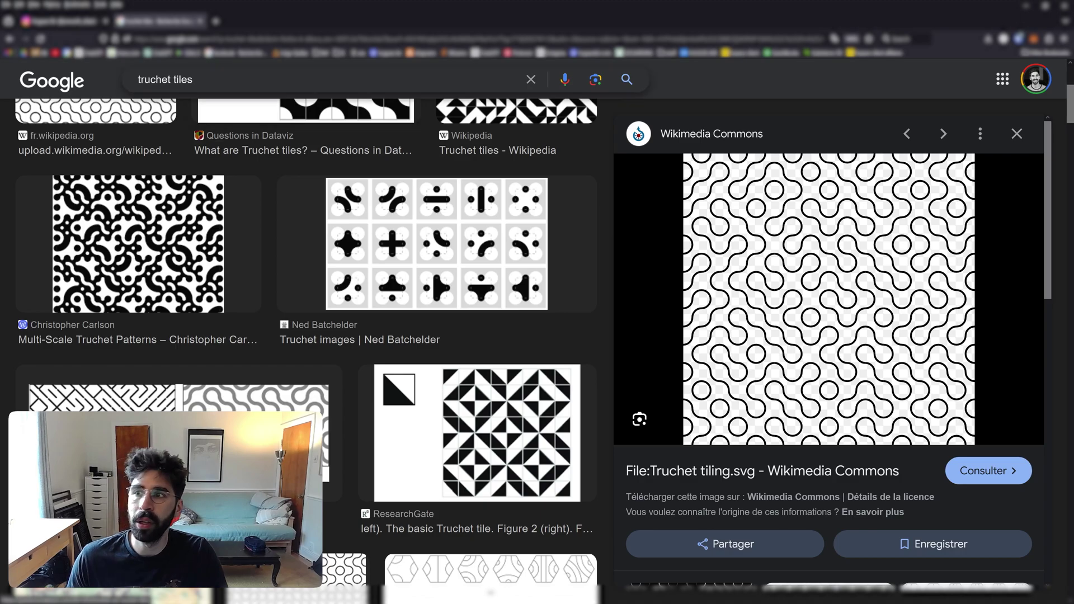
Examine the rectangle, geometry, camera and render operators of the truchet network in TouchDesigner.
click(78, 26)
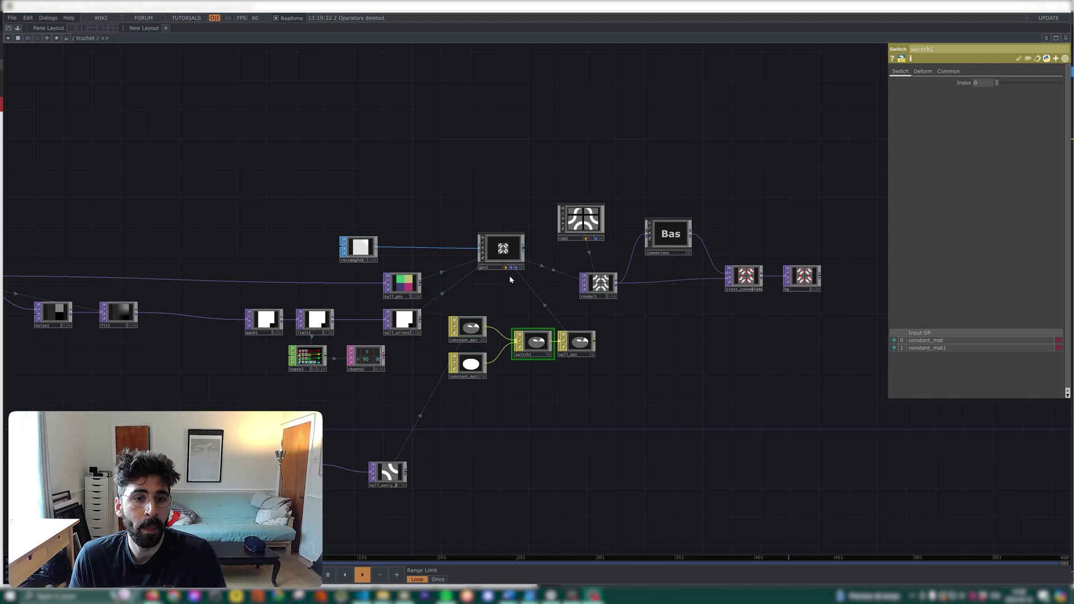
scroll(367, 252, up, 5)
click(368, 253)
drag(719, 310, 558, 296)
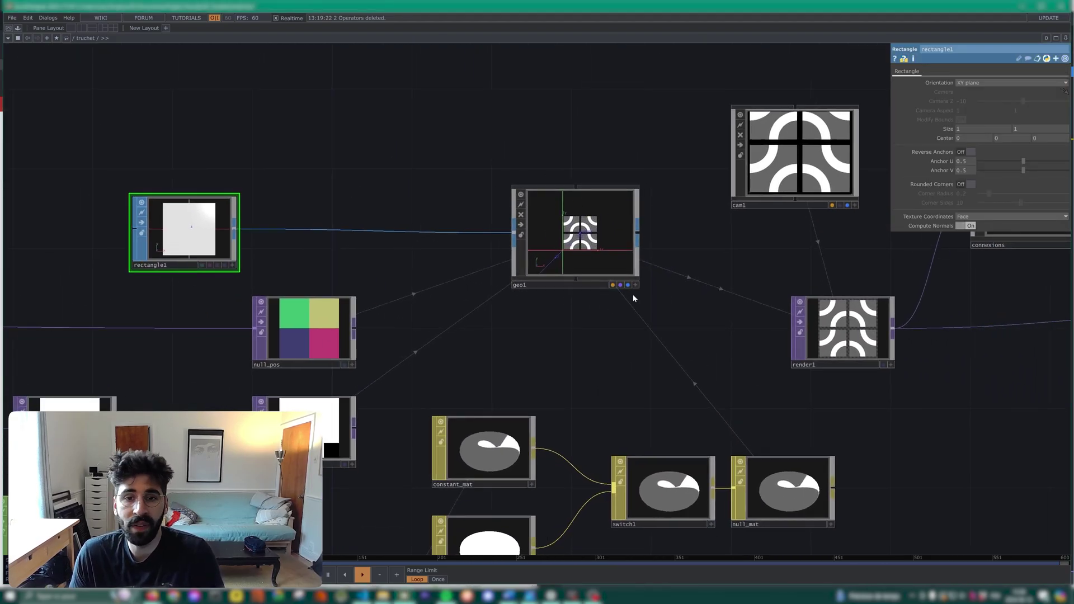
scroll(542, 282, right, 9)
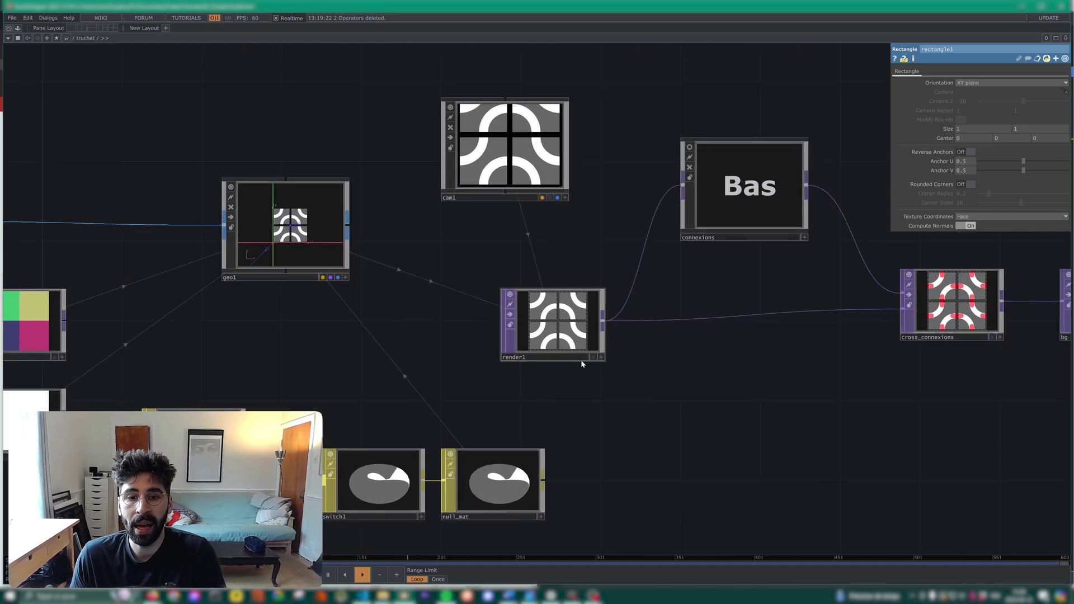
Set the index of switch1 to 1 to feed constant_mat1 to the tile geometry.
click(386, 481)
scroll(495, 319, up, 3)
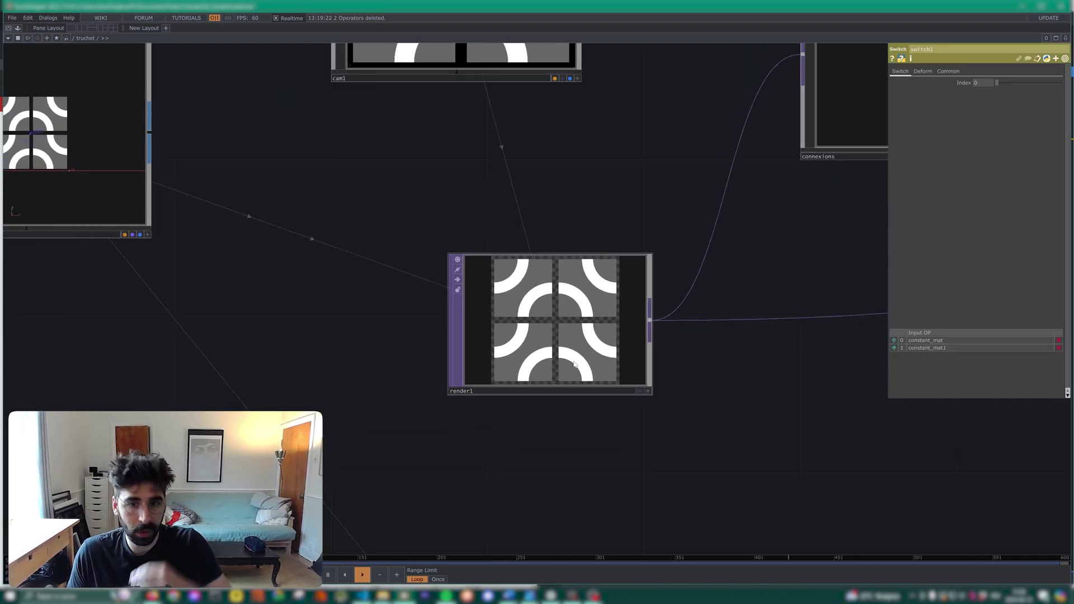
scroll(643, 445, down, 5)
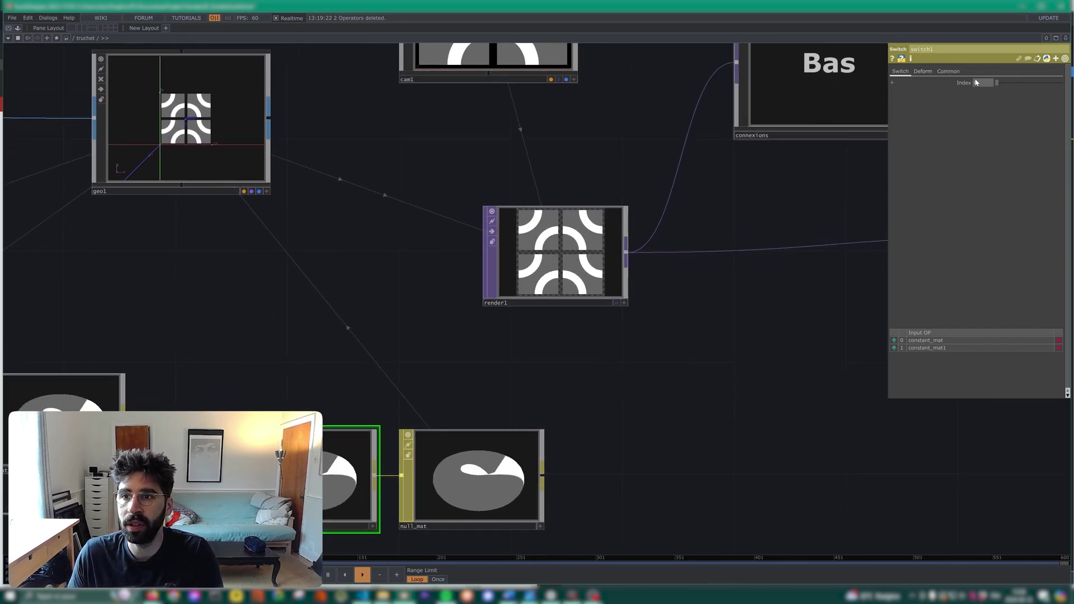
text(1)
key(Return)
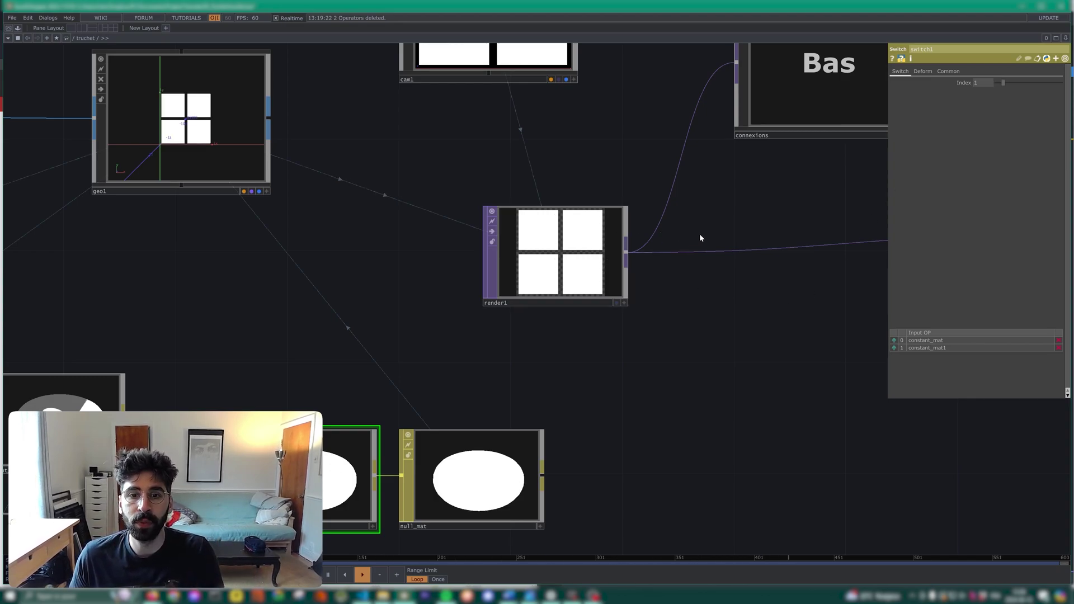
Examine the connection markers on the plain tiles in the cross_connexions output.
drag(670, 244, 315, 275)
drag(558, 265, 381, 266)
scroll(604, 265, up, 2)
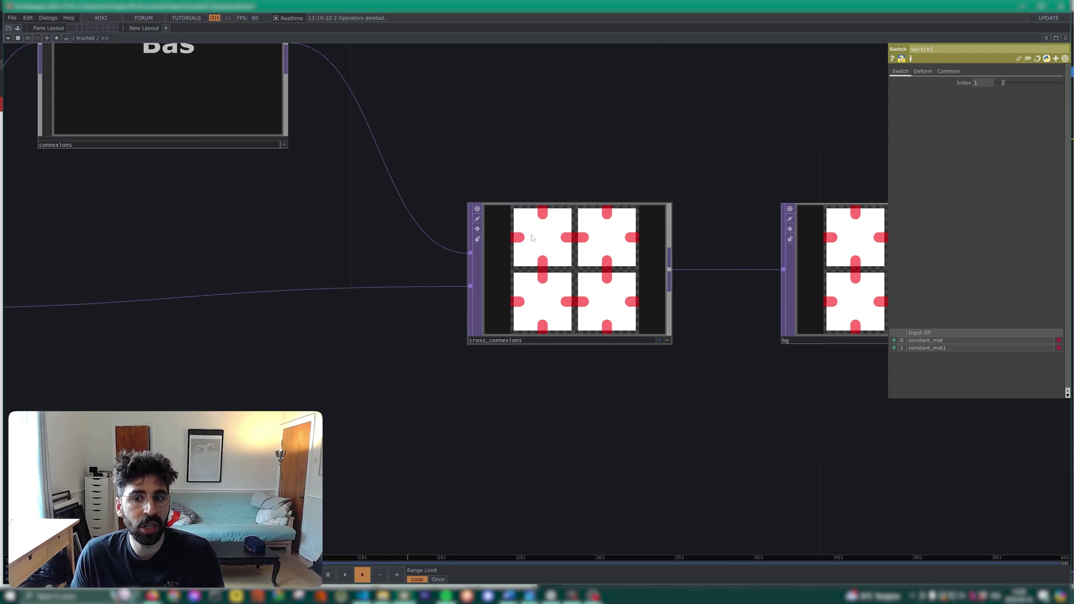
scroll(565, 311, down, 3)
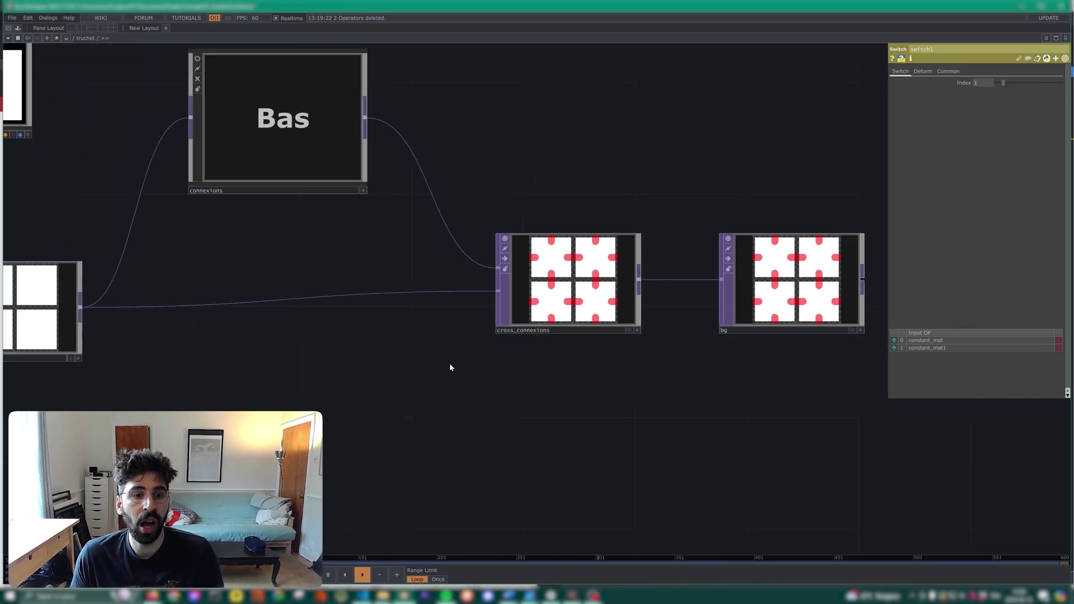
drag(447, 363, 561, 351)
scroll(423, 362, down, 3)
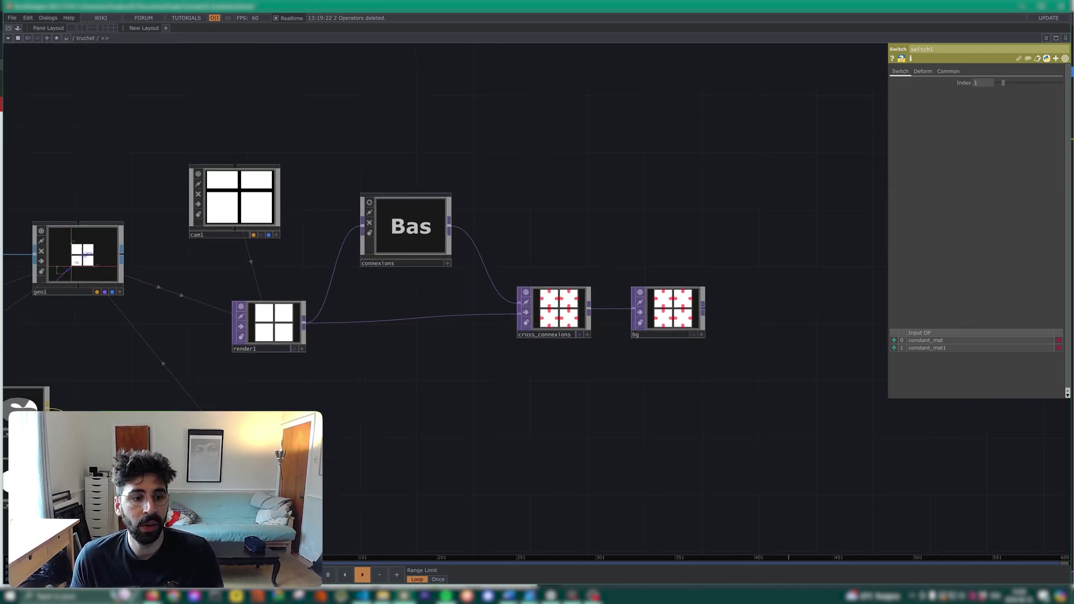
Set switch1's index to 0 and inspect how the arcs meet the connection markers in cross_connexions.
drag(1019, 85, 902, 119)
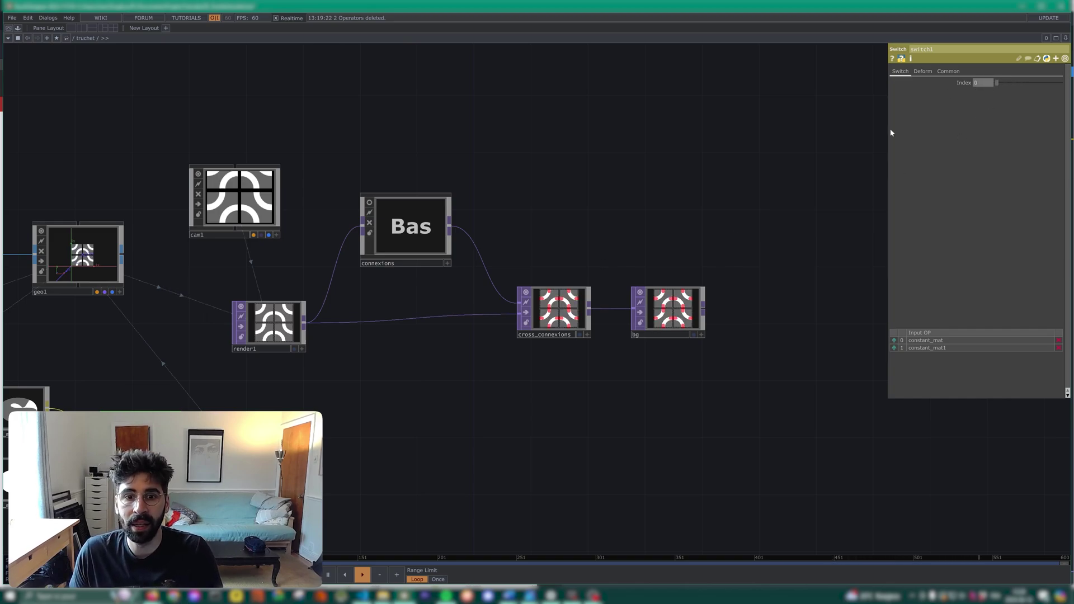
scroll(582, 316, up, 6)
scroll(629, 193, up, 2)
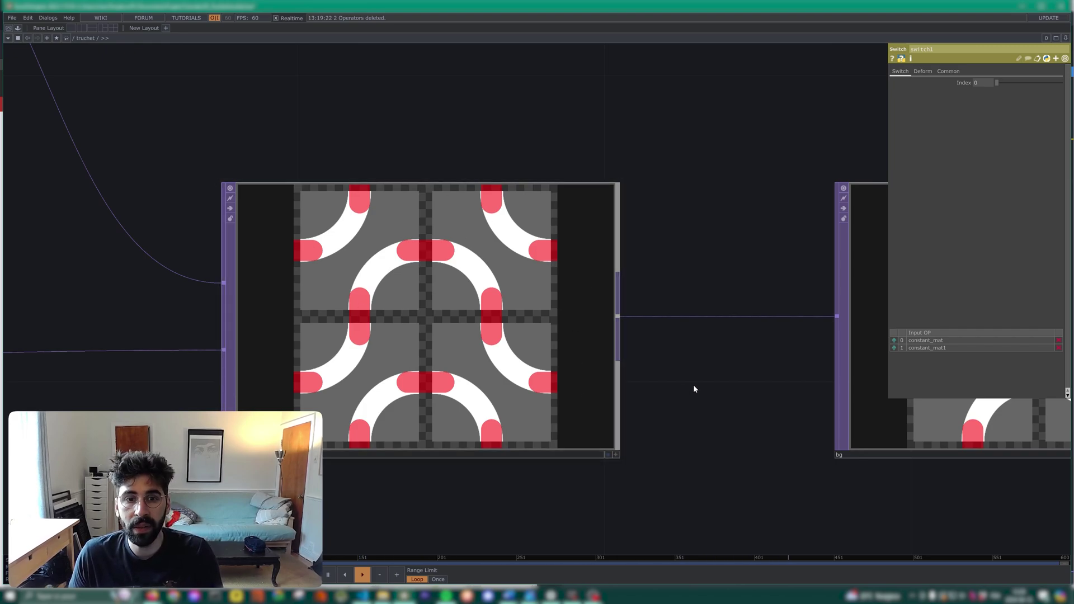
Leave the truchet component for the root network and create a Base COMP beside it.
scroll(694, 384, down, 10)
scroll(693, 384, down, 3)
key(u)
drag(508, 360, 504, 232)
scroll(451, 290, up, 5)
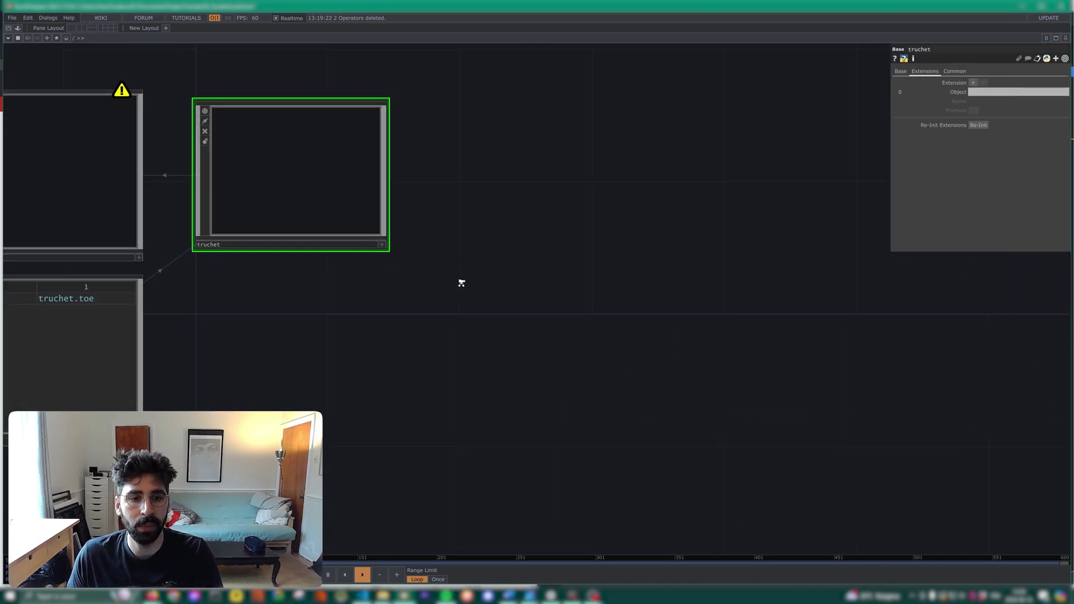
key(Tab)
click(314, 167)
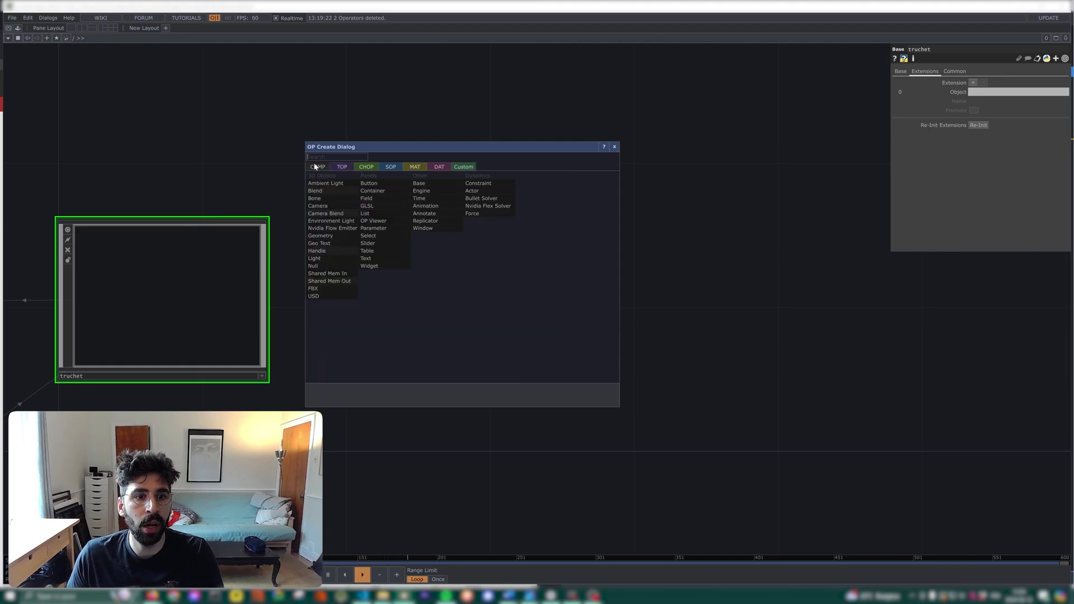
click(435, 183)
click(641, 284)
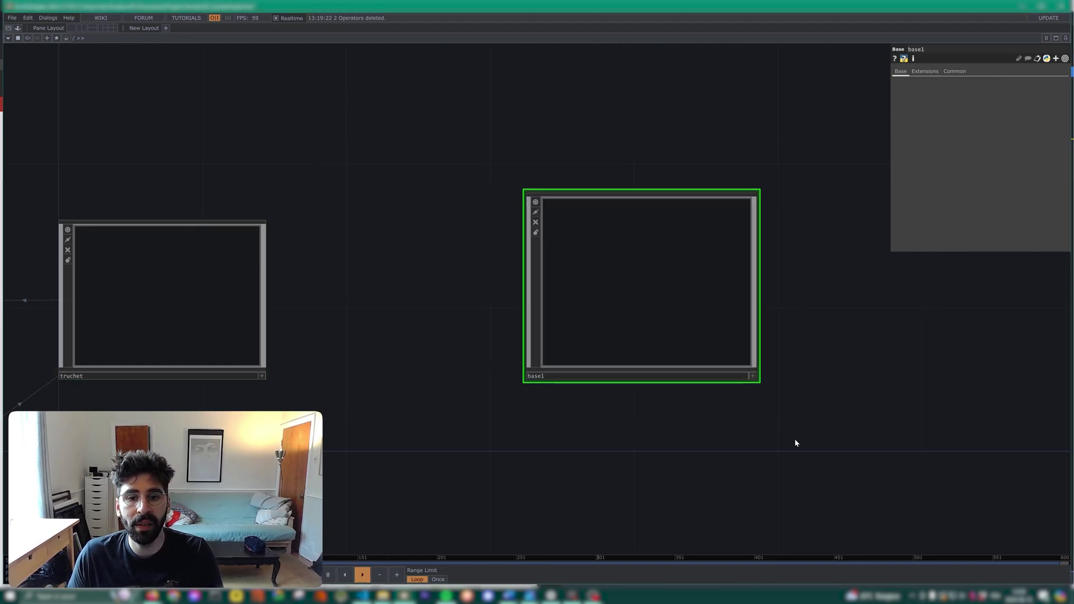
Rename the new Base component as truchet_pattern.
drag(796, 439, 581, 460)
drag(412, 381, 545, 392)
click(544, 397)
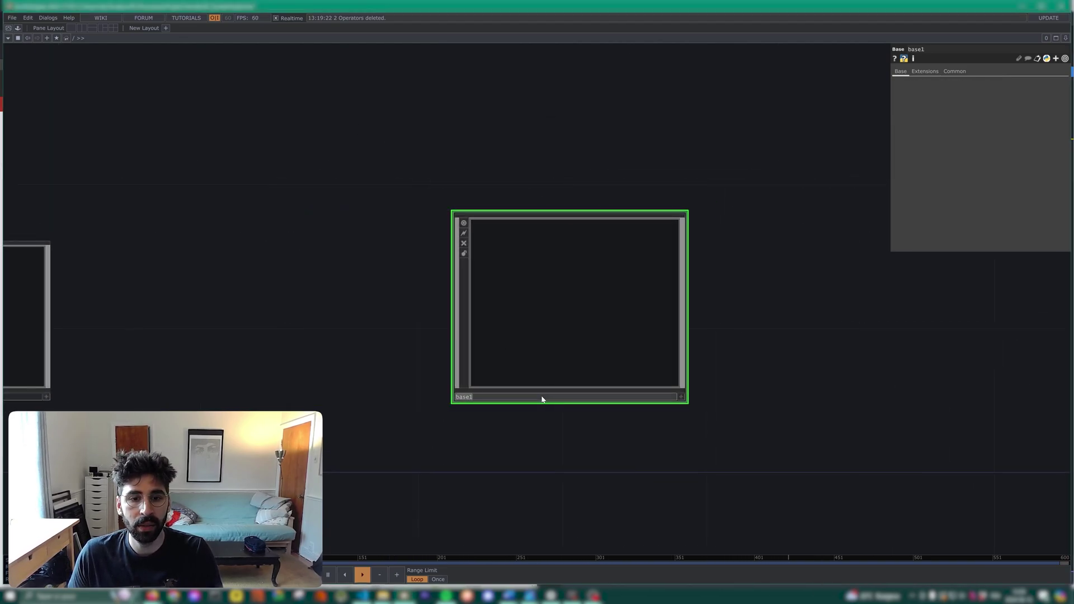
text(truche)
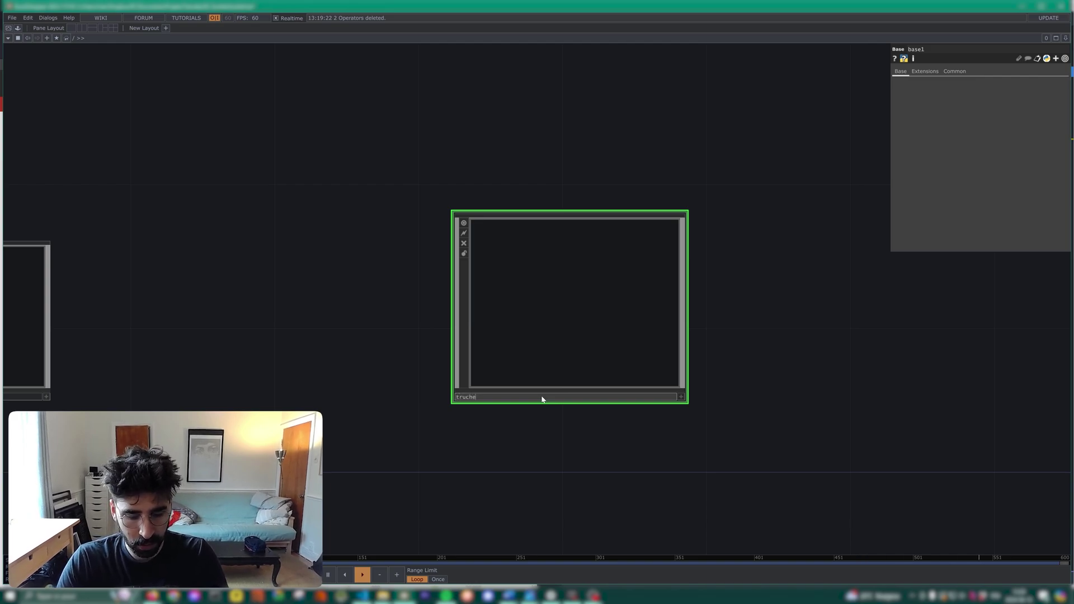
text(t_patter)
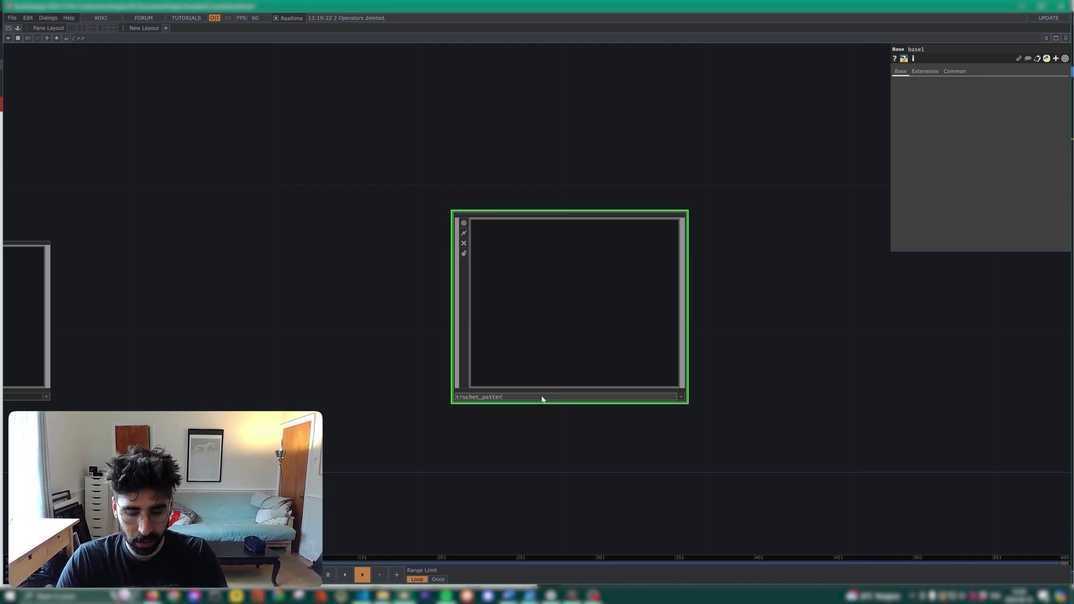
text(n)
key(Return)
Open the Component Editor for truchet_pattern and add a custom parameter page named Settings.
scroll(736, 338, up, 2)
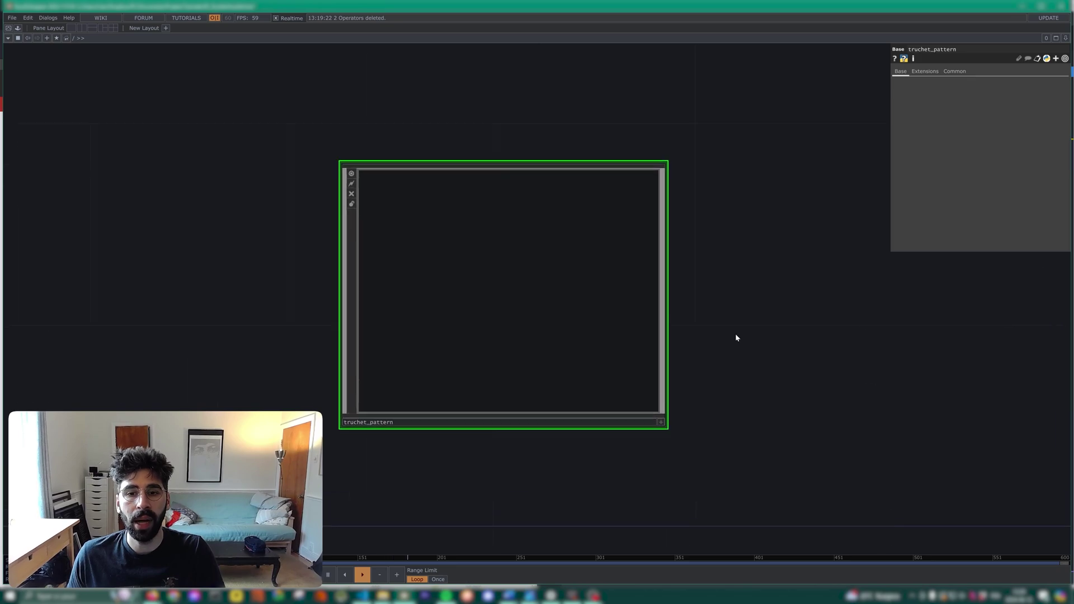
right_click(537, 260)
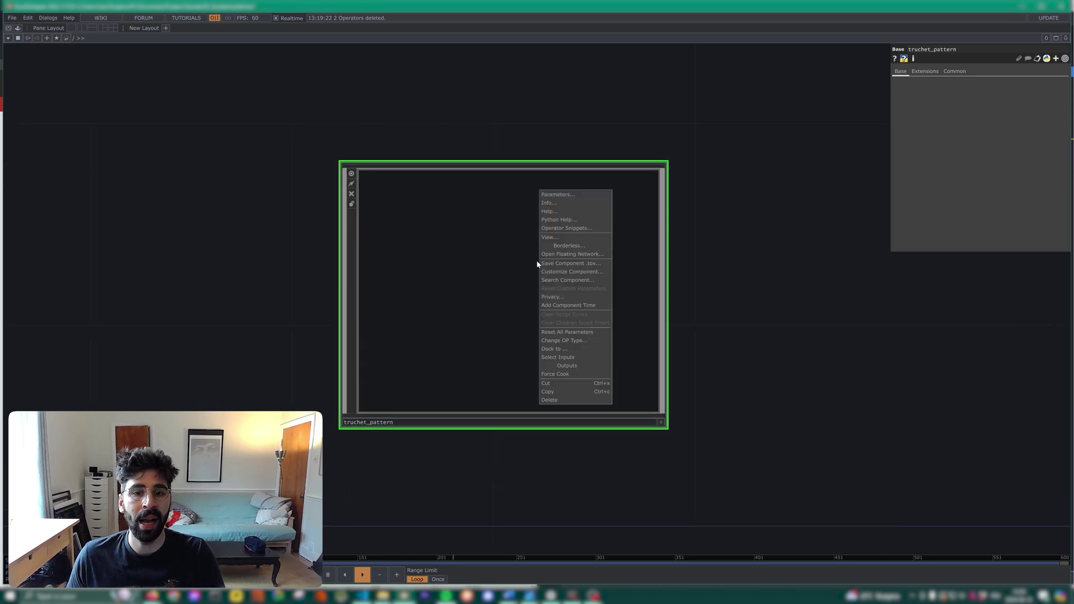
click(576, 272)
click(542, 158)
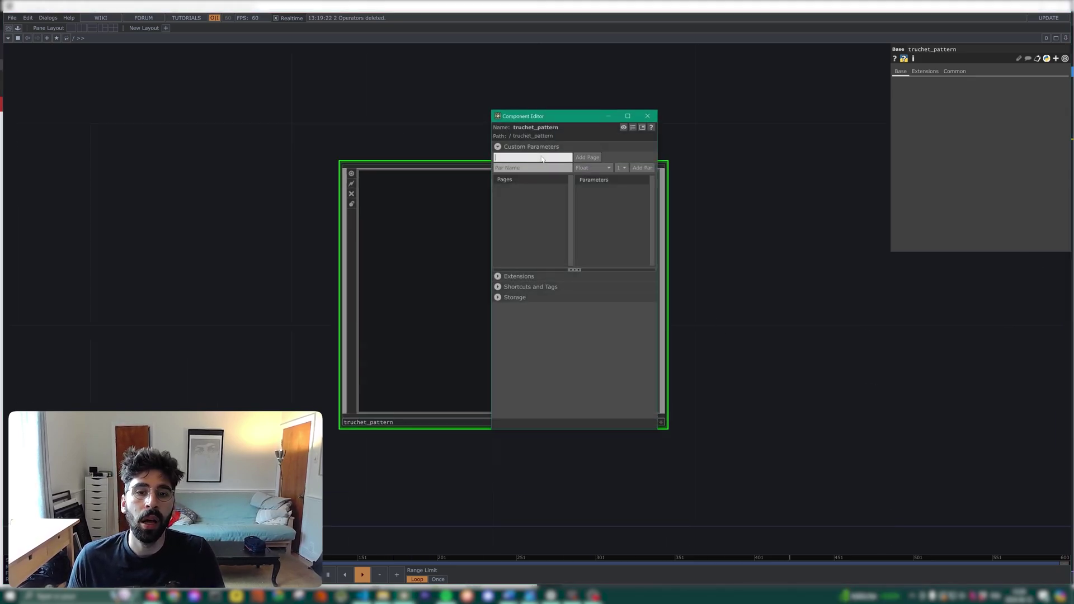
text(Settings)
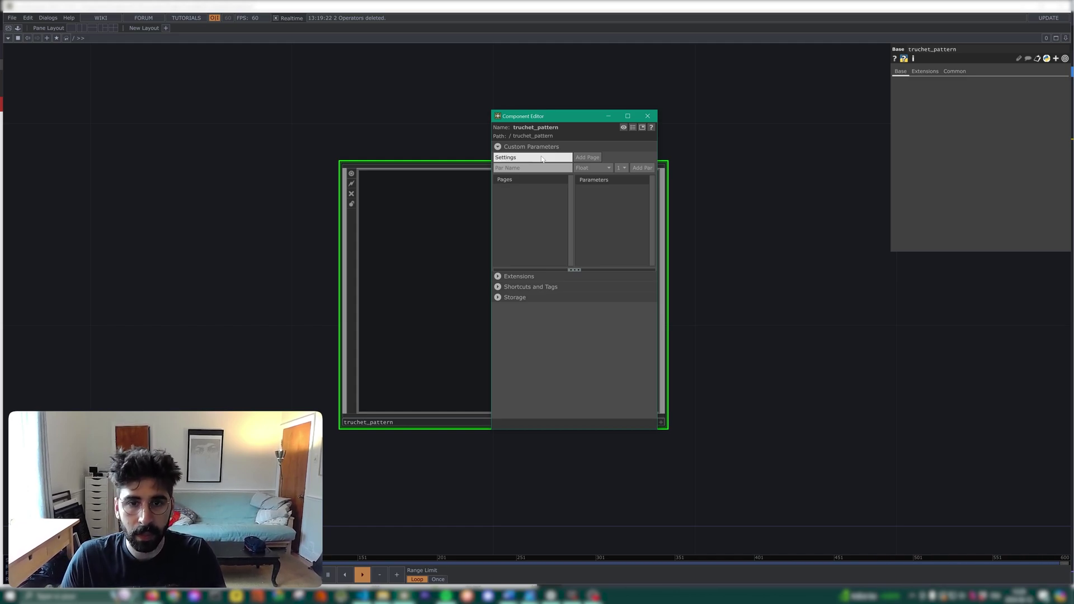
click(588, 158)
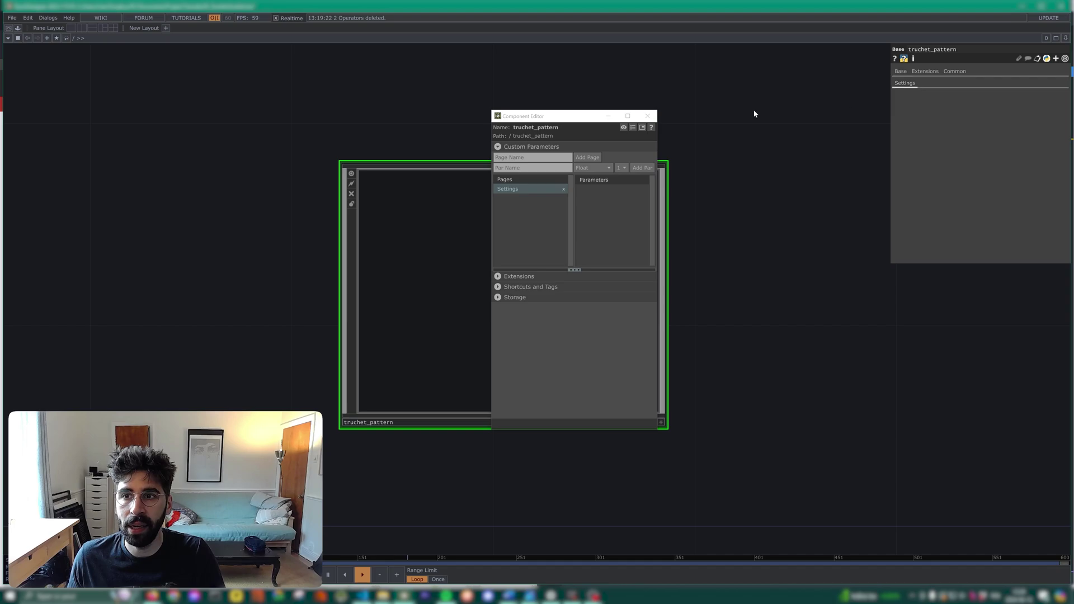
Add an XY parameter named Res to the Settings page.
click(546, 171)
text(Res)
click(586, 169)
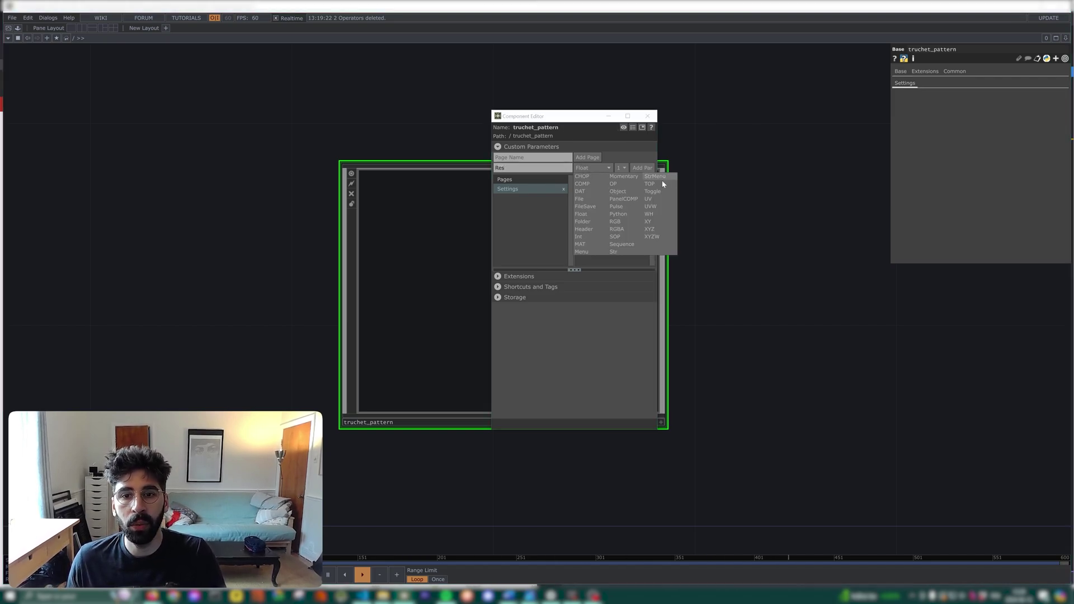
click(650, 221)
click(642, 168)
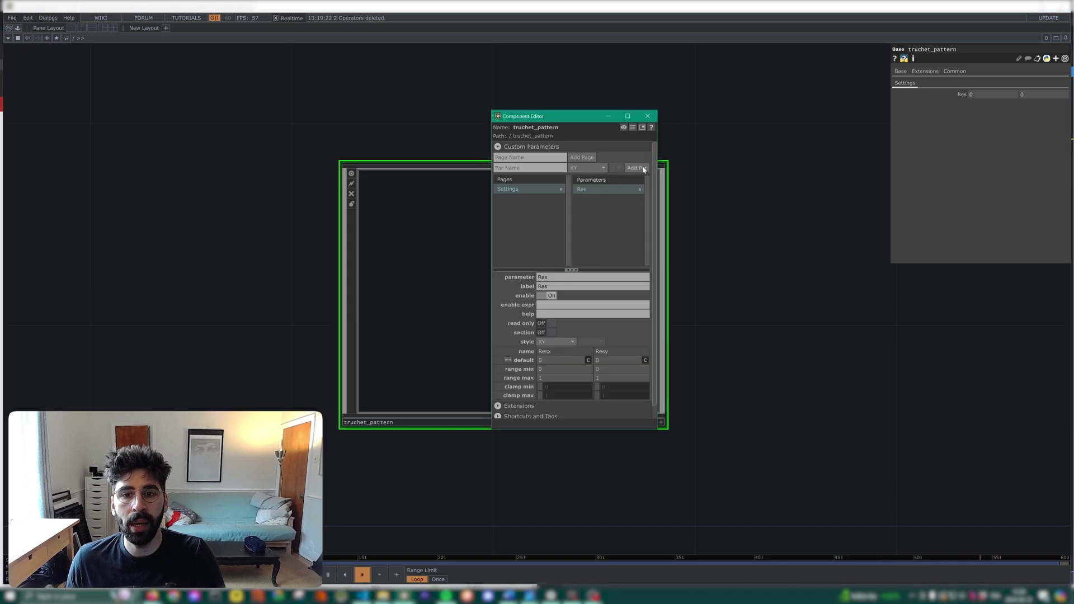
Add a Float parameter named Aspect to the Settings page, place it below Res and close the Component Editor.
click(524, 169)
text(Aspe)
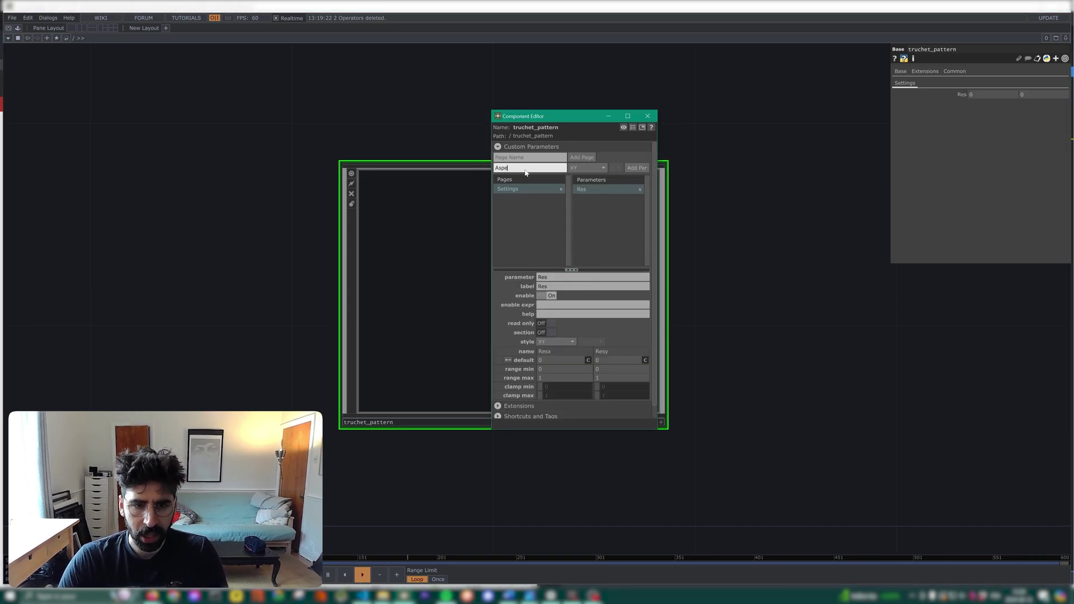
text(xc)
key(BackSpace)
key(BackSpace)
text(c)
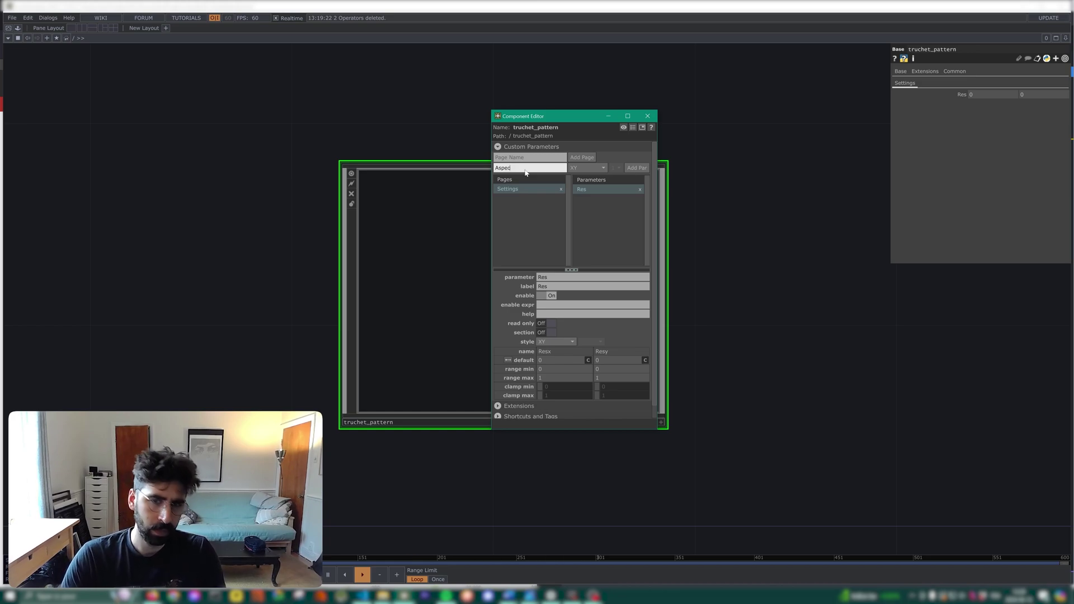
text(t)
click(588, 168)
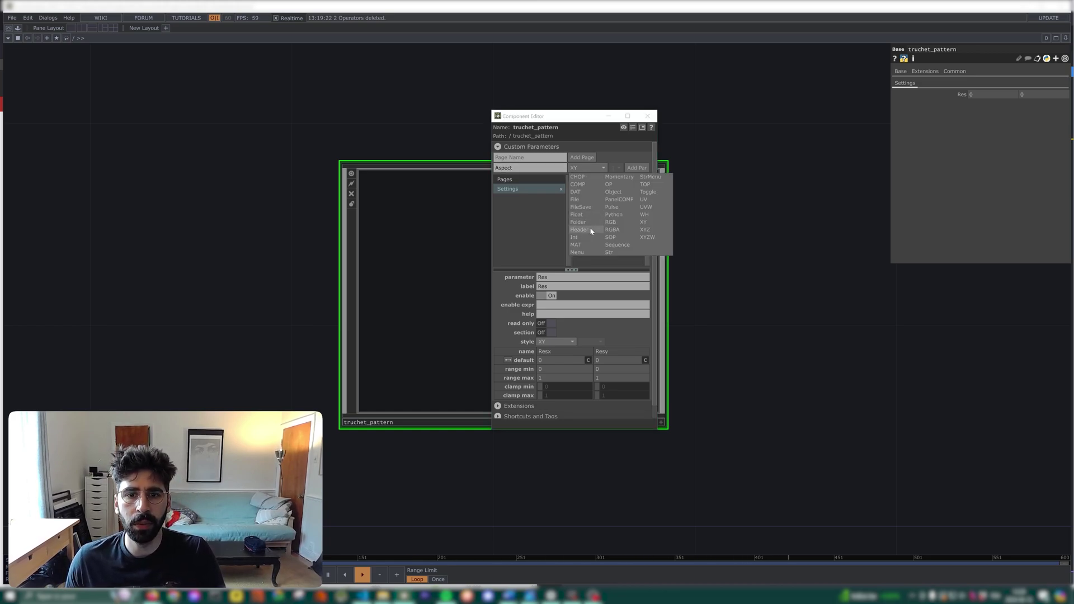
click(589, 208)
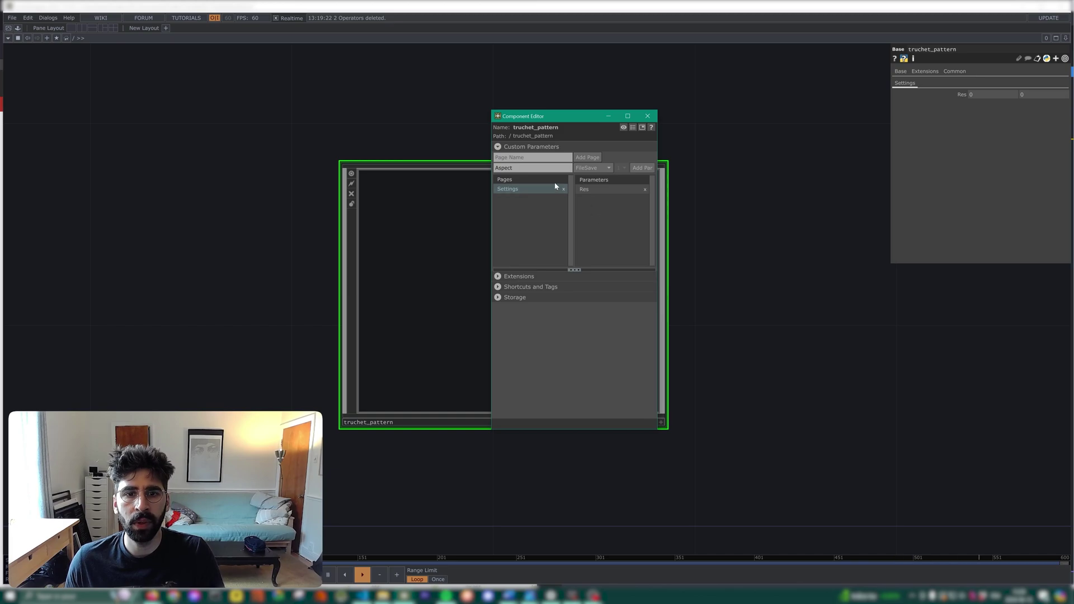
click(593, 169)
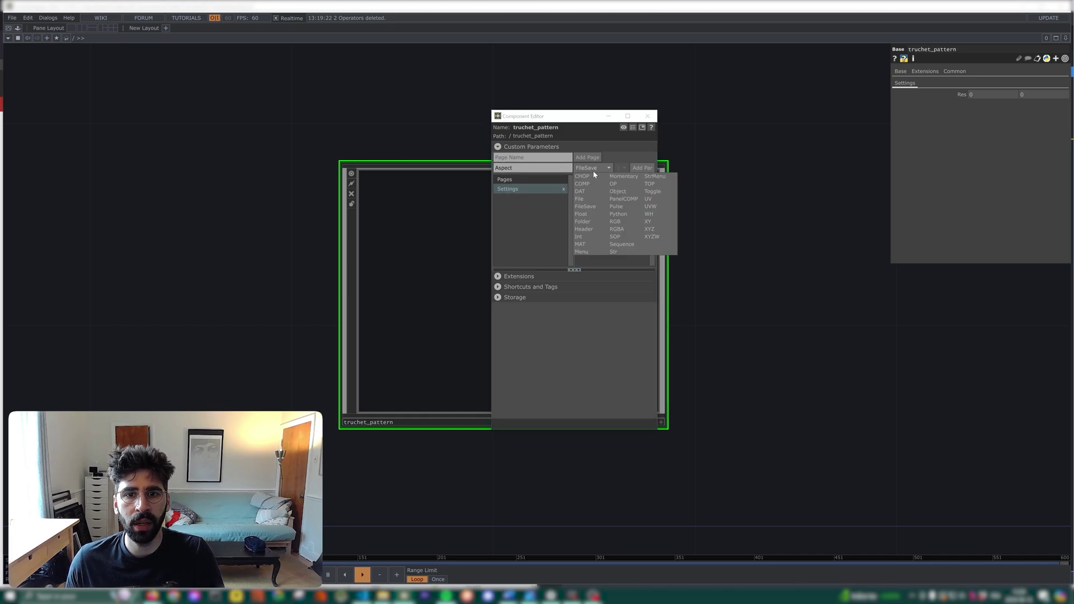
click(585, 214)
click(638, 167)
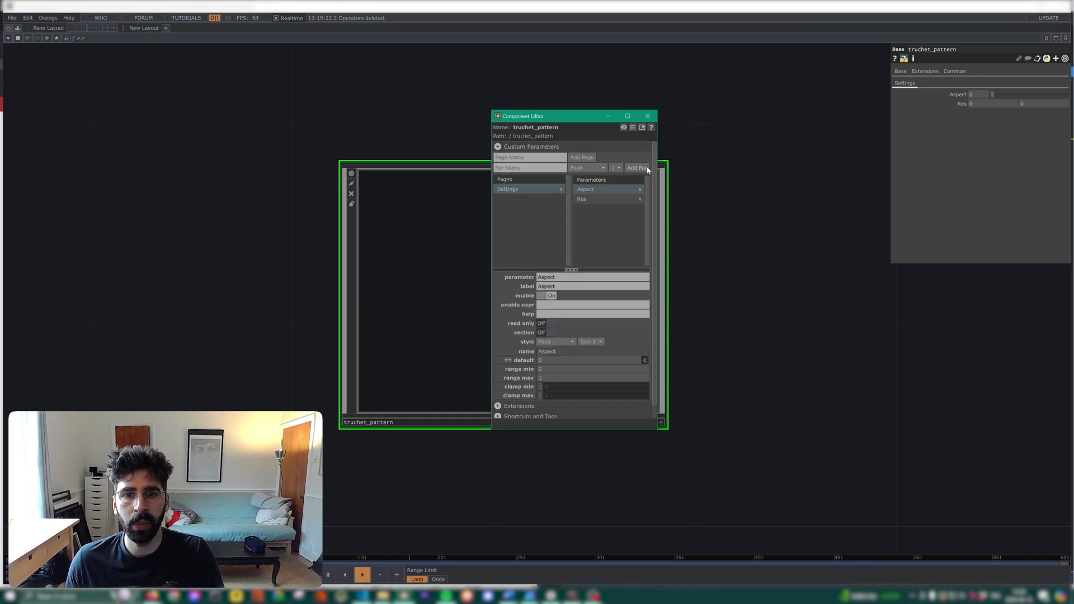
drag(585, 192, 586, 203)
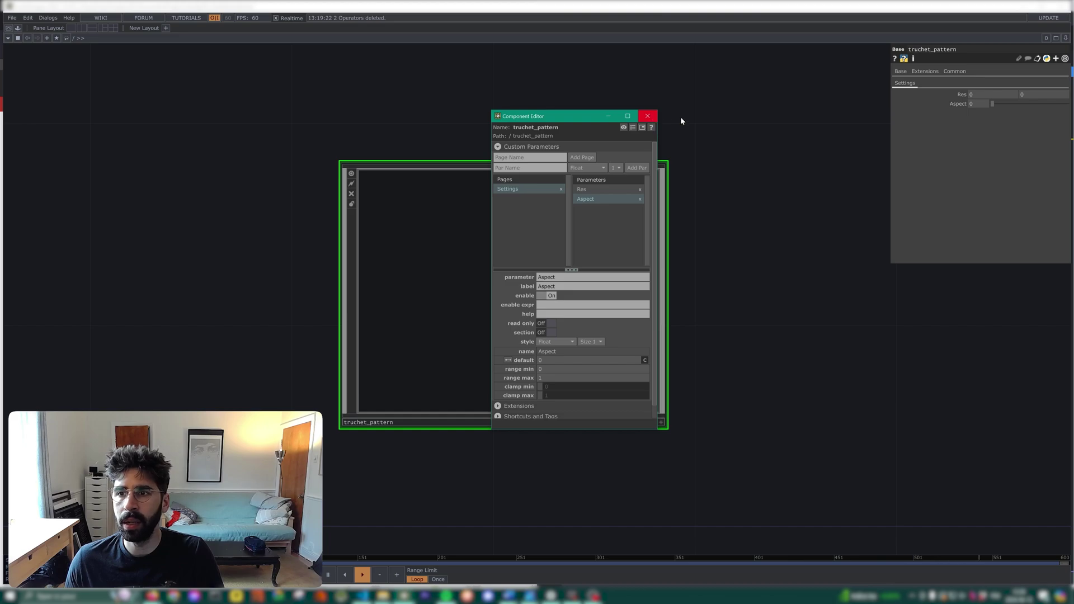
click(651, 118)
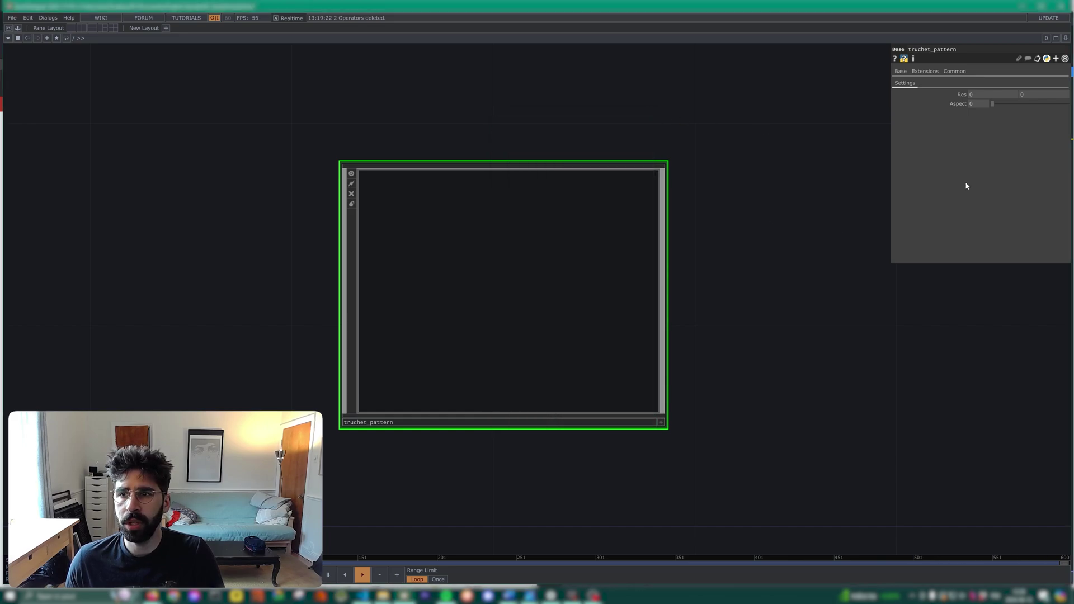
Set both Res values of truchet_pattern to 10 and expand the Res parameter in the widened parameter window.
key(Tab)
text(10)
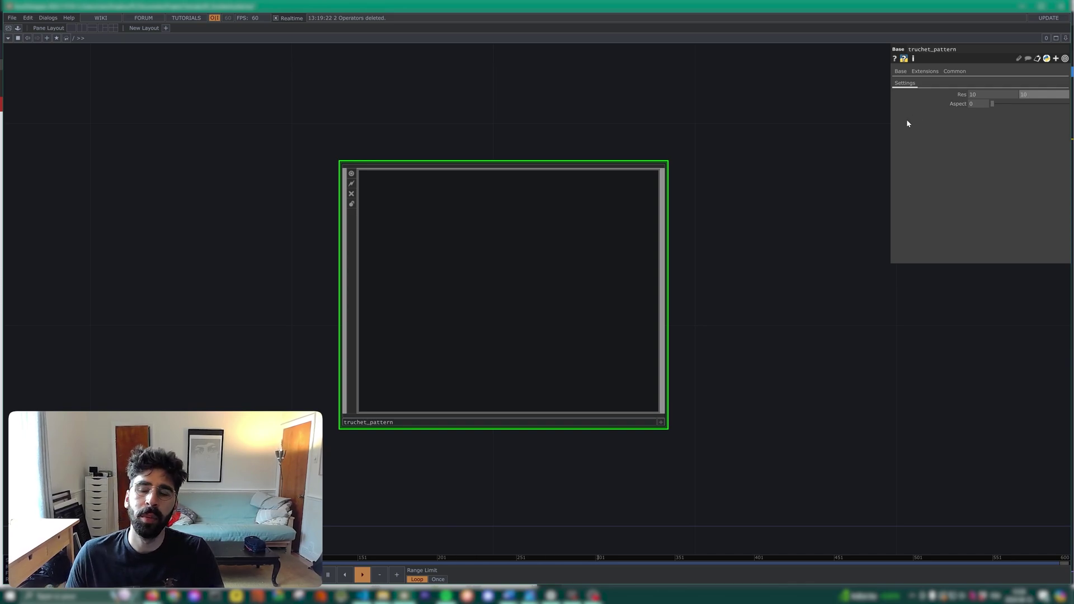
drag(891, 140, 738, 140)
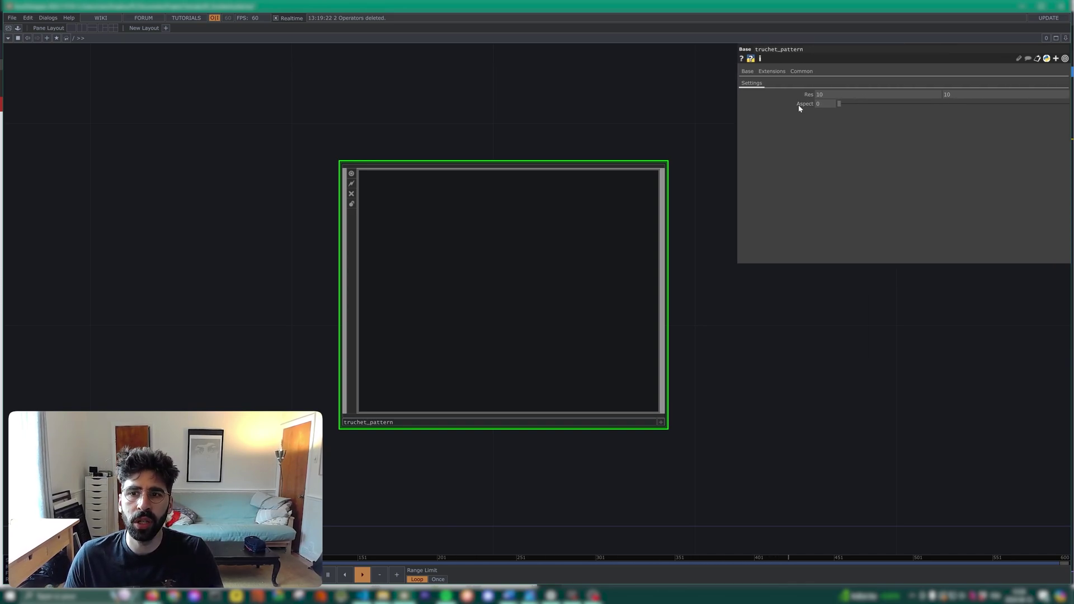
click(806, 96)
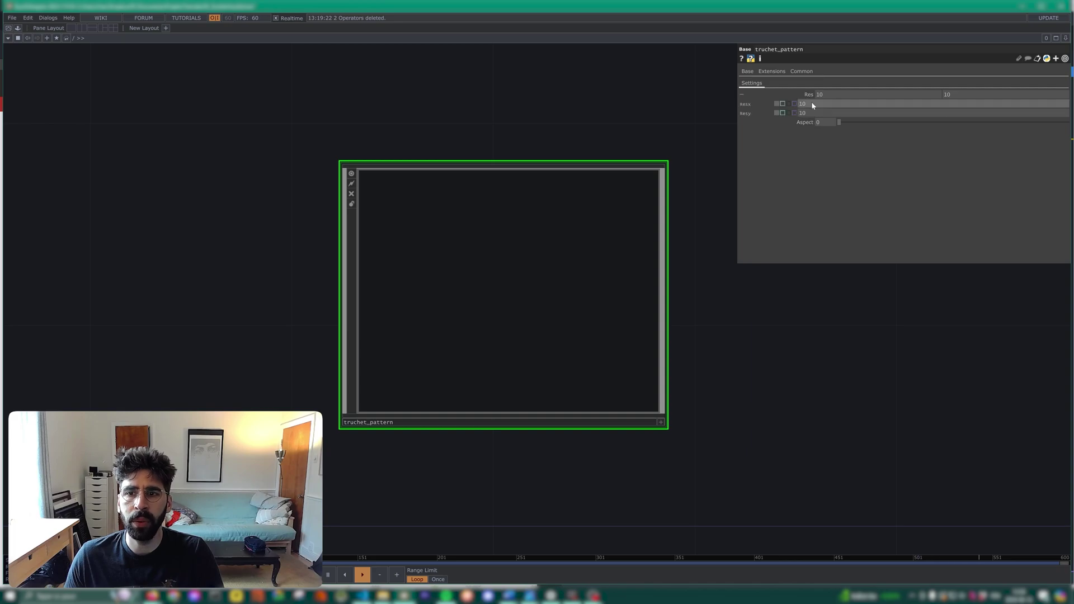
Give truchet_pattern's Aspect parameter the expression me.par.Resx/me.par.Resx.
click(822, 122)
text(10)
key(Return)
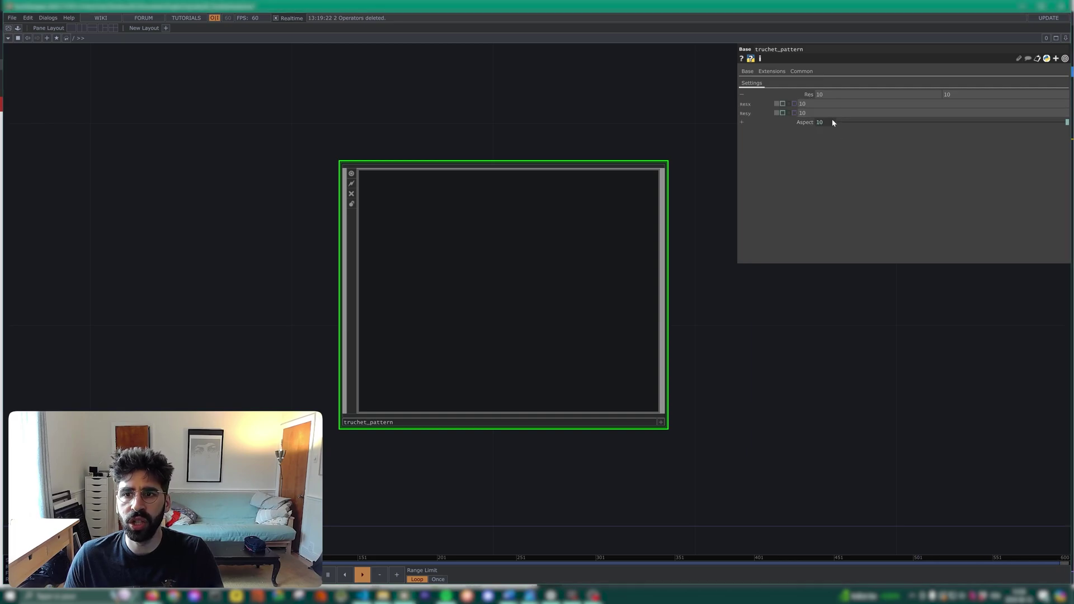
click(828, 123)
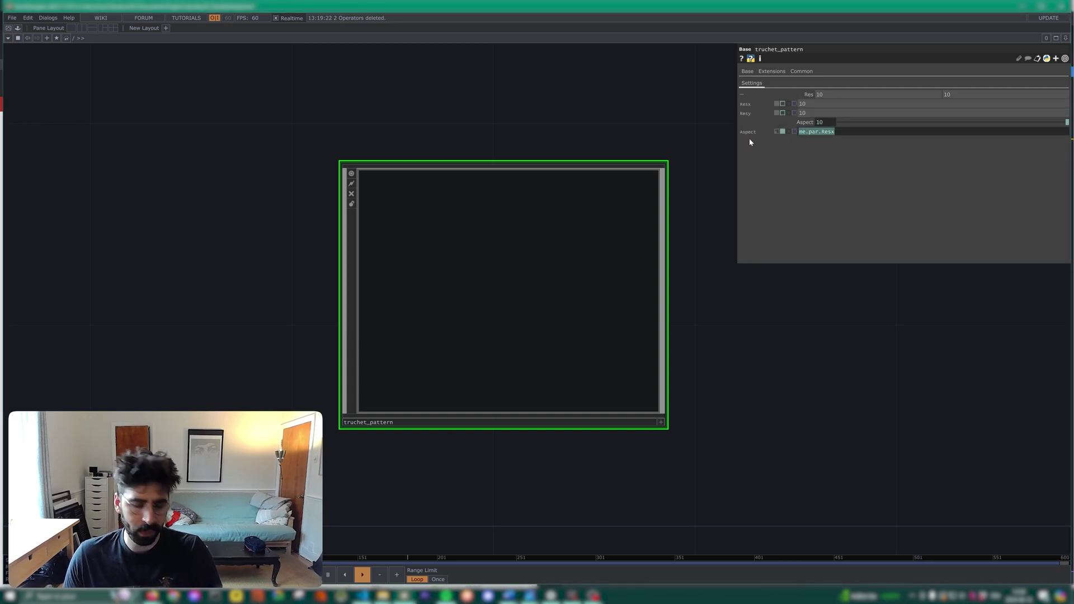
mouse_move(845, 133)
text(/)
key(ctrl+z)
click(843, 133)
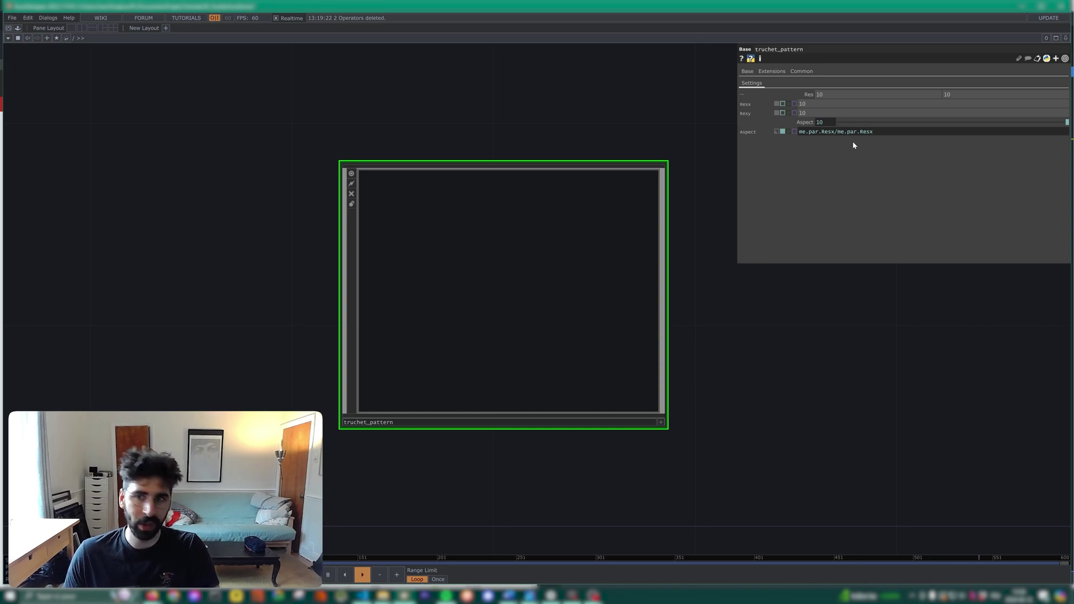
click(843, 170)
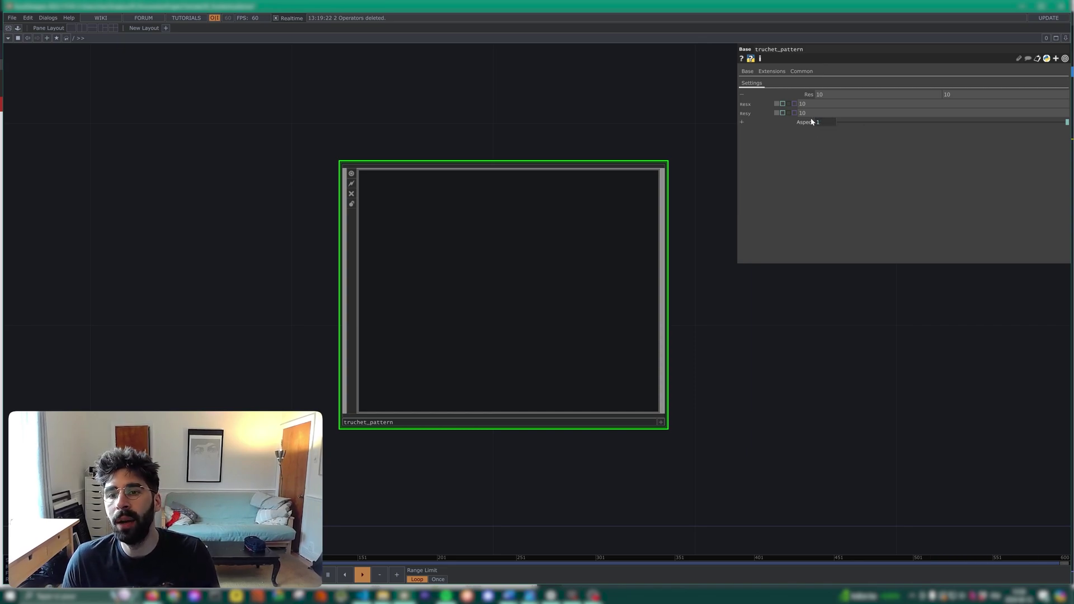
Set the first Res value to 16 and correct the Aspect expression to me.par.Resx / me.par.Resy.
text(16)
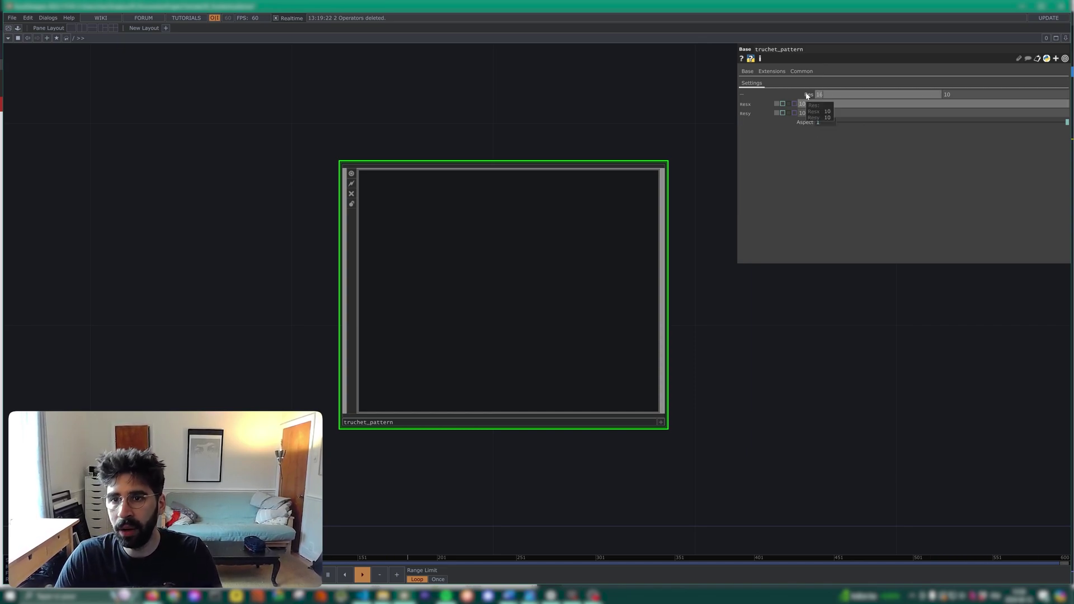
key(Return)
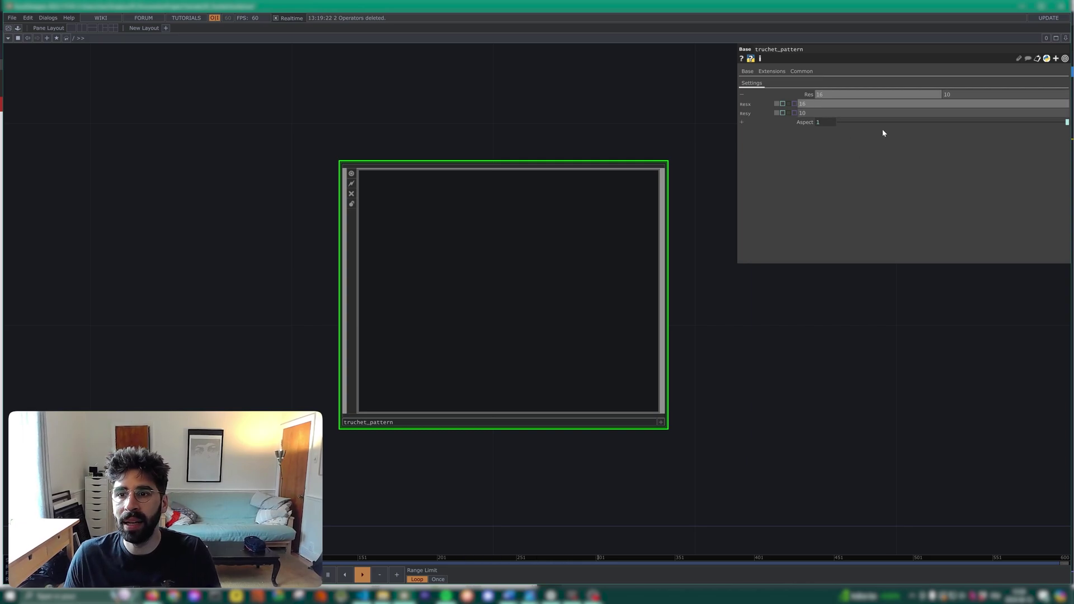
click(806, 122)
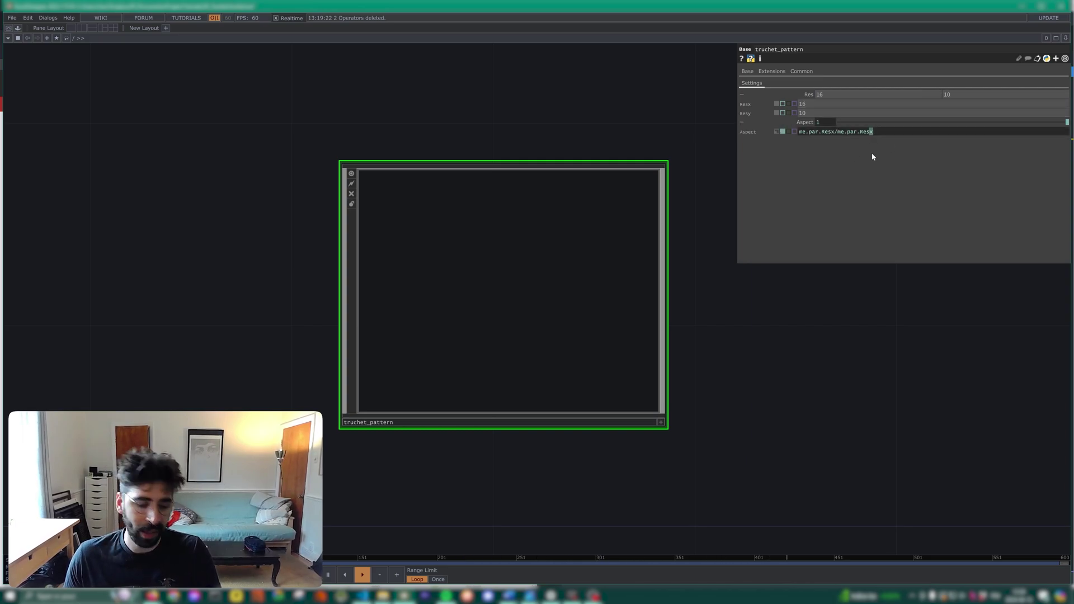
text(y)
key(Return)
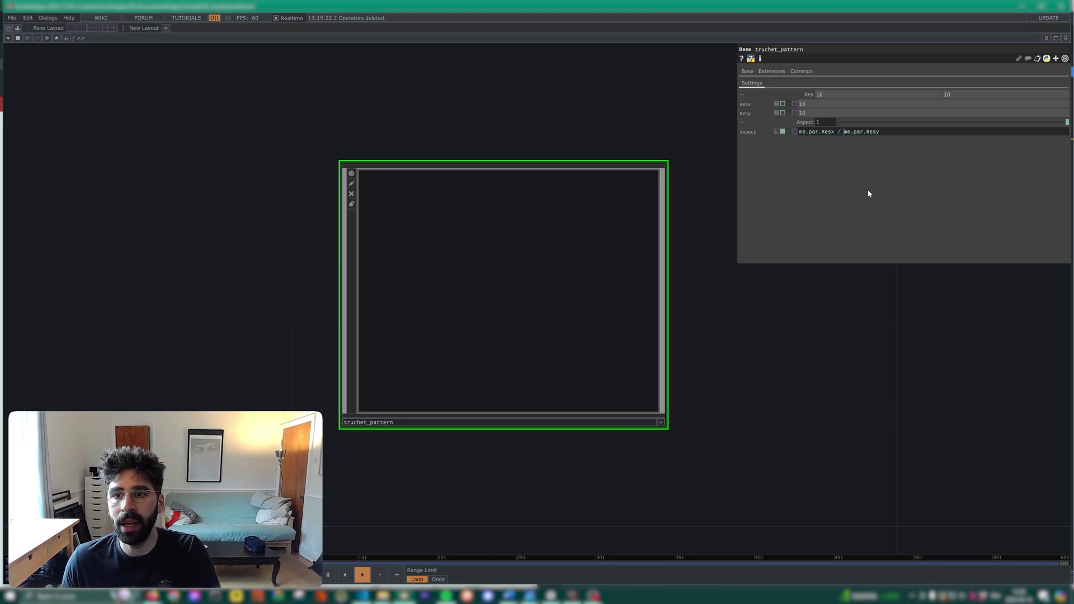
key(Return)
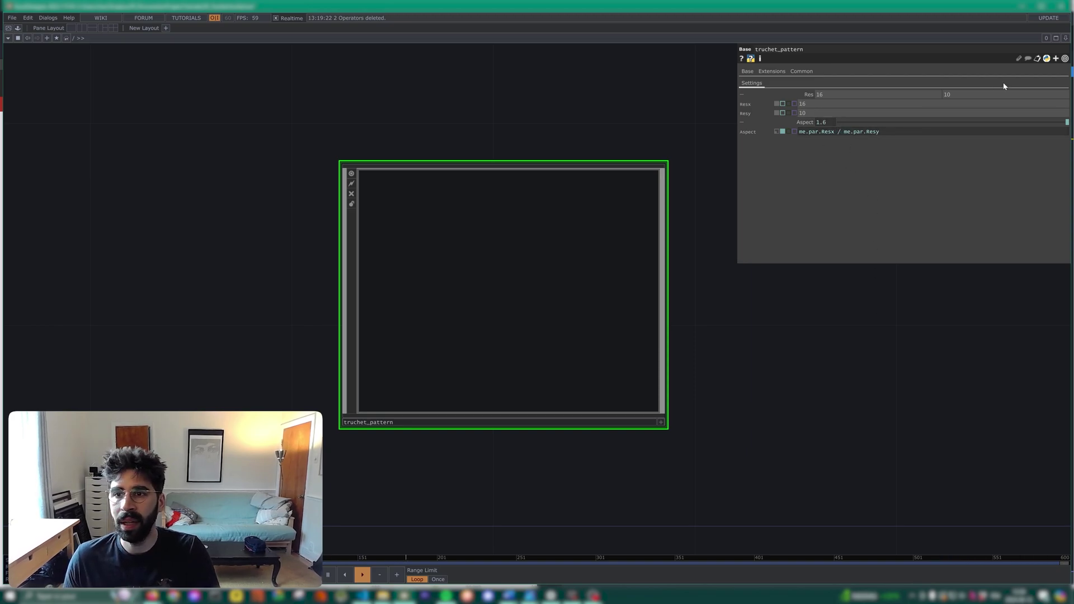
Set the first Res value back to 10 and collapse the Aspect parameter.
text(10)
key(Return)
click(810, 121)
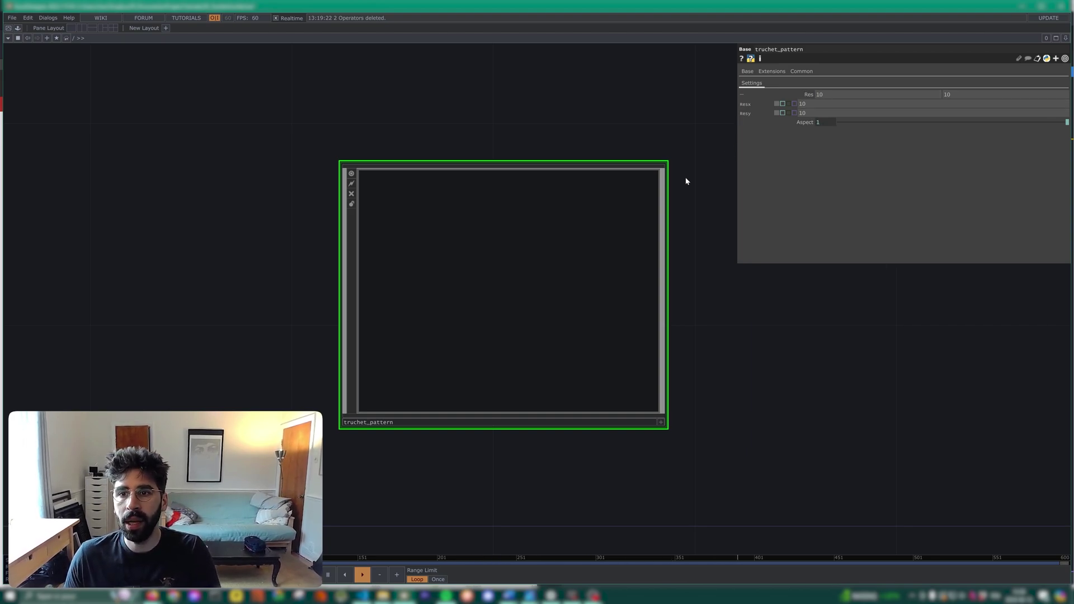
Enter the truchet_pattern component and place a GLSL TOP in its empty network.
double_click(597, 237)
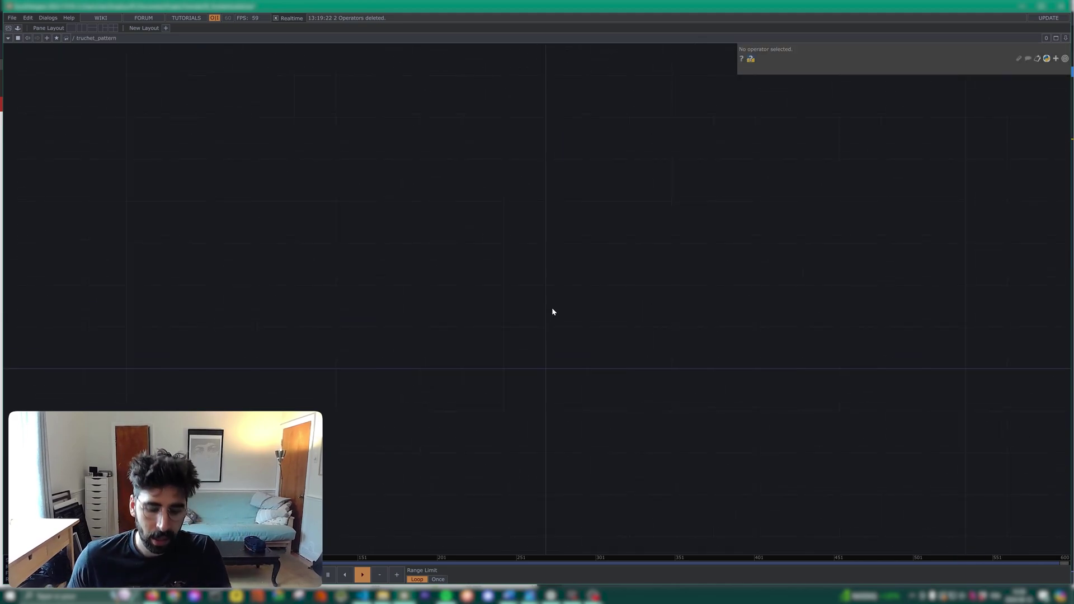
key(Tab)
text(gl)
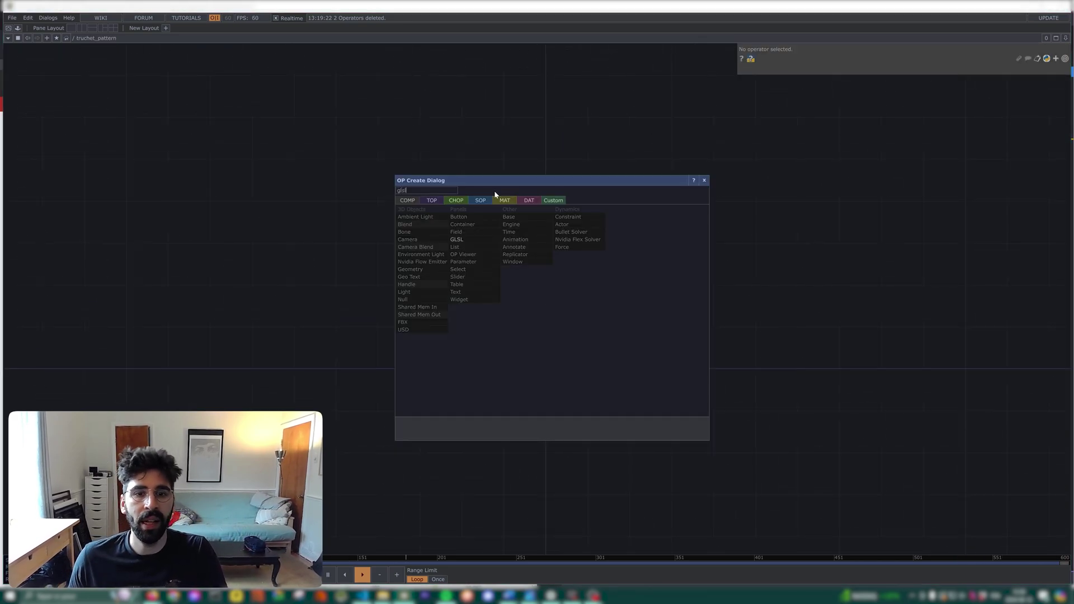
click(432, 200)
click(463, 232)
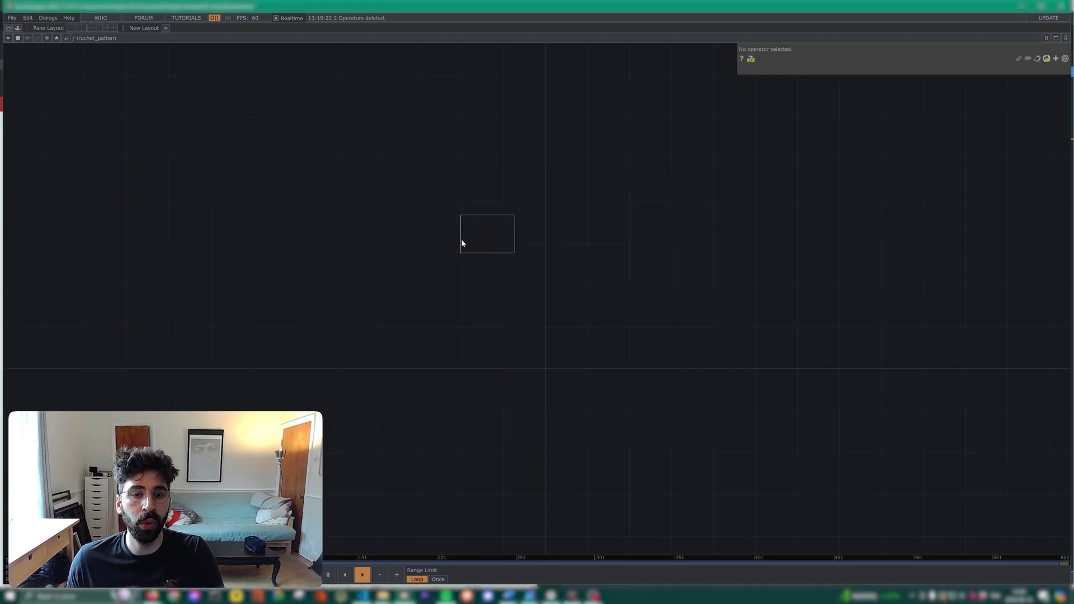
scroll(358, 299, up, 2)
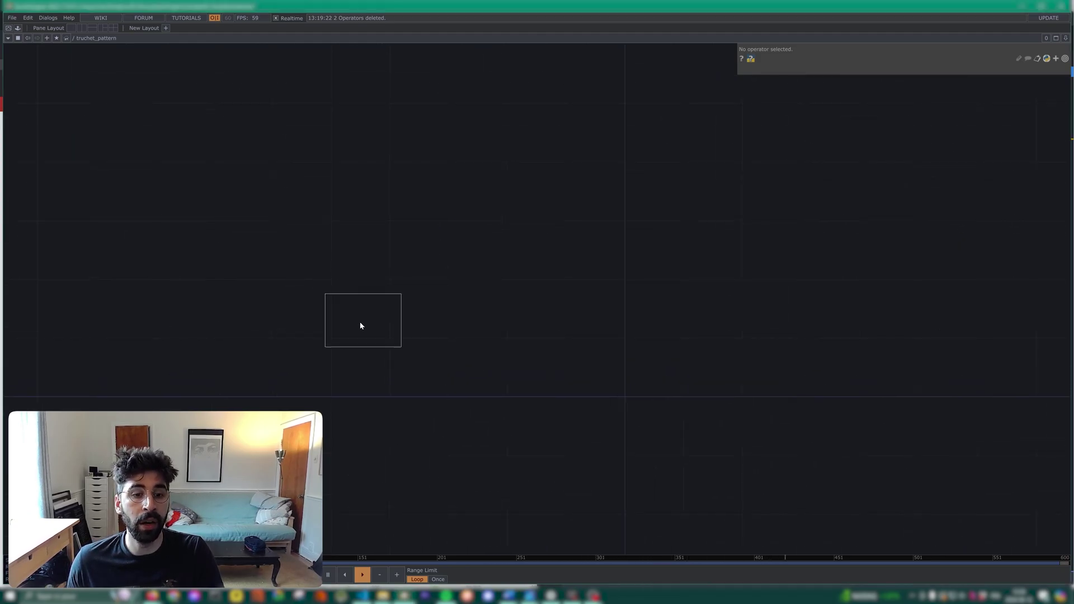
click(355, 291)
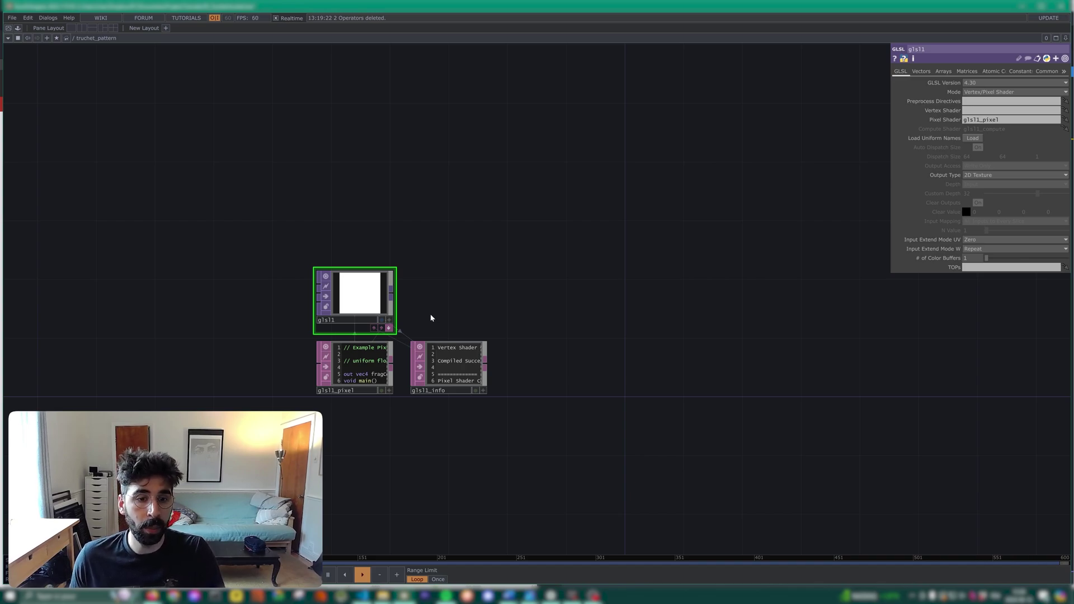
Open the glsl1_pixel shader code in the external code editor and look over the example pixel shader.
drag(431, 314, 575, 310)
scroll(473, 345, up, 3)
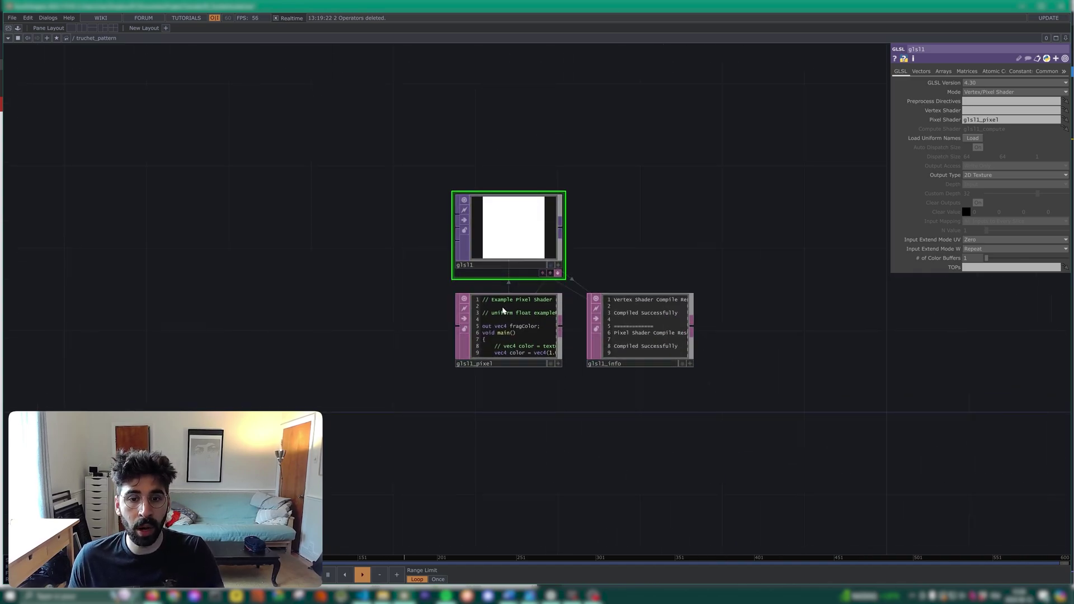
click(510, 327)
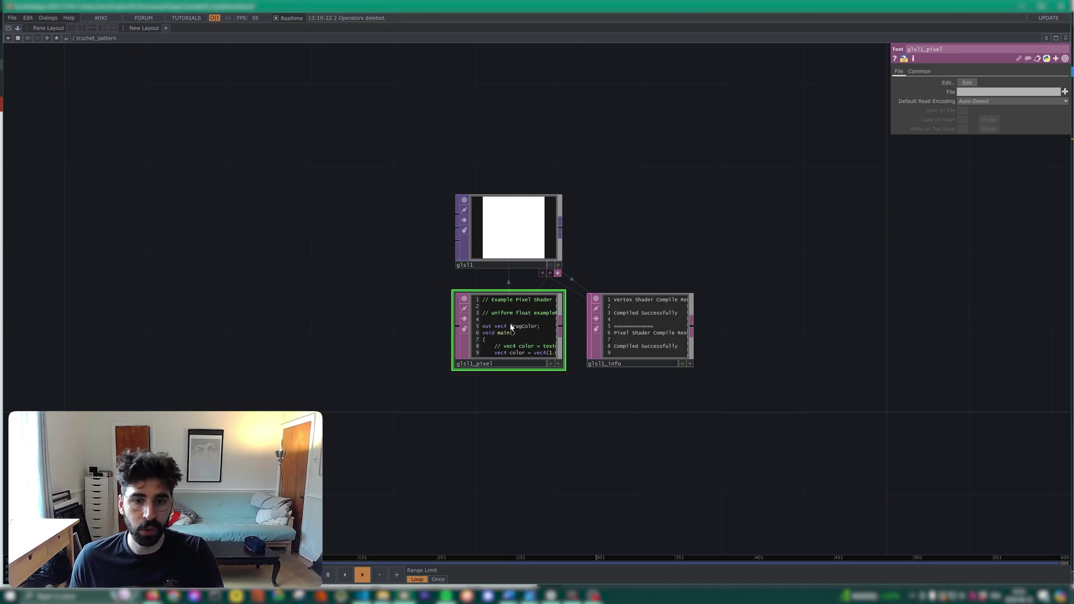
key(ctrl+e)
drag(426, 158, 341, 152)
key(ctrl+e)
click(708, 39)
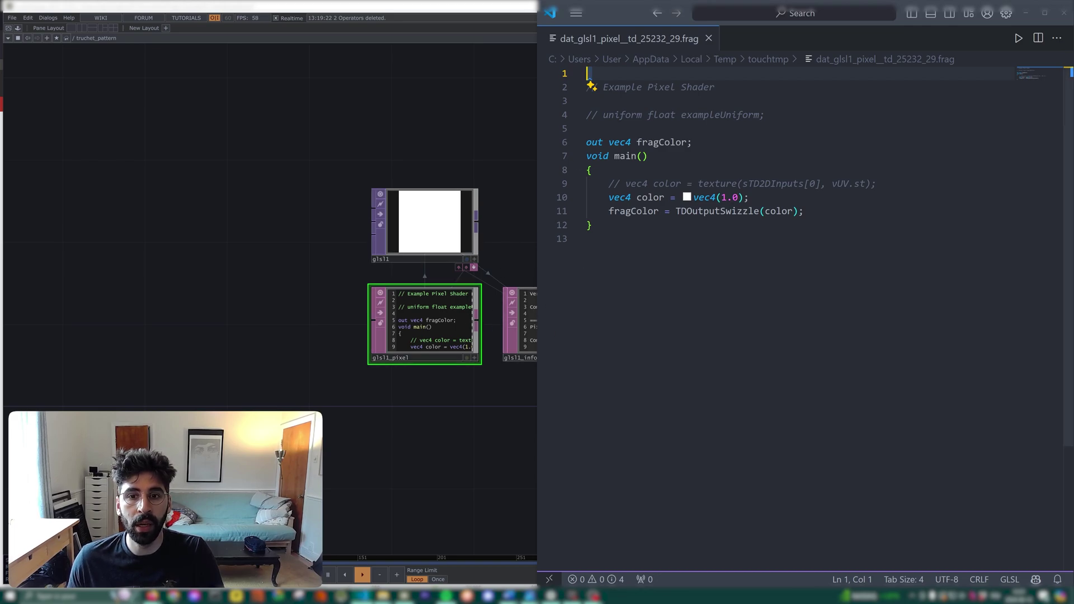
drag(588, 239, 587, 87)
click(694, 142)
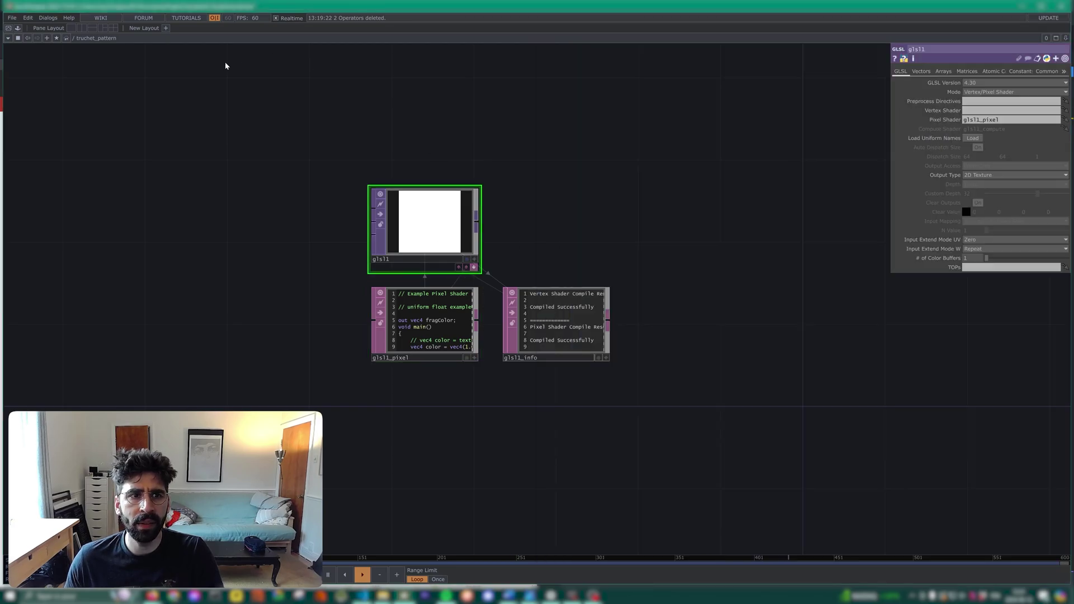
Open truchet_pattern's parameters in a floating window and place it beside the GLSL node.
right_click(100, 39)
click(119, 4)
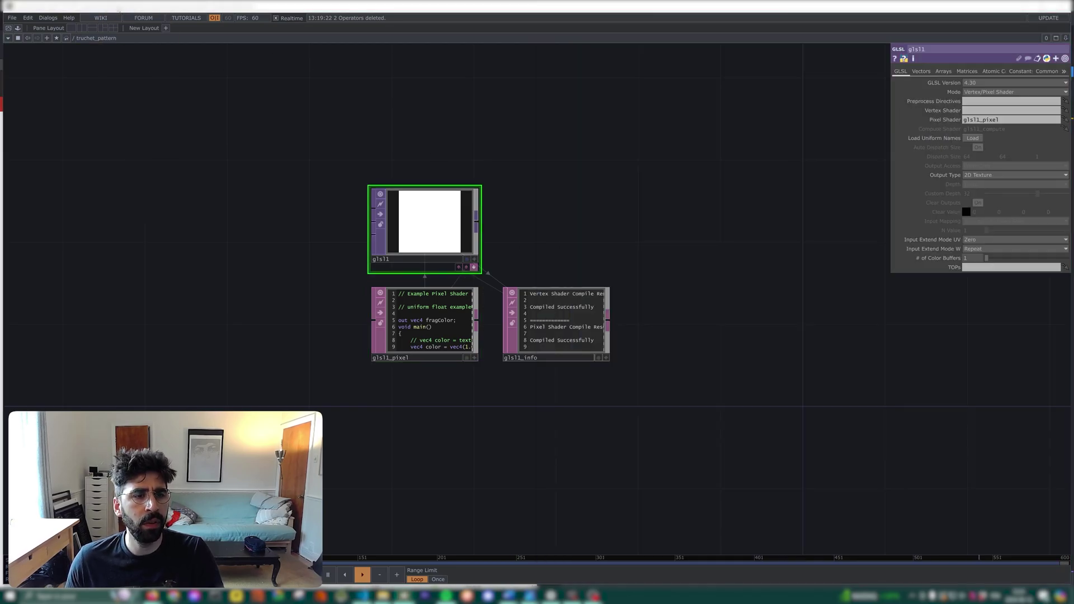
drag(132, 7, 267, 171)
Rename the GLSL TOP to glsl_uv and accept updating the reference to it in glsl1_info.
click(394, 212)
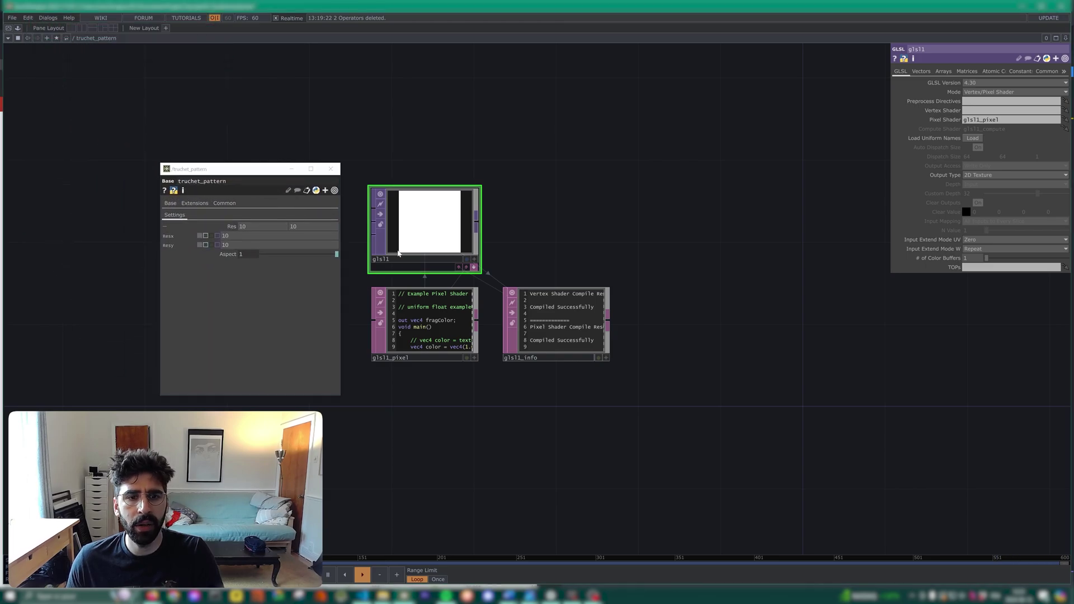
text(uv)
key(Return)
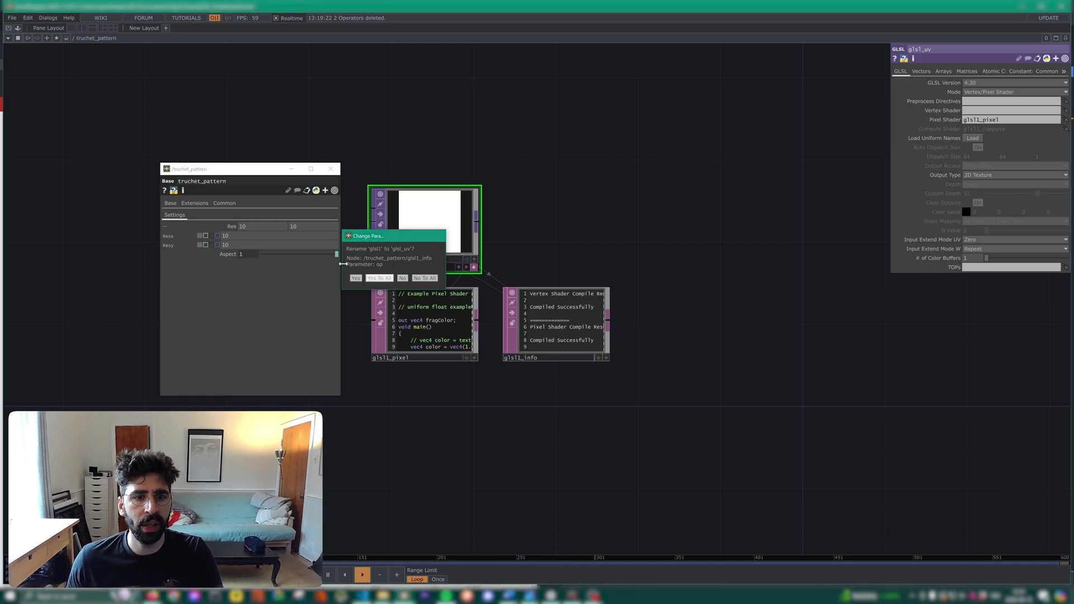
click(356, 278)
Link glsl_uv's Resolution to truchet_pattern's Res parameter, first as a reference and finally as a bind.
click(1046, 71)
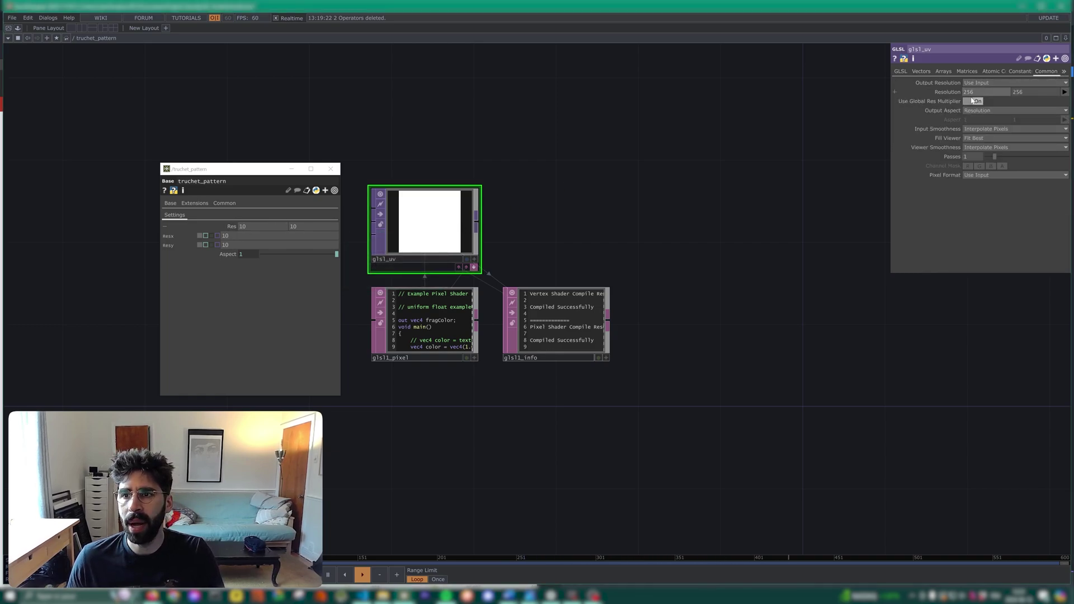
drag(231, 227, 912, 62)
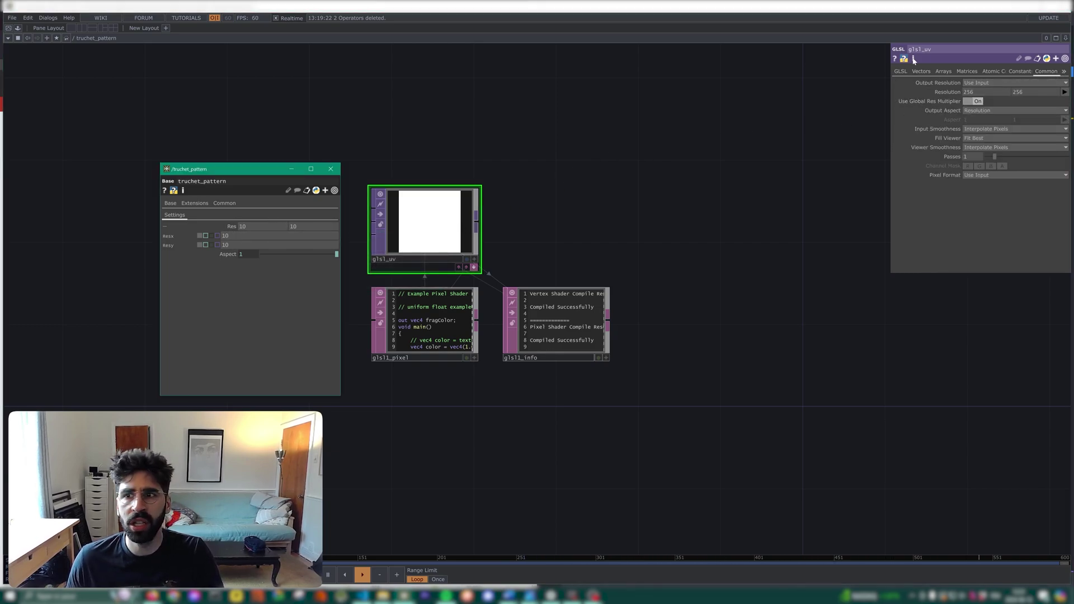
right_click(947, 93)
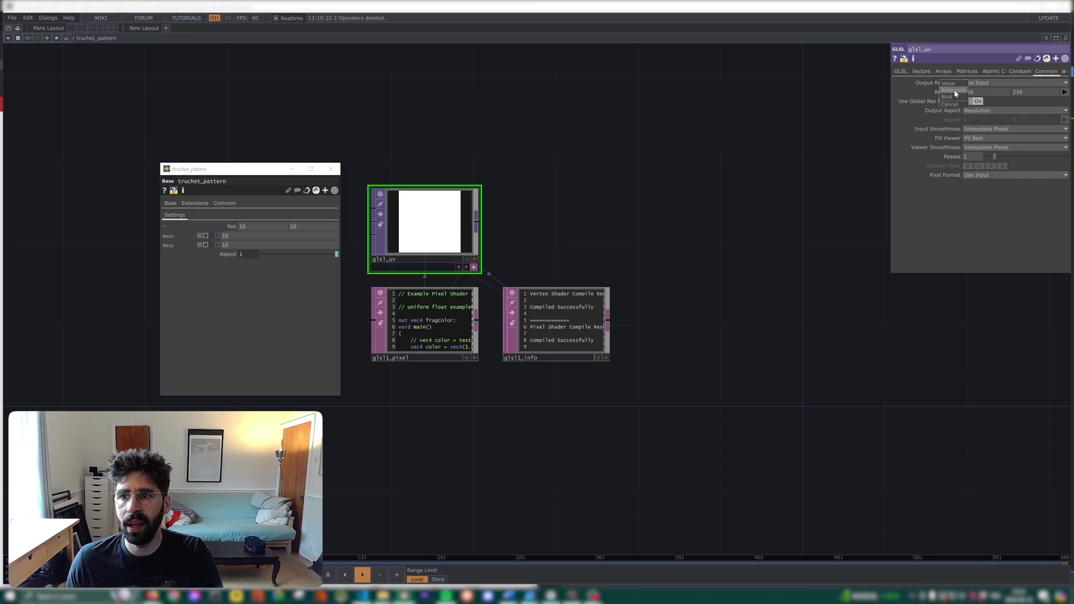
click(954, 90)
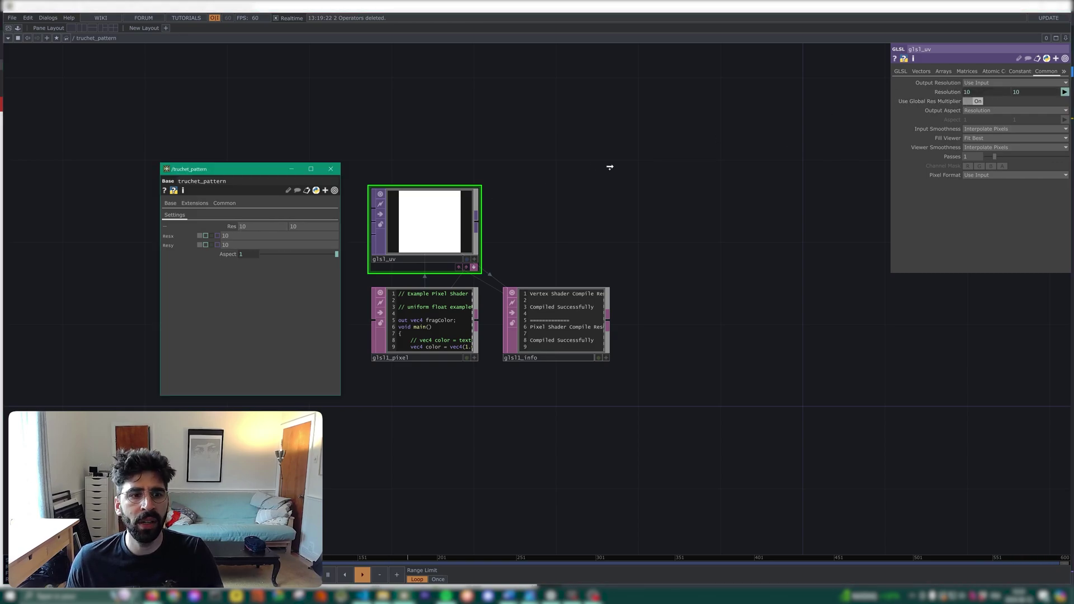
right_click(945, 93)
click(954, 95)
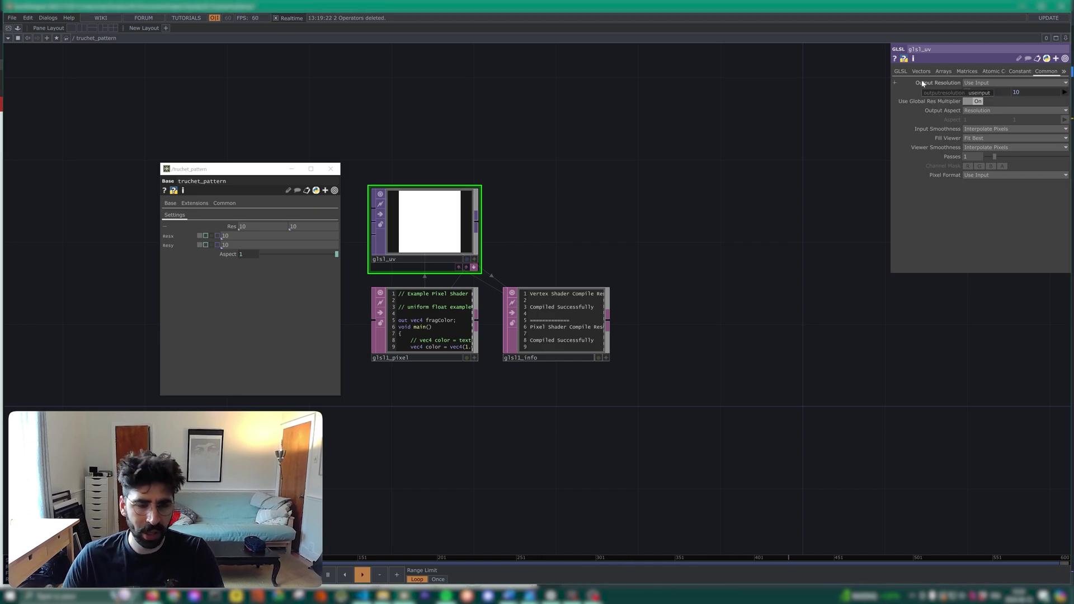
Test the binding by setting glsl_uv's resolution width to 12 and back to 10.
text(12)
key(Return)
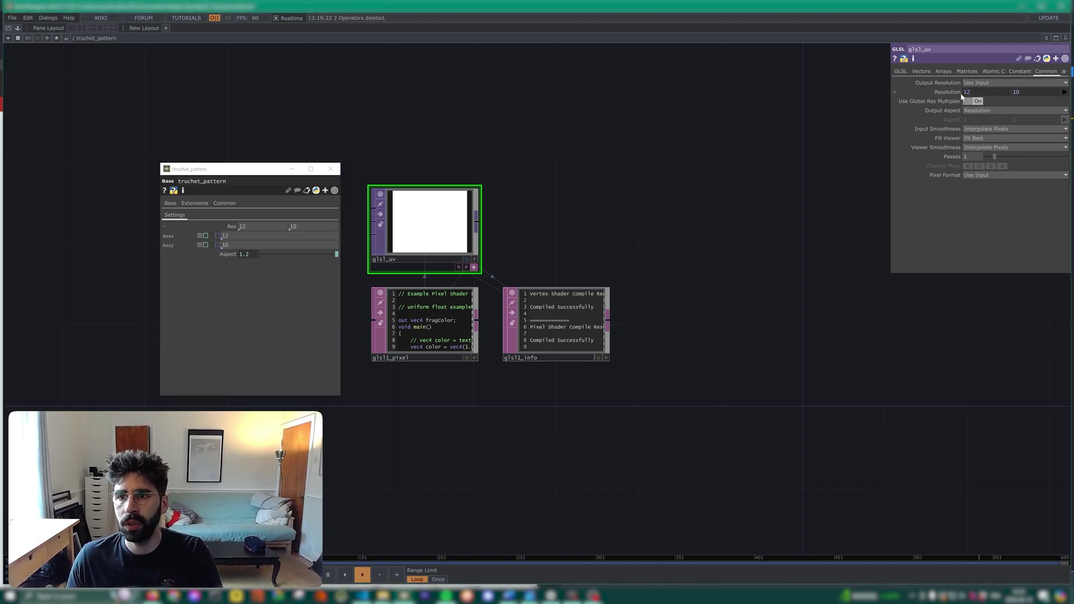
click(257, 229)
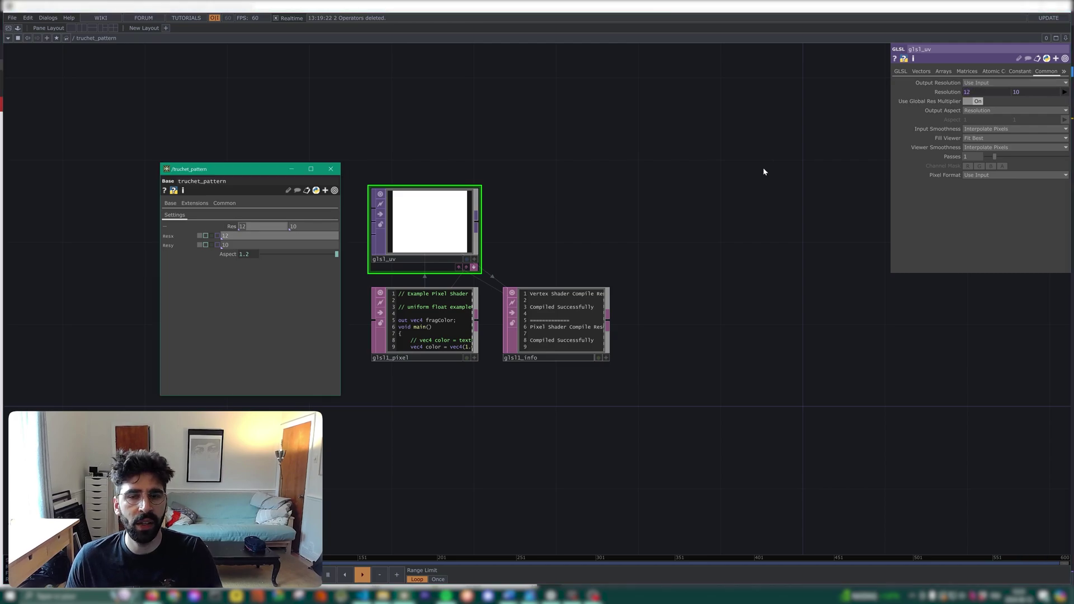
drag(979, 94, 933, 93)
text(1)
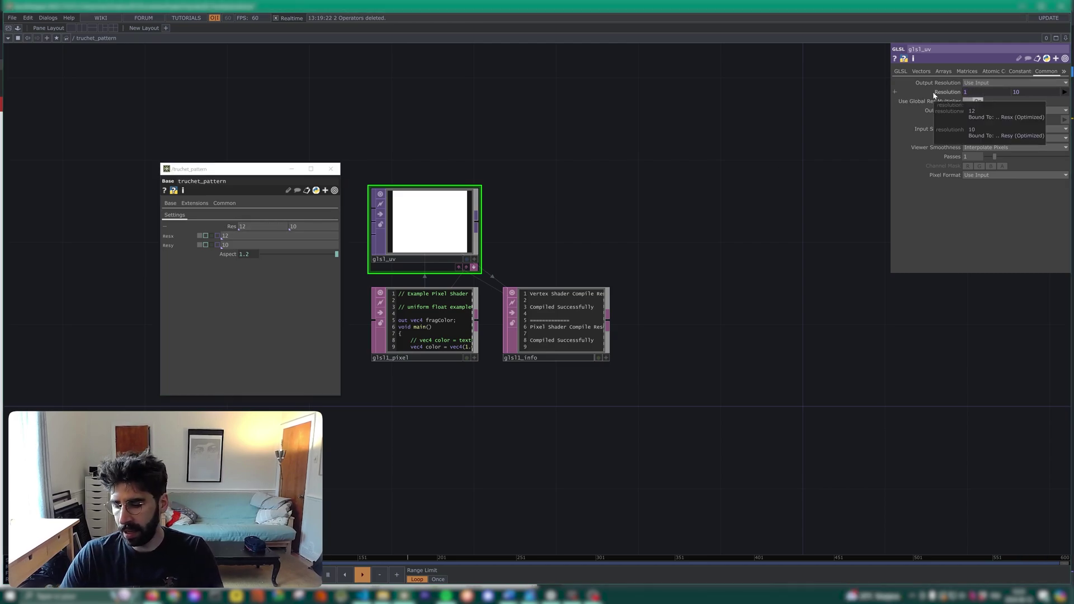
Name the first vector uniform of glsl_uv u_res.
click(921, 71)
click(1002, 93)
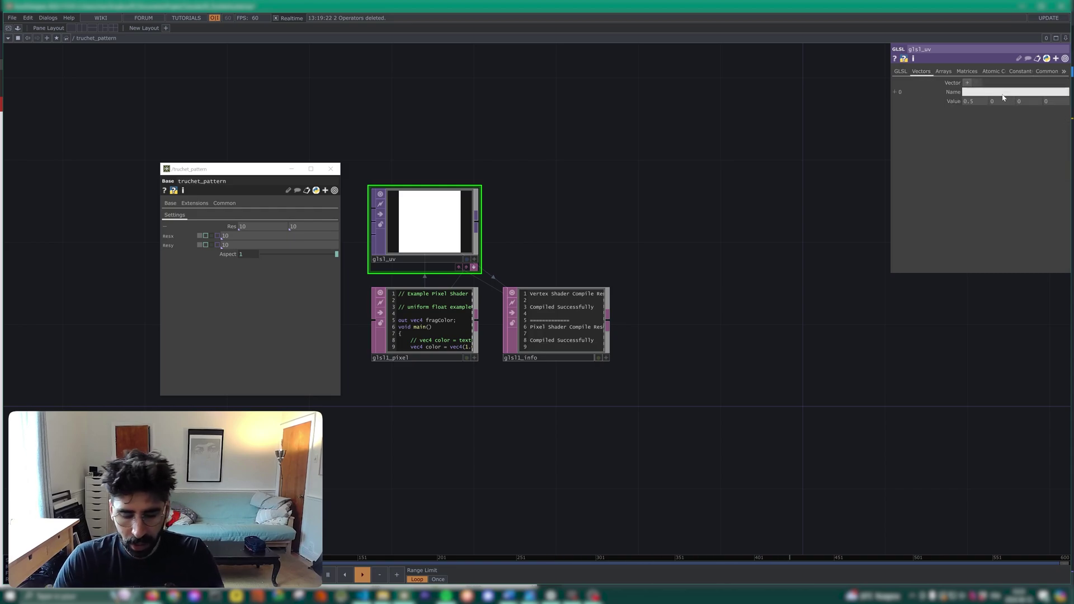
text(u_res)
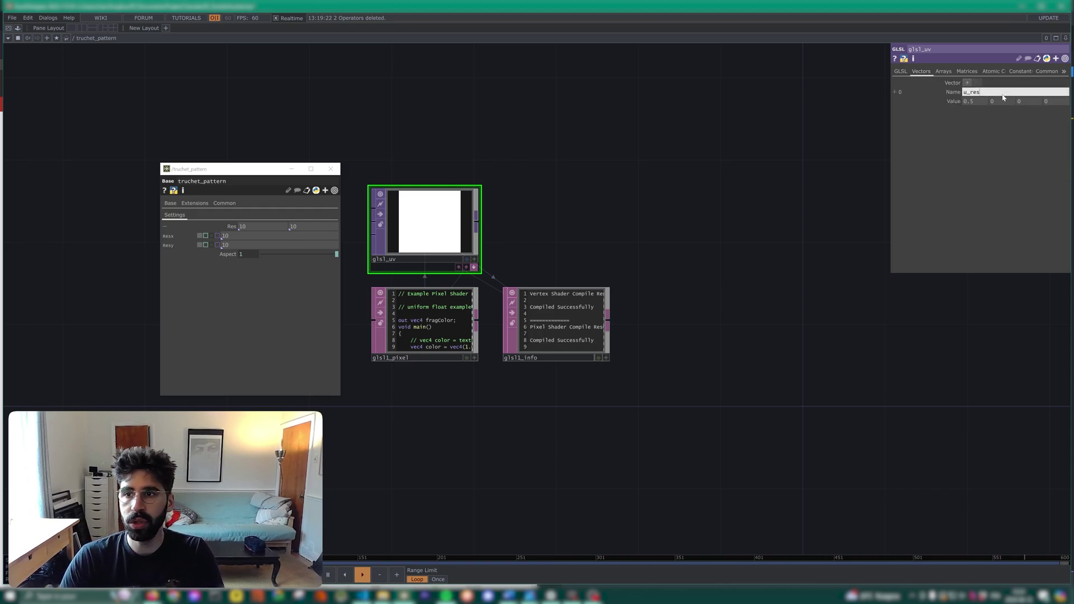
Reference the first two u_res values to truchet_pattern's Resx and Resy, and collapse the value fields.
click(956, 102)
drag(180, 240, 968, 101)
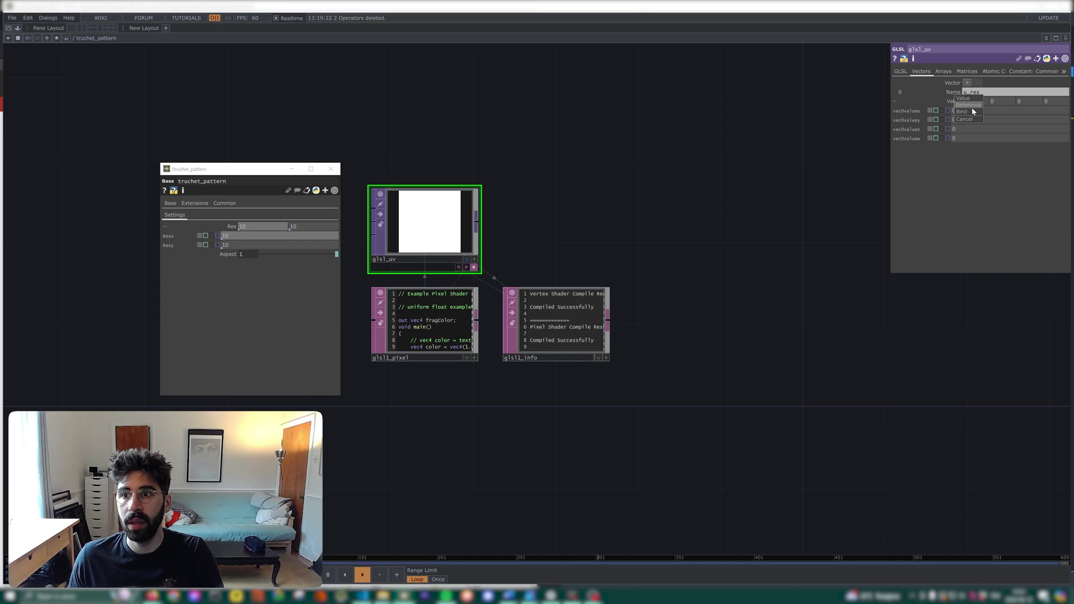
click(973, 111)
drag(175, 249, 967, 120)
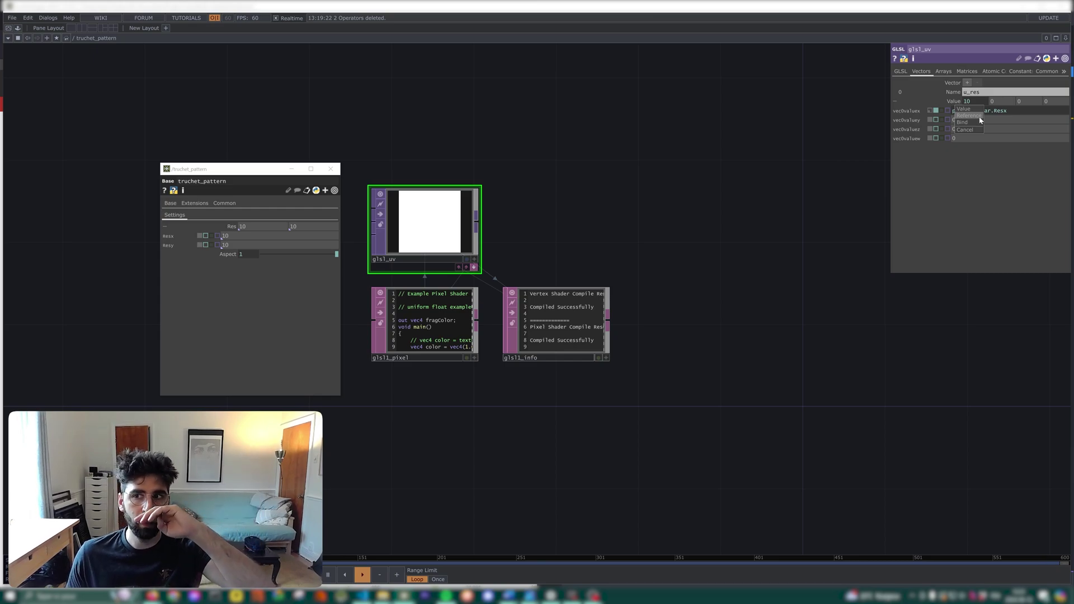
click(979, 116)
click(951, 104)
Add a second vector uniform to glsl_uv and name it u_aspect.
click(967, 83)
click(970, 114)
text(u_aspect)
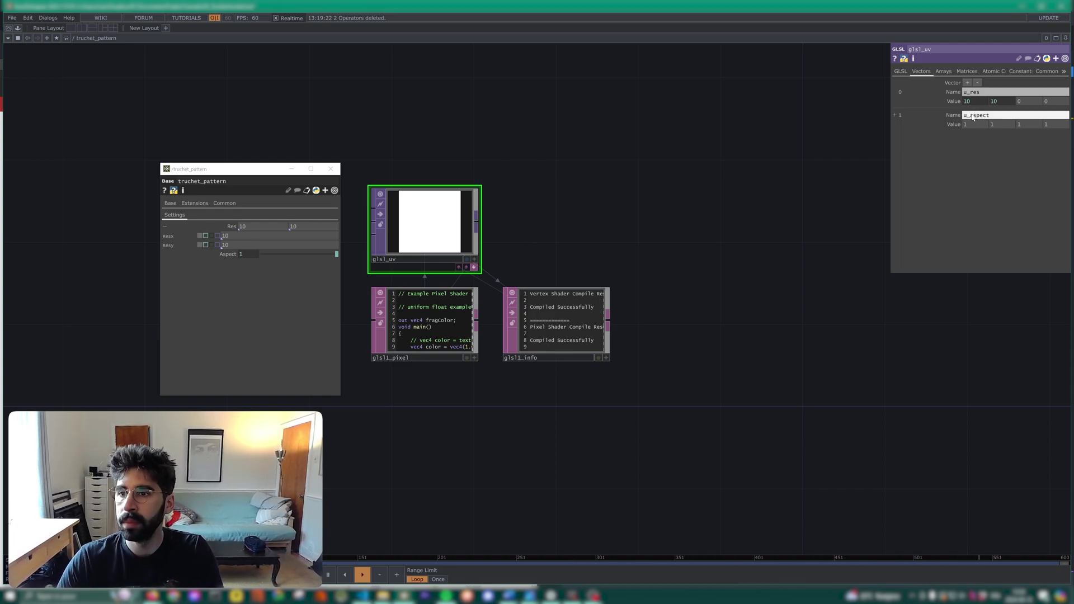
Reference the first u_aspect value of glsl_uv to truchet_pattern's Aspect parameter and close the floating parameter window.
drag(224, 254, 980, 125)
click(980, 125)
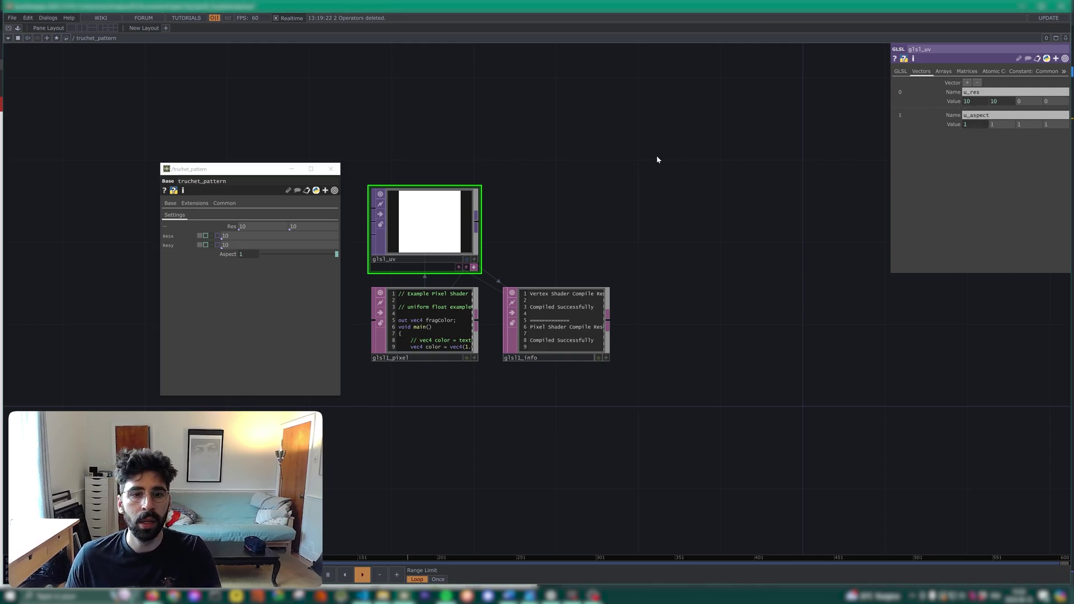
drag(509, 236, 598, 236)
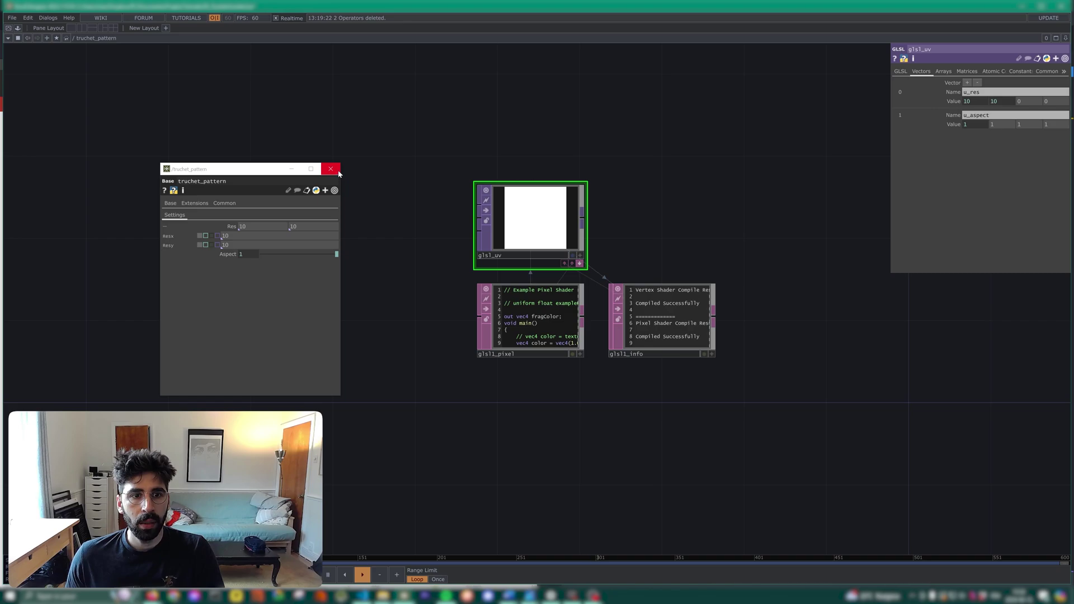
click(330, 169)
Open the glsl1_pixel shader code in the external code editor and arrange it side by side with the network.
click(583, 322)
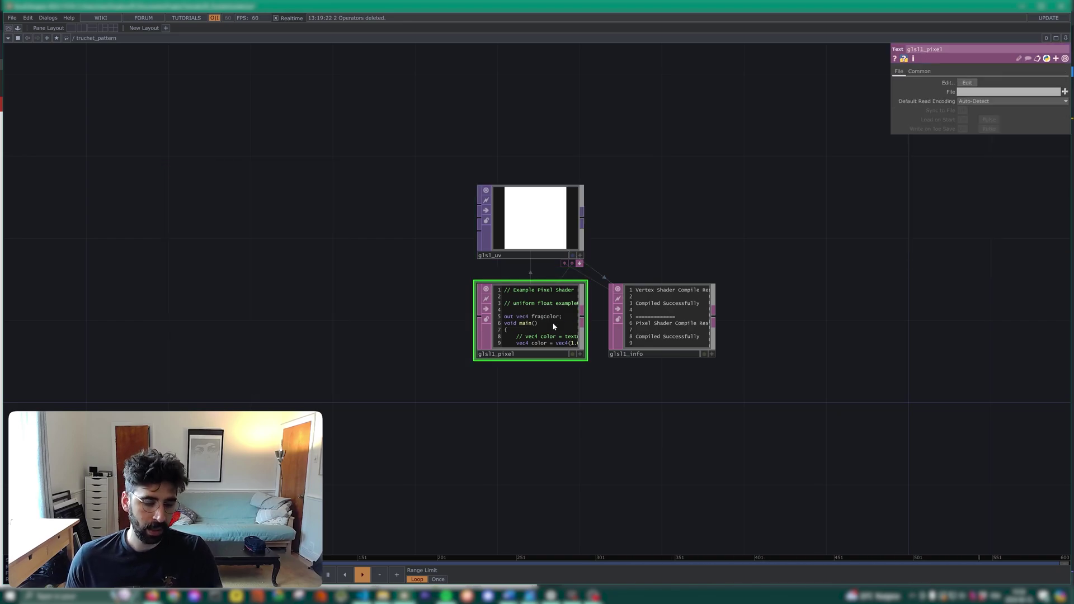
key(ctrl+e)
click(492, 162)
click(371, 210)
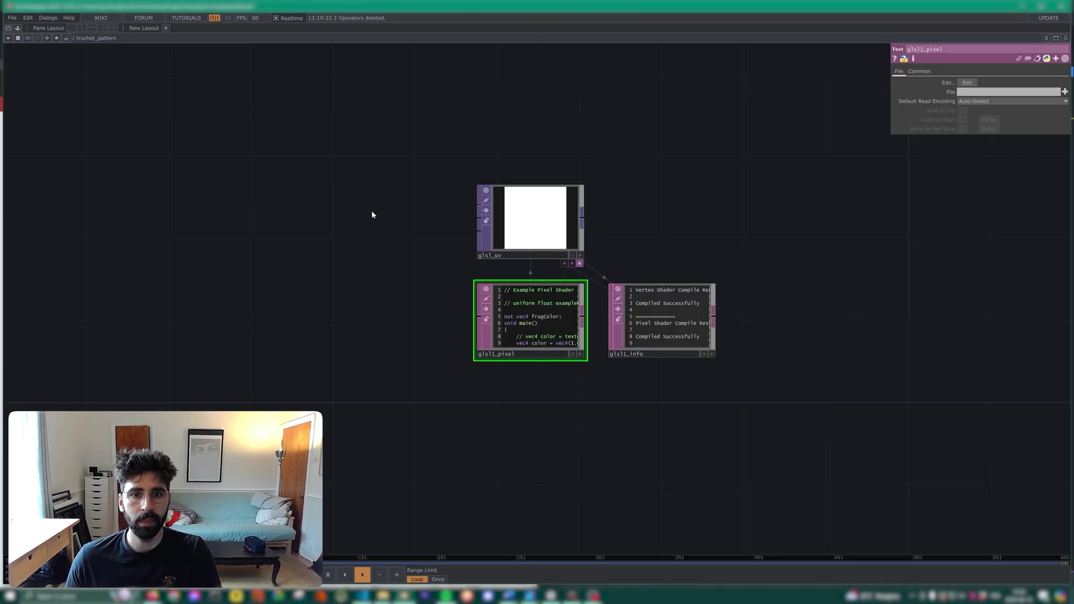
key(super+Left)
drag(351, 212, 49, 227)
Replace the commented texture line in main() with "vec2 uv = vUV.st;" and save the shader.
drag(876, 183, 608, 184)
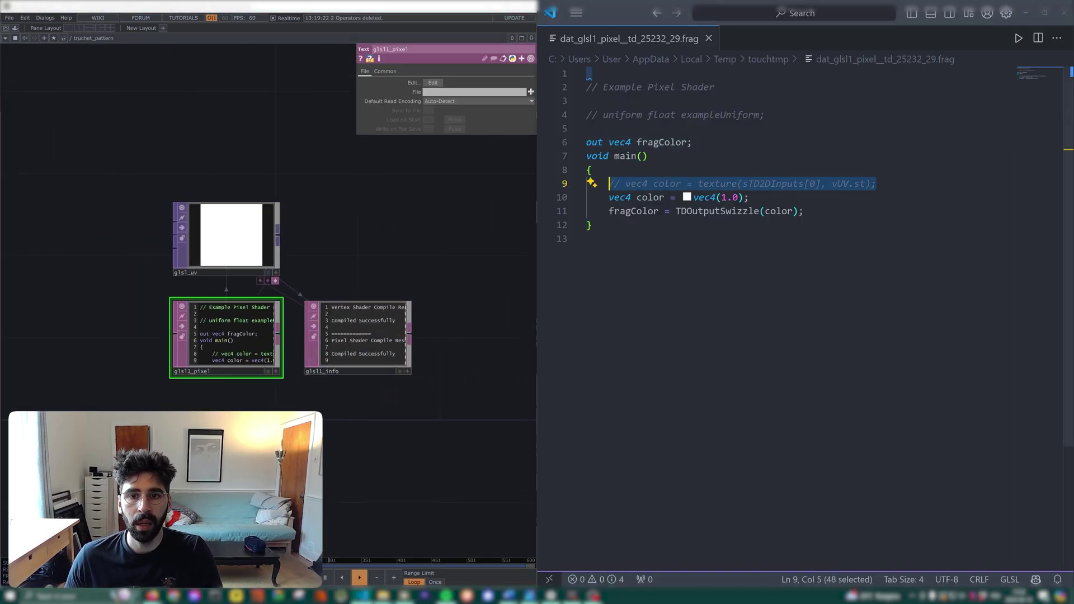
text(vec2 )
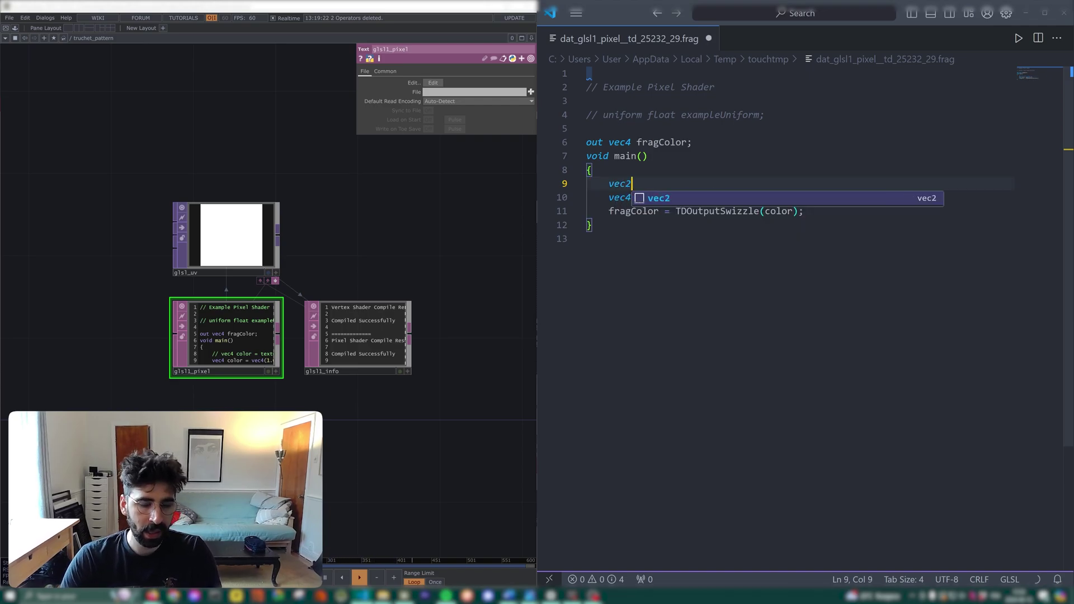
text(uv )
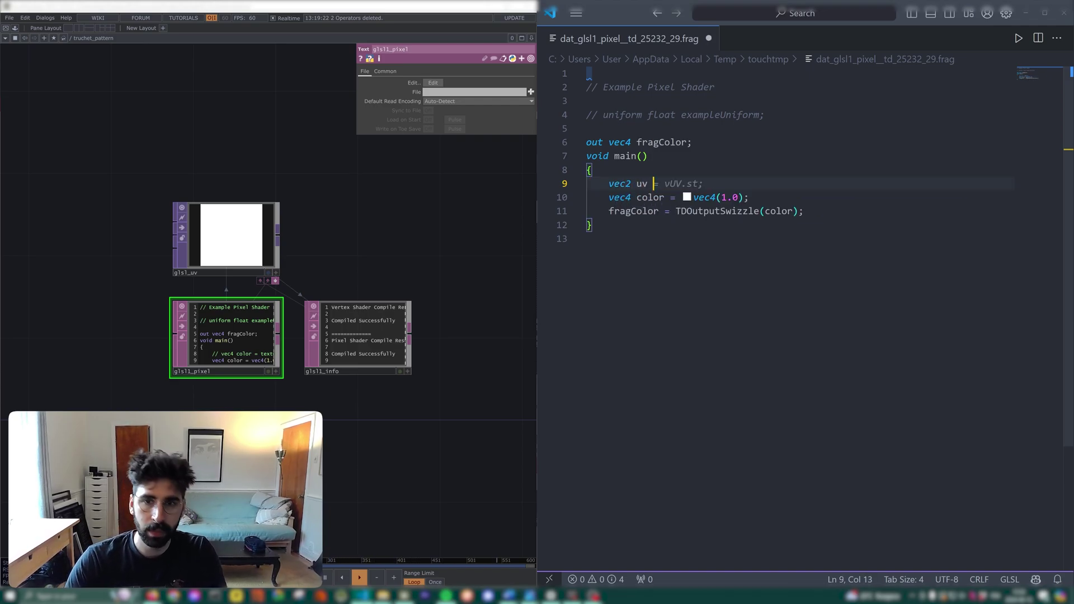
text(= )
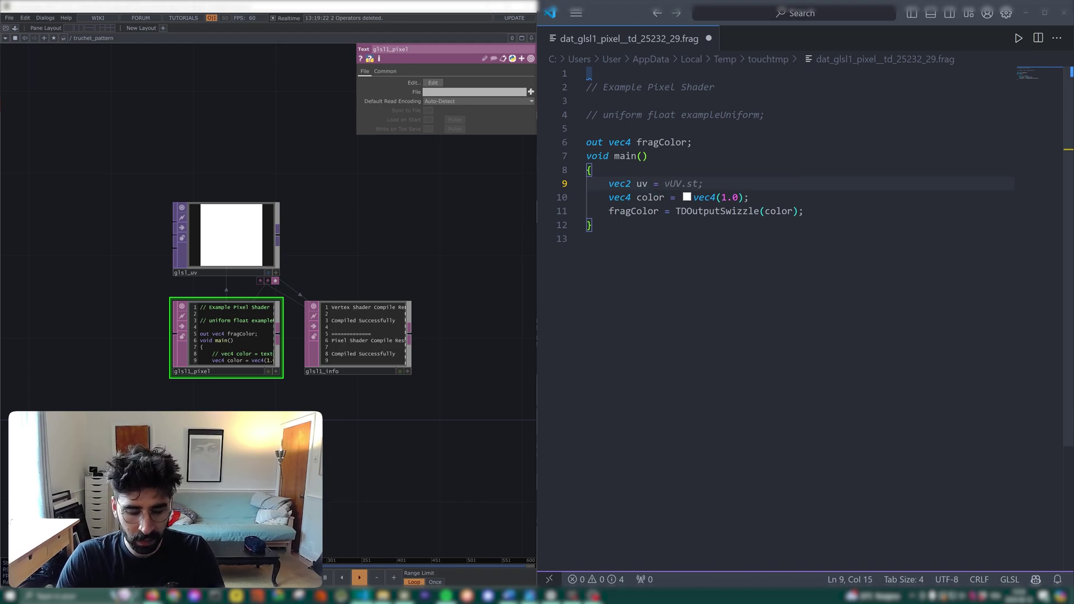
text(v)
key(Escape)
text(U)
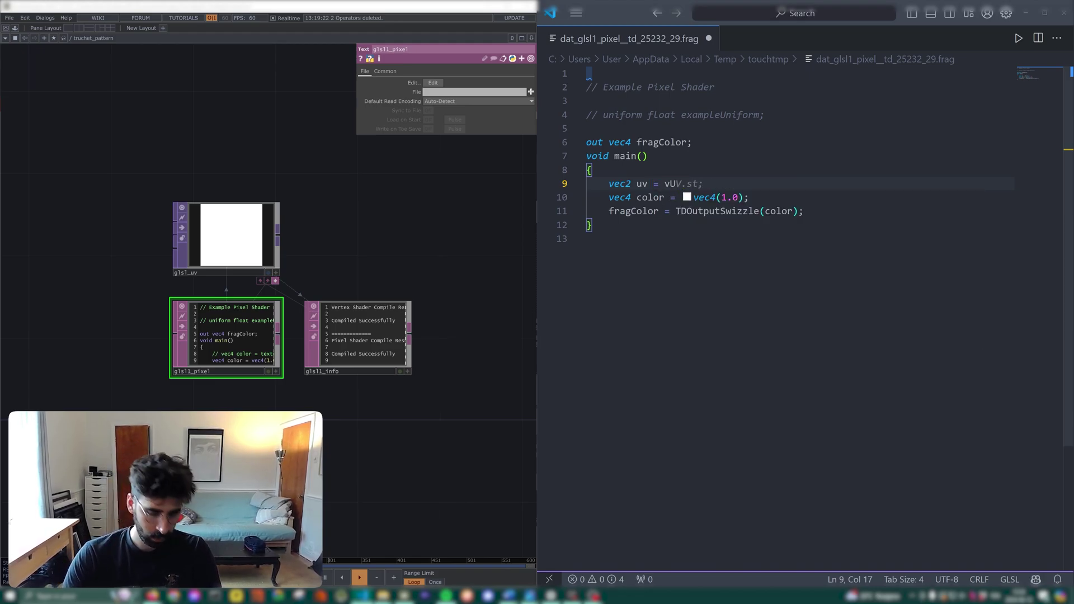
key(Tab)
key(ctrl+s)
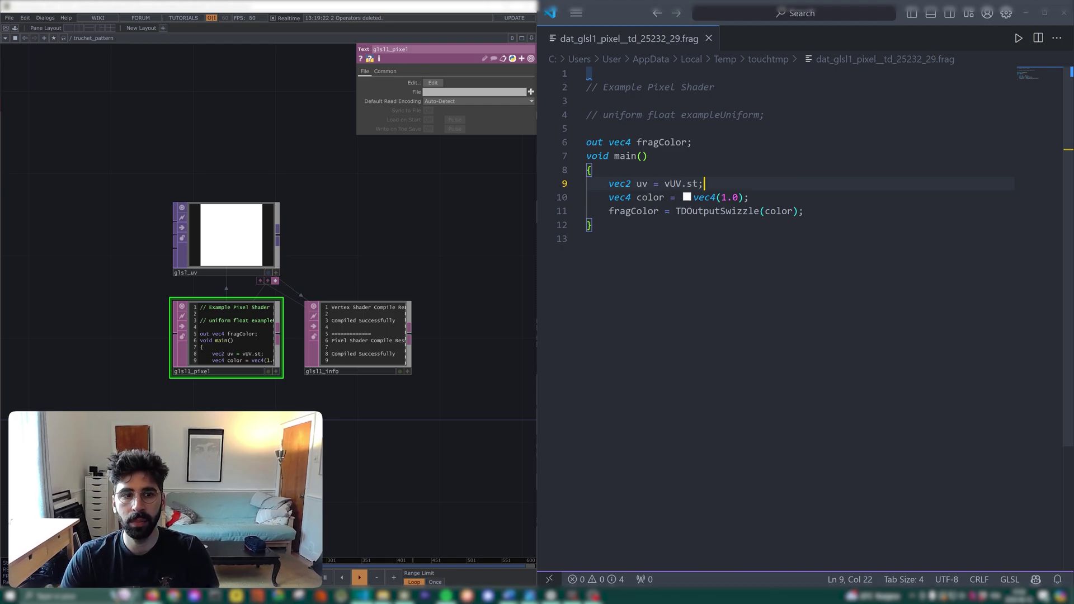
Change the color assignment to "vec4(uv, 0, 1.0)" and save the shader.
click(722, 197)
text(uv)
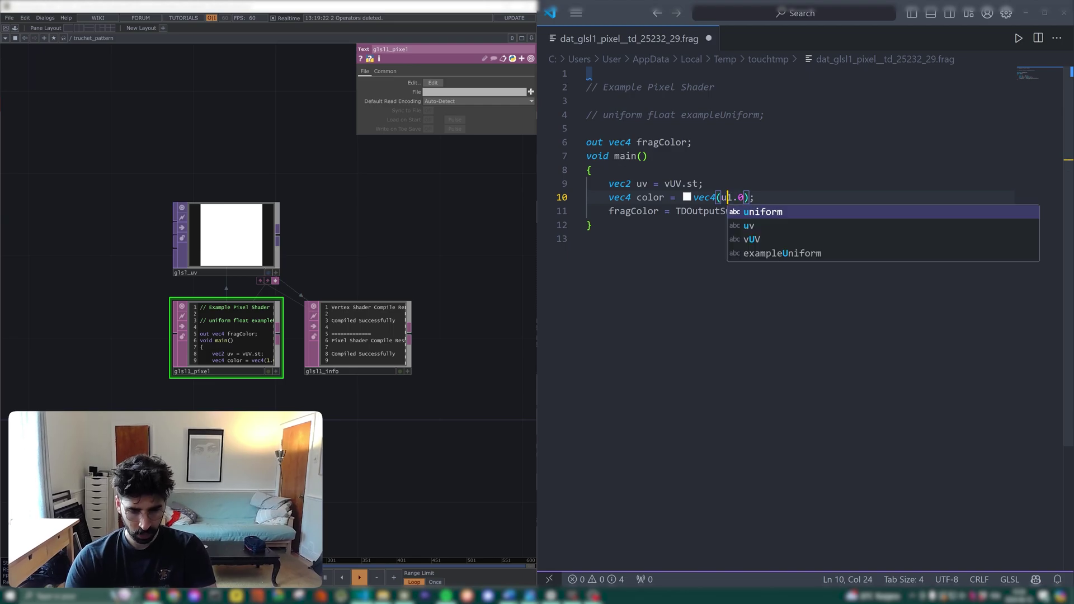
text(, 0,)
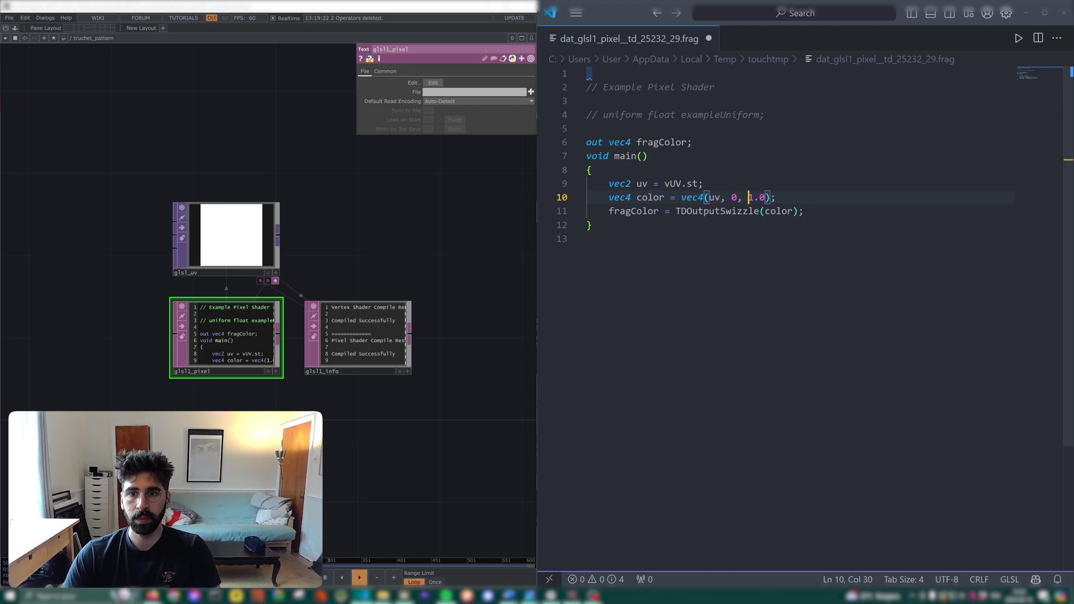
key(ctrl+s)
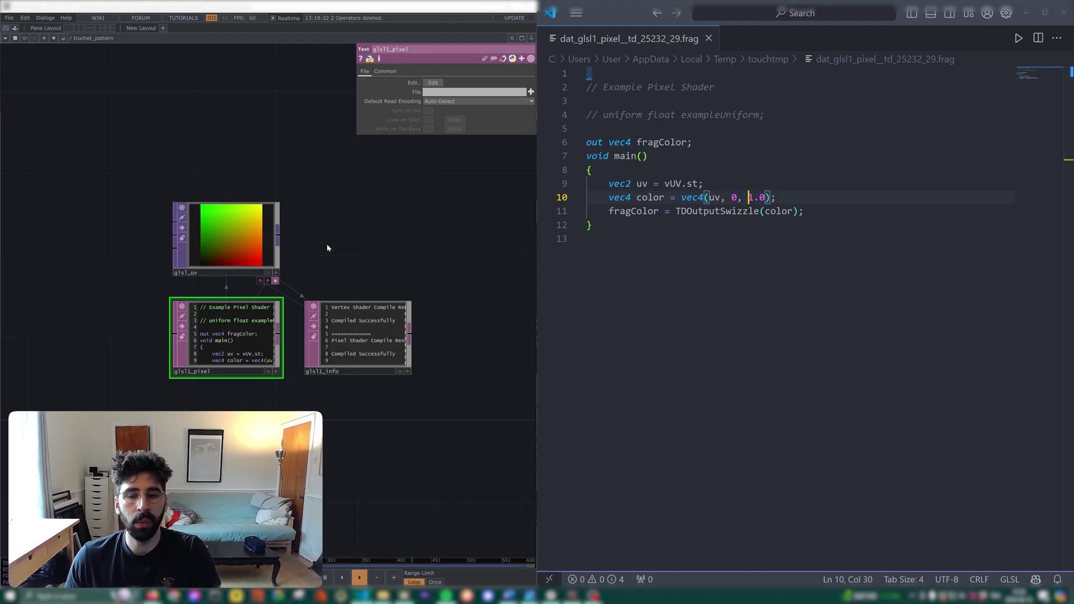
Open truchet_pattern's parameters in a floating window and set the first Res value to 16.
scroll(269, 246, up, 2)
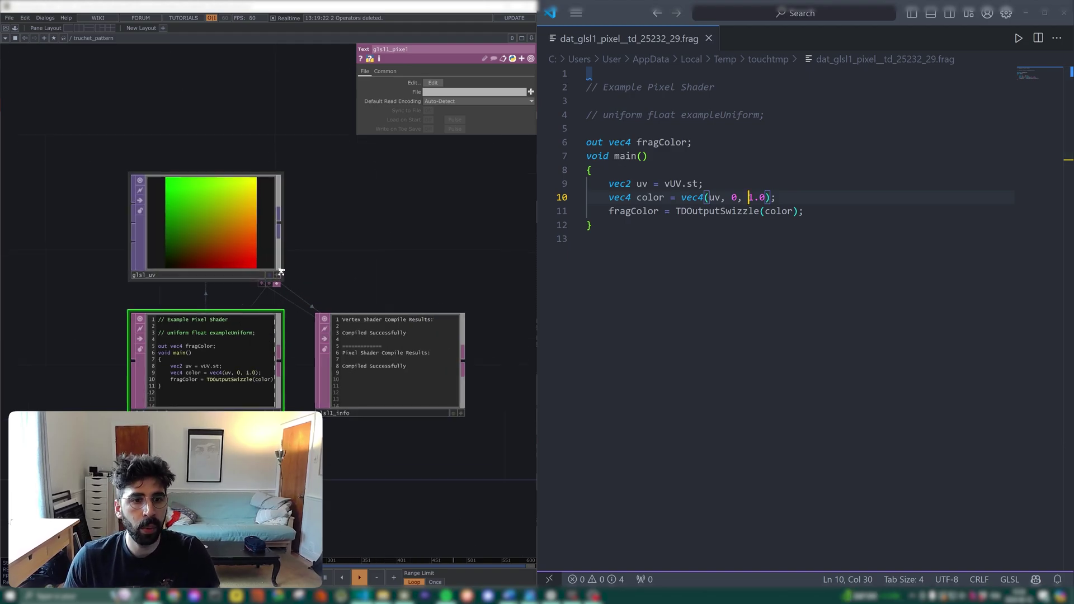
right_click(84, 52)
click(104, 10)
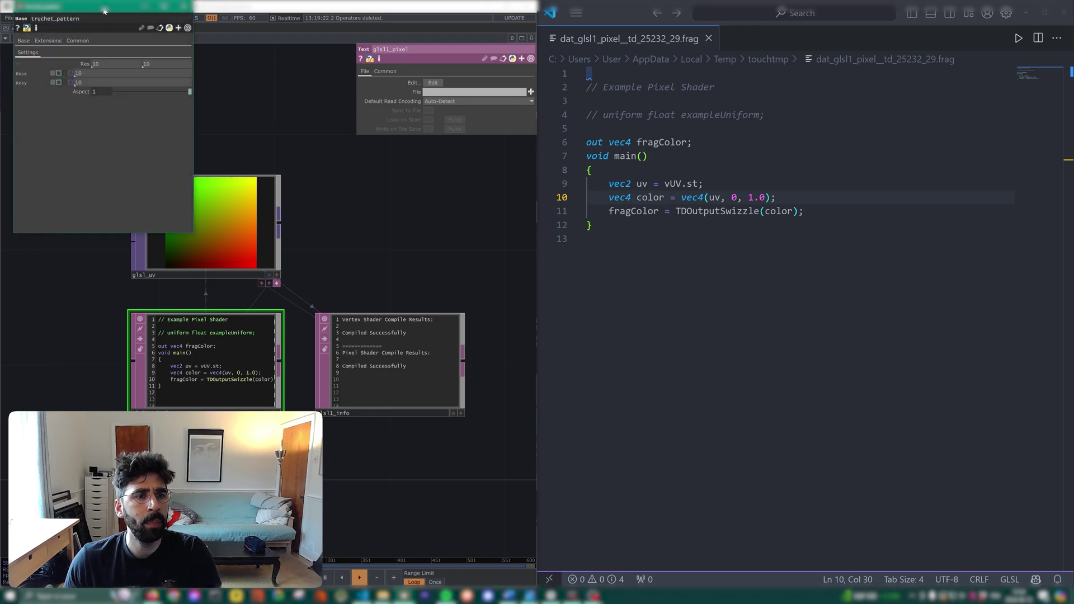
mouse_move(70, 117)
text(16)
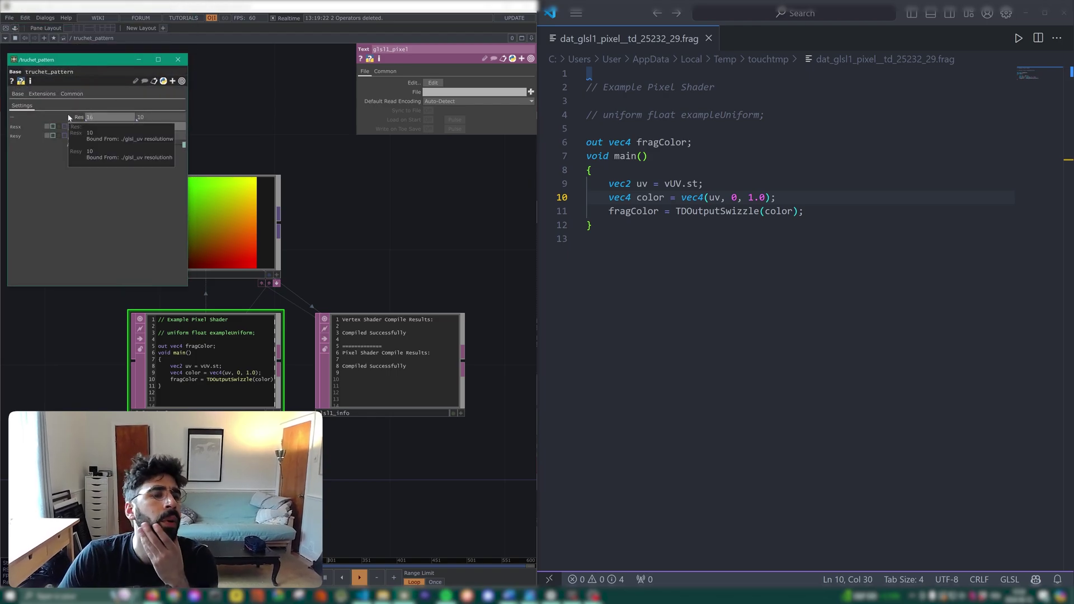
key(Return)
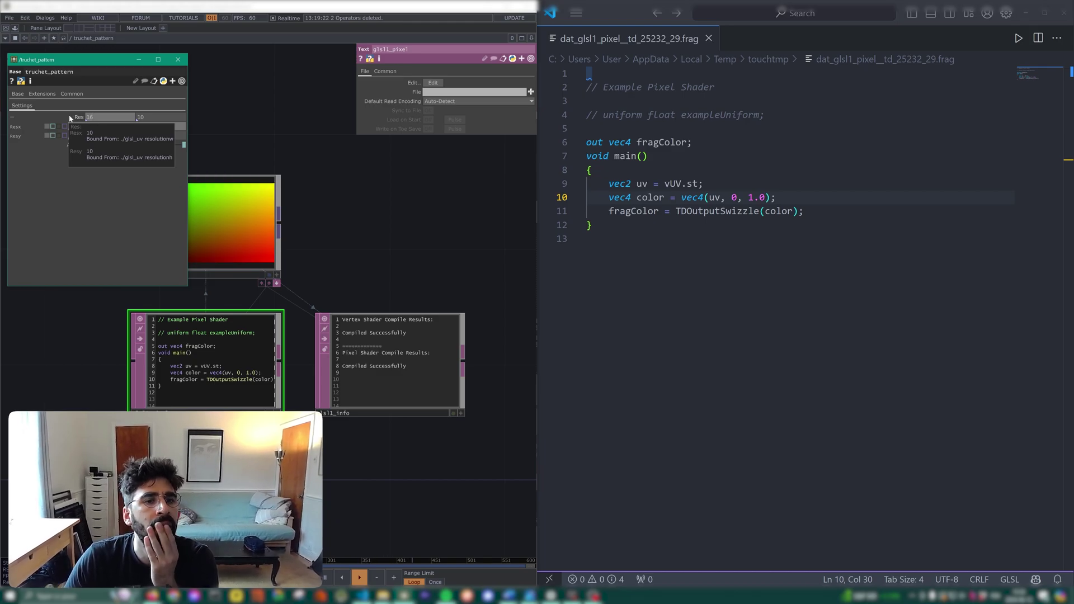
click(305, 223)
Activate glsl_uv's viewer, display its pixels as points in 3D, and examine the UV grid's proportions along the axes.
drag(371, 252, 475, 283)
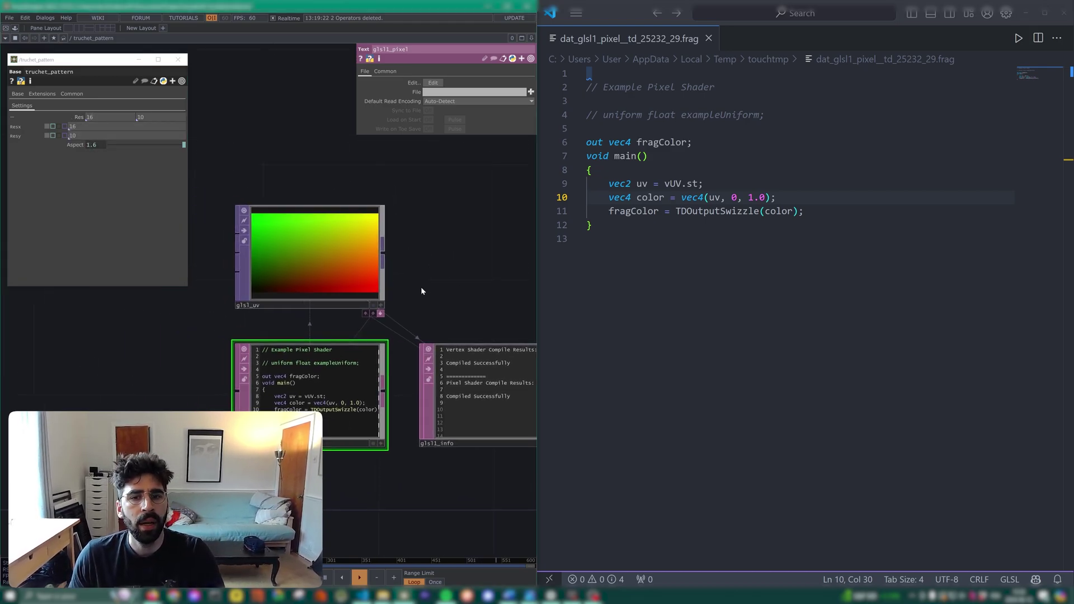
click(379, 306)
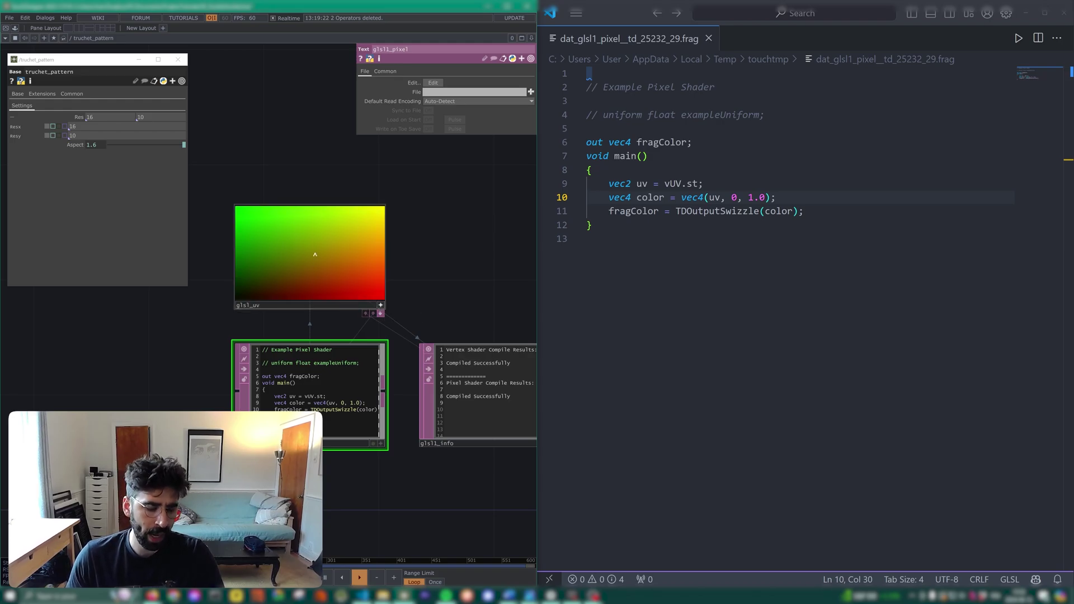
key(p)
drag(307, 241, 312, 254)
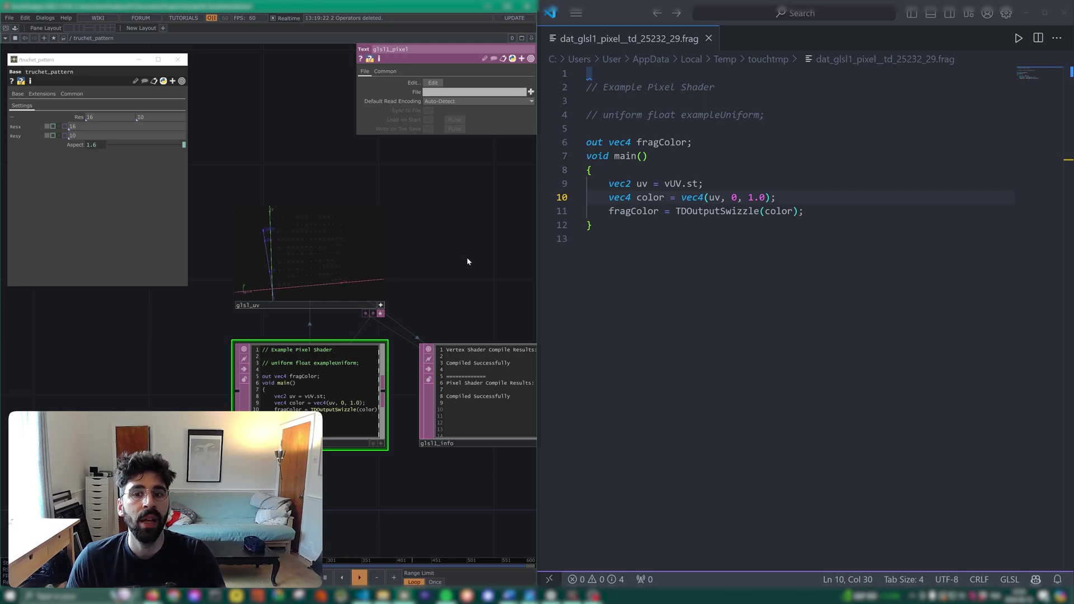
mouse_move(336, 262)
mouse_down()
mouse_move(316, 263)
mouse_move(325, 265)
mouse_up()
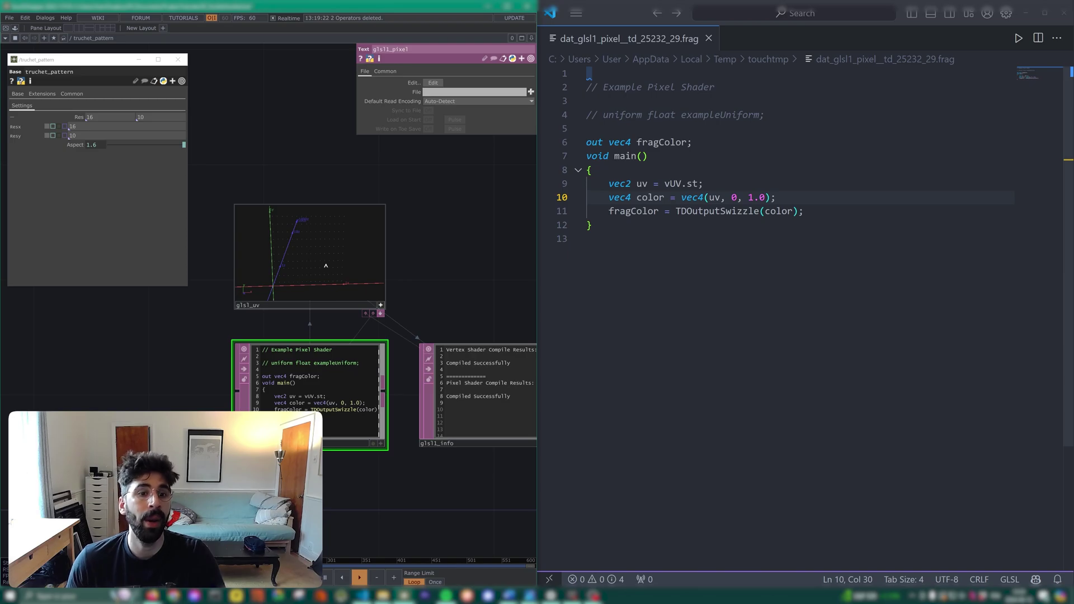
drag(309, 252, 309, 253)
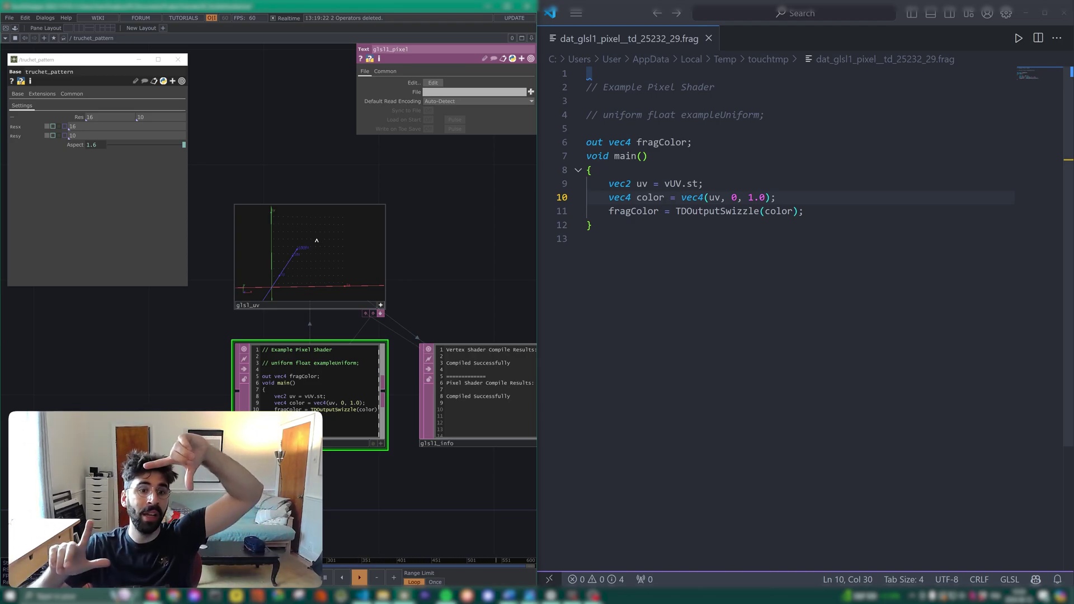
Replace the example comments above the output declaration with "uniform float u_aspect;" and save the shader.
drag(644, 129, 536, 83)
text(uniform)
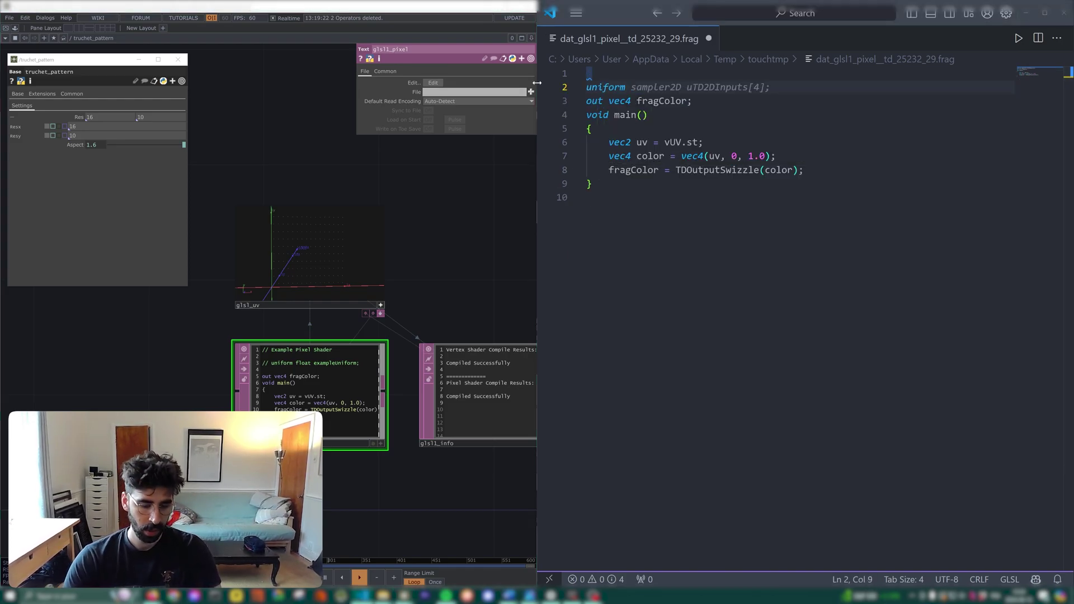
text( float )
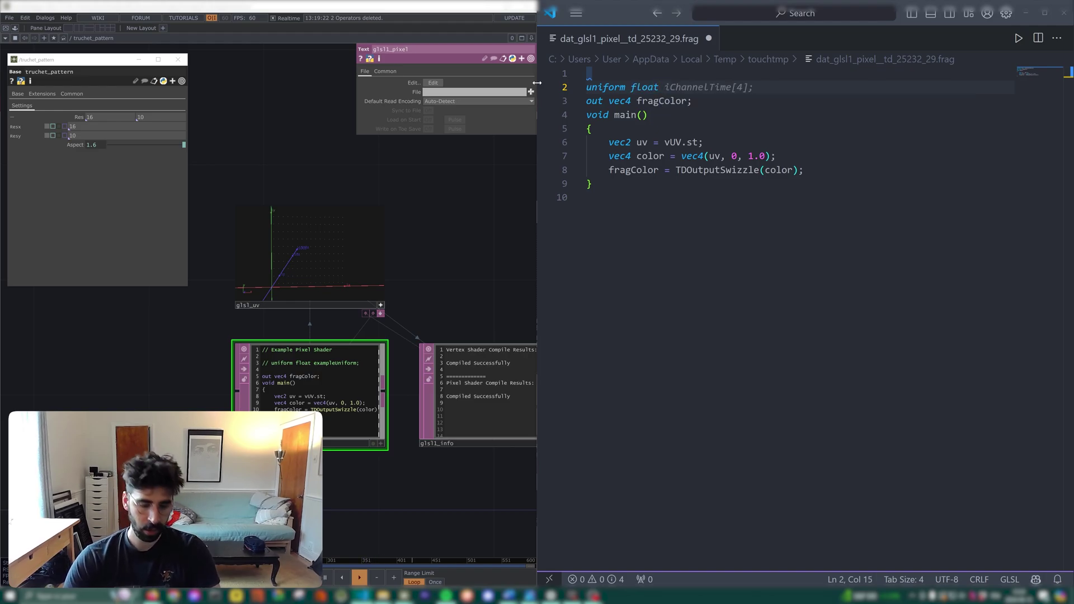
text(u_as)
key(Tab)
key(Return)
key(Return)
key(ctrl+s)
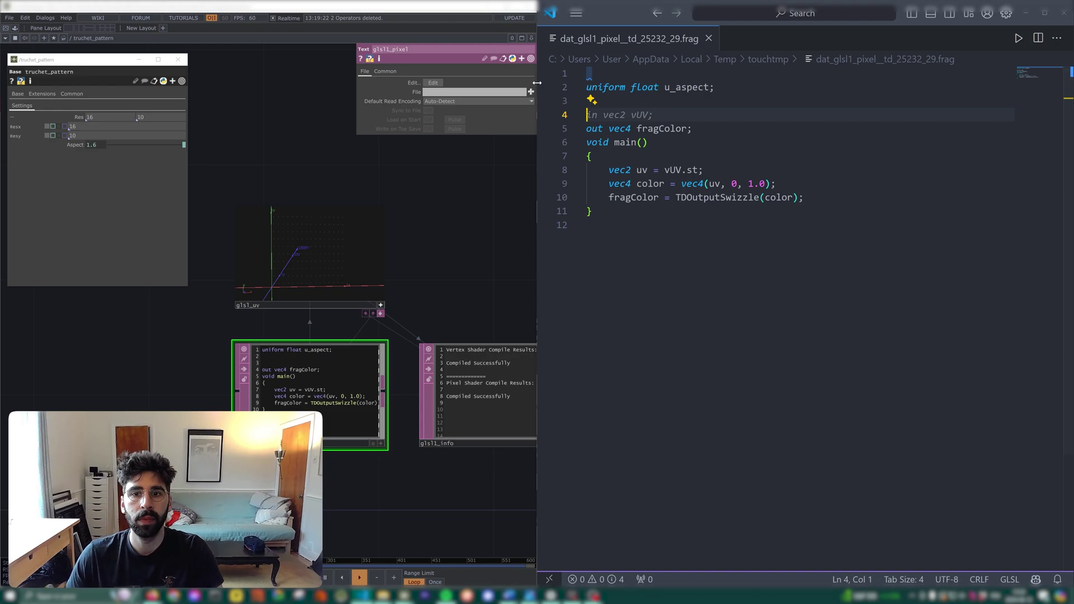
Add the line "uv.r *= u_aspect;" below the uv declaration and save the shader.
click(706, 170)
key(Return)
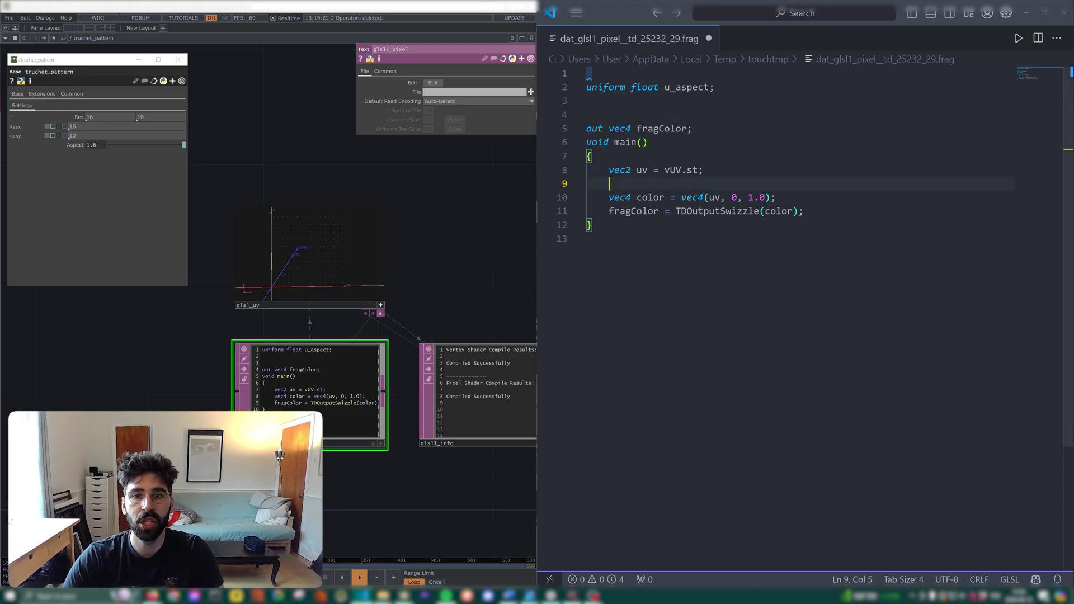
text(uv)
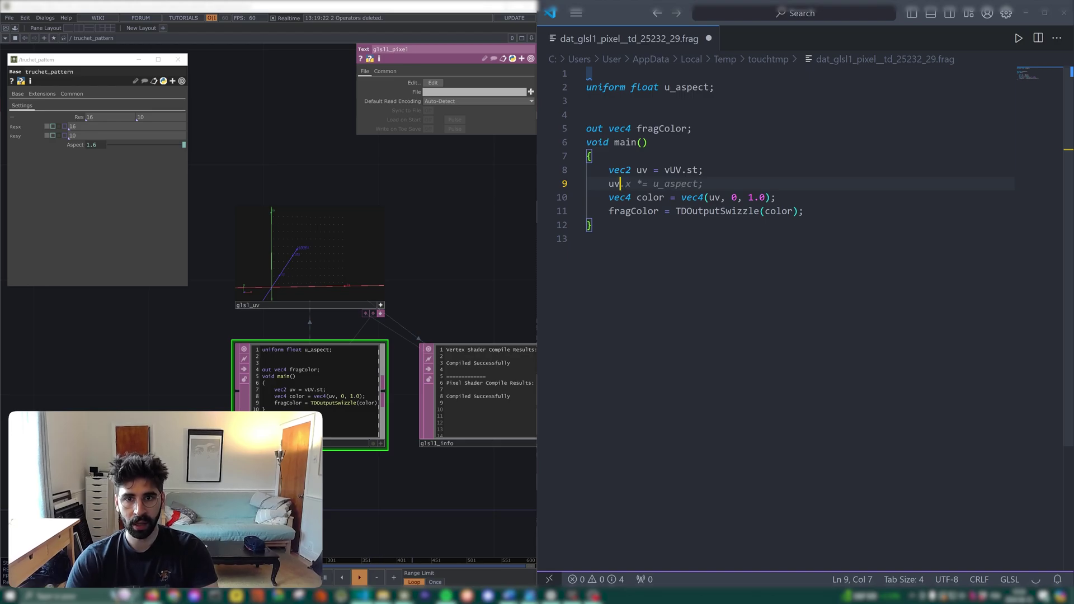
text(.,r)
key(Escape)
key(Tab)
key(ctrl+s)
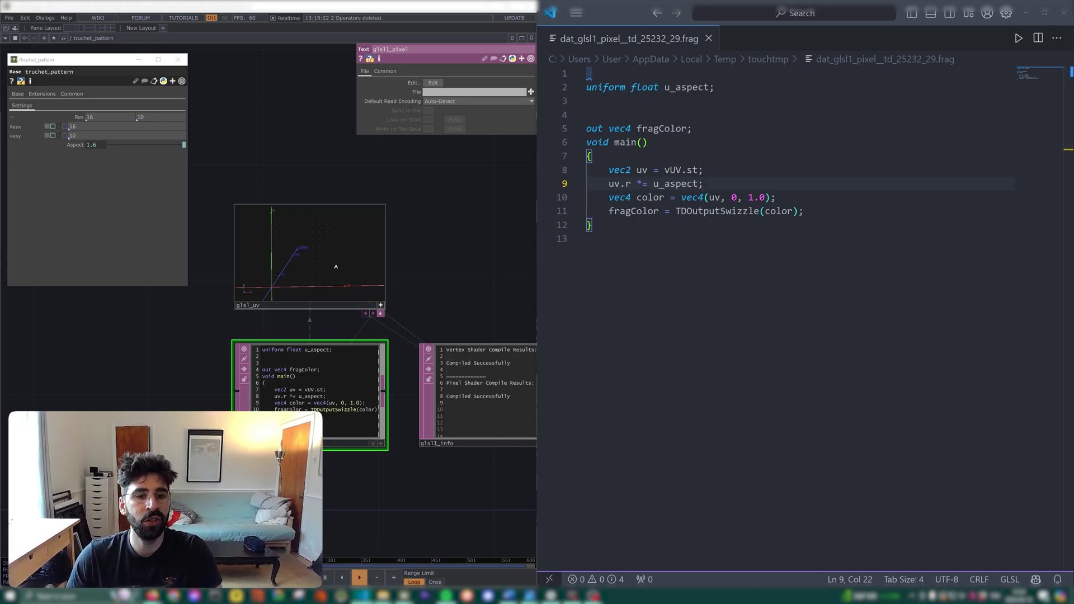
Deactivate glsl_uv's viewer, check the operator's info, and set its pixel format to 32-bit float (RGBA).
drag(339, 254, 327, 254)
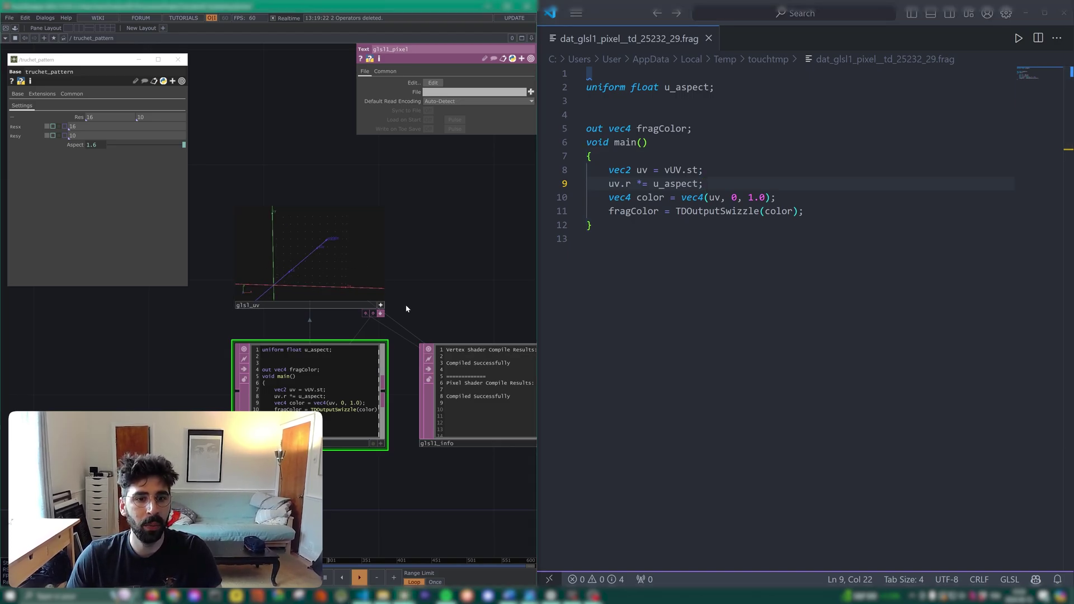
click(381, 306)
click(380, 307)
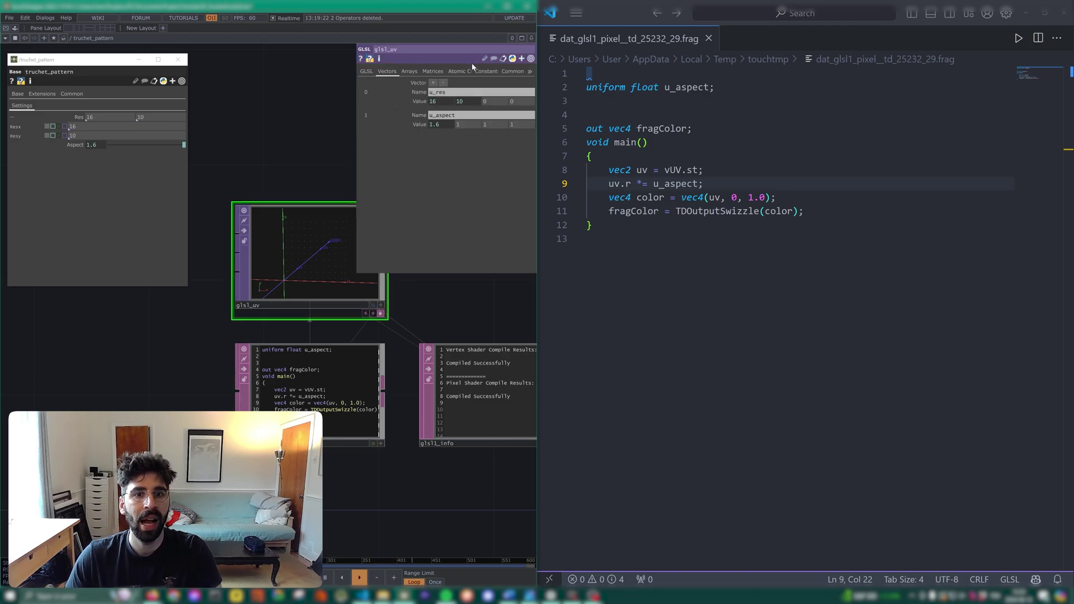
click(505, 72)
click(479, 175)
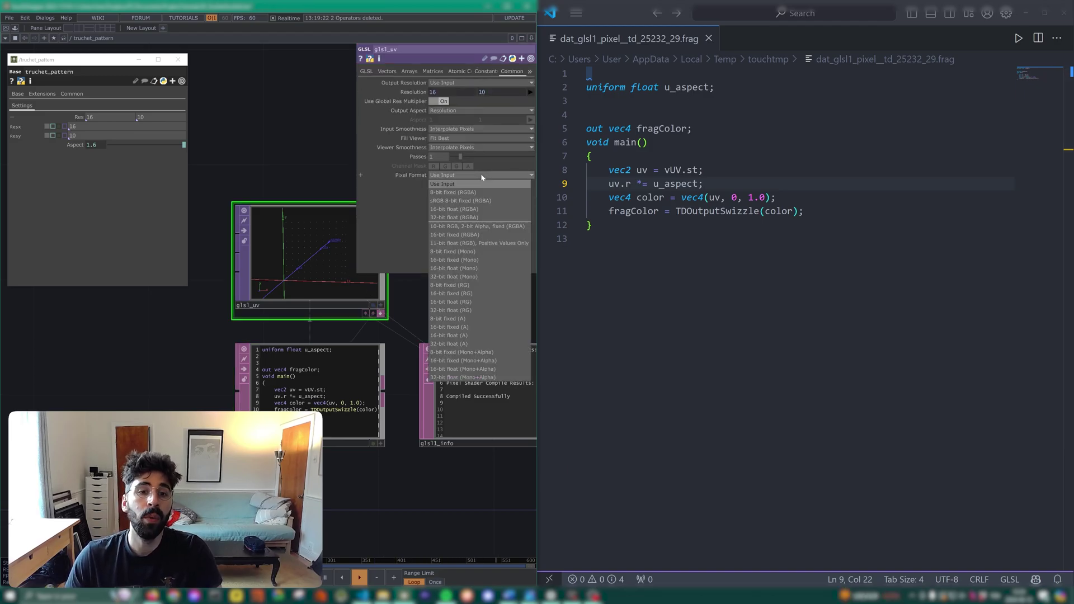
click(314, 242)
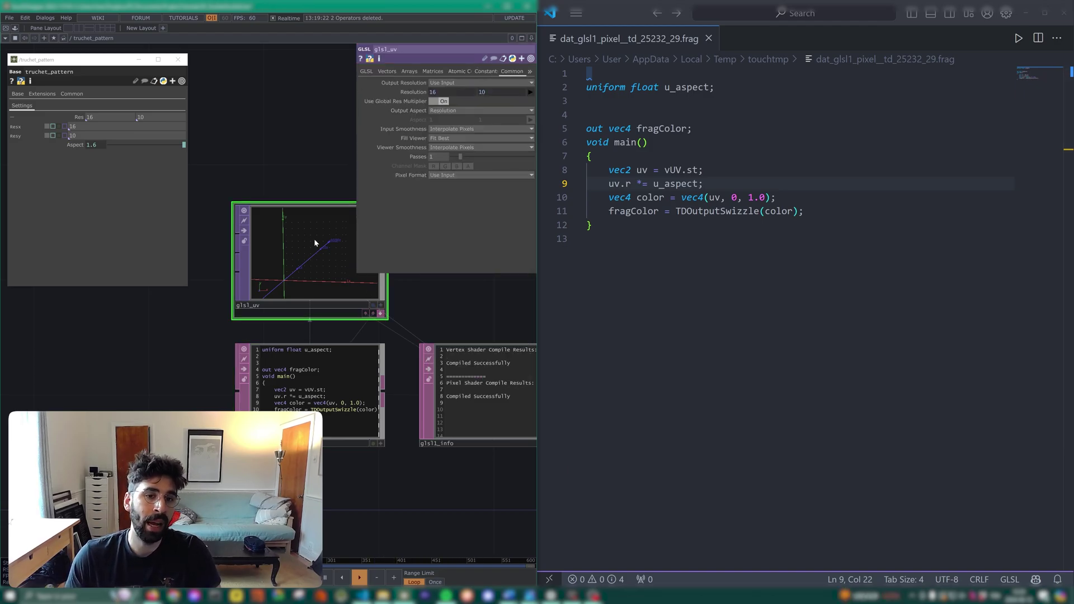
middle_click(320, 248)
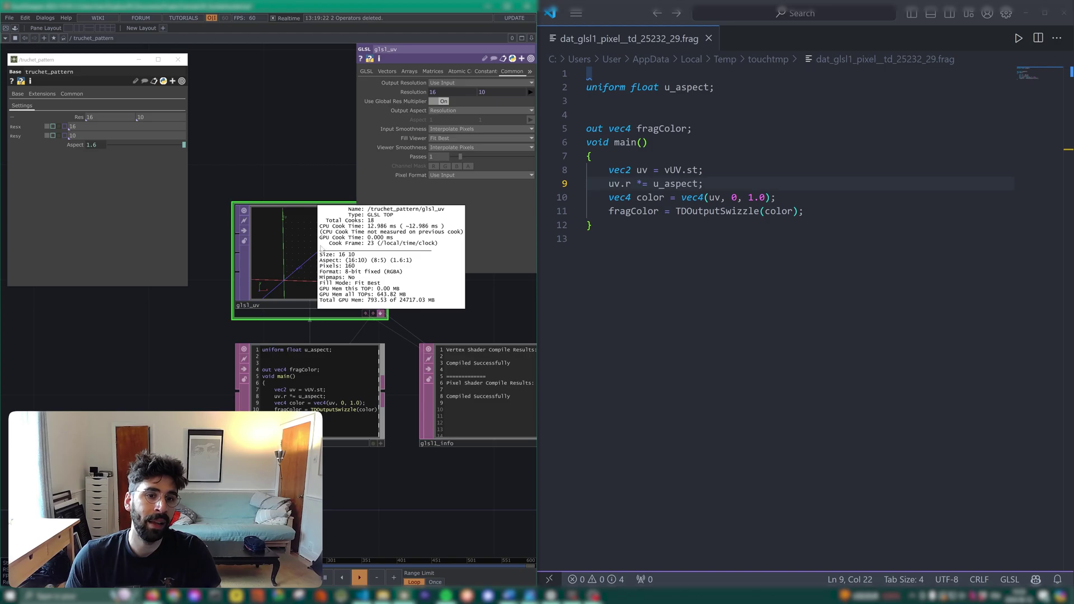
click(466, 175)
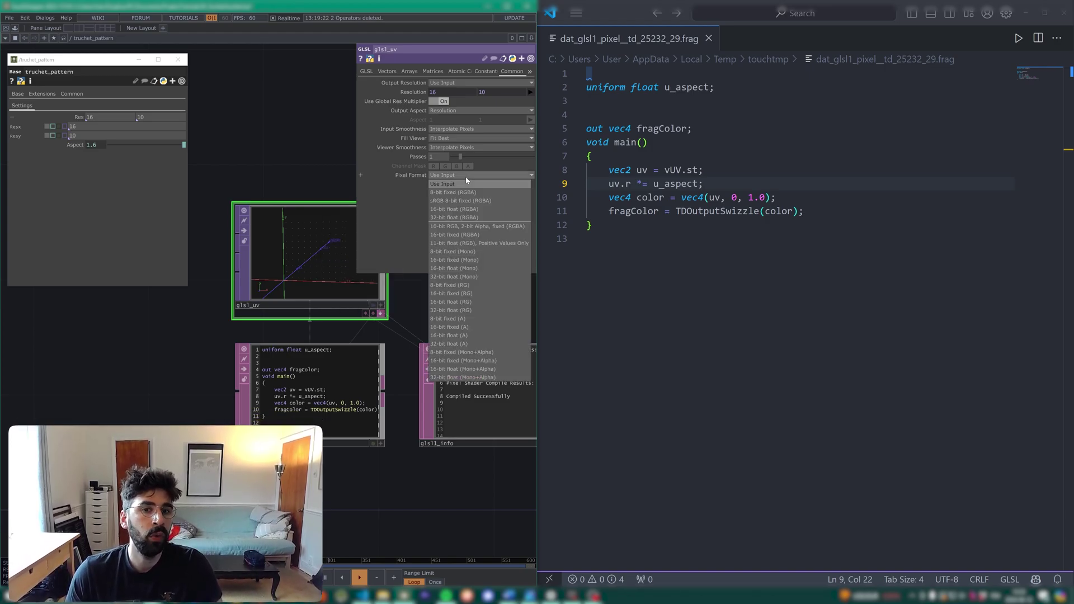
click(460, 217)
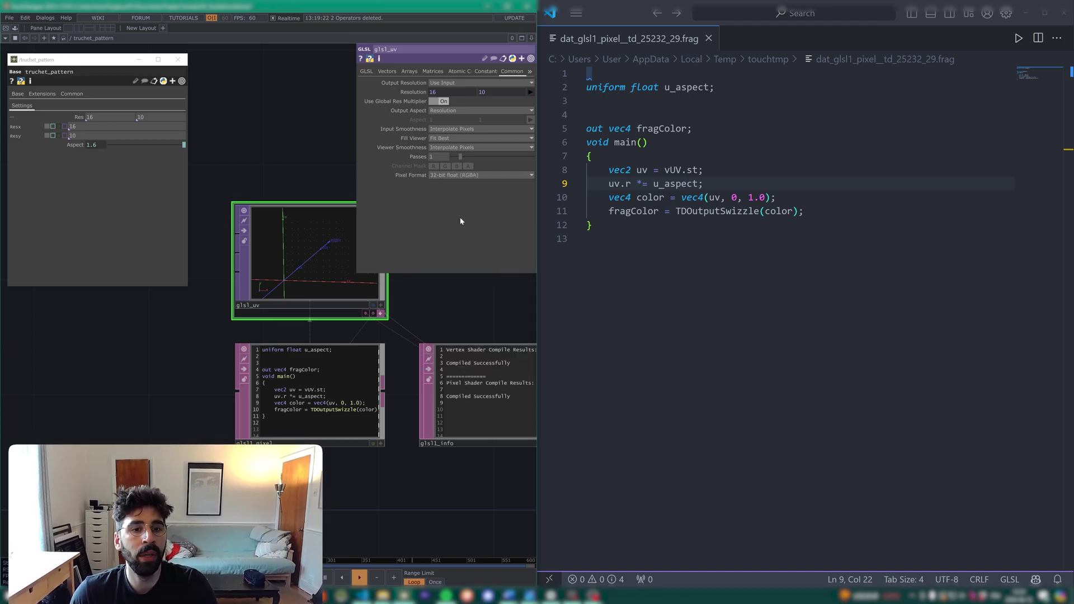
Examine the UV point grid in glsl_uv's viewer, and set the operator's bound horizontal resolution to 10.
drag(281, 192, 259, 313)
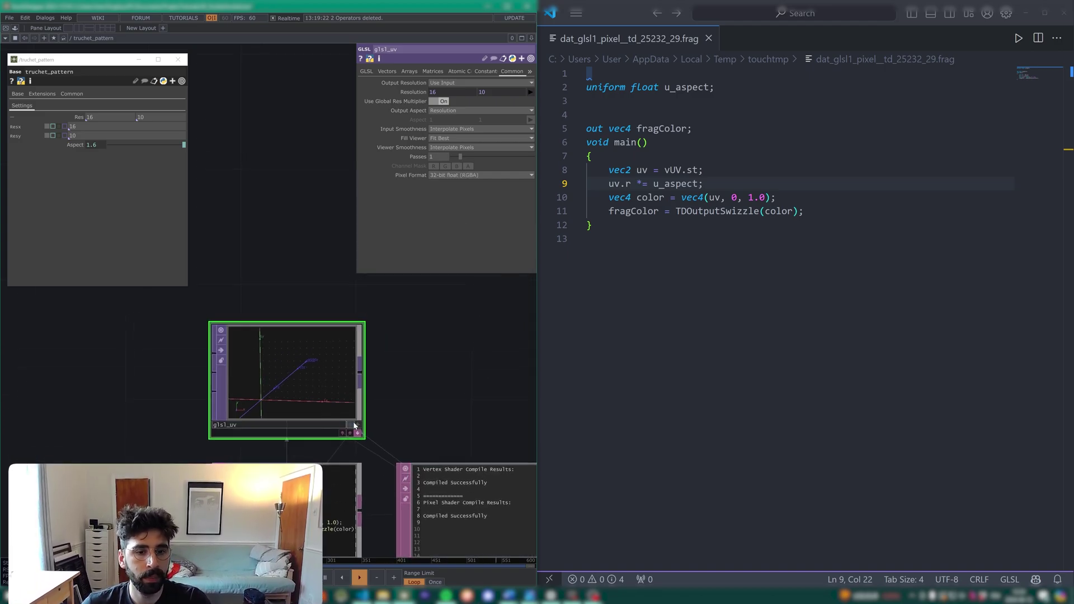
click(357, 424)
drag(318, 385, 294, 392)
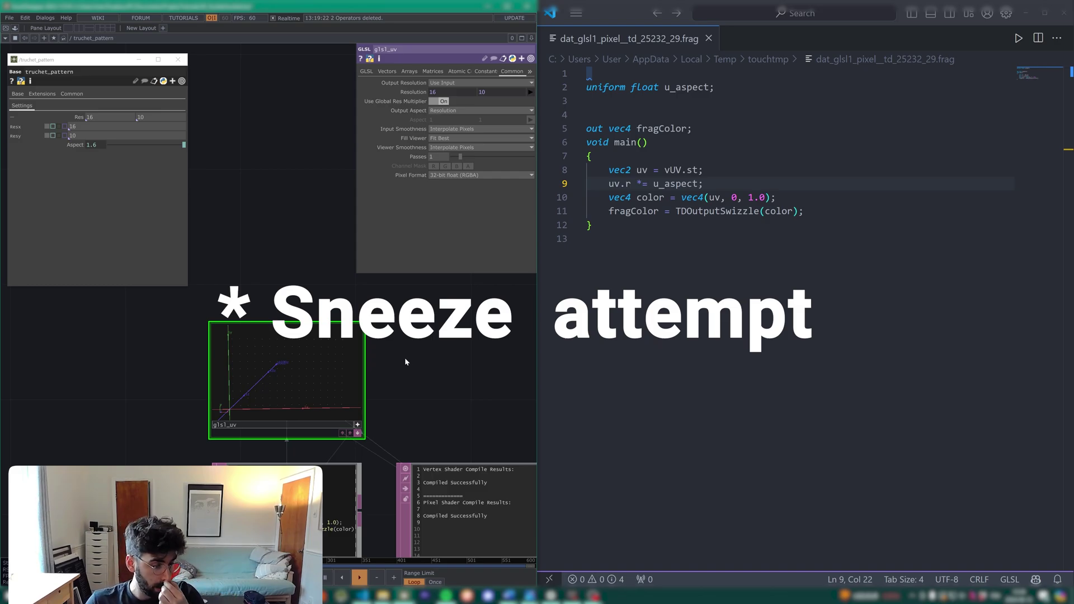
click(358, 425)
mouse_move(413, 92)
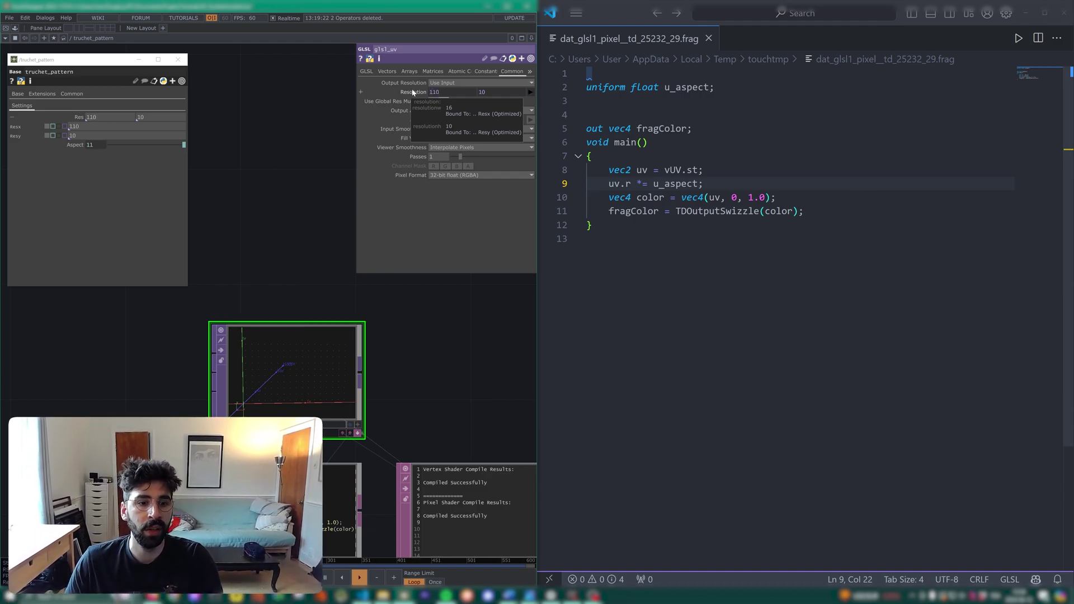
text(0)
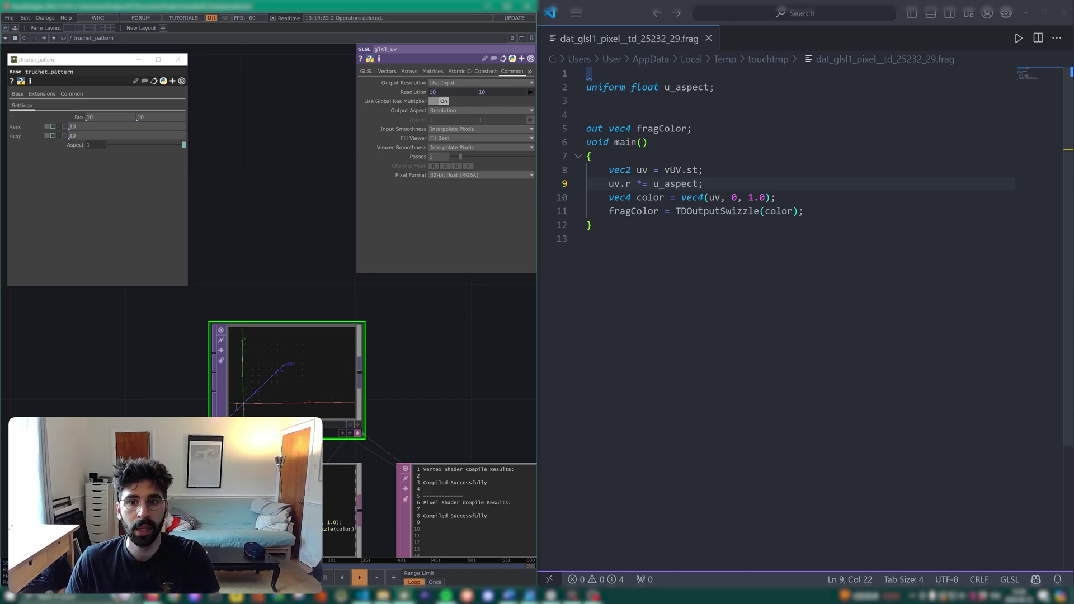
In the code editor, add blank lines above and below the vec4 color declaration and save the shader.
key(alt+Tab)
key(Return)
key(Return)
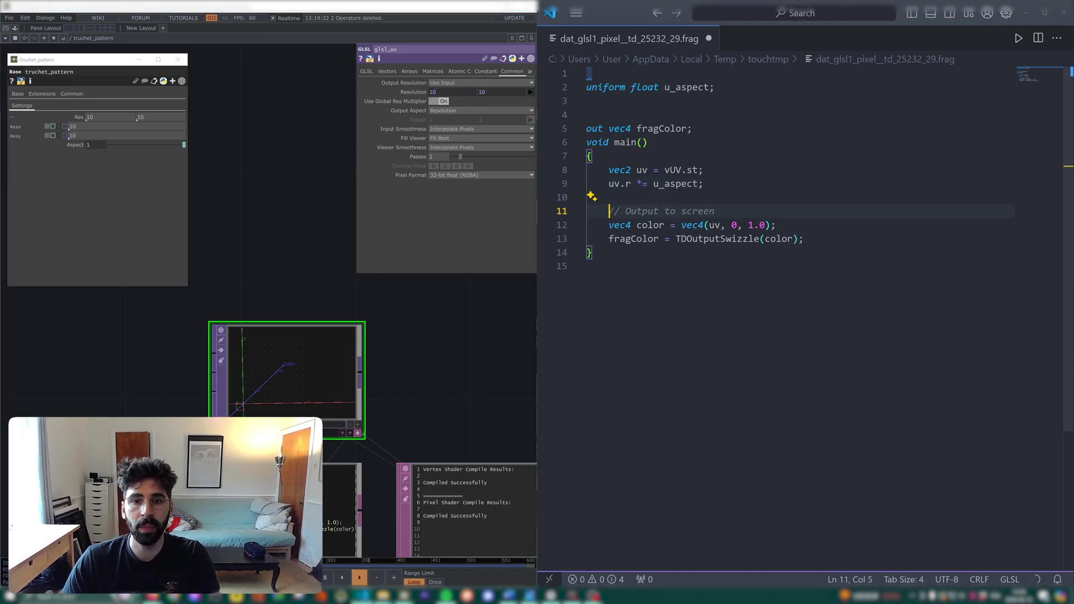
click(778, 225)
key(Return)
key(Return)
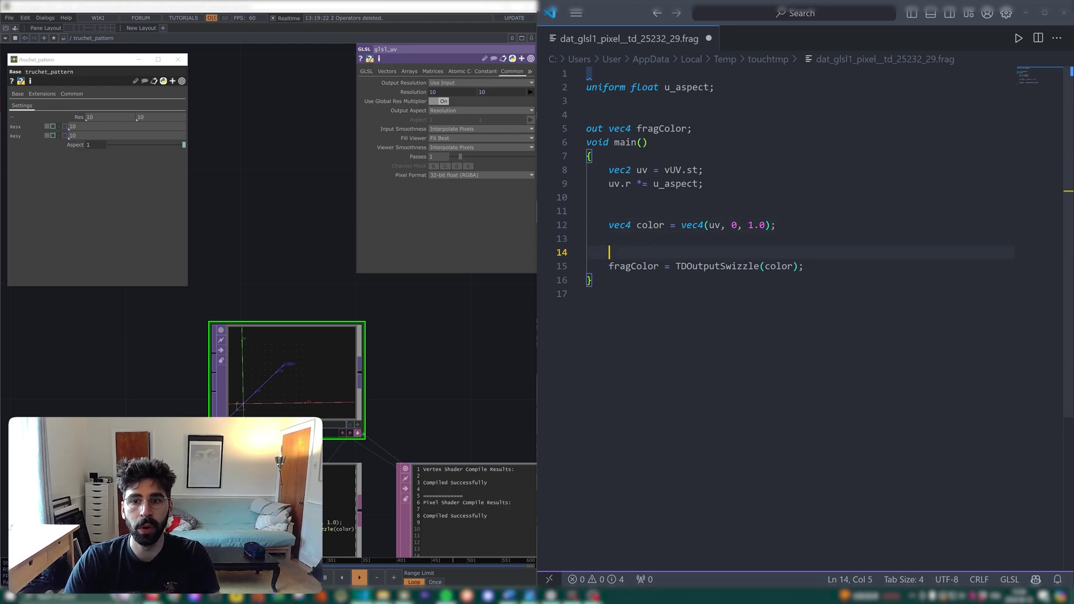
key(ctrl+s)
Change the third component of the color vector to the float literal "0.".
drag(615, 225, 699, 225)
double_click(714, 225)
click(737, 225)
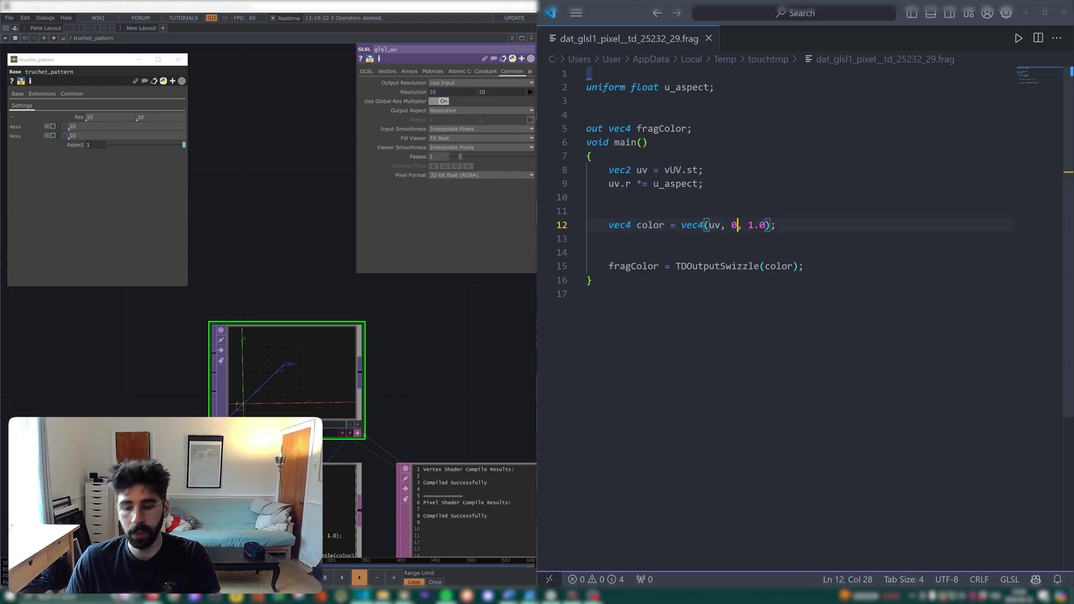
text(.)
mouse_move(748, 225)
mouse_down()
mouse_move(776, 225)
mouse_move(722, 225)
mouse_move(743, 225)
mouse_move(731, 225)
mouse_up()
click(766, 225)
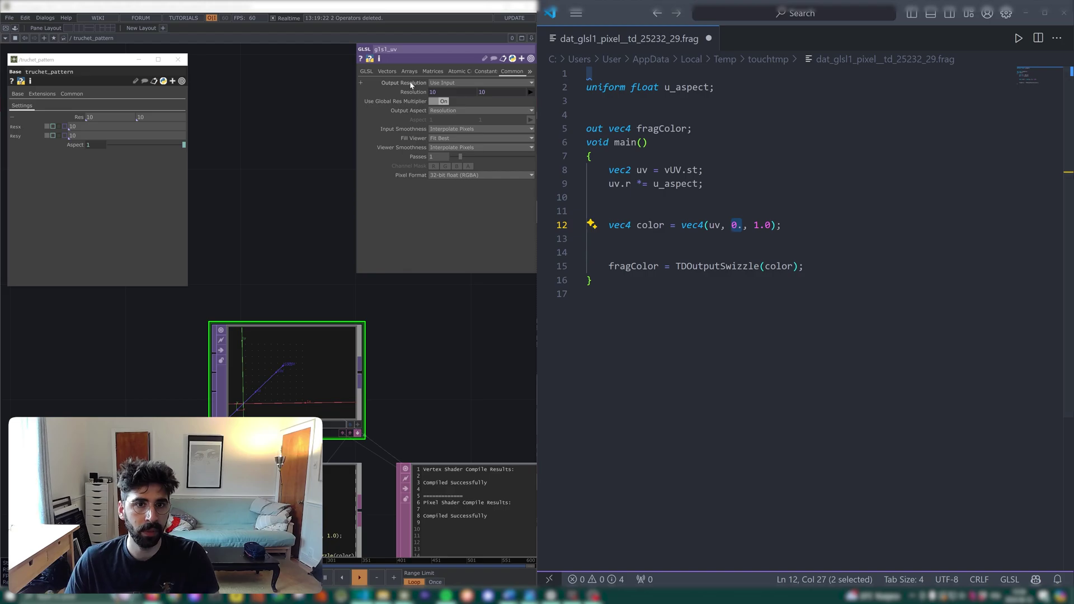
Declare "uniform vec2 u_res;" below the u_aspect uniform, save the shader, and check the name against glsl_uv's vector uniforms.
click(587, 100)
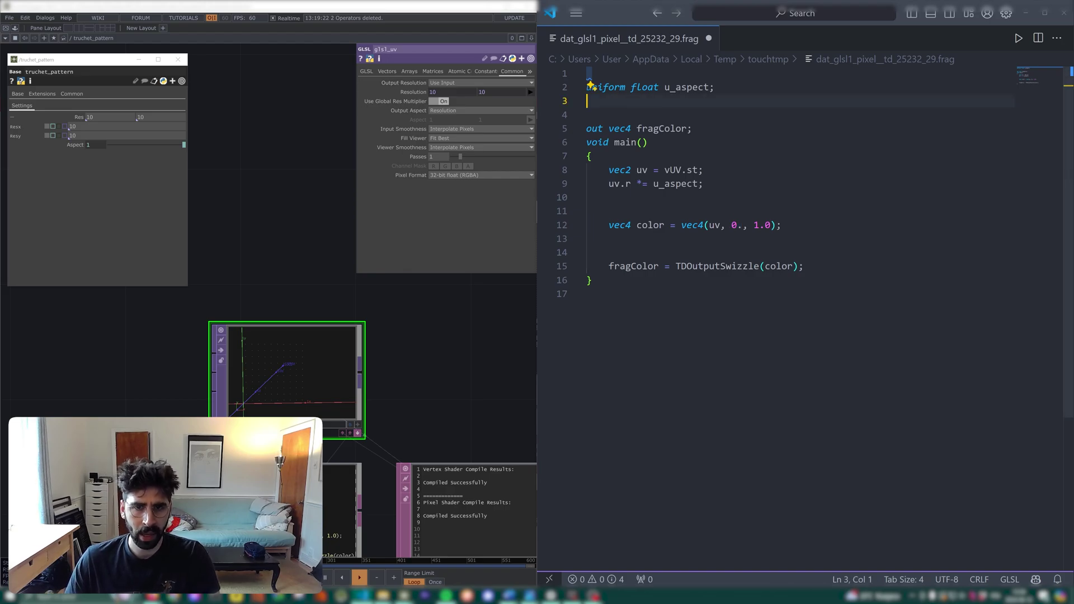
text(un)
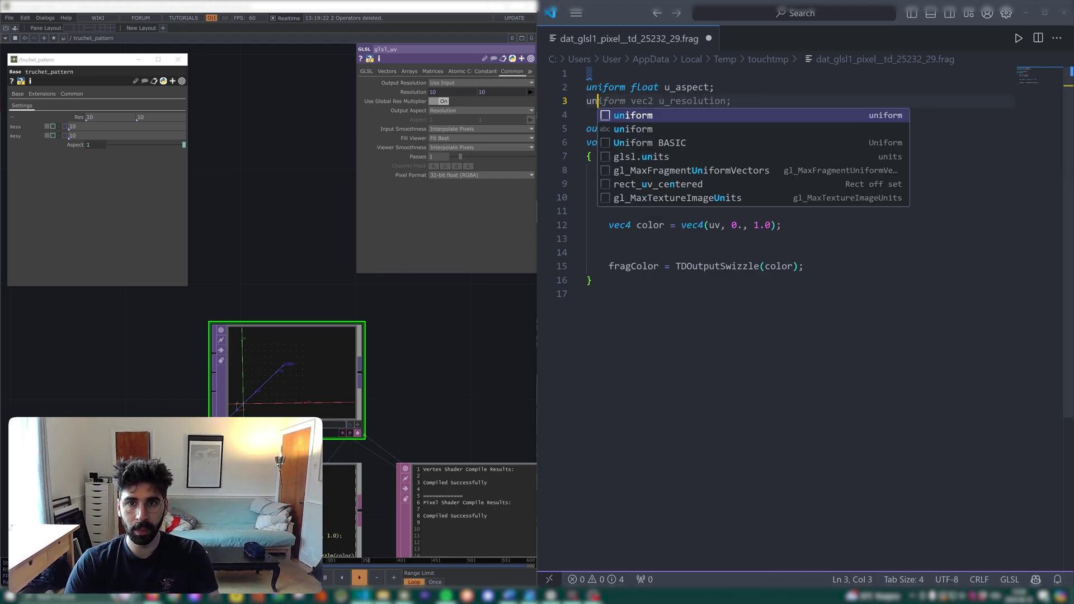
key(Tab)
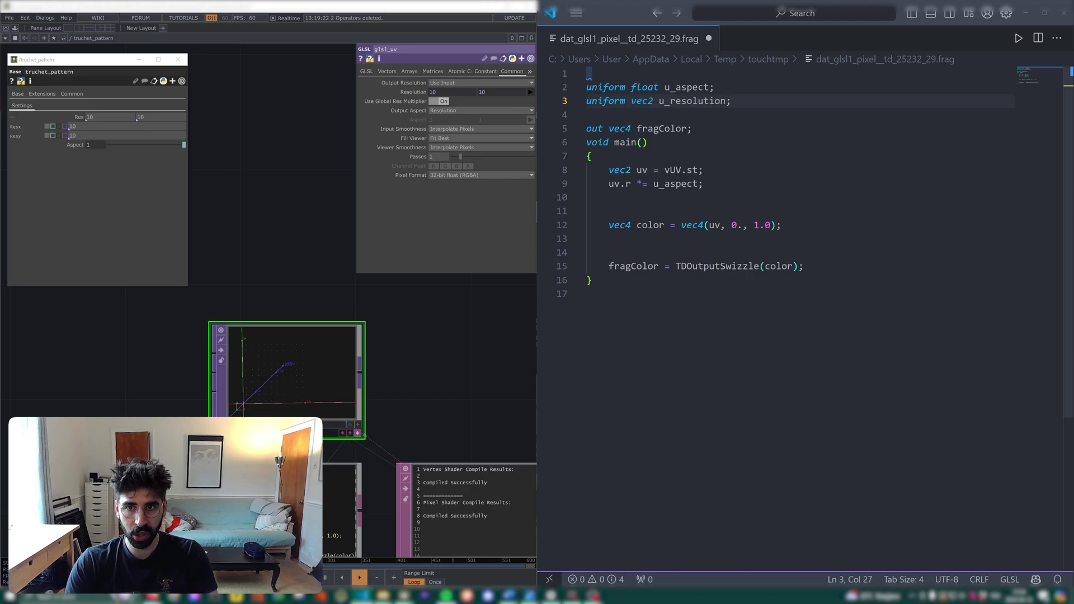
key(BackSpace)
key(BackSpace)
key(BackSpace)
key(BackSpace)
key(BackSpace)
key(BackSpace)
key(BackSpace)
key(ctrl+s)
click(386, 71)
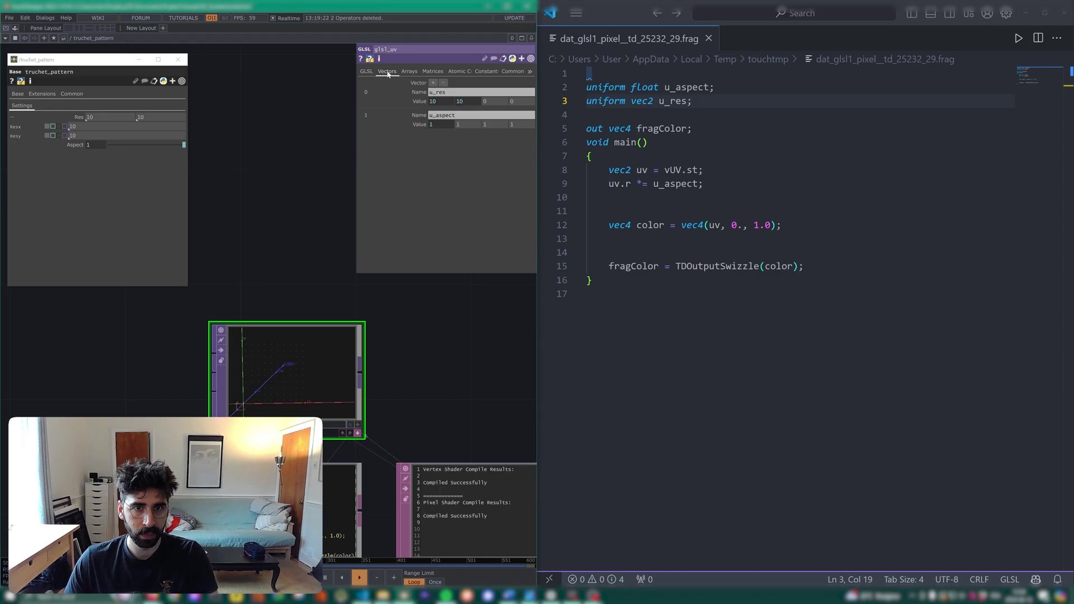
click(444, 93)
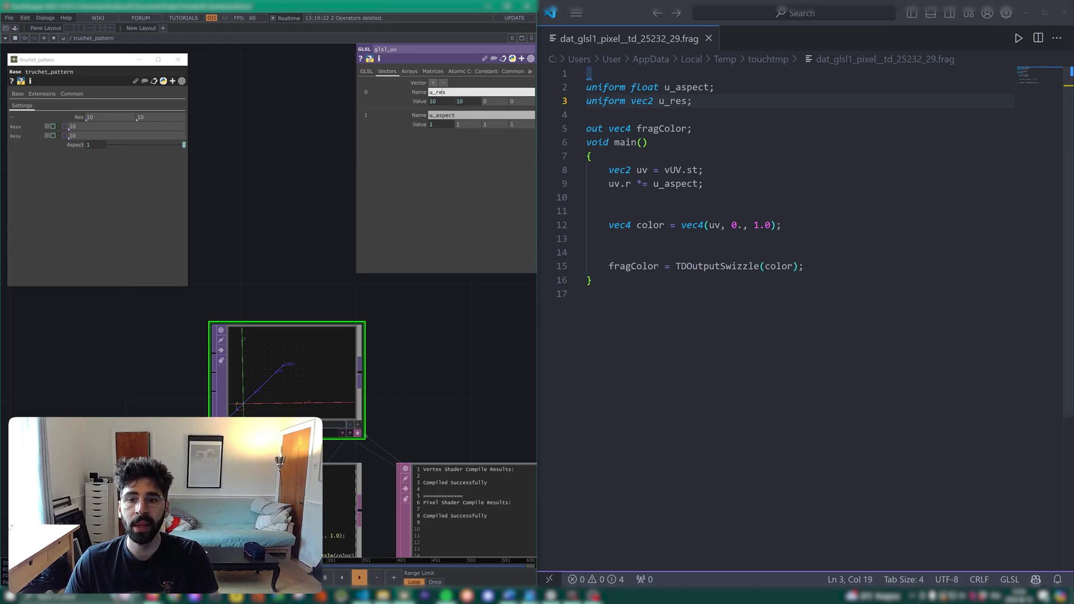
Add the line "float pscale = 1/u_res.x;" between the aspect correction and the color declaration, and save the shader.
click(706, 184)
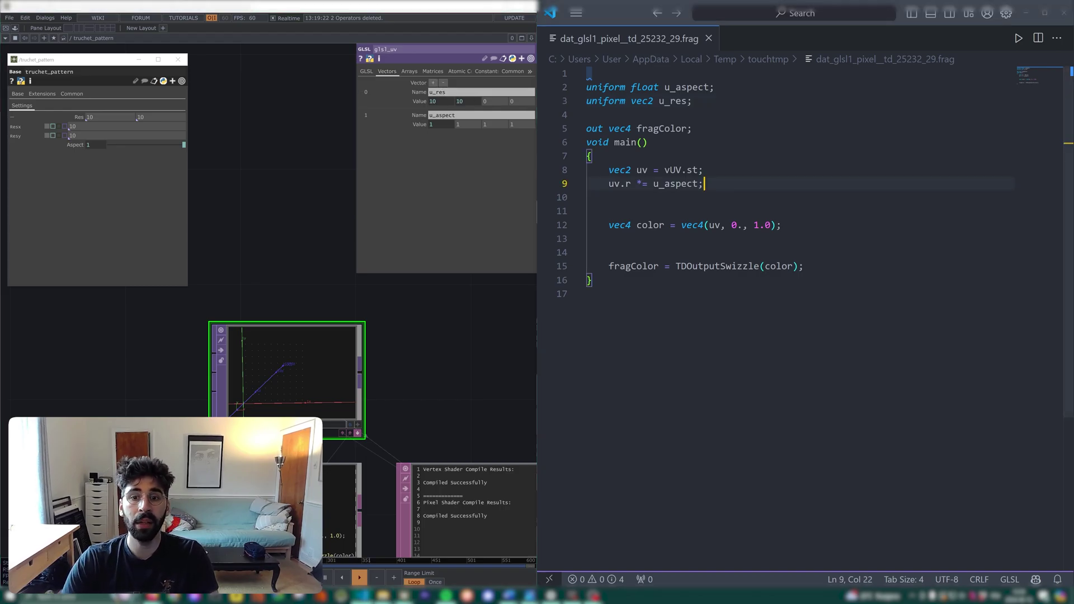
key(Down)
key(Return)
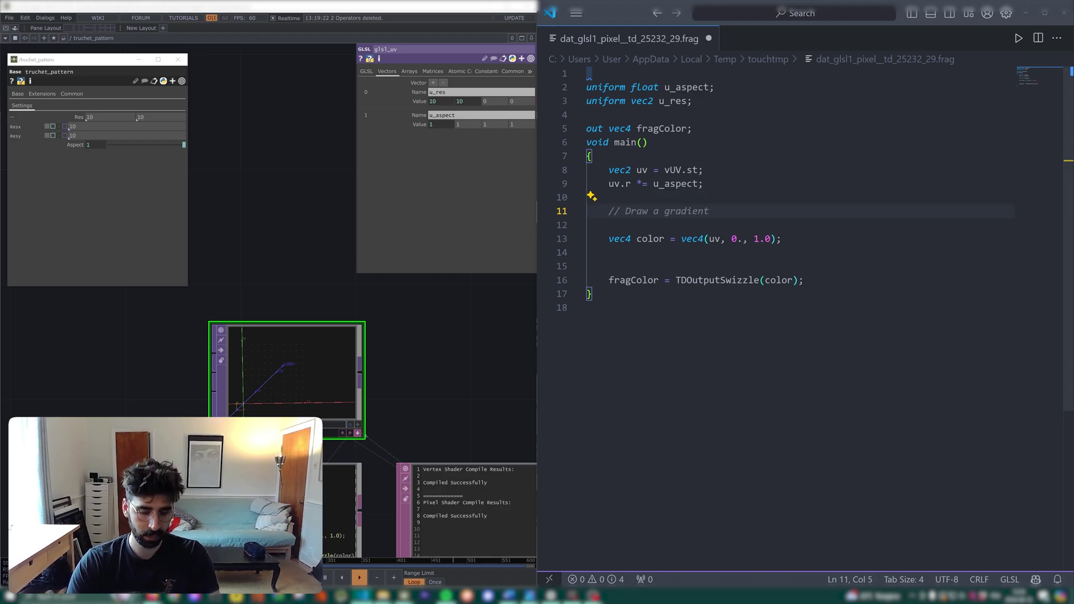
text(floart)
key(BackSpace)
key(BackSpace)
key(BackSpace)
text(t )
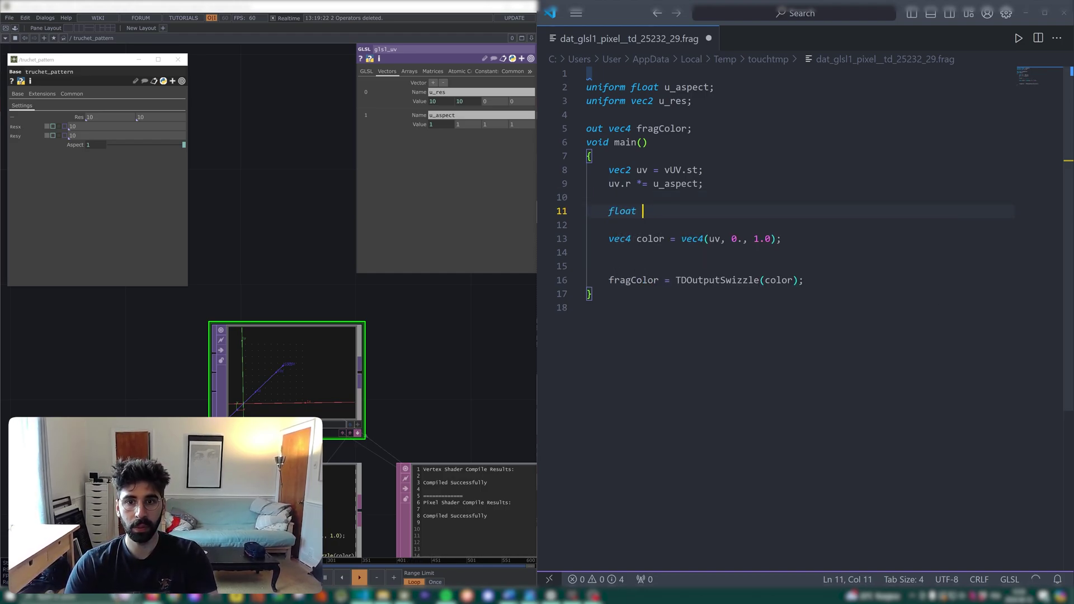
text(psca)
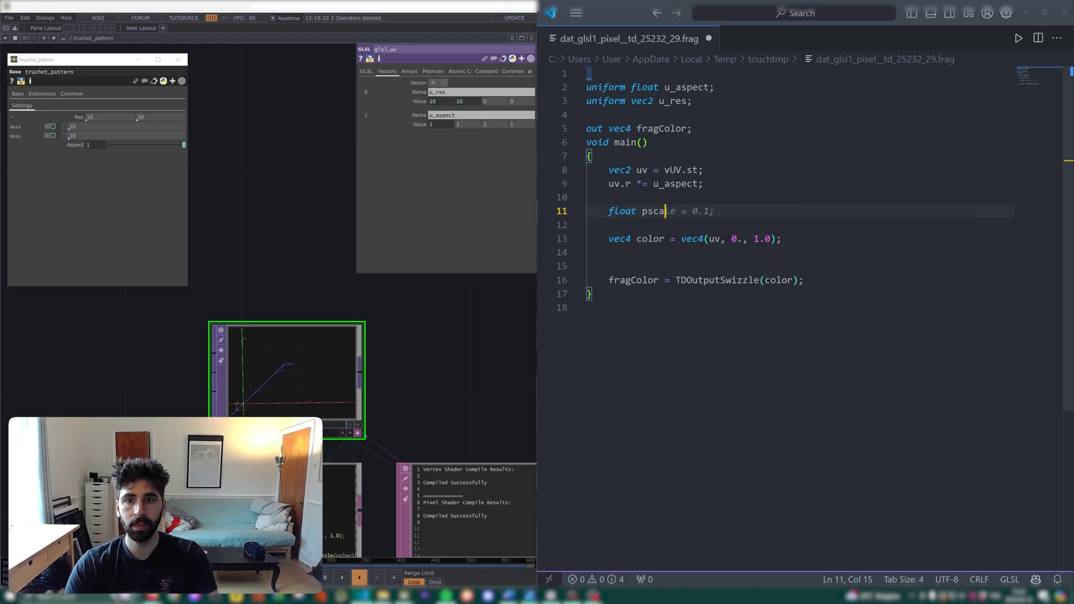
text(le = )
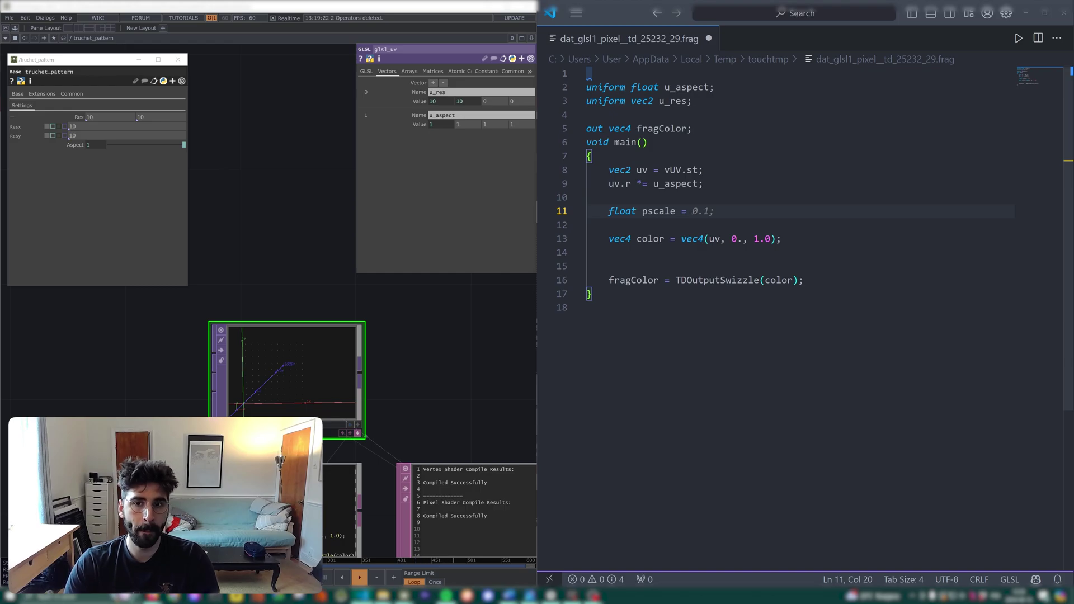
text(1/)
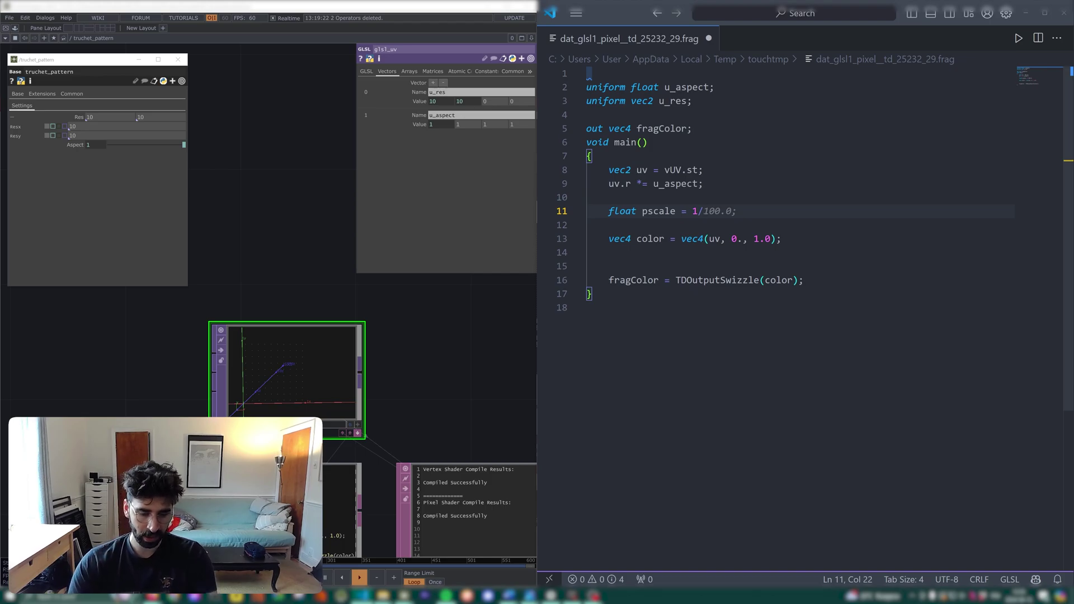
text(u_res.x)
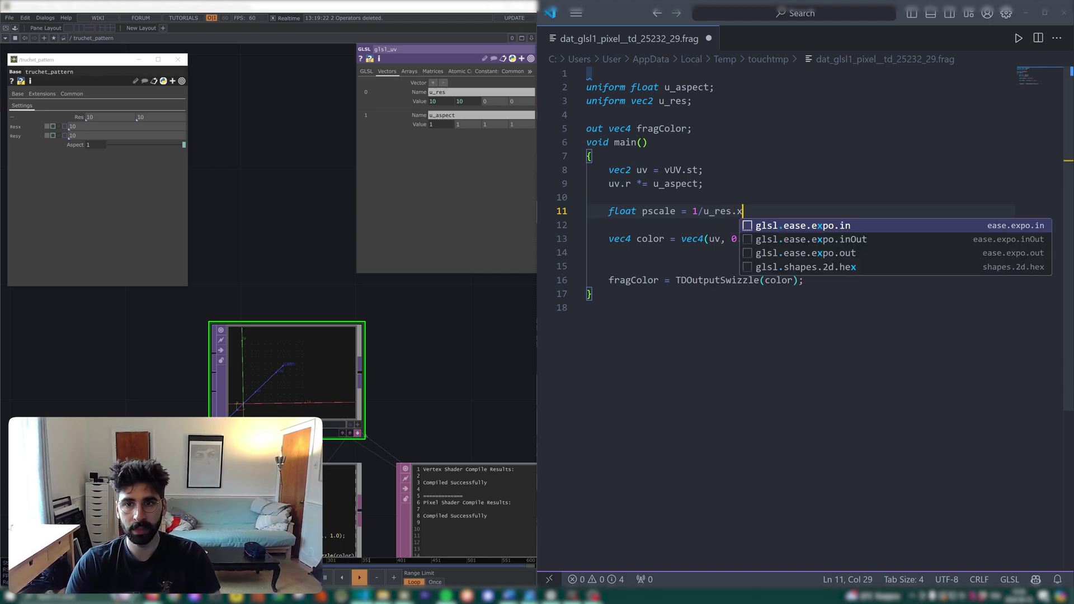
text(;)
key(ctrl+s)
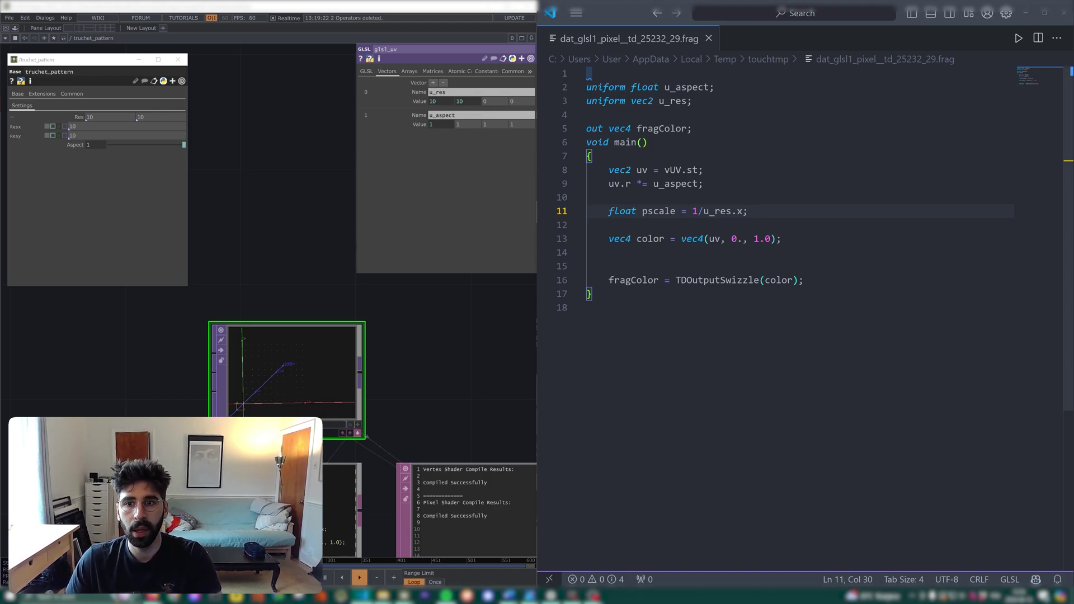
Replace the third component of the color vector with pscale and save the shader.
drag(743, 239, 732, 240)
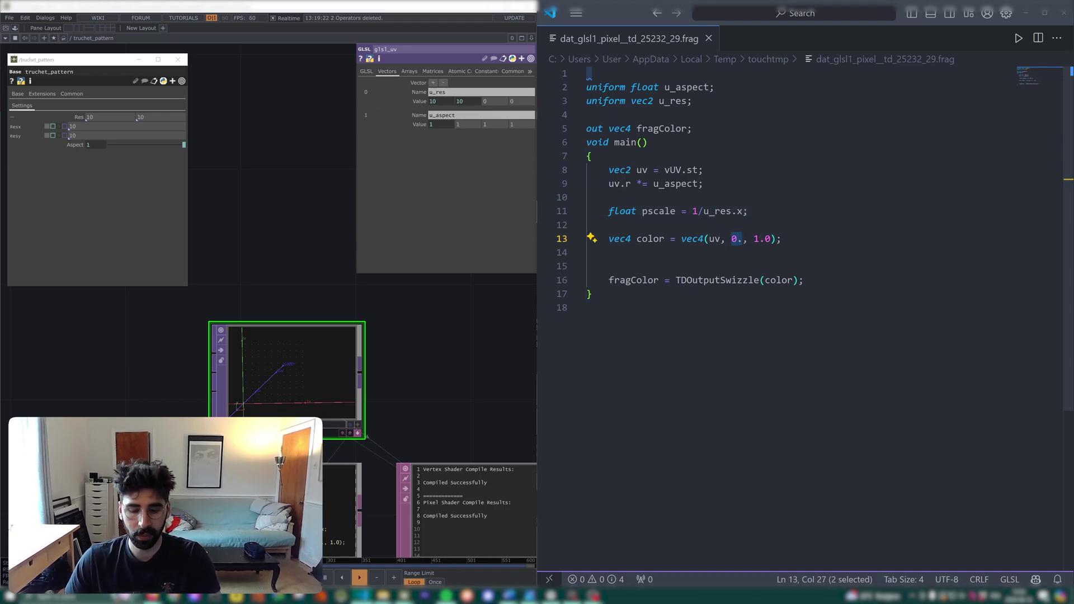
text(pscale)
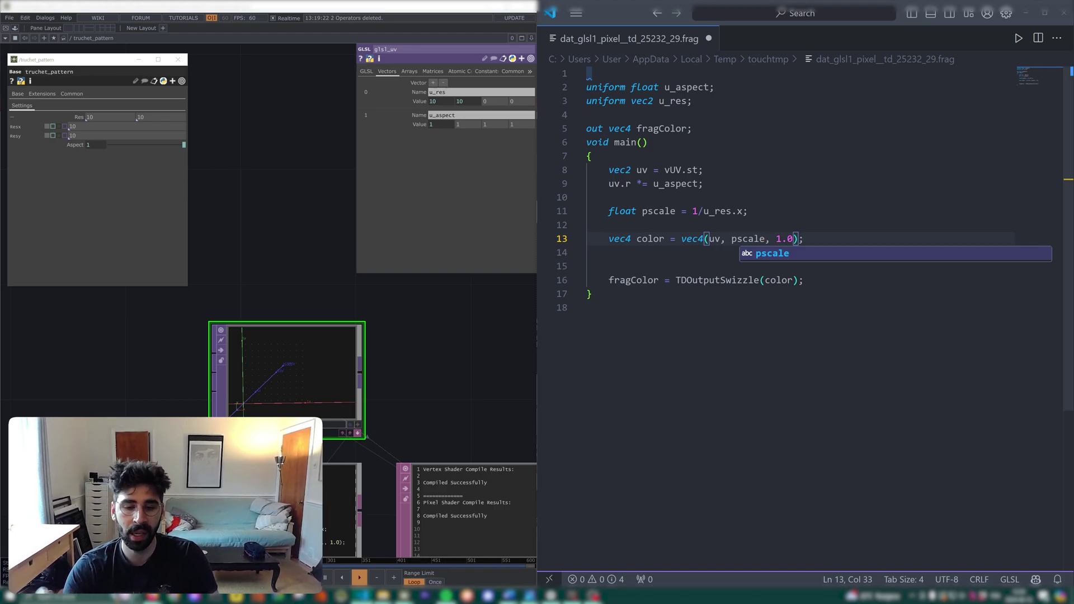
key(ctrl+s)
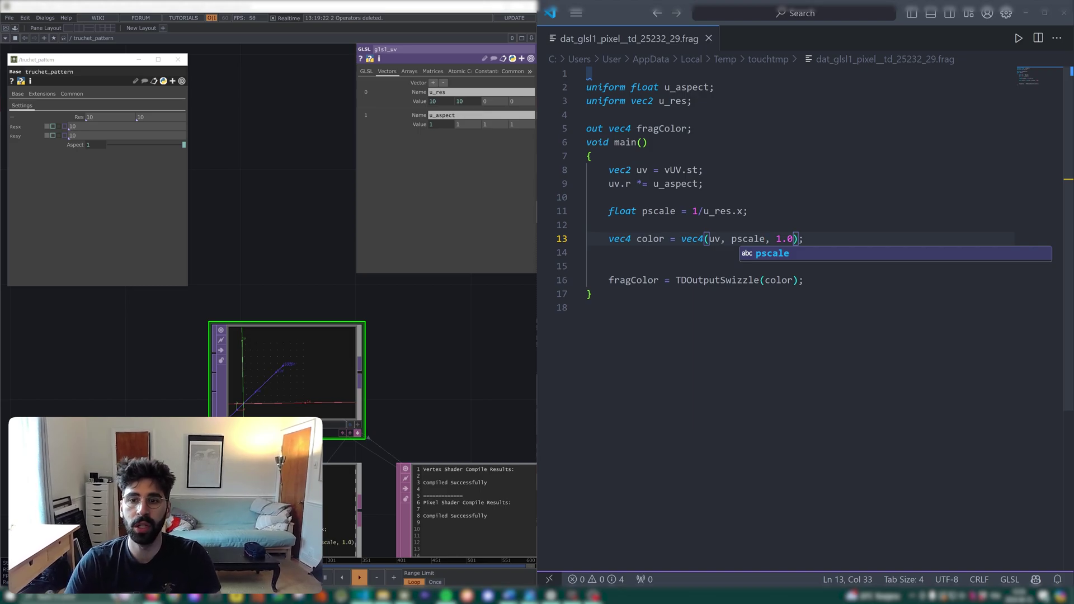
Switch glsl_uv's viewer from the 3D point display back to the flat image, and deactivate the viewer.
click(420, 360)
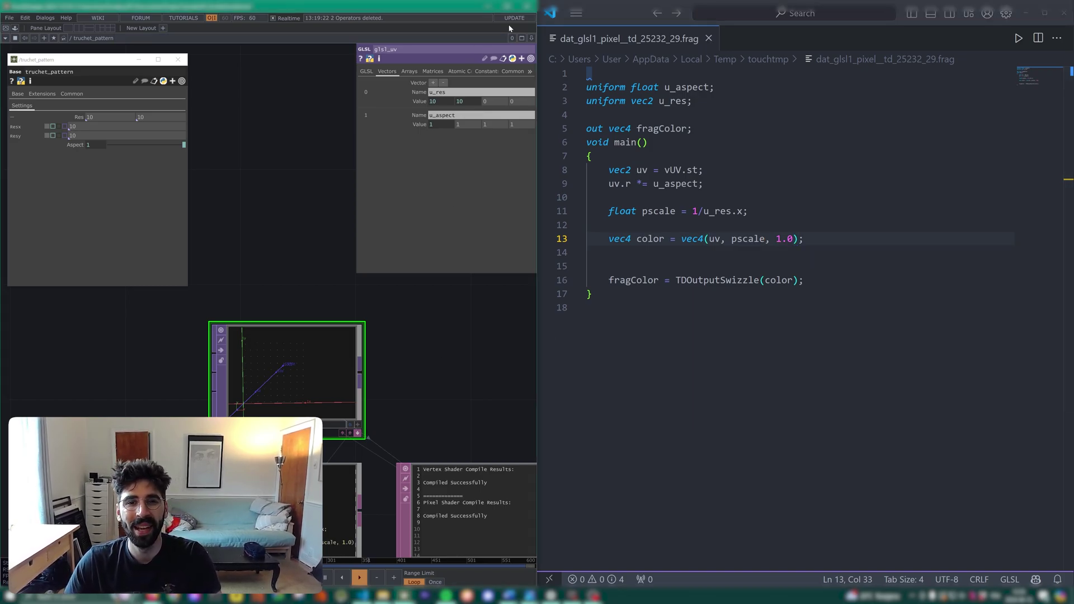
click(357, 428)
key(p)
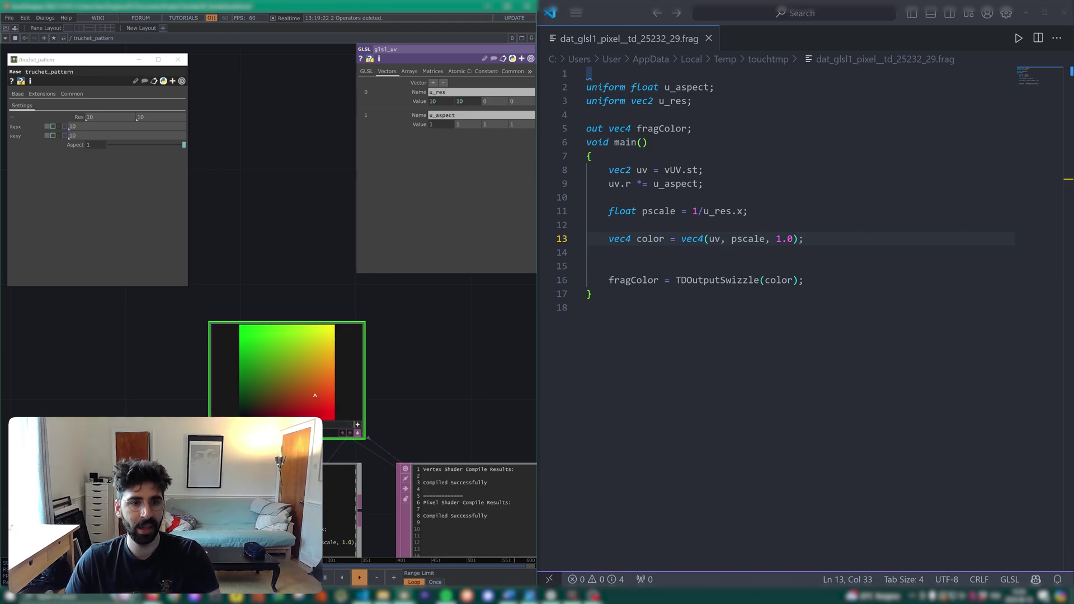
click(358, 426)
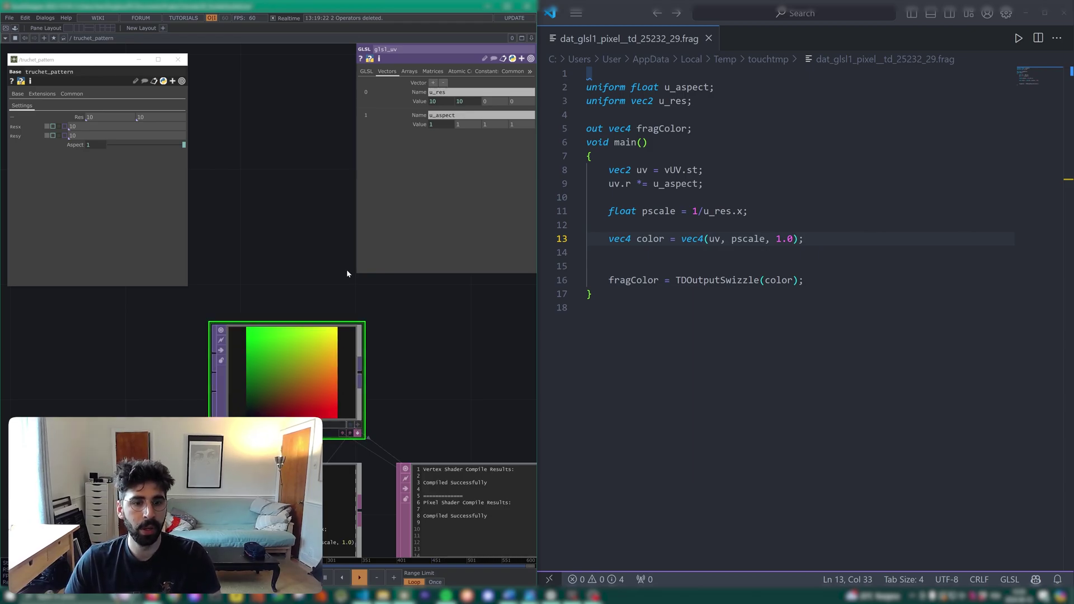
Maximize the TouchDesigner window, connect a Null TOP to glsl_uv's output, and name it null_pos.
click(509, 7)
key(alt+n)
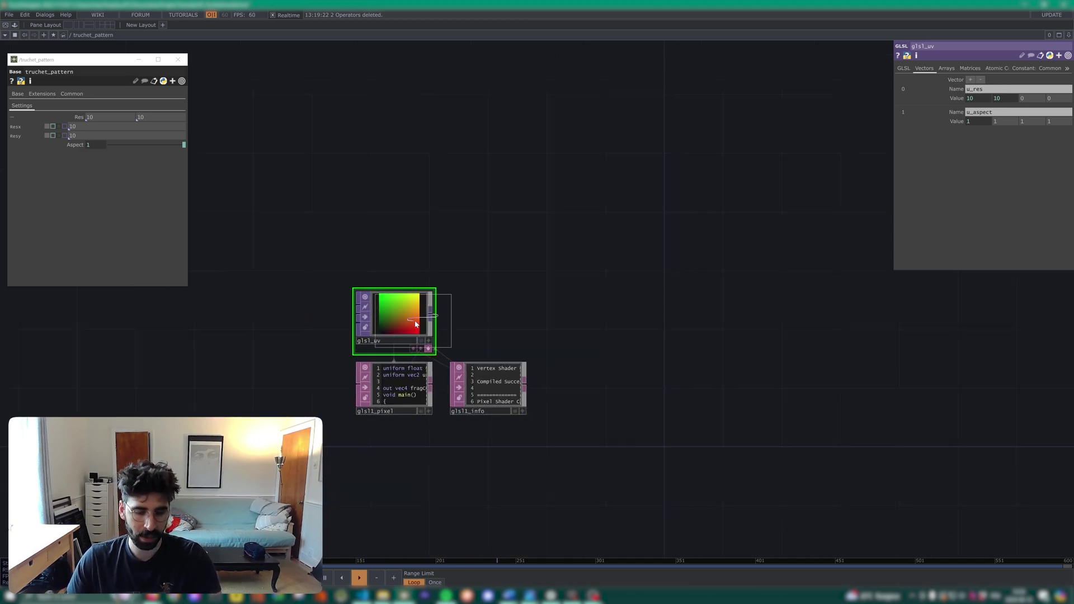
click(746, 307)
click(735, 341)
text(_pos)
key(Return)
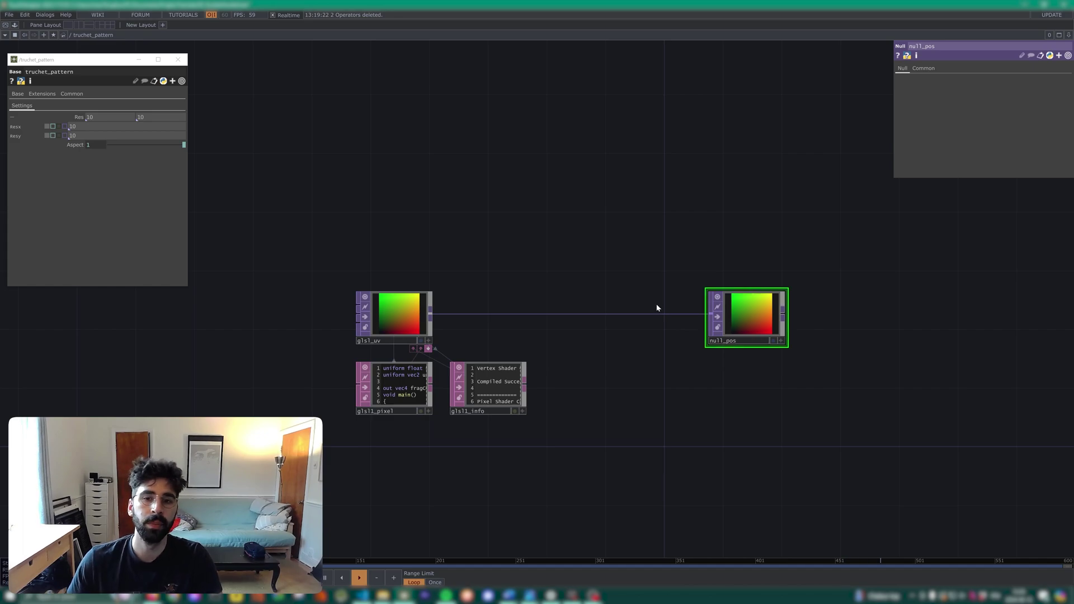
Add a Rectangle SOP to the network above glsl_uv.
key(Tab)
click(526, 59)
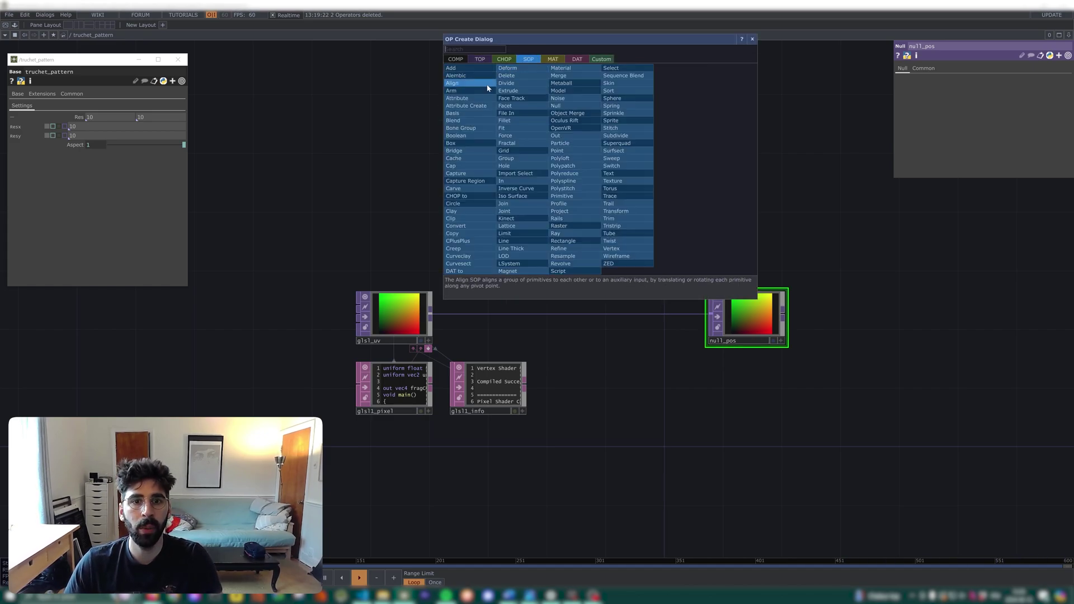
click(577, 241)
click(473, 220)
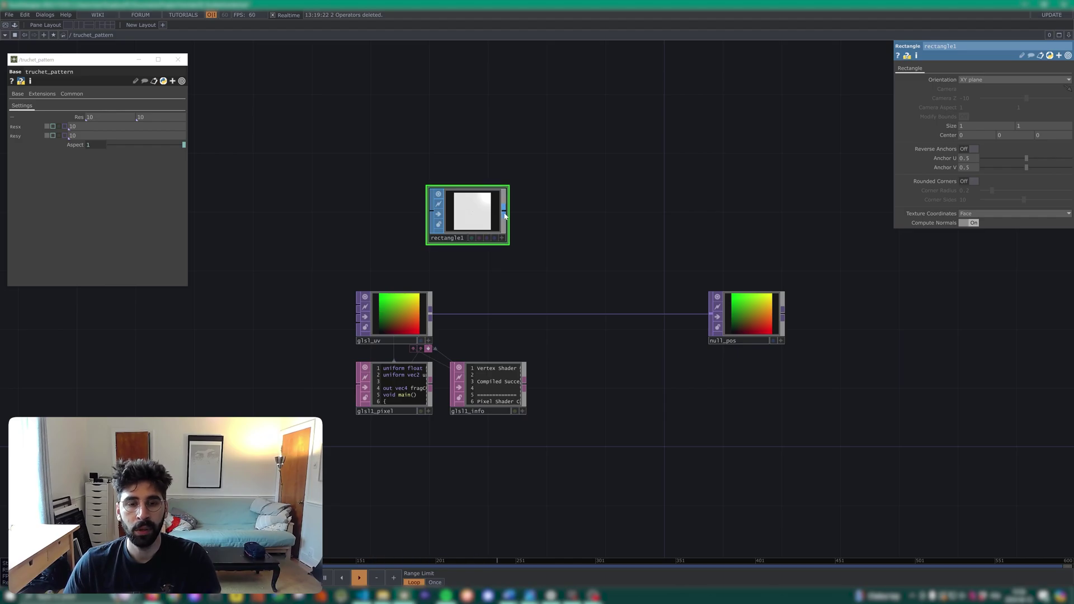
Add a Geometry COMP fed by the rectangle's output and place it above null_pos.
right_click(504, 215)
click(360, 104)
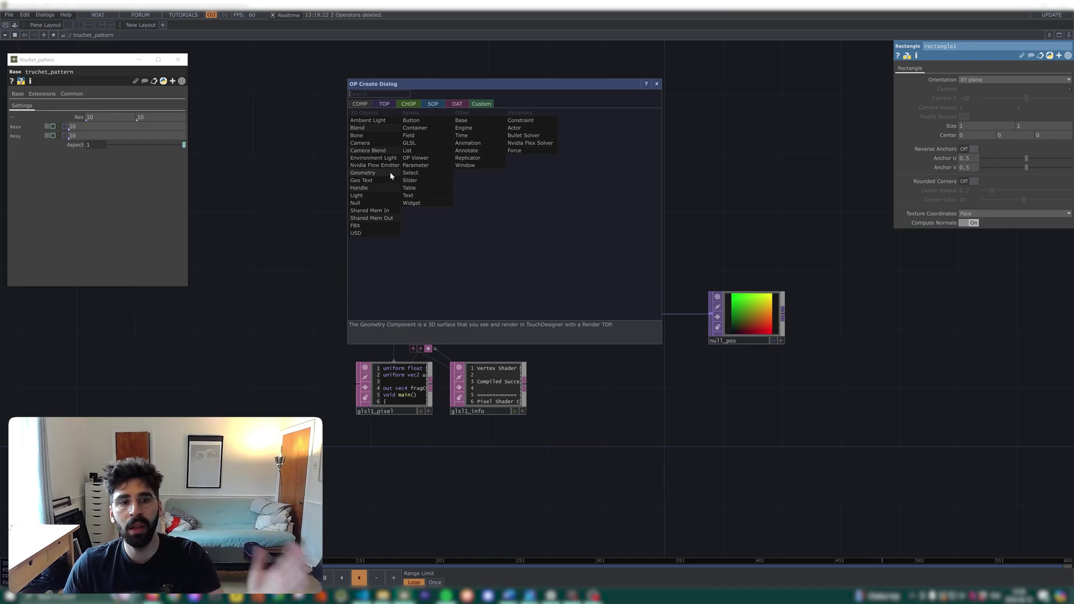
click(390, 173)
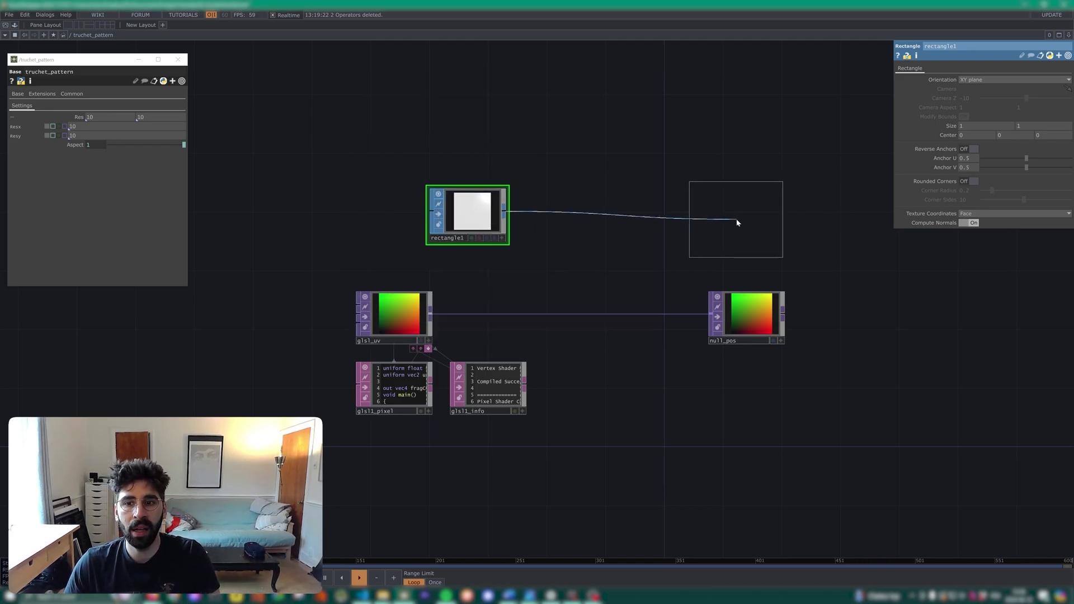
click(739, 218)
Turn on instancing for the geometry component and assign null_pos as its default instance OP.
click(389, 308)
click(739, 236)
click(930, 69)
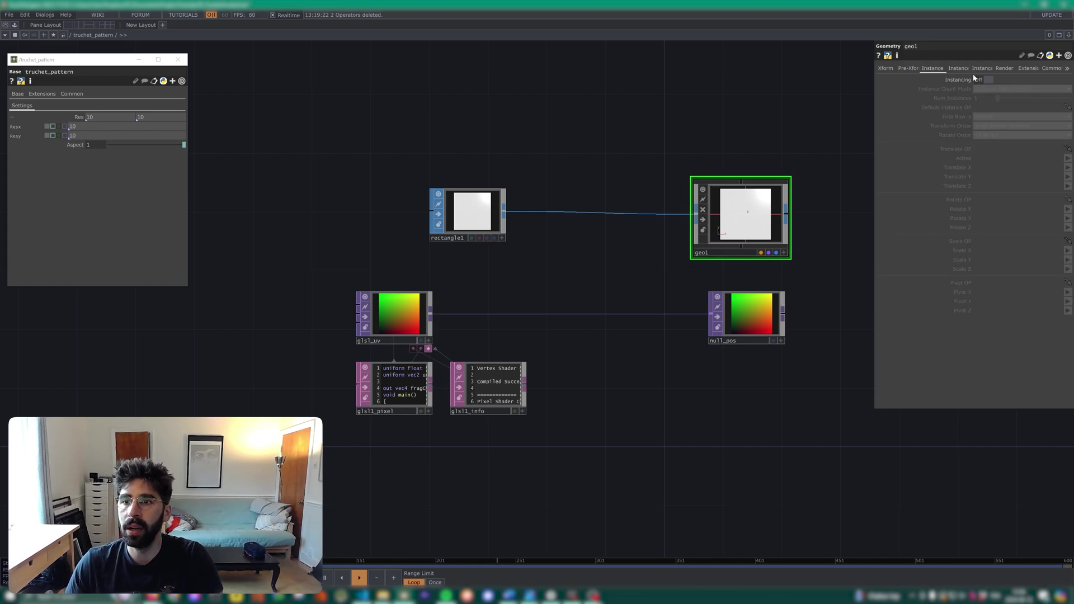
click(986, 81)
drag(744, 317, 982, 108)
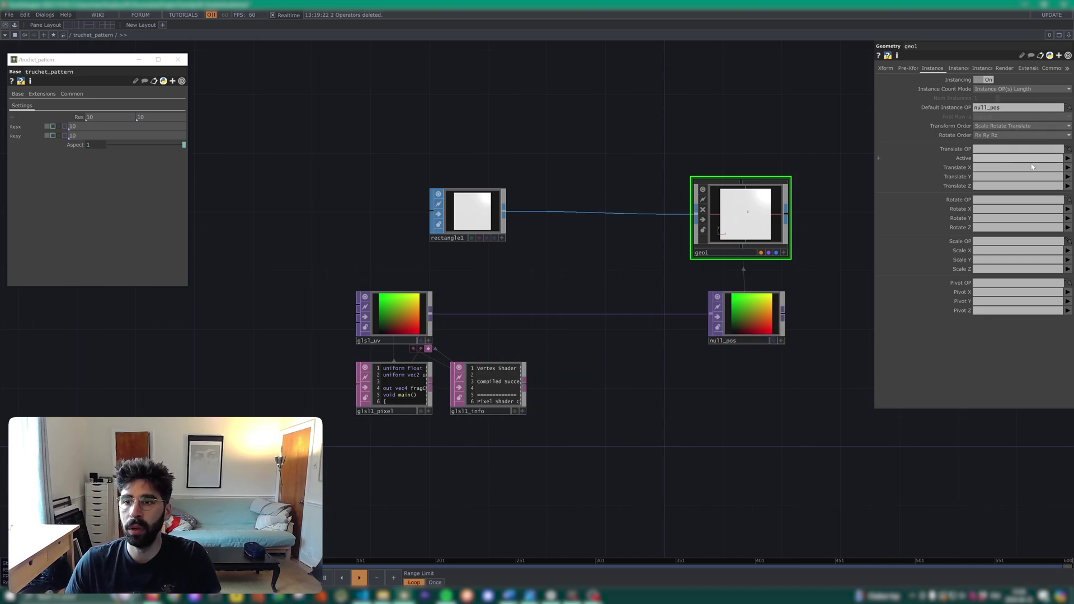
Map geo1's instance Translate X to channel r and Translate Y to channel g of null_pos.
click(1068, 178)
click(1067, 177)
click(1068, 194)
scroll(808, 211, up, 3)
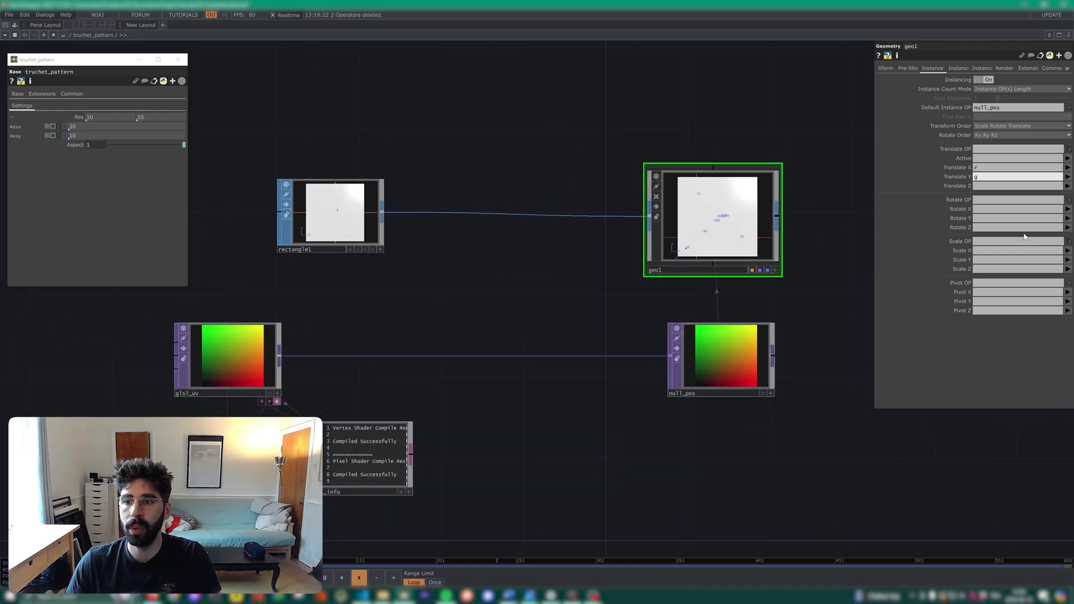
Assign channel b to geo1's instance Scale X, Scale Y and Scale Z.
click(1059, 250)
text(b)
click(989, 260)
text(b)
key(Tab)
text(b)
key(Return)
scroll(749, 233, up, 3)
scroll(671, 214, down, 3)
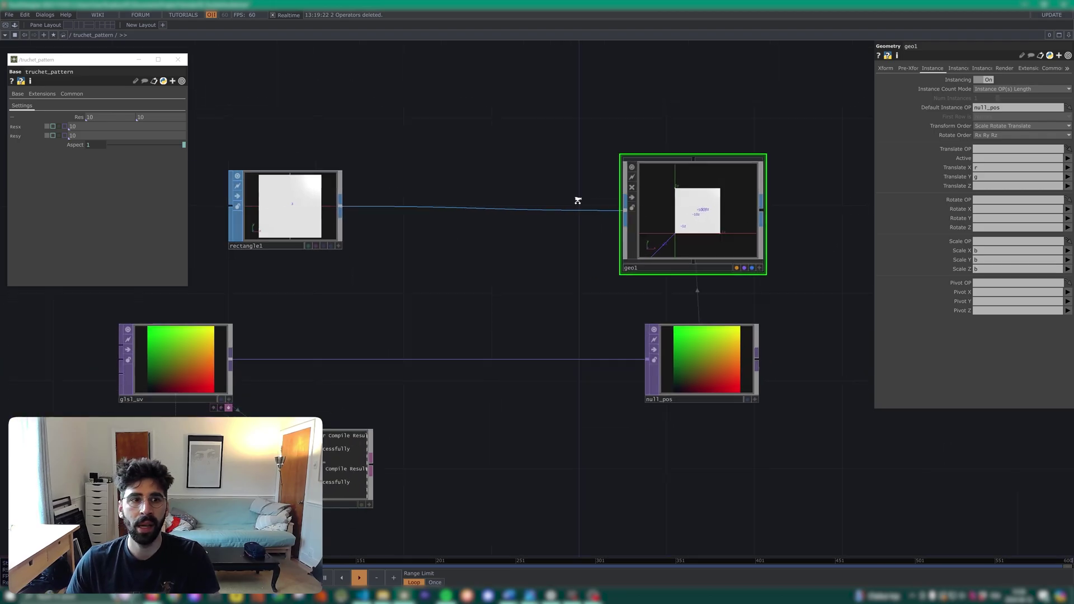
Close the floating truchet_pattern parameter window and split the workspace to show a 3D geometry viewer beside the network.
click(178, 59)
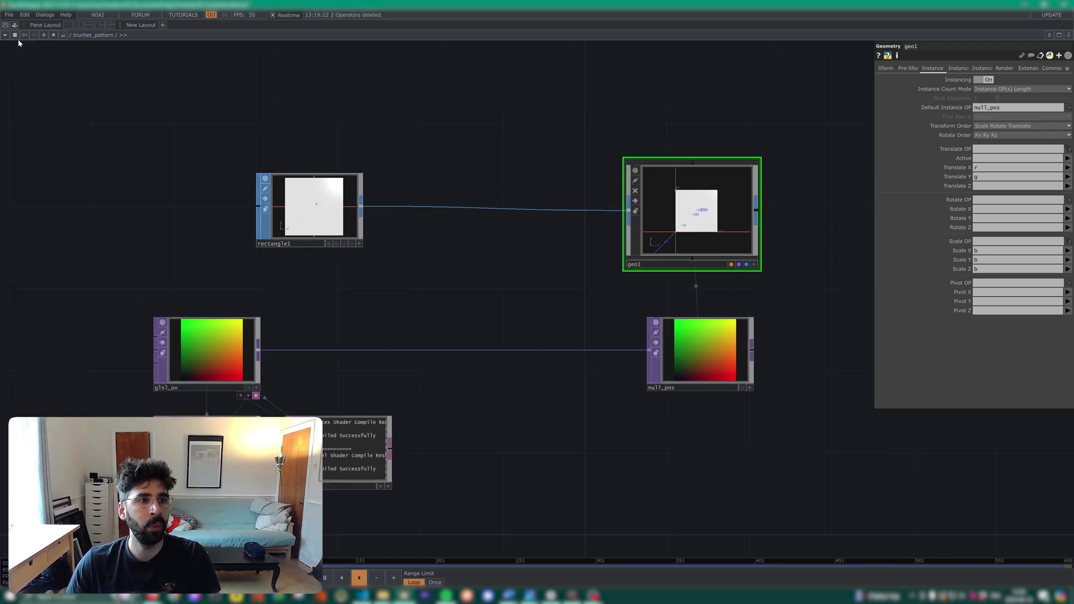
click(79, 26)
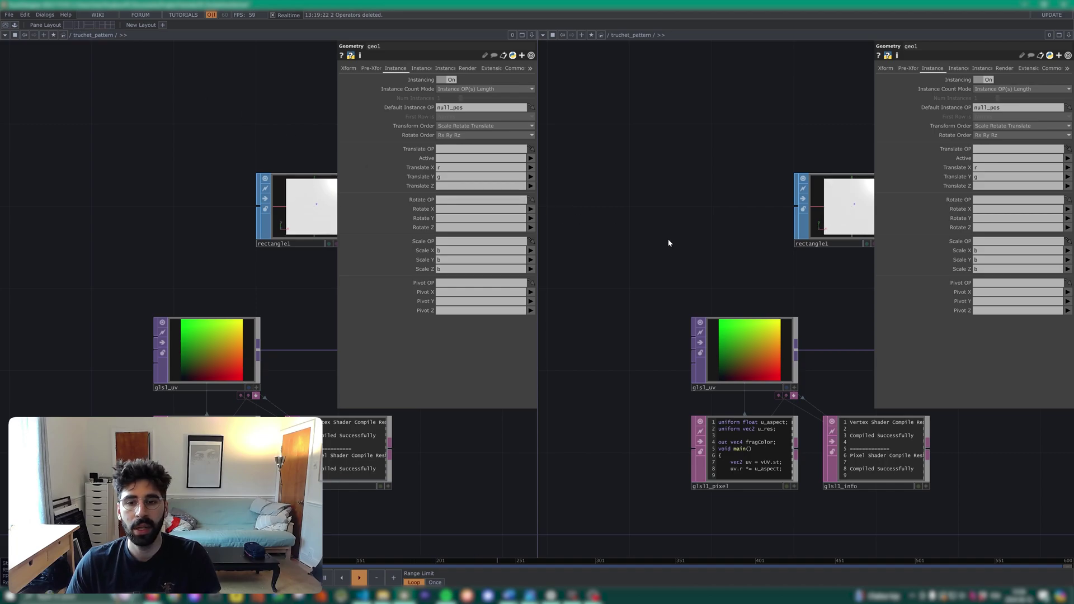
key(alt+3)
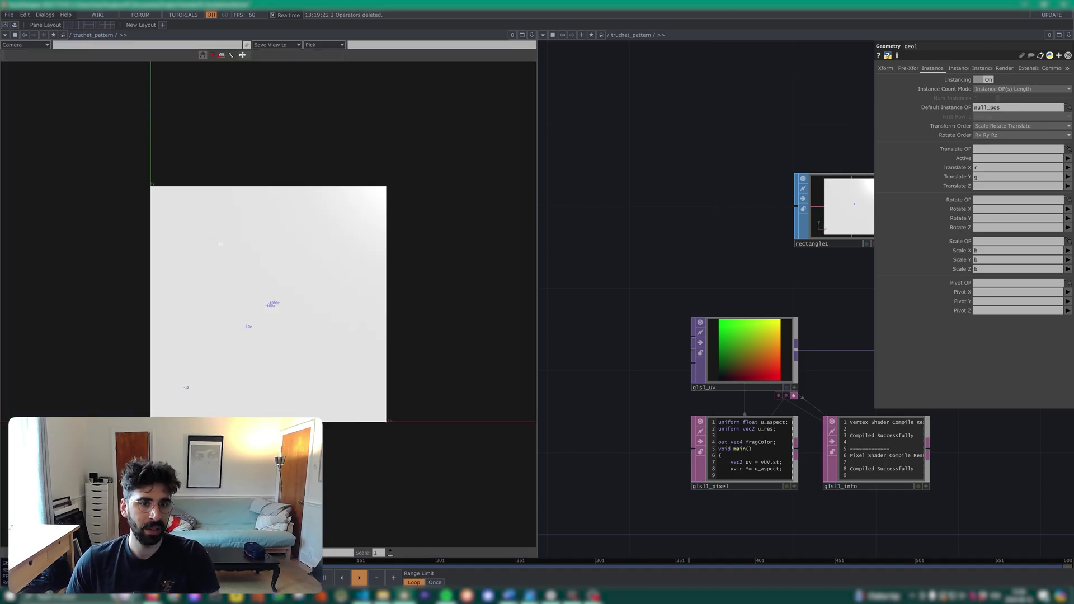
scroll(241, 235, up, 5)
drag(277, 207, 440, 257)
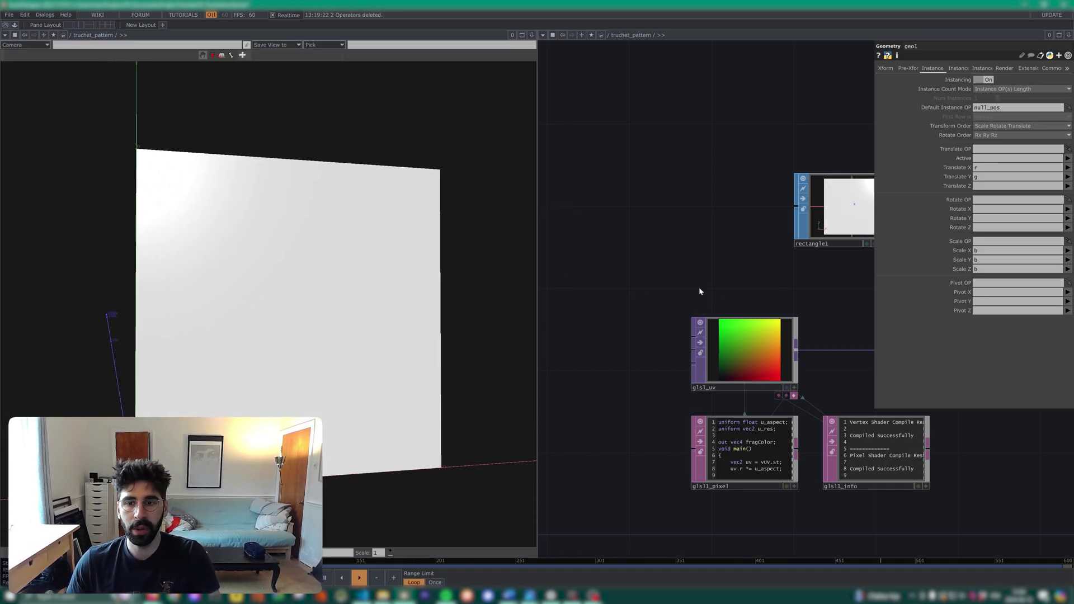
Switch to the code editor, change the pscale numerator in the glsl1_pixel shader to .9, save, and put the editor away.
key(alt+Tab)
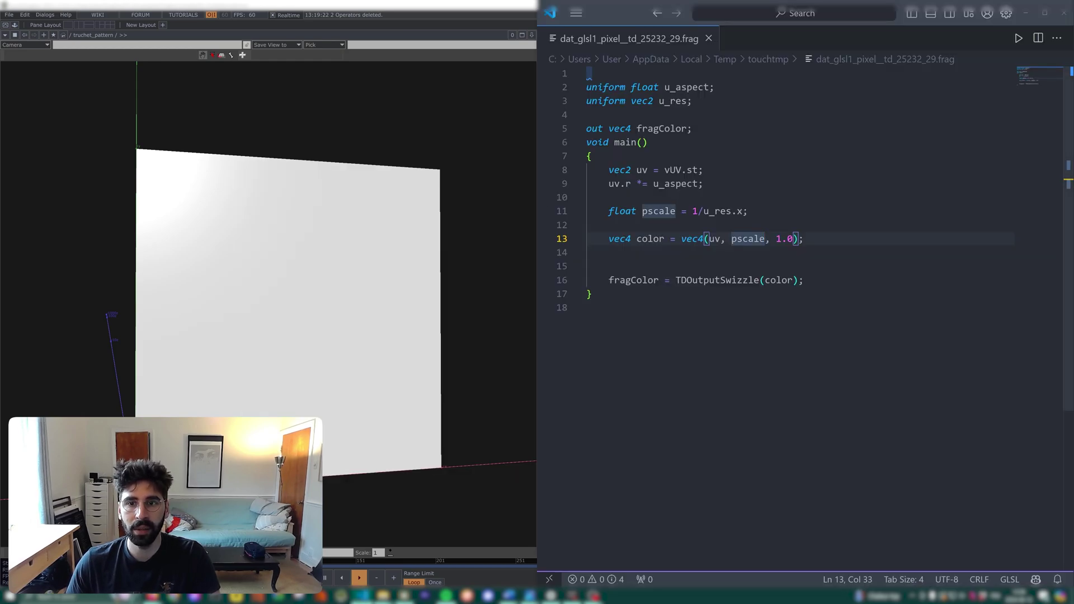
drag(699, 212, 693, 212)
text(.9)
key(ctrl+s)
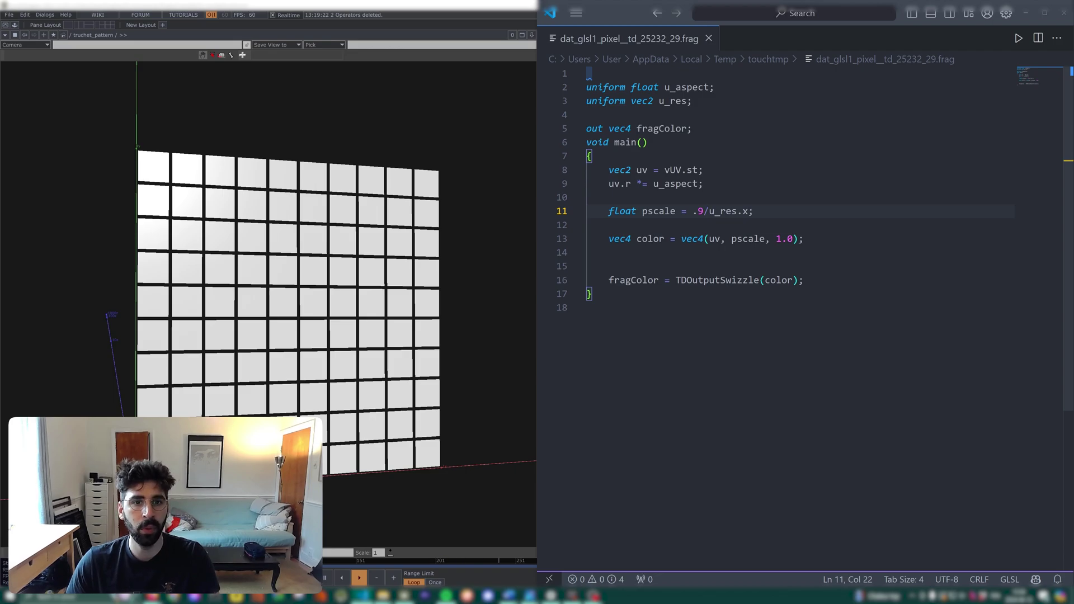
drag(625, 10, 650, 18)
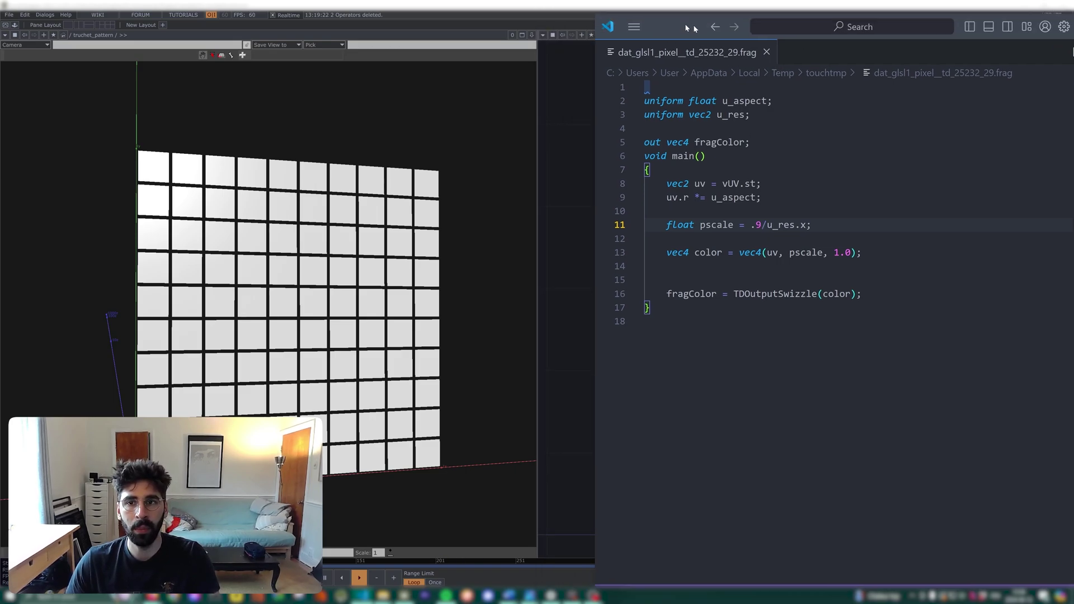
click(1050, 21)
Open truchet_pattern's parameters in a floating window above the network and set the first Res value to 16.
scroll(701, 273, down, 3)
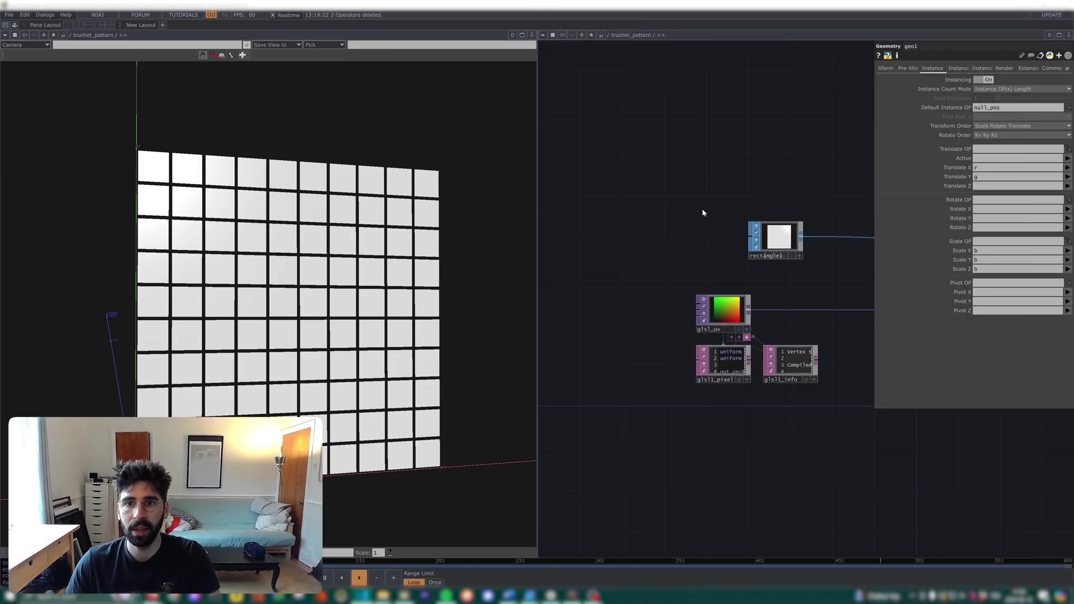
right_click(635, 34)
click(658, 10)
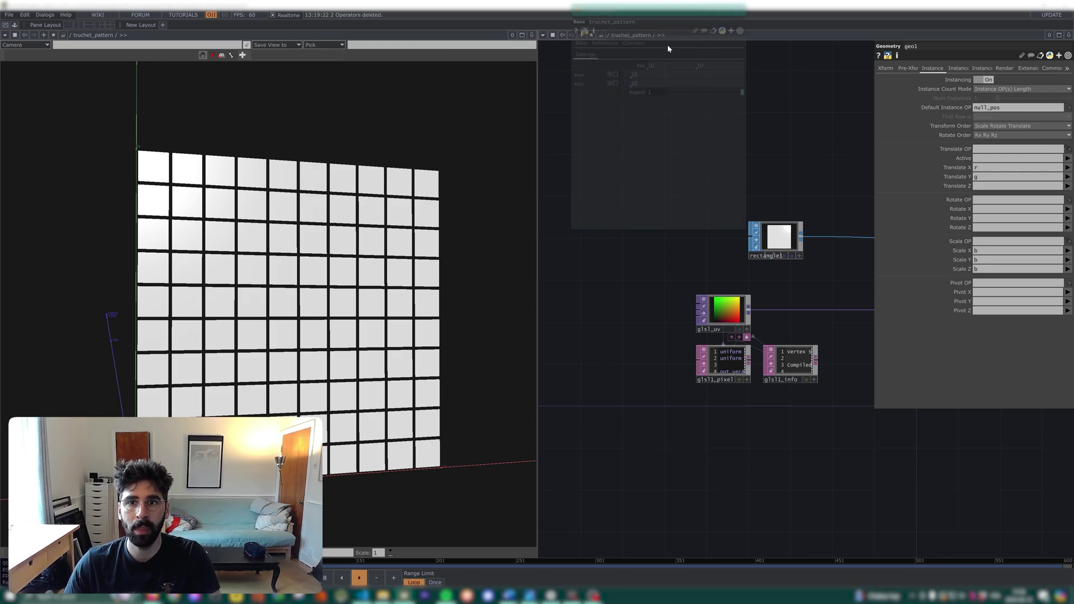
drag(657, 64, 607, 63)
text(16)
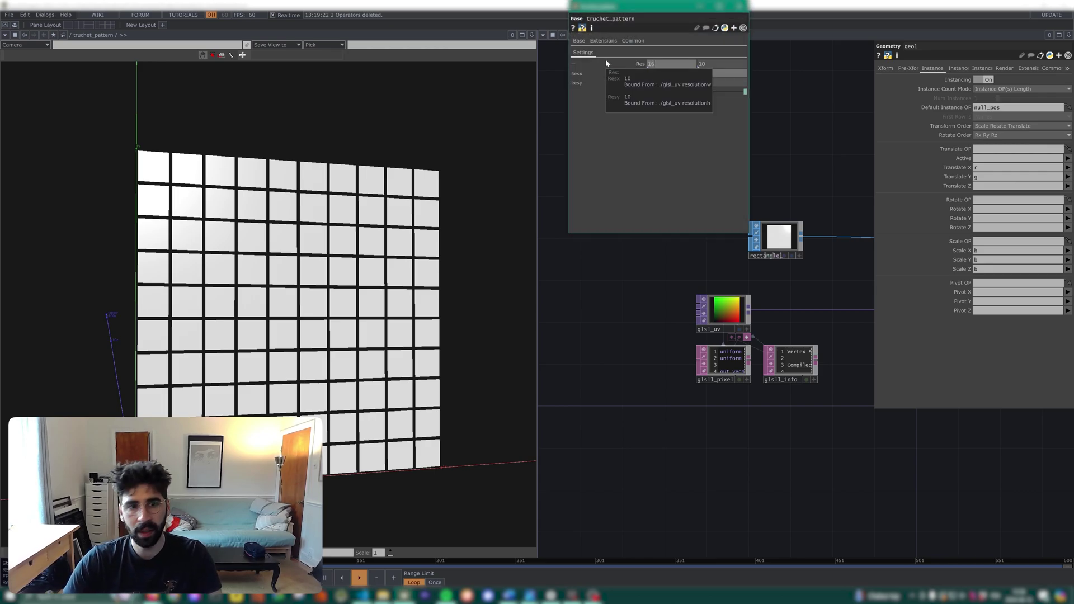
key(Return)
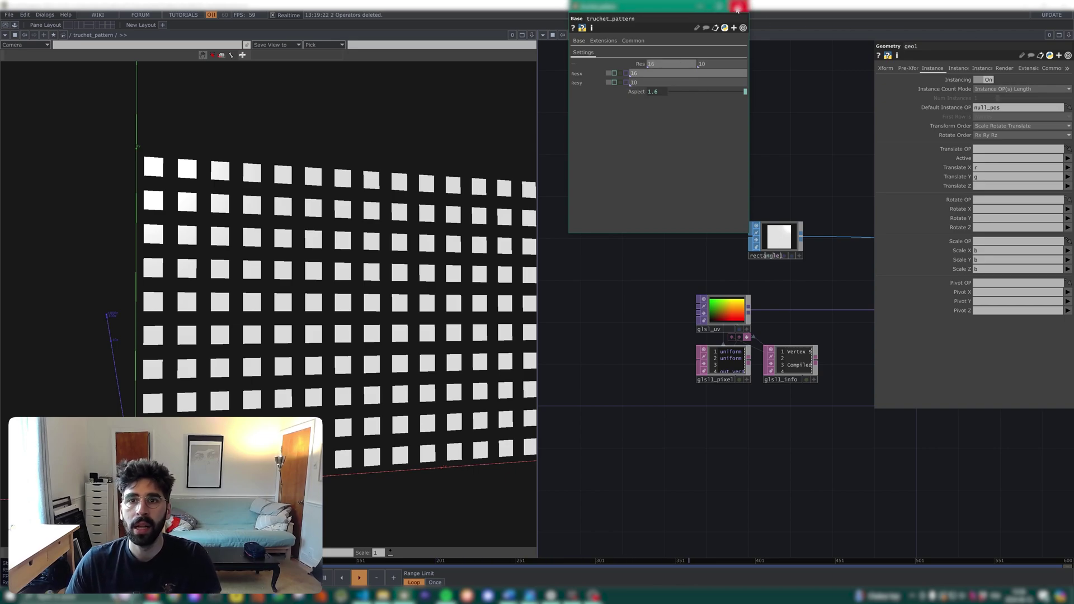
drag(689, 7, 659, 18)
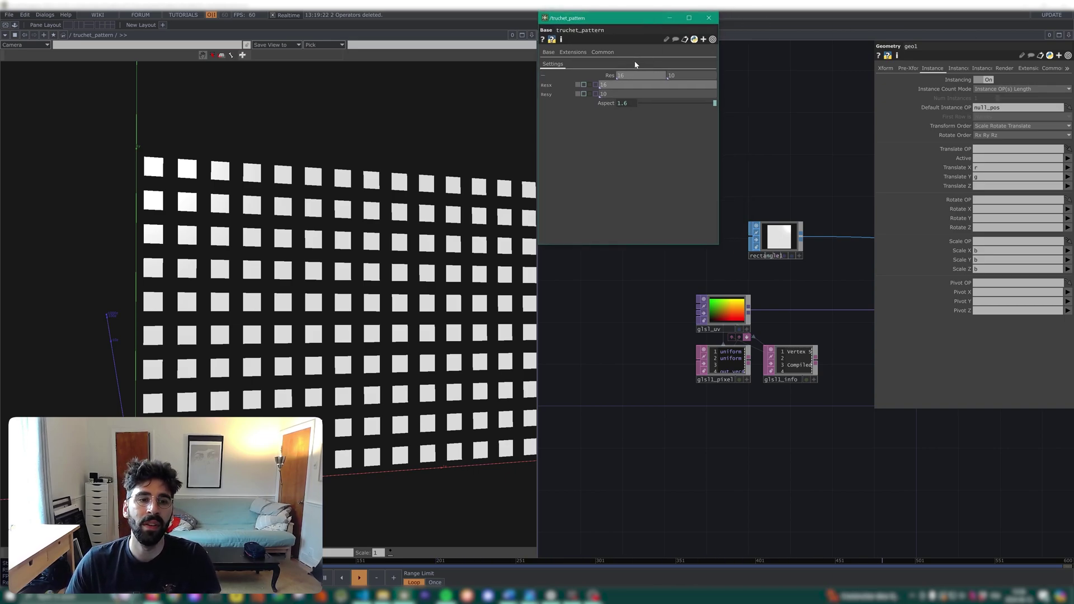
In the code editor, make the pscale line divide by u_res.y instead of u_res.x and save the shader.
key(alt+Tab)
drag(825, 93, 597, 16)
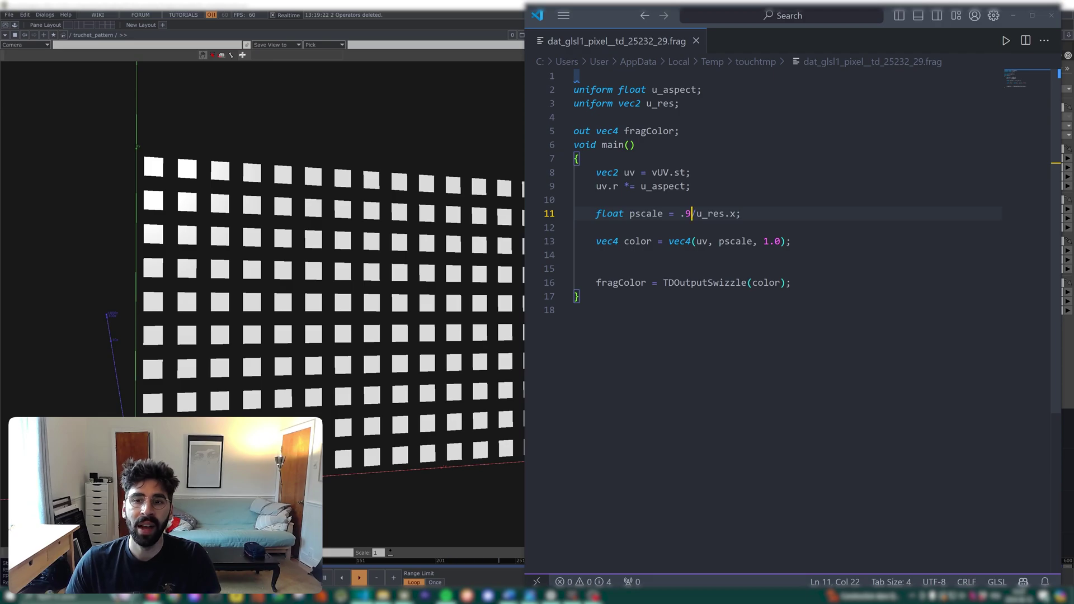
key(Right)
key(ctrl+Right)
key(ctrl+Right)
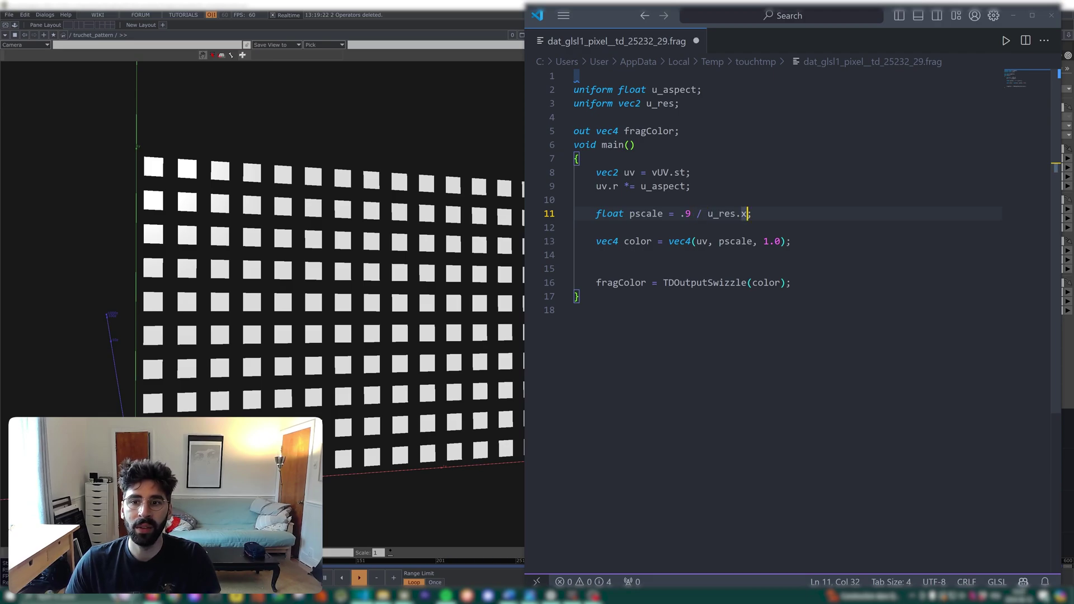
key(BackSpace)
text(y)
key(ctrl+s)
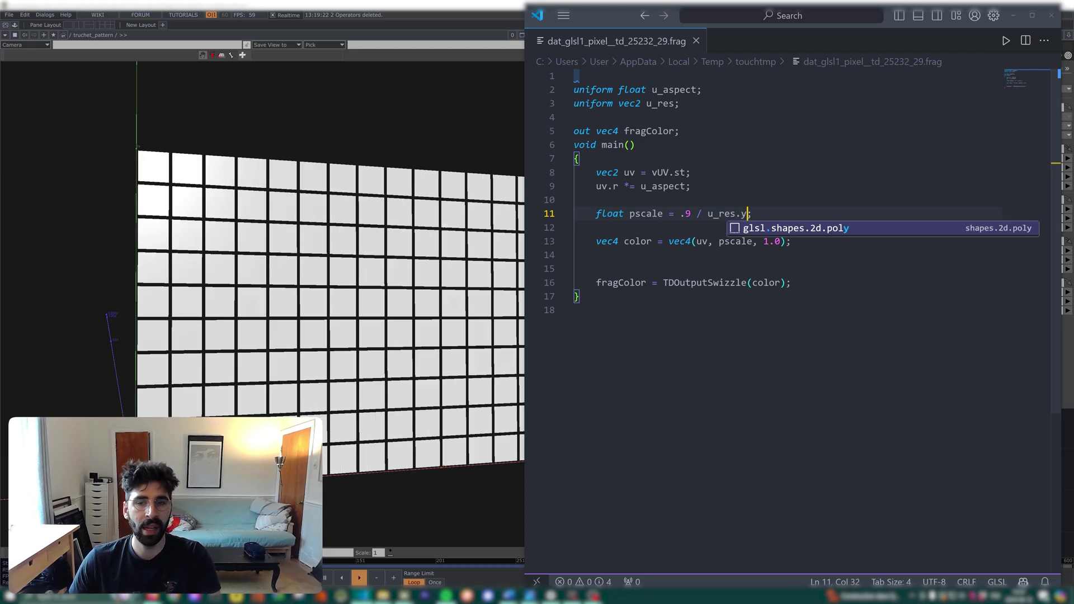
Return to TouchDesigner, select glsl_uv, and set truchet_pattern's Res values to 10 and 16.
key(alt+Tab)
drag(629, 76, 593, 80)
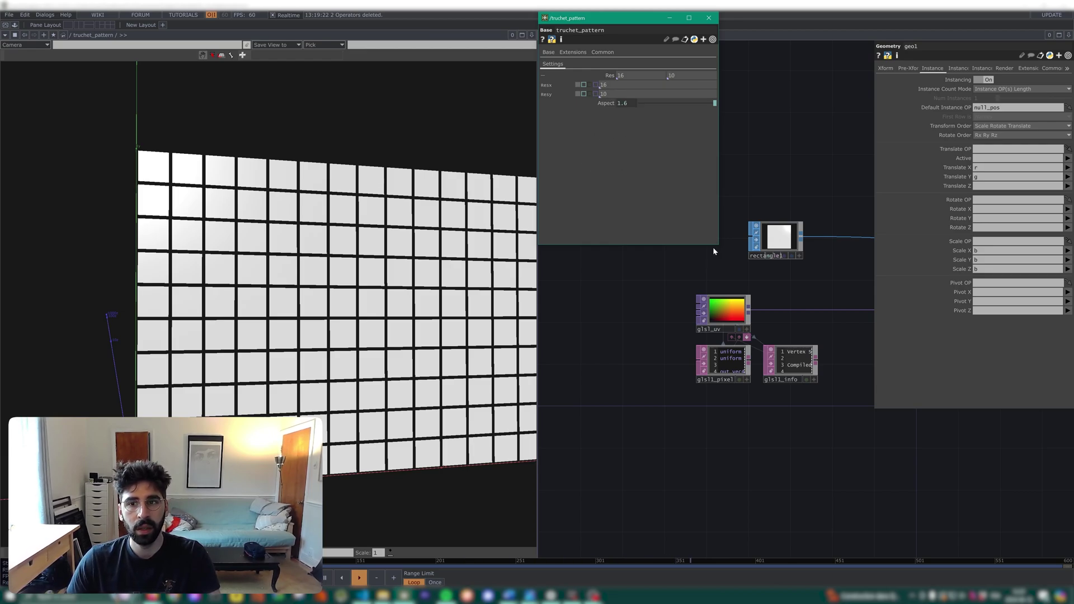
scroll(444, 290, down, 4)
right_drag(447, 297, 309, 308)
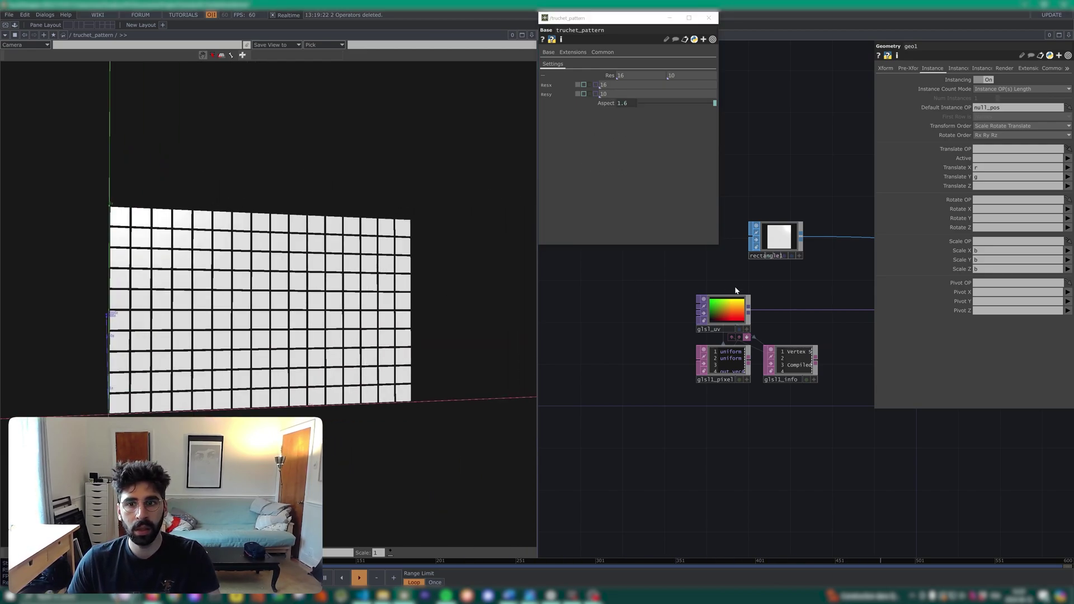
scroll(735, 281, up, 3)
click(716, 321)
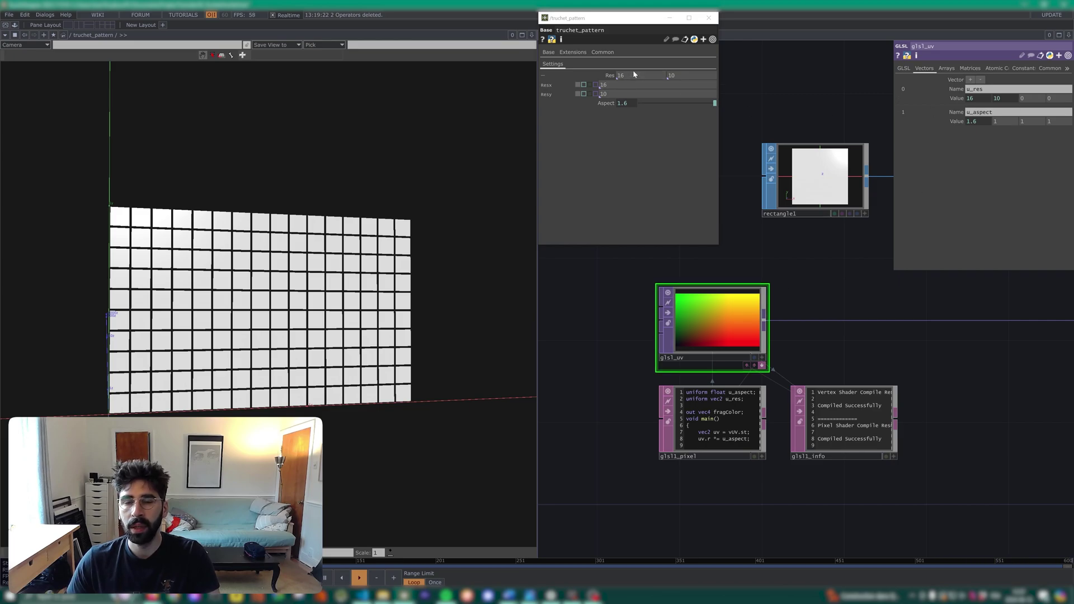
click(587, 65)
text(10)
key(Tab)
text(16)
key(Return)
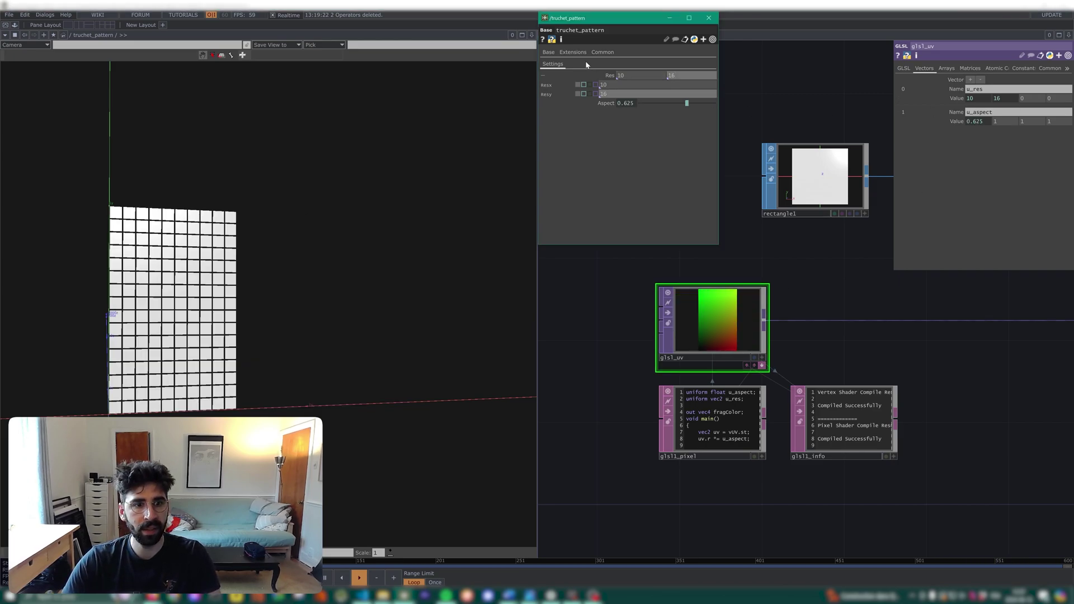
Try 1. as the pscale numerator in the shader, save it, and check the tile grid in the geometry viewer.
scroll(162, 320, up, 5)
right_drag(260, 257, 300, 280)
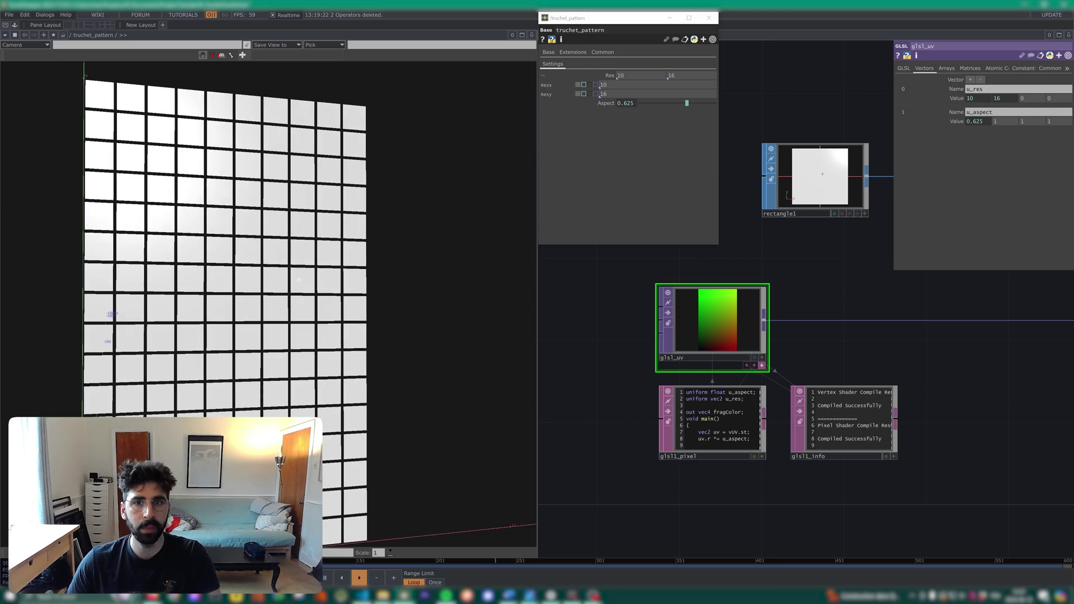
right_drag(263, 221, 288, 196)
scroll(287, 197, down, 2)
drag(288, 196, 280, 240)
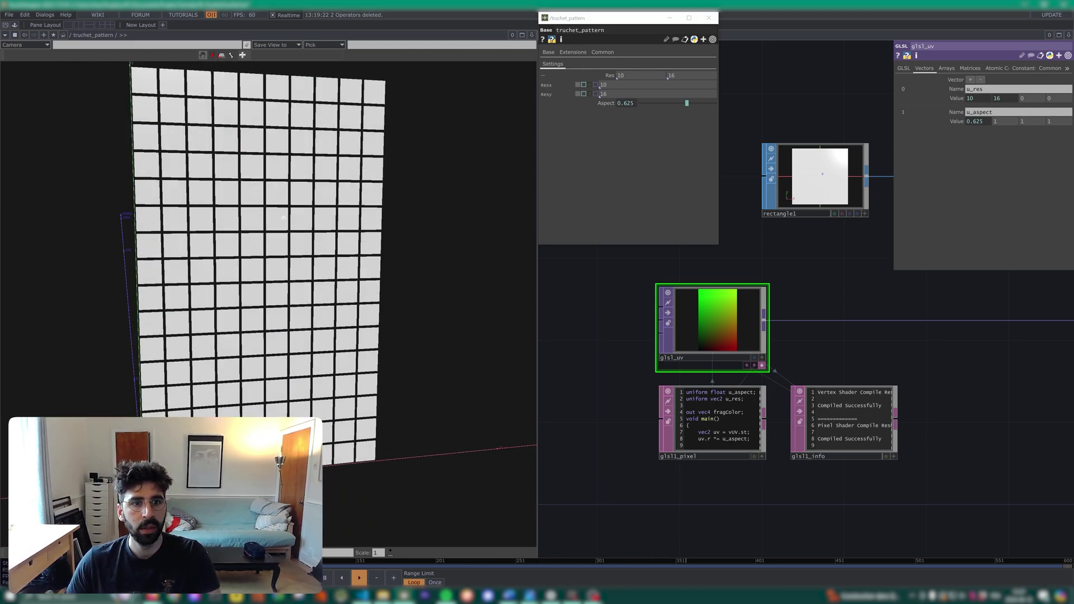
click(686, 159)
key(alt+Tab)
click(510, 166)
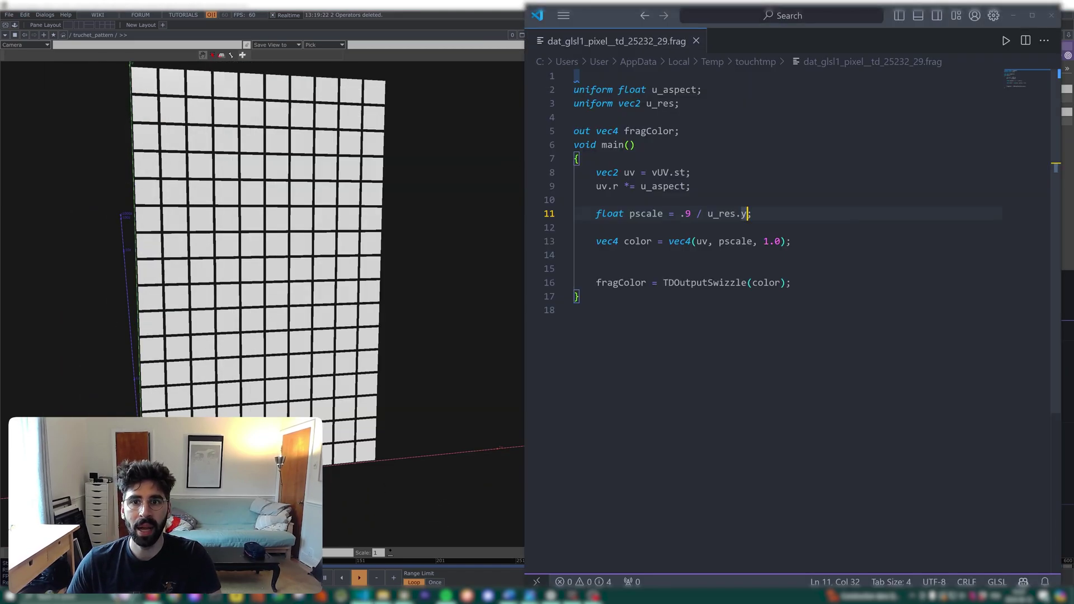
click(691, 214)
key(shift+Left)
key(shift+Left)
text(1)
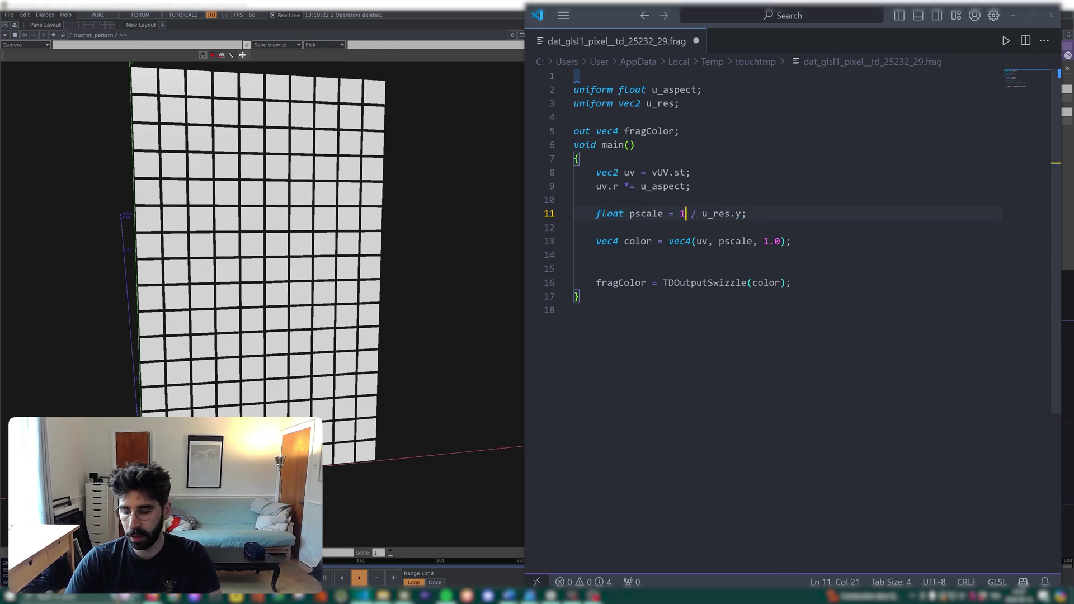
key(ctrl+s)
key(alt+Tab)
right_drag(356, 282, 359, 281)
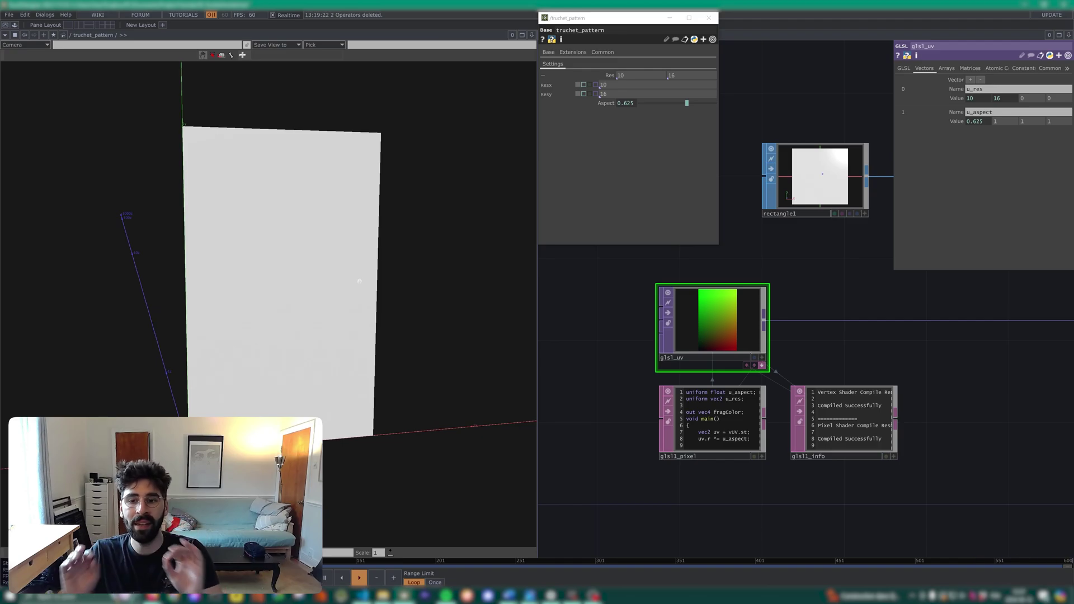
Test .99 as the pscale numerator in the shader, settle on .95, and save the file.
key(alt+Tab)
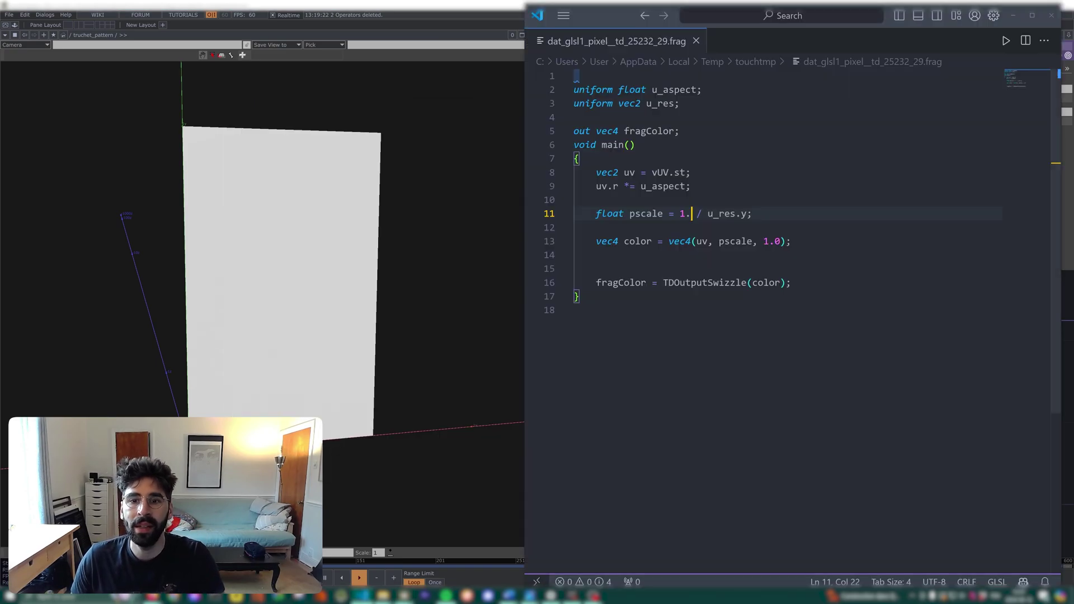
key(Left)
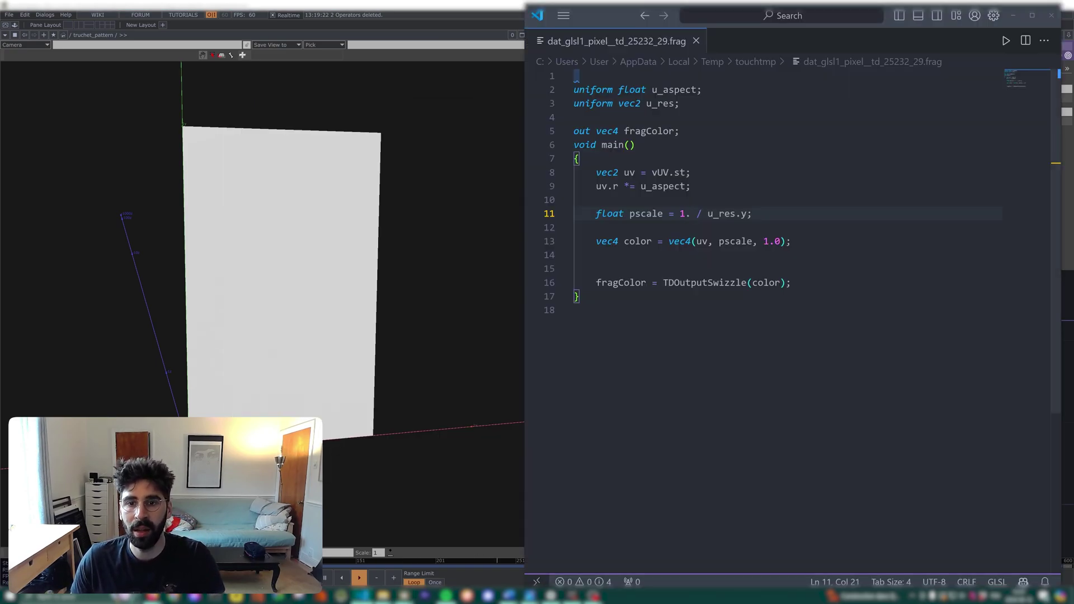
key(BackSpace)
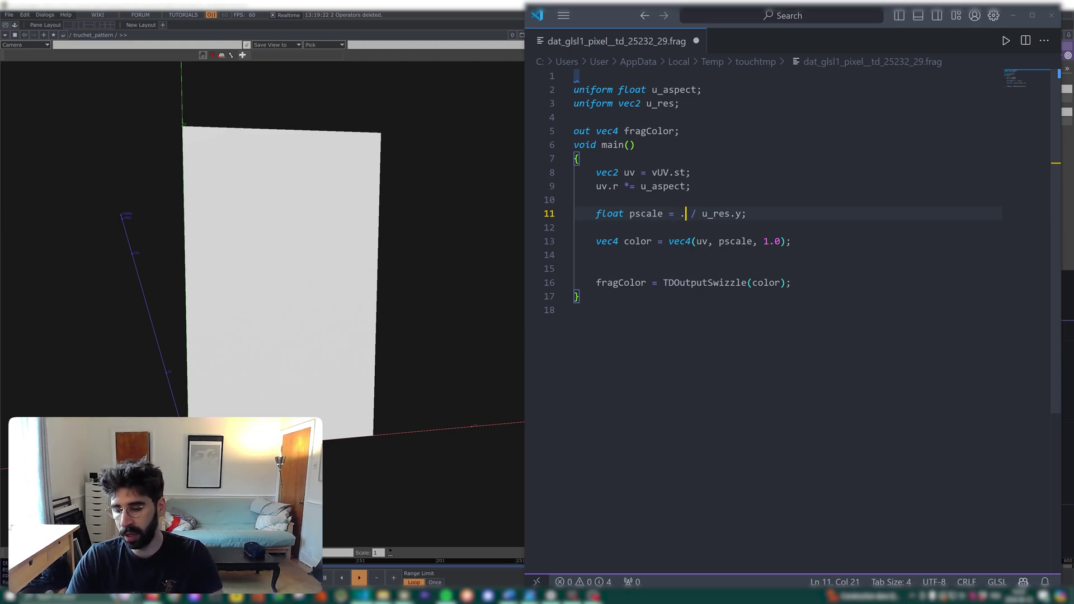
text(99)
key(ctrl+s)
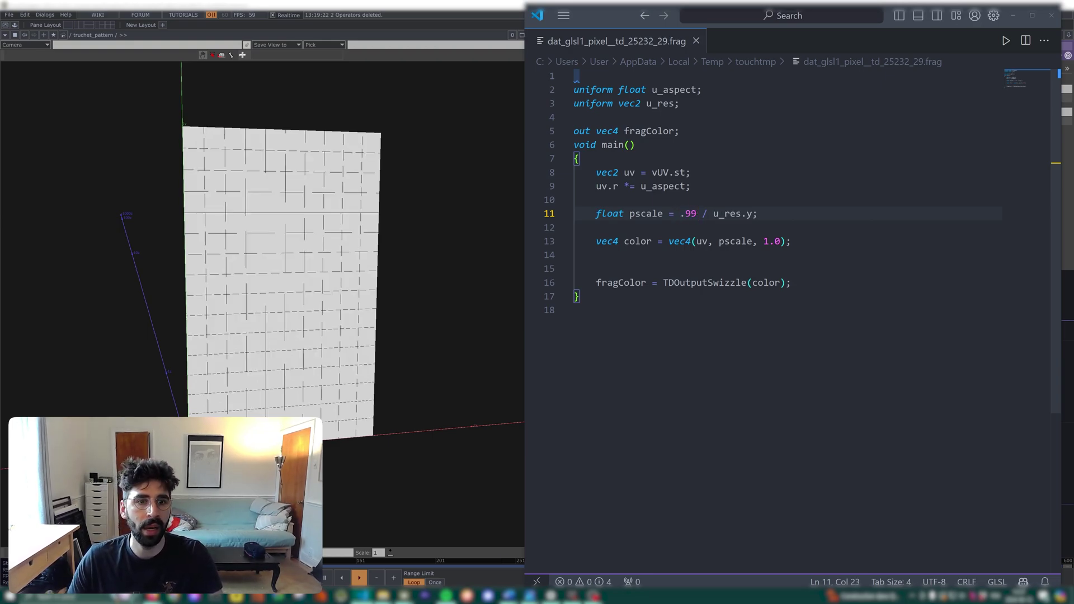
key(BackSpace)
text(5)
key(ctrl+s)
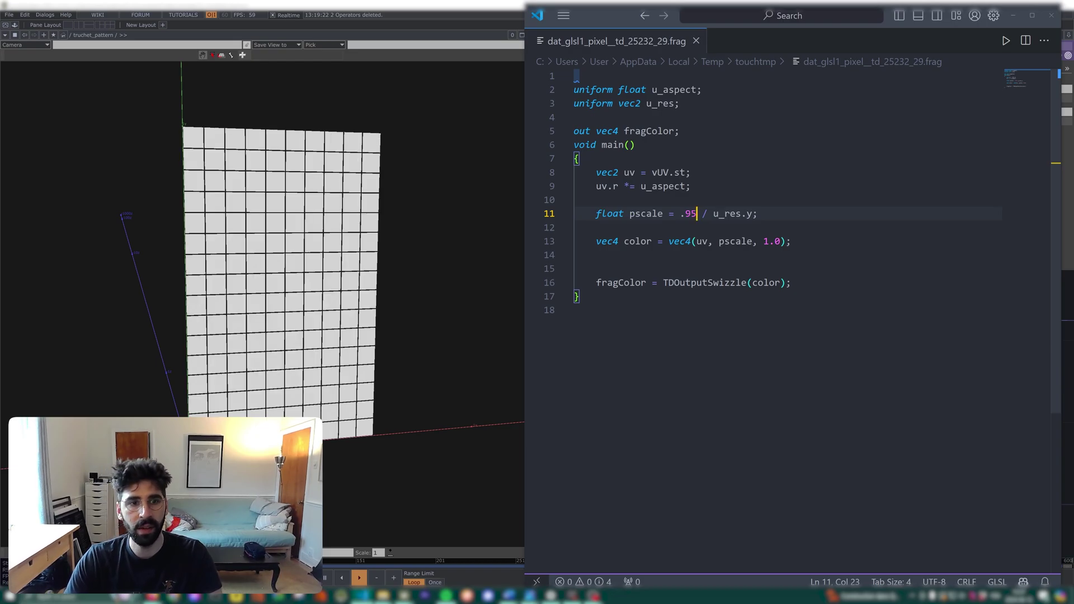
Return to TouchDesigner, close the floating truchet_pattern parameter window, and narrow the geometry viewer to give the network more room.
click(463, 207)
scroll(779, 278, down, 4)
drag(870, 329, 717, 392)
drag(302, 268, 258, 254)
drag(722, 408, 790, 398)
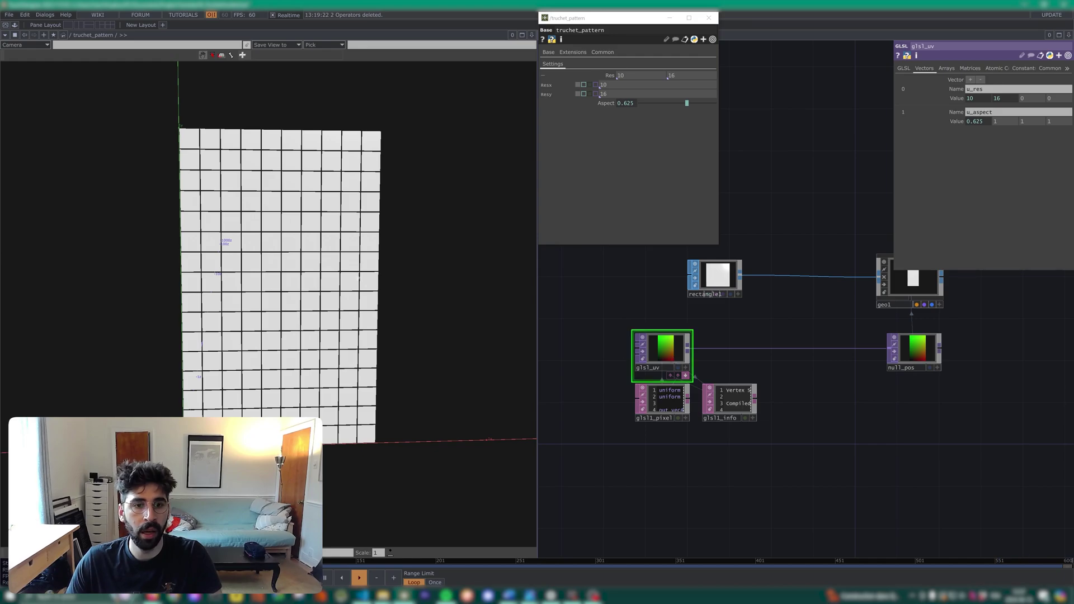
click(716, 20)
click(717, 19)
drag(537, 266, 329, 267)
scroll(193, 281, up, 4)
right_drag(194, 282, 180, 330)
drag(181, 330, 218, 288)
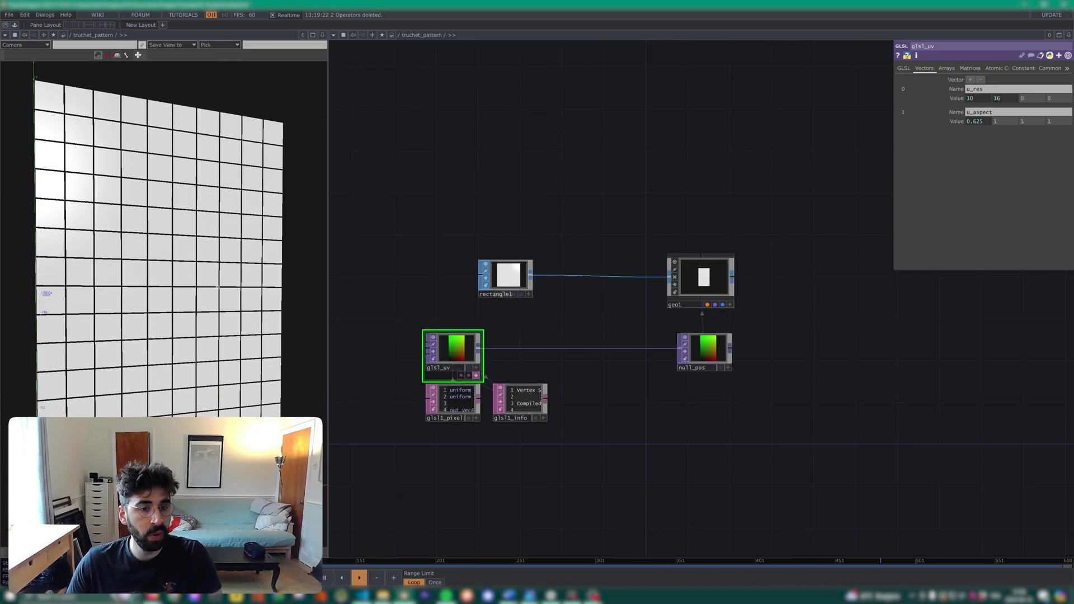
Add a Circle TOP in the empty network space below the glsl_uv shader nodes.
drag(565, 428, 709, 342)
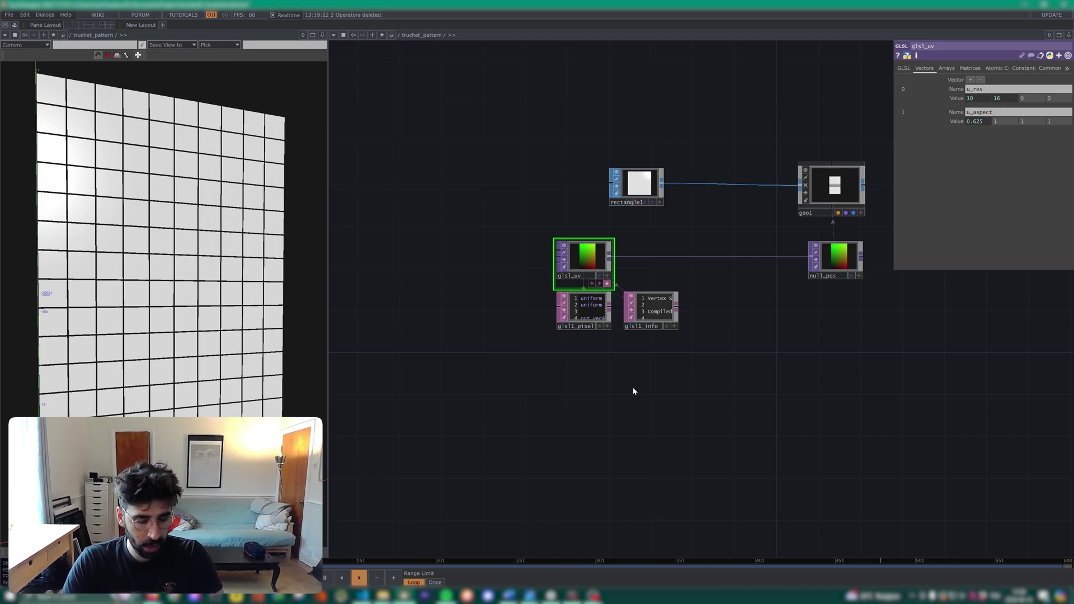
key(Tab)
text(circ)
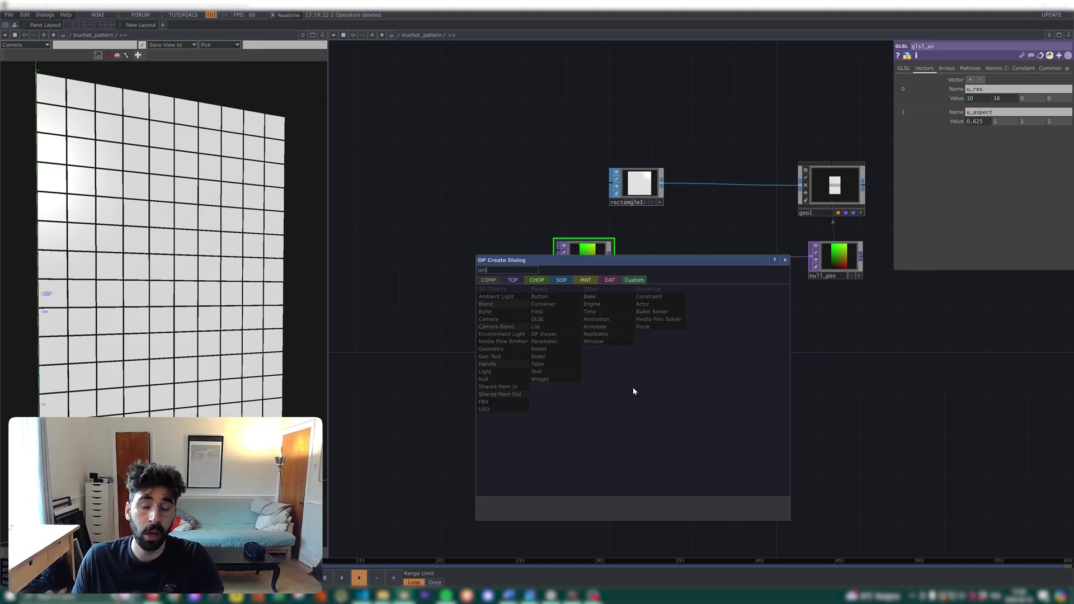
click(514, 280)
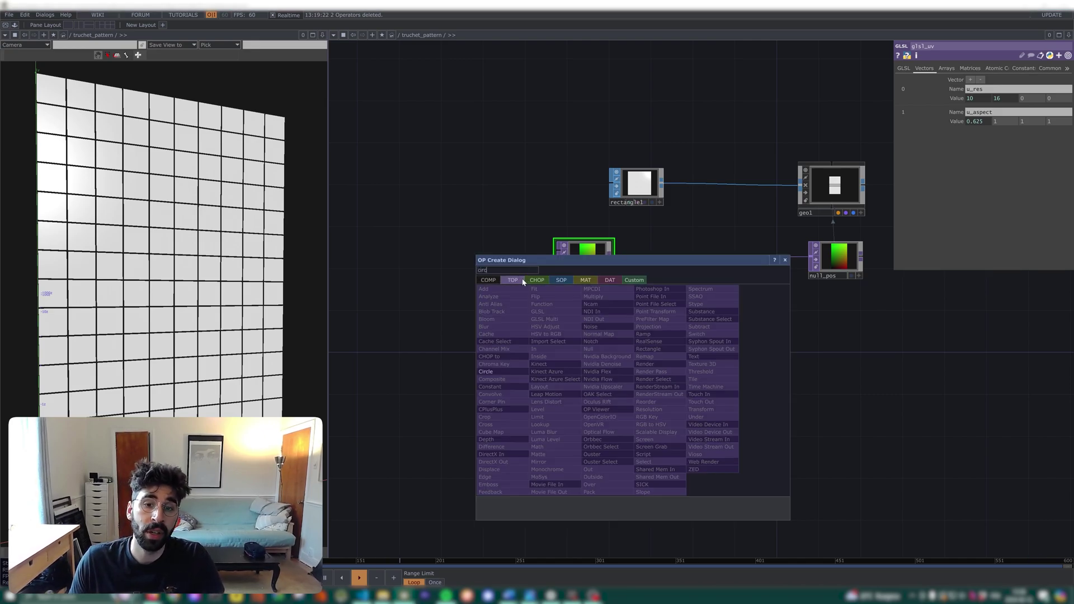
click(506, 372)
click(563, 371)
drag(565, 380, 593, 409)
Append a Null TOP to circle1 and rename it null_texture.
right_click(596, 407)
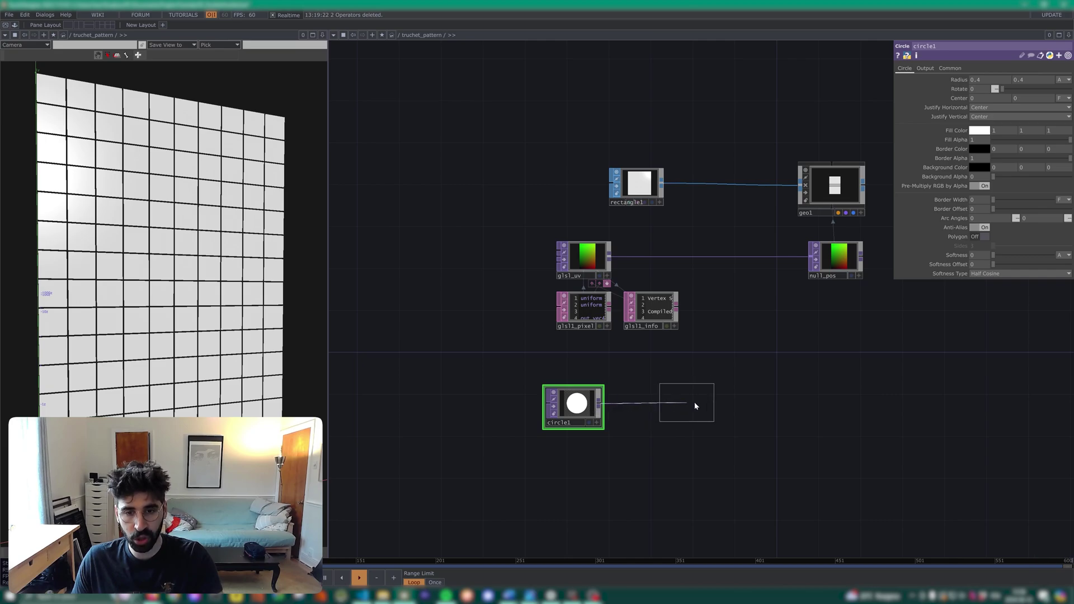
click(691, 403)
middle_click(571, 406)
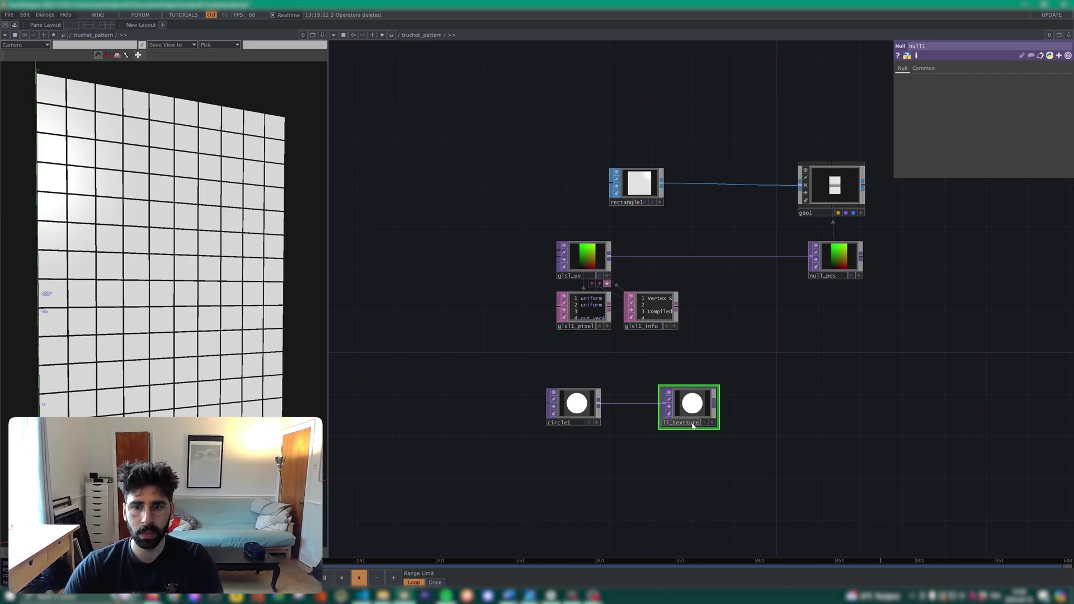
key(Return)
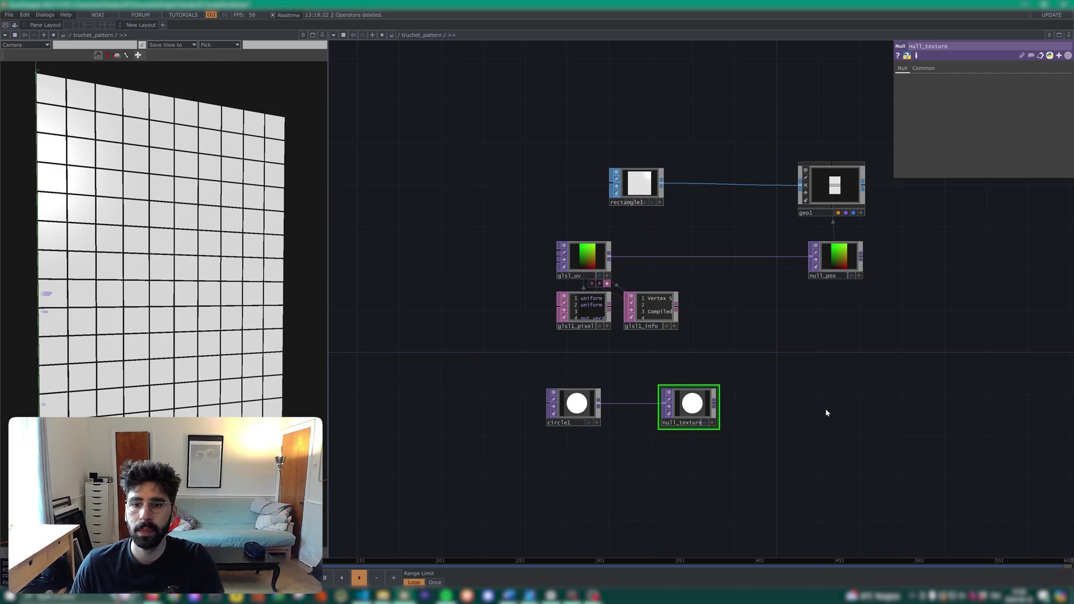
Set both radius values of circle1 to 0.595.
scroll(598, 413, up, 3)
click(598, 413)
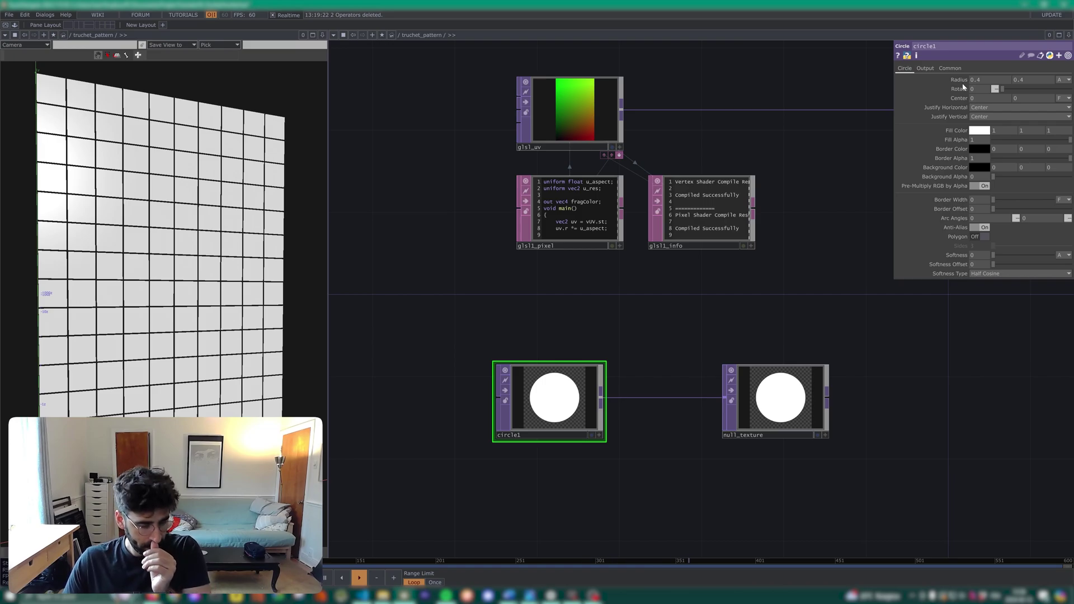
middle_drag(964, 85, 970, 86)
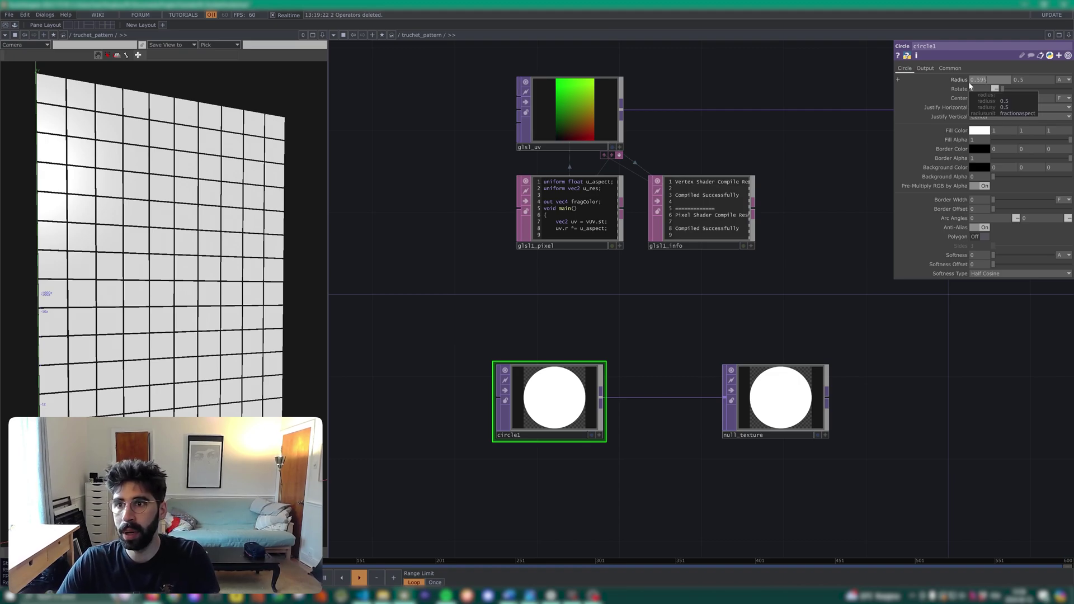
key(Tab)
text(0.595)
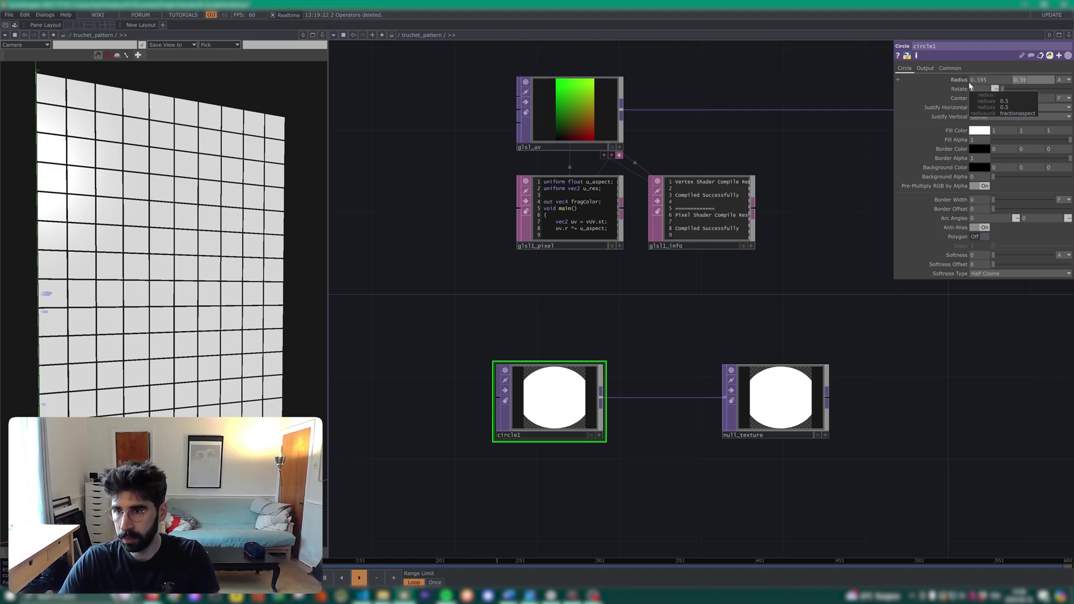
key(Return)
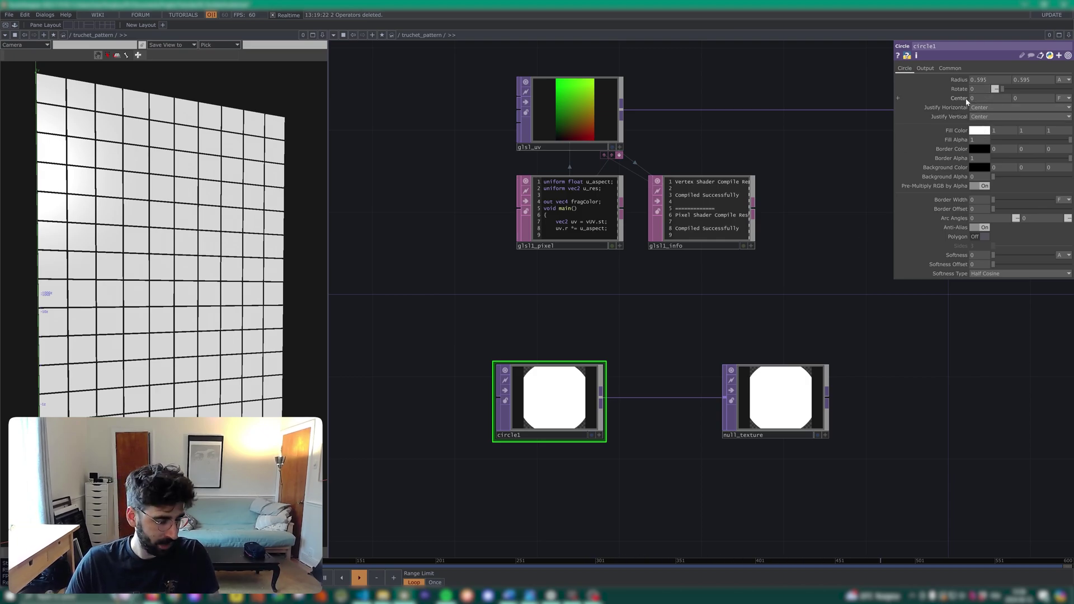
Set circle1's Center to .5 and .5 and inspect the resulting corner shape close up.
click(985, 99)
text(.5)
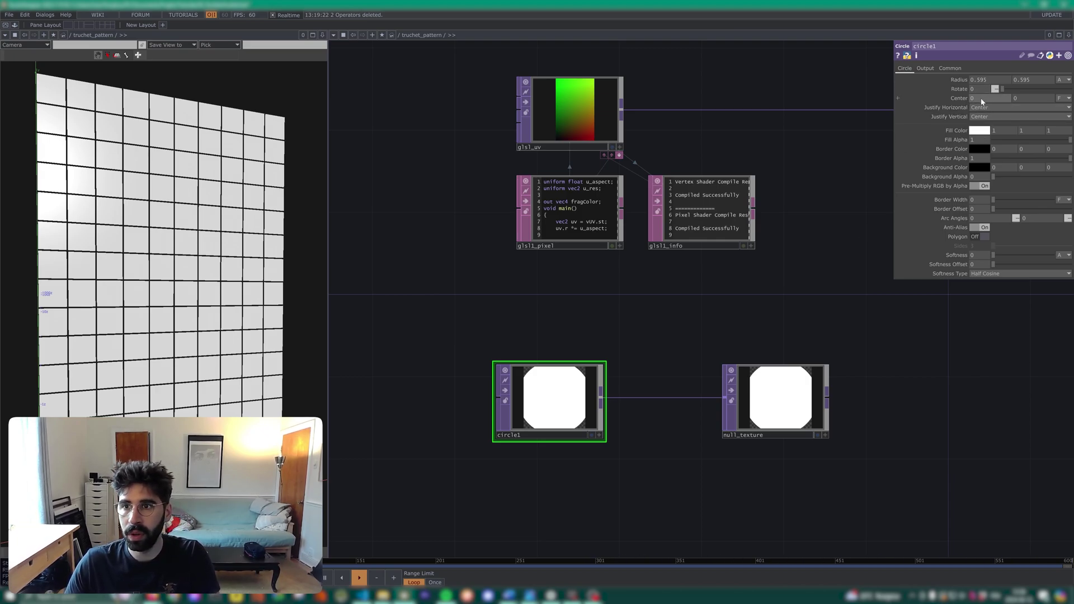
text(.5)
key(Return)
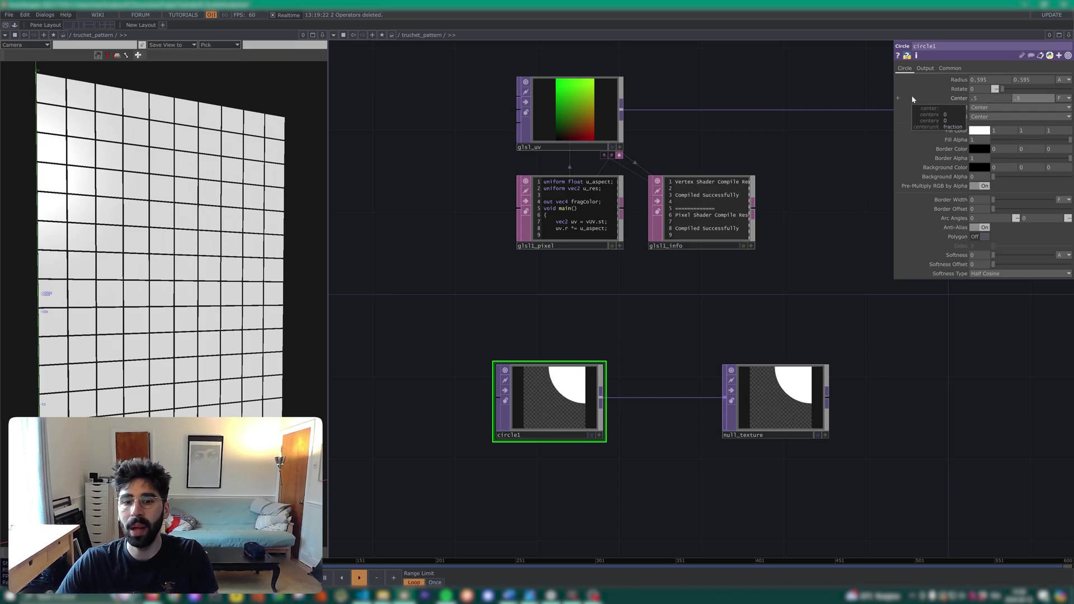
scroll(549, 402, up, 6)
scroll(558, 380, up, 3)
scroll(557, 379, down, 6)
scroll(555, 375, up, 4)
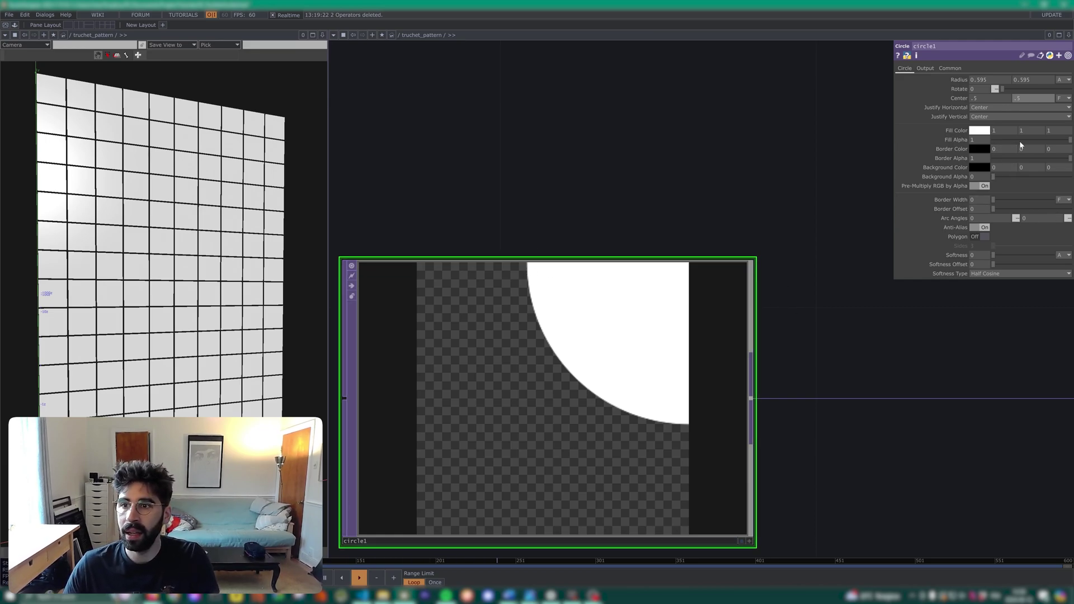
Set circle1's fill color to dark grey 0.2 and its border color to light grey 0.9.
click(979, 132)
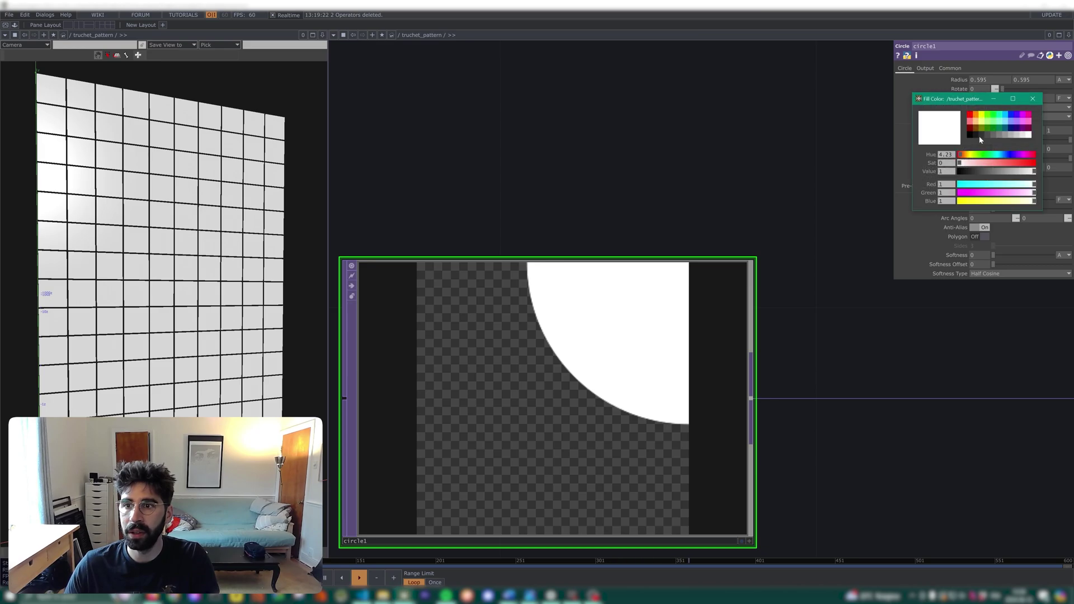
click(982, 133)
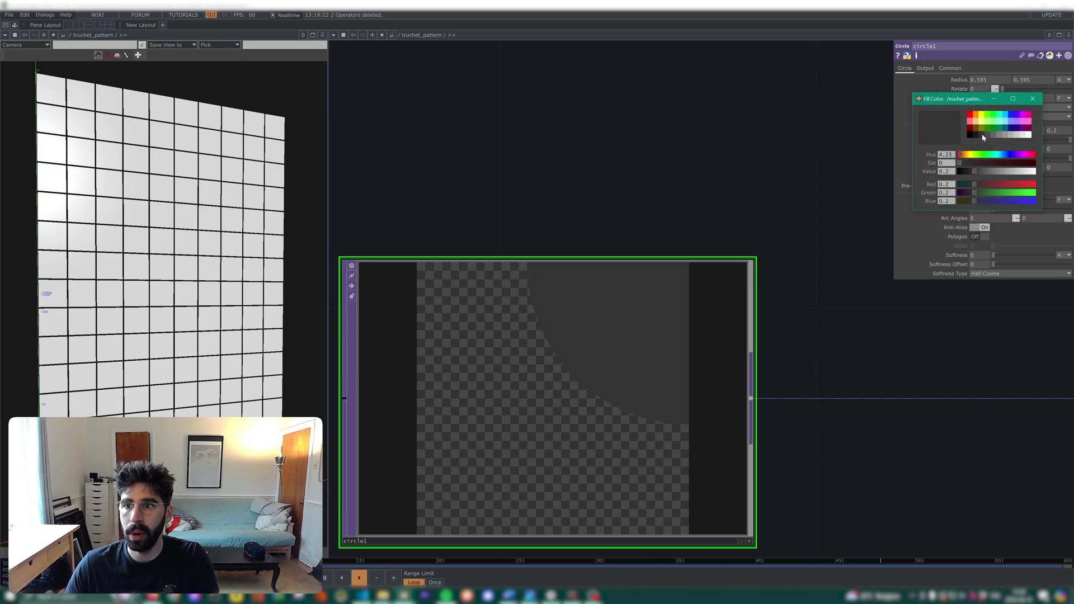
click(1032, 99)
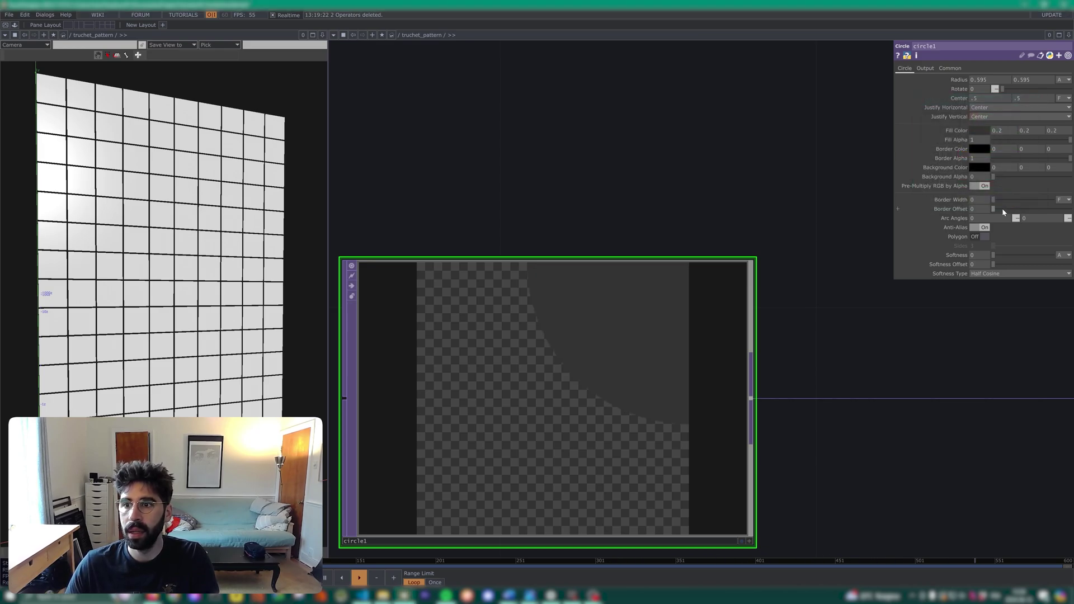
click(980, 150)
click(1025, 135)
click(1033, 98)
Increase circle1's border width to about 0.19 so the corner arc becomes a thick band.
drag(994, 201, 1040, 195)
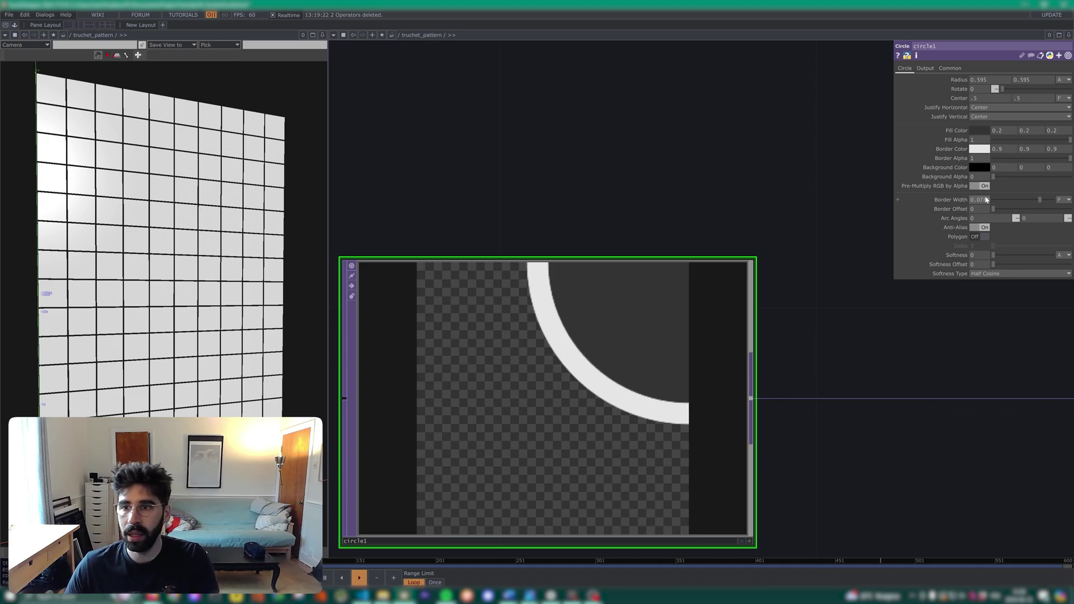
key(shift+Right)
key(shift+Right)
key(shift+Right)
key(shift+Right)
key(shift+Right)
key(shift+Right)
key(shift+Right)
key(shift+Right)
key(shift+Right)
key(Return)
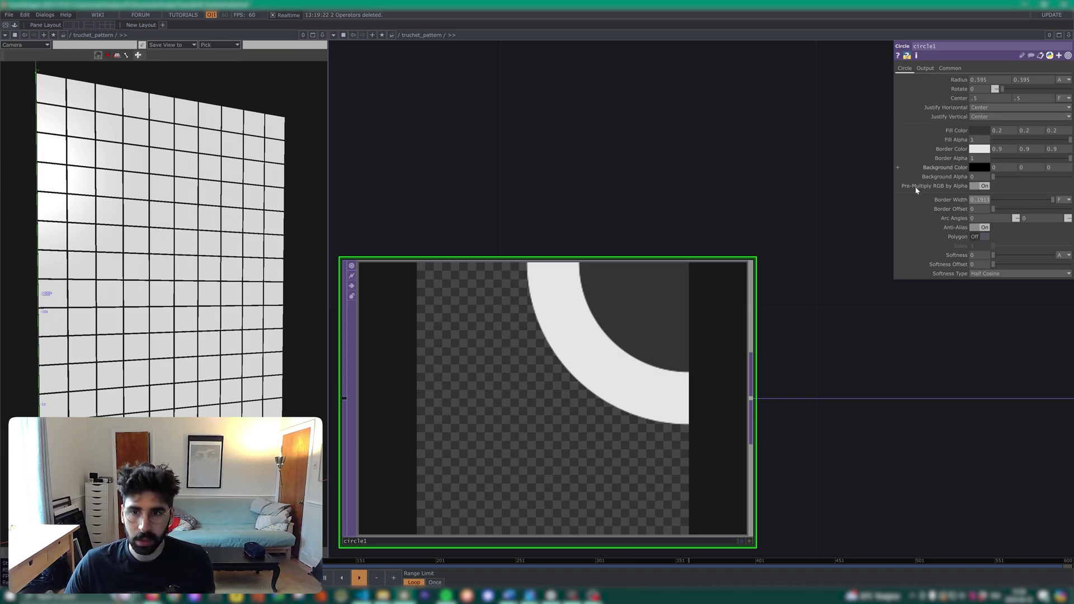
Set circle1's background alpha to 1 and its background color to dark grey 0.2, matching the fill.
scroll(764, 274, down, 3)
scroll(765, 281, up, 3)
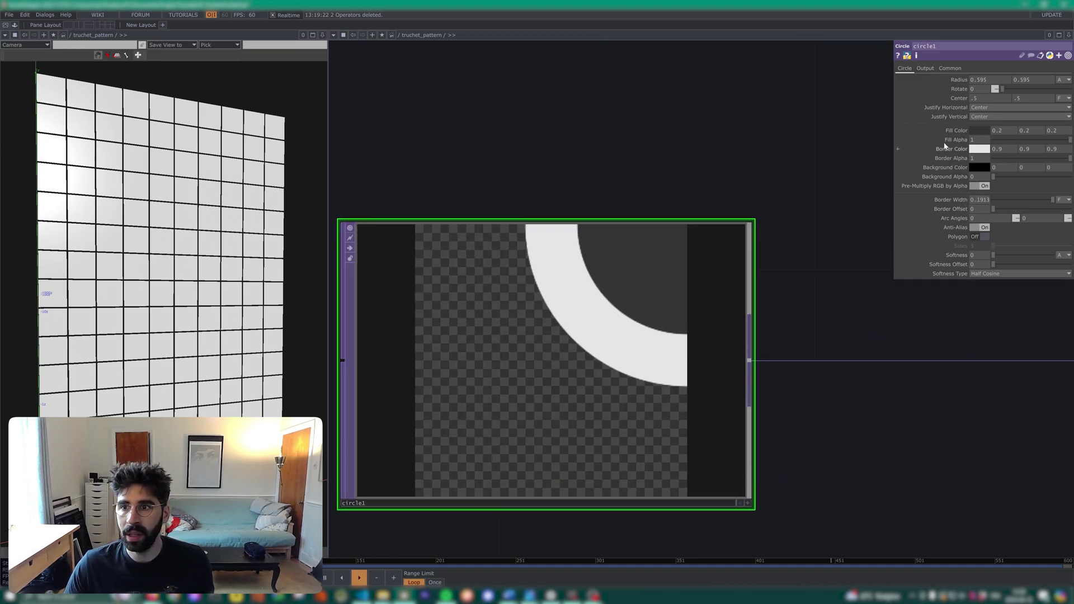
click(985, 175)
text(1)
key(Return)
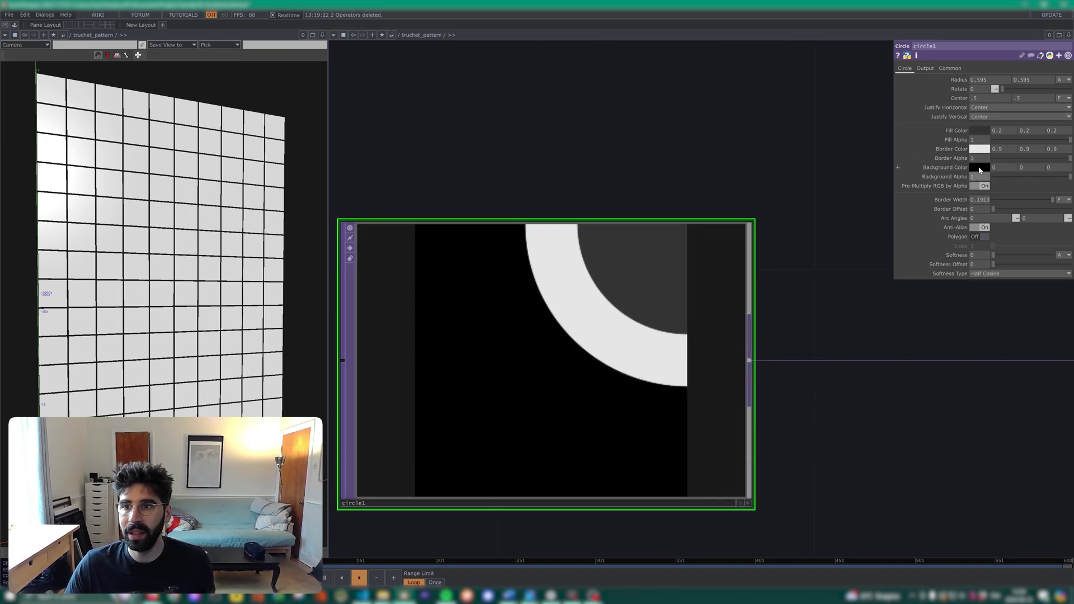
click(979, 167)
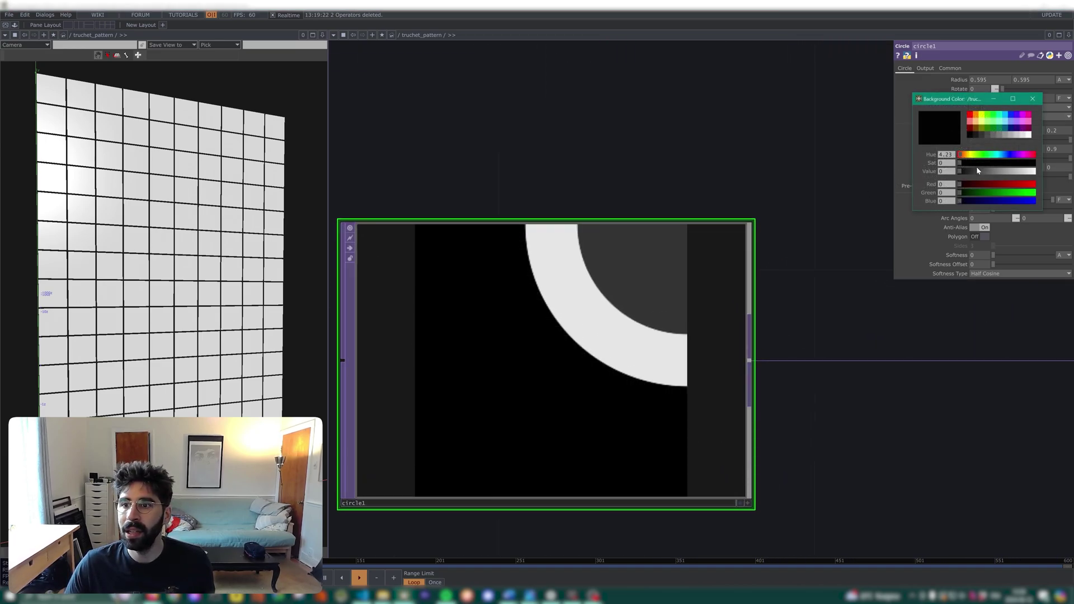
click(975, 134)
scroll(815, 258, down, 5)
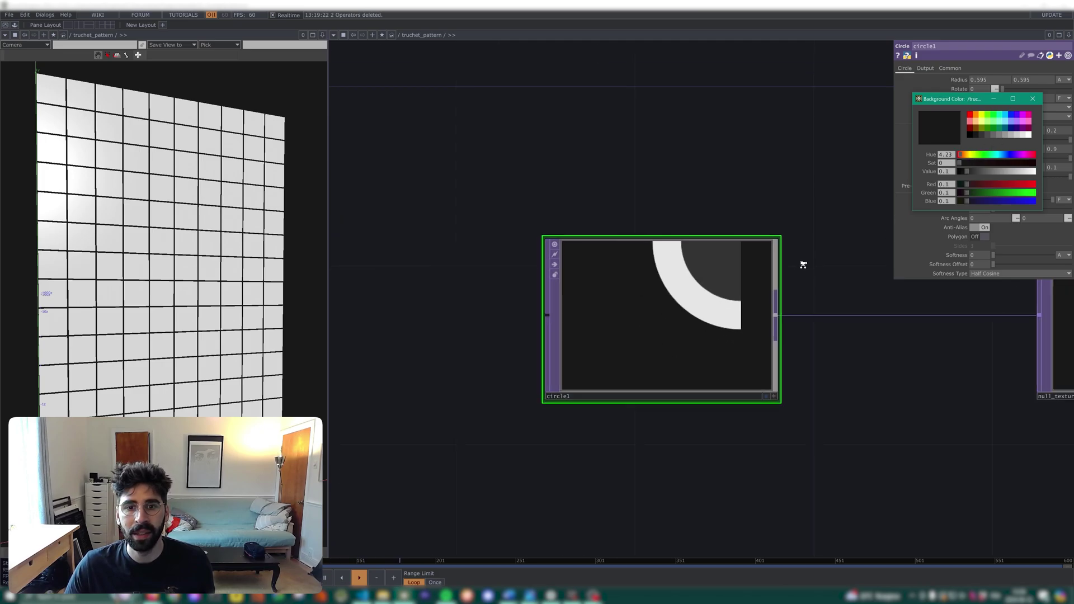
click(983, 134)
drag(799, 309, 694, 345)
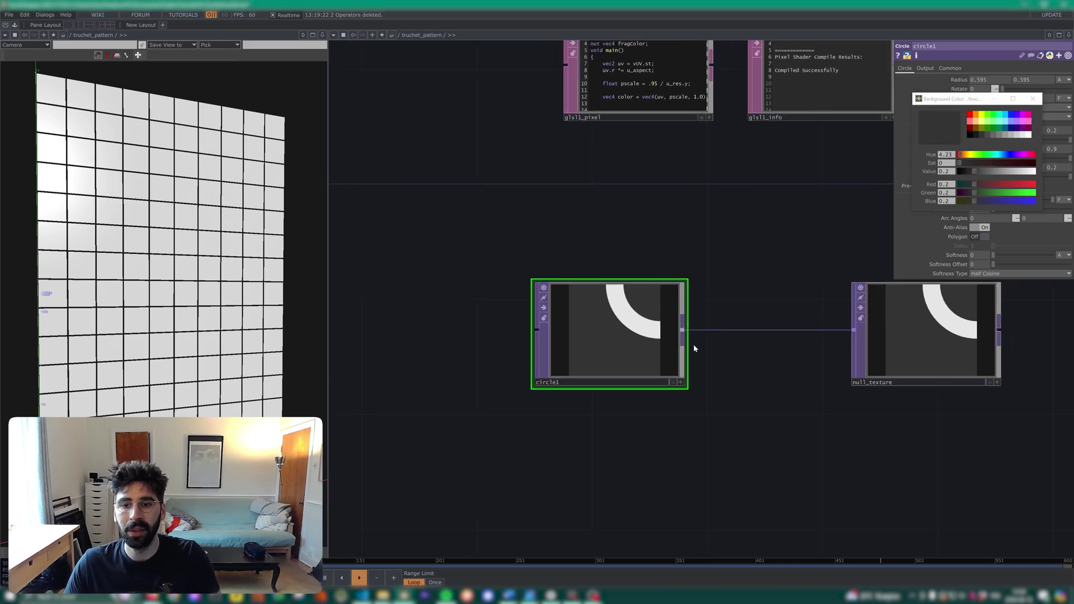
Branch a Flip TOP off circle1's output and place it directly below circle1.
right_click(688, 333)
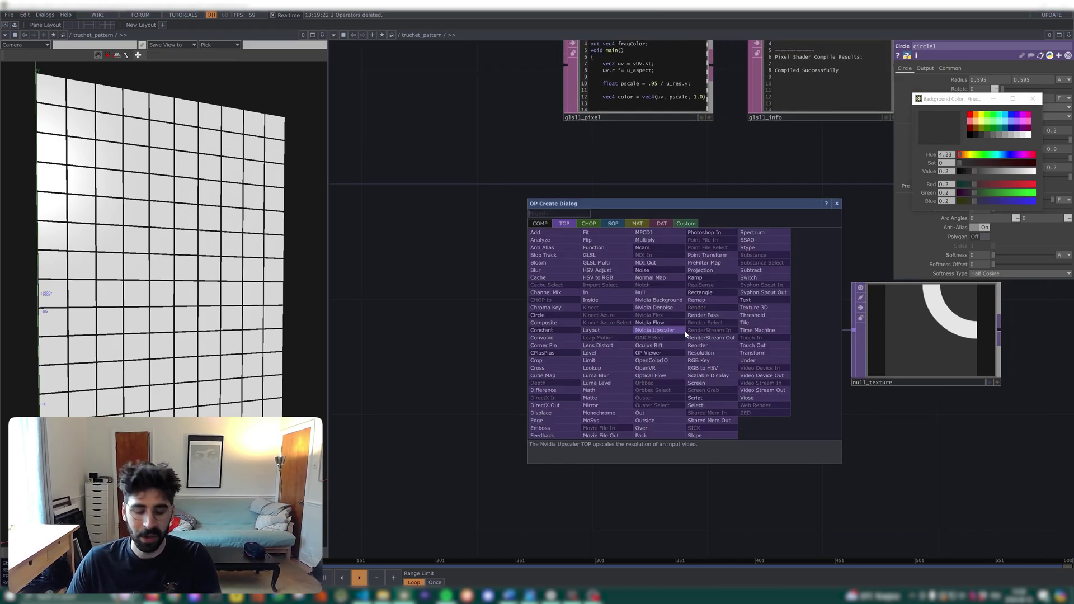
text(fl)
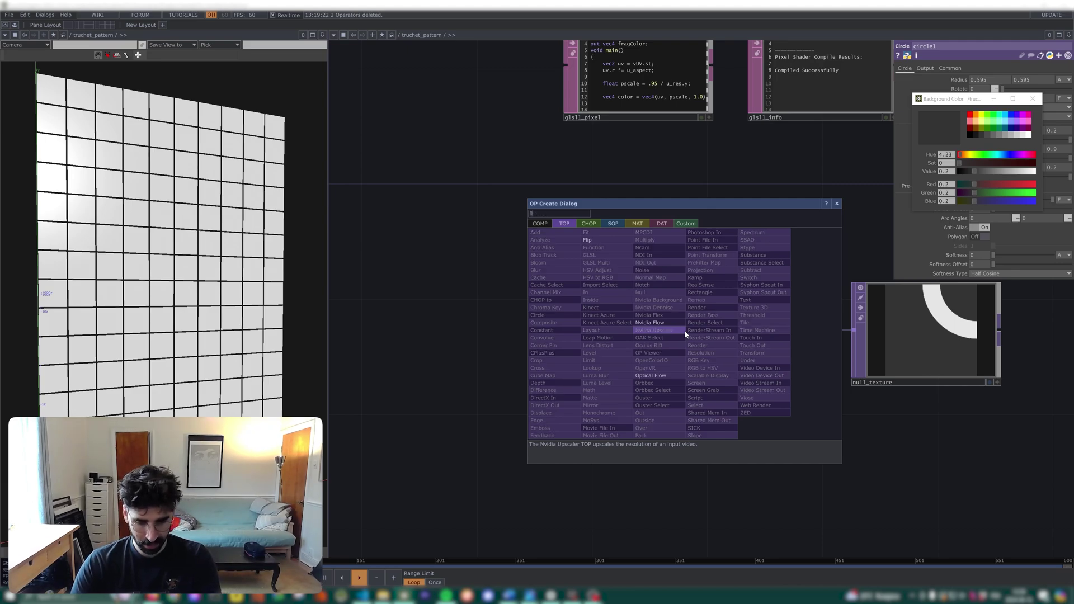
key(Return)
click(709, 470)
drag(853, 467, 838, 389)
drag(752, 408, 637, 412)
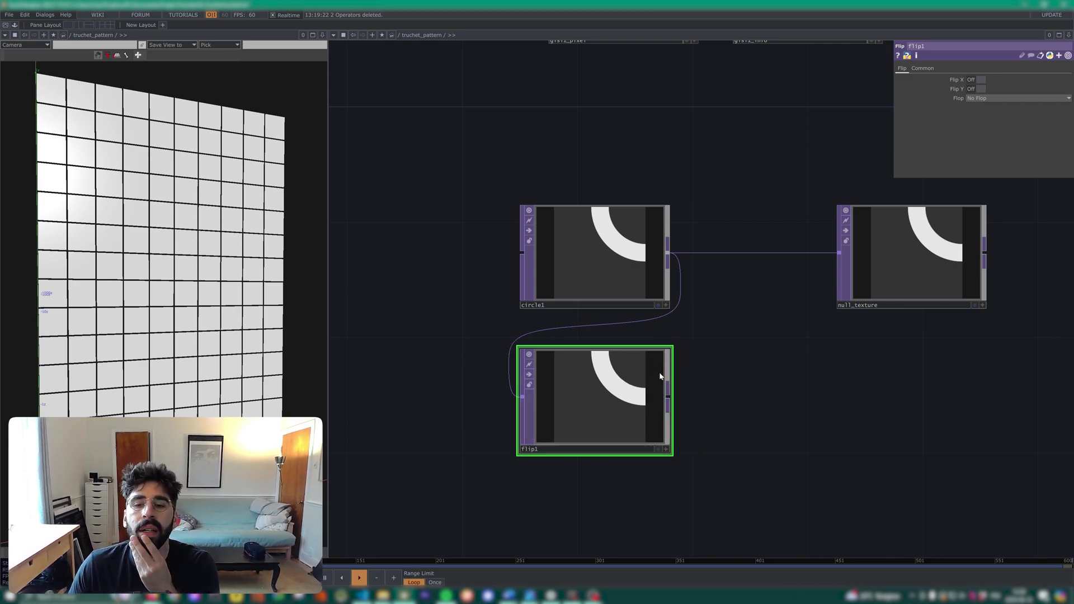
Insert an Add TOP between circle1 and null_texture and connect flip1 to its second input.
right_click(719, 253)
click(729, 247)
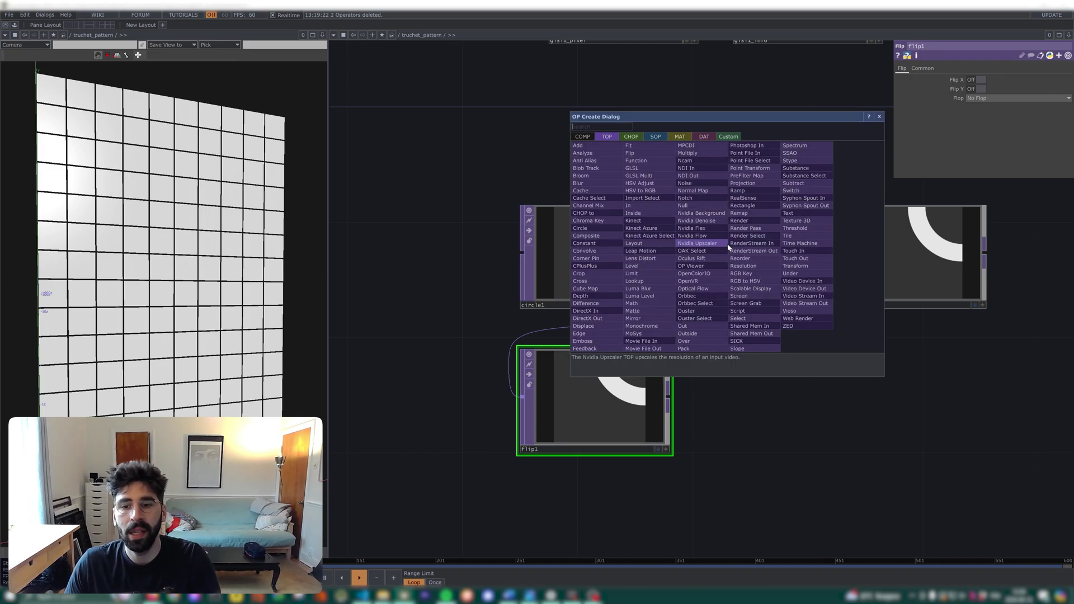
click(593, 145)
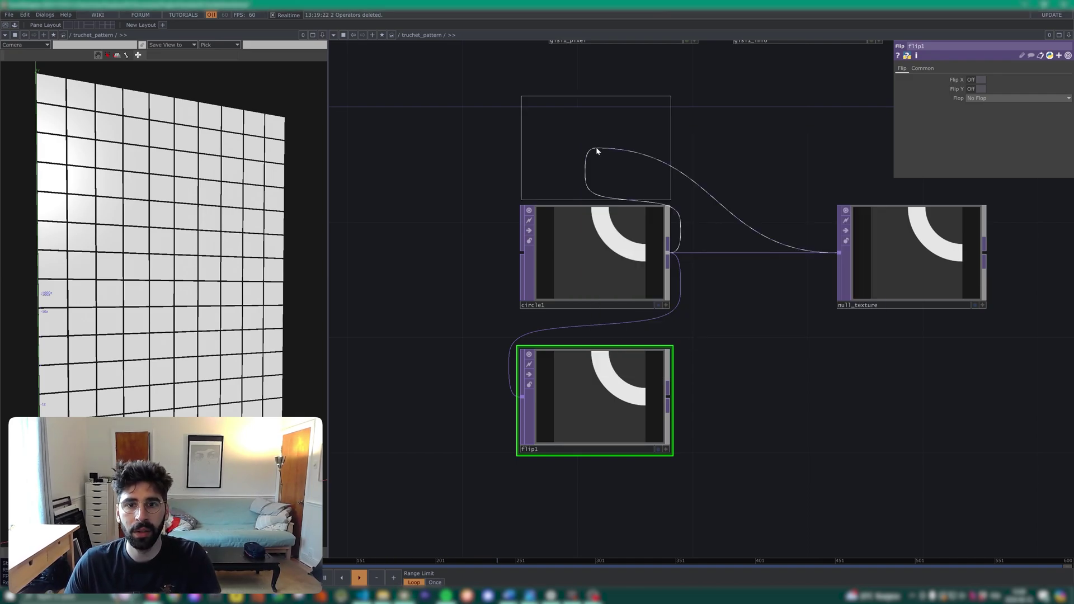
click(767, 329)
drag(668, 397, 695, 322)
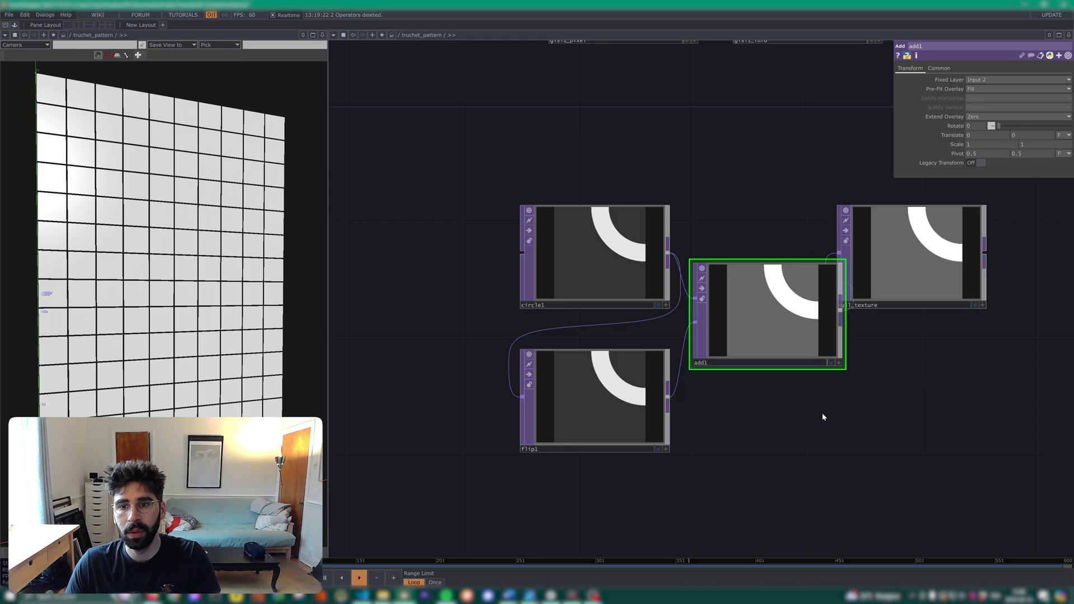
Spread out the network so add1 and null_texture sit clear of each other and of the source nodes.
drag(923, 342, 789, 357)
drag(794, 296, 880, 354)
drag(615, 343, 671, 371)
drag(676, 431, 599, 414)
drag(813, 336, 871, 336)
drag(464, 444, 562, 449)
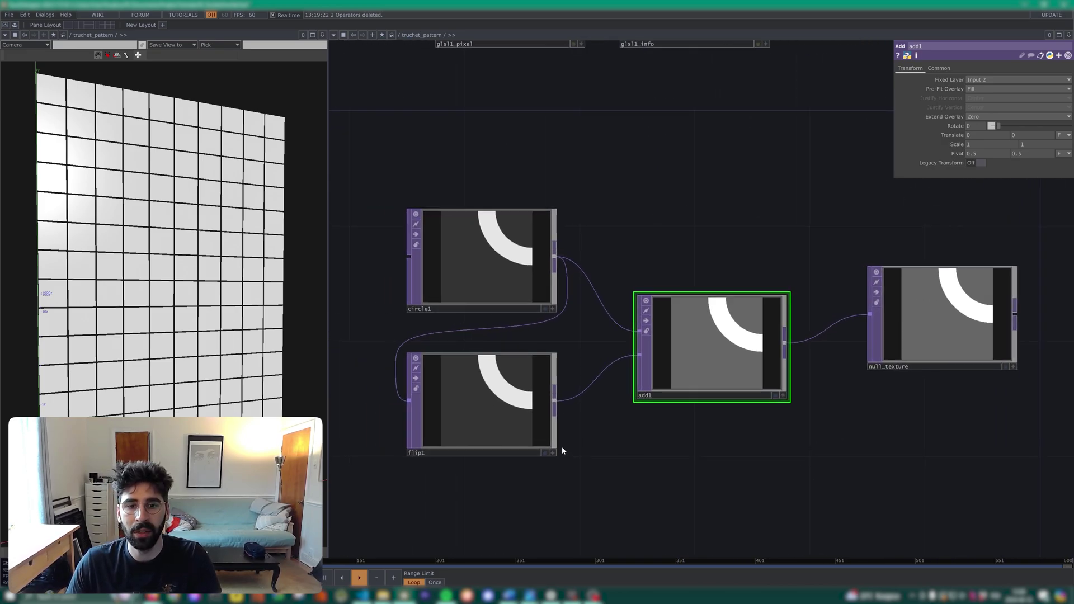
Select circle1, close the leftover background color picker, and set its fill alpha and background alpha to 0.
right_drag(563, 449, 493, 261)
click(1032, 99)
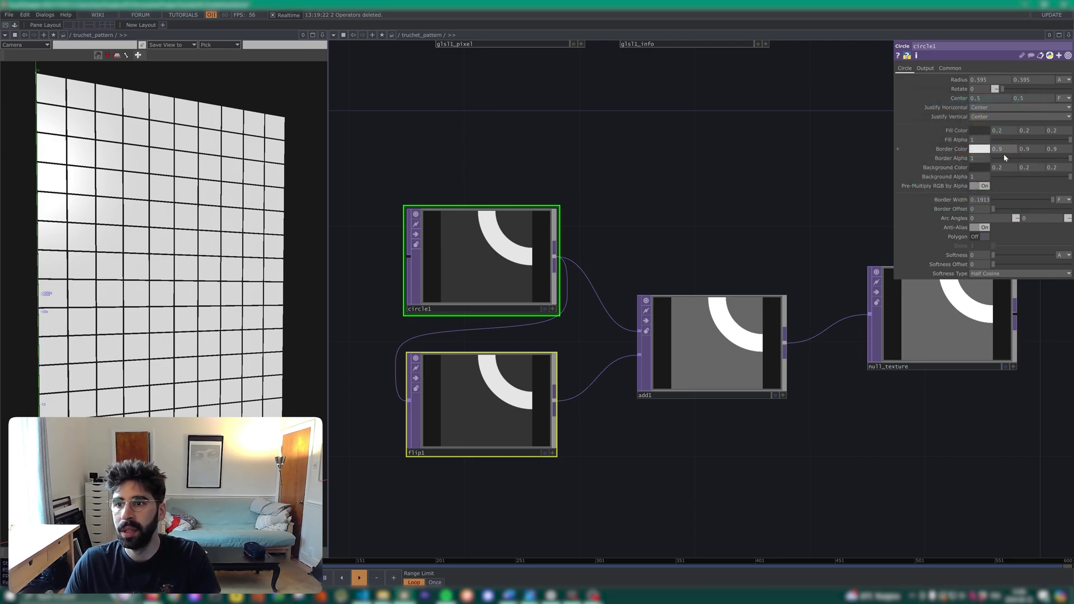
drag(1014, 139, 946, 142)
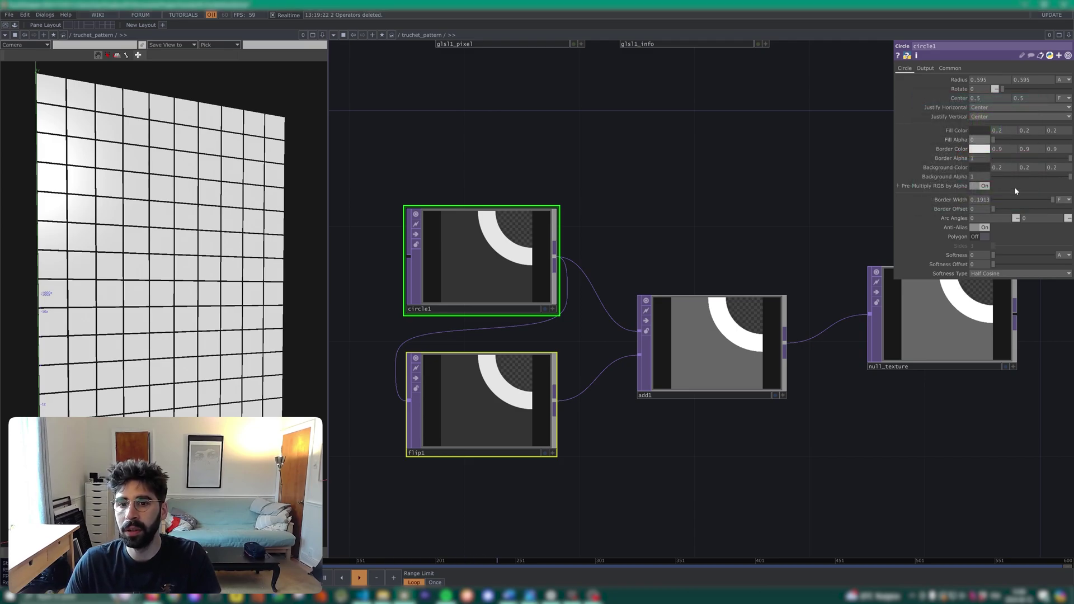
drag(1015, 175, 954, 179)
Turn on Flip X and Flip Y for flip1 and inspect the combined arcs in add1.
drag(806, 373, 623, 364)
drag(719, 330, 834, 330)
scroll(671, 356, down, 3)
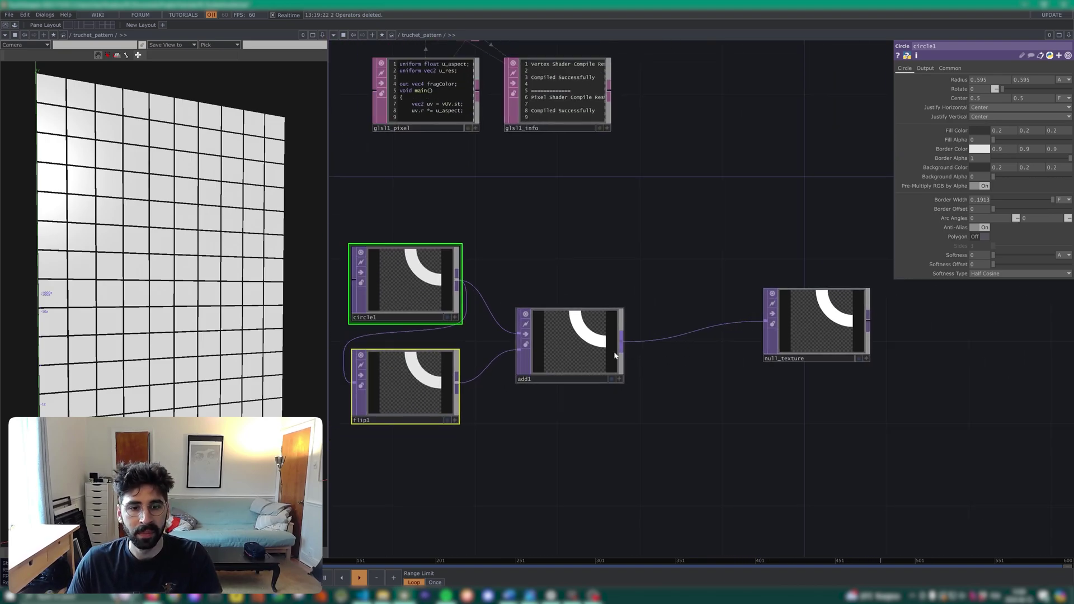
click(400, 390)
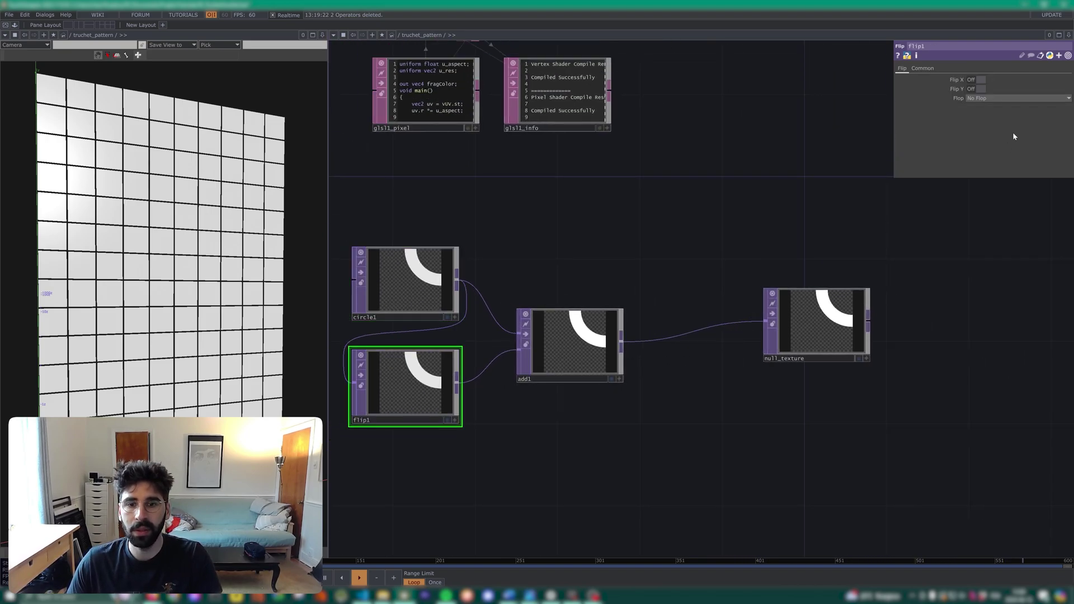
click(976, 79)
click(977, 89)
scroll(564, 332, up, 3)
scroll(564, 333, up, 2)
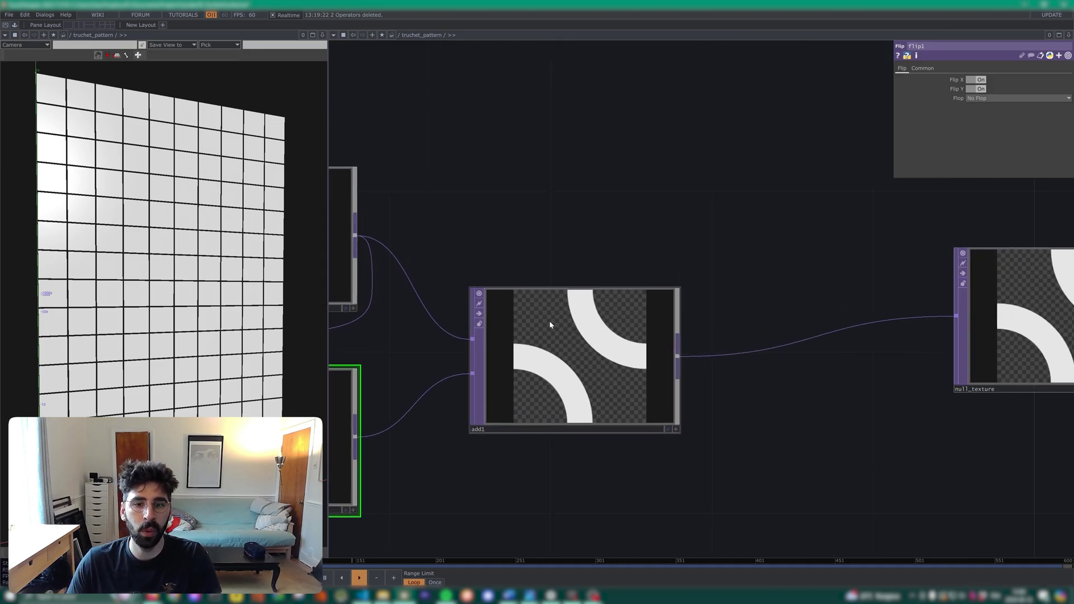
Branch a Layout TOP off add1, place it below null_texture, and connect add1 to it four times.
right_click(679, 357)
text(layo)
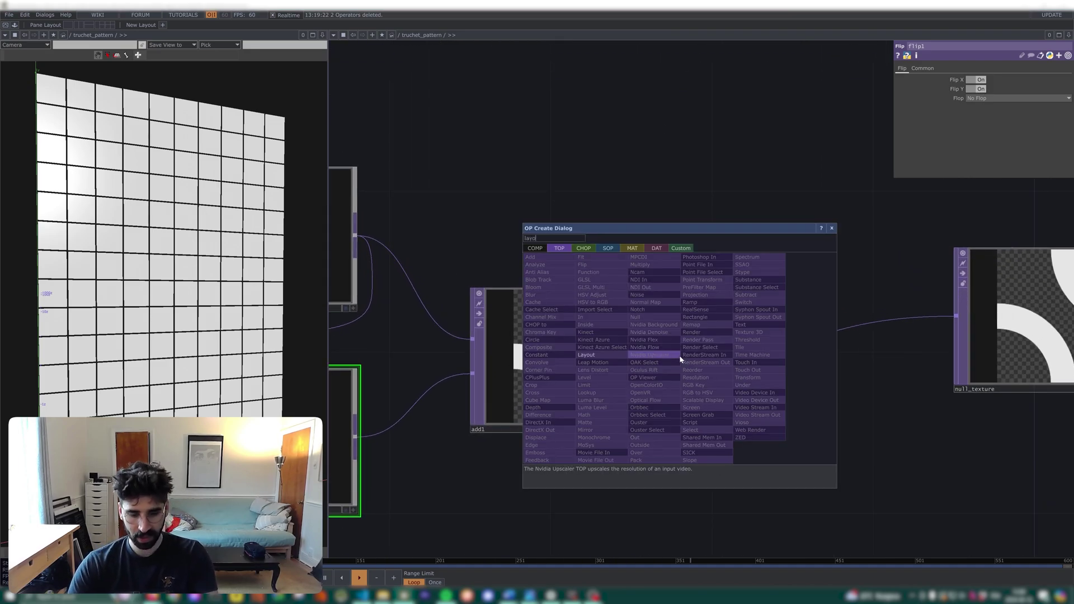
key(Return)
drag(681, 360, 842, 402)
scroll(825, 410, down, 3)
drag(680, 431, 421, 189)
drag(618, 232, 646, 348)
drag(475, 152, 560, 295)
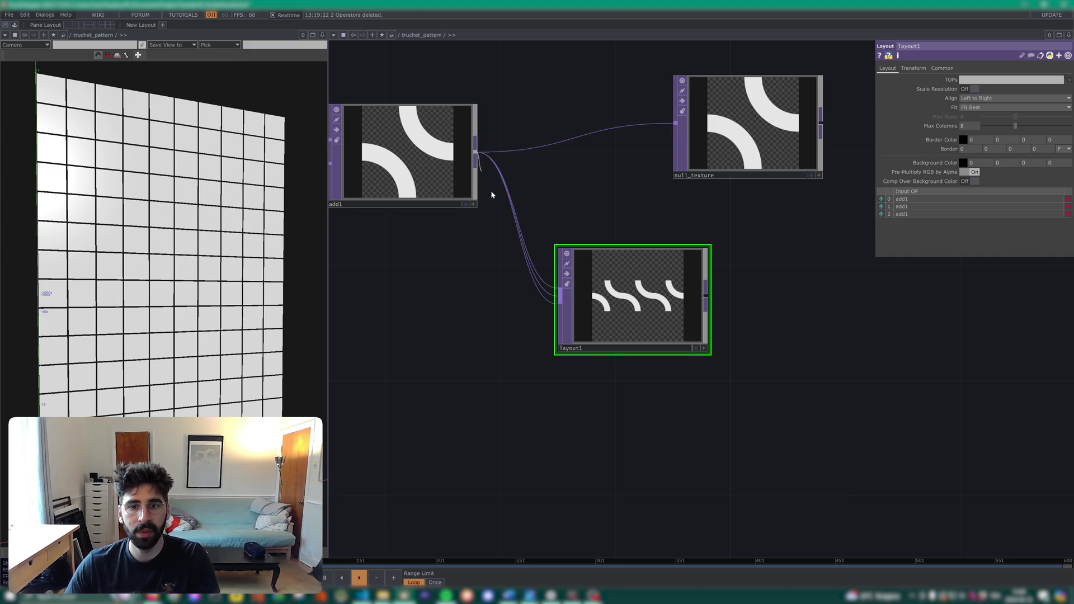
drag(476, 154, 560, 296)
Align layout1 as Grid Rows, inspect how the arcs connect across tiles, and delete the Layout TOP.
click(976, 99)
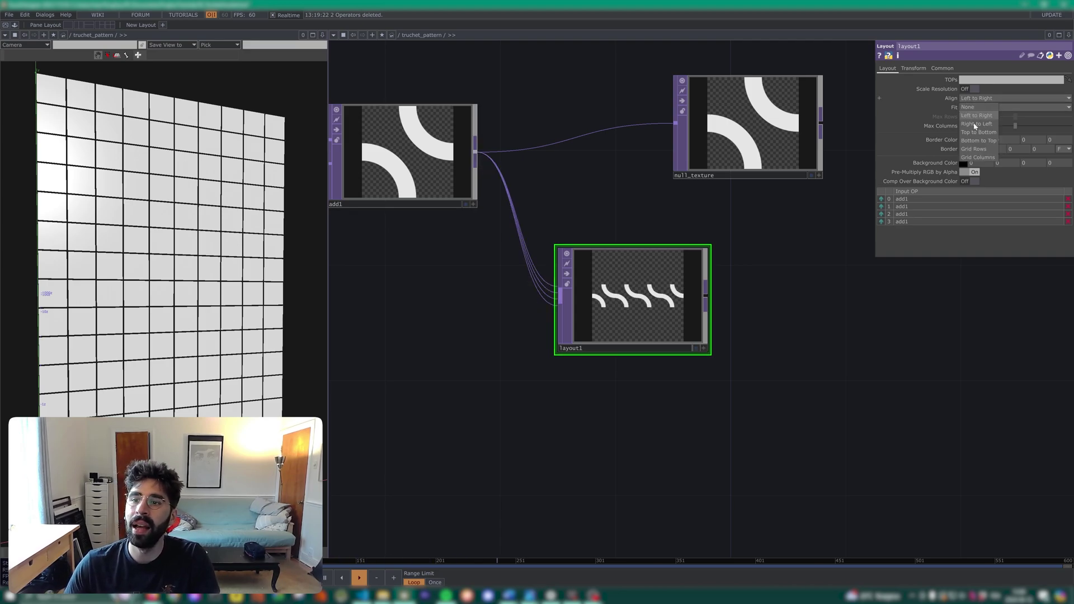
click(976, 149)
scroll(663, 313, up, 5)
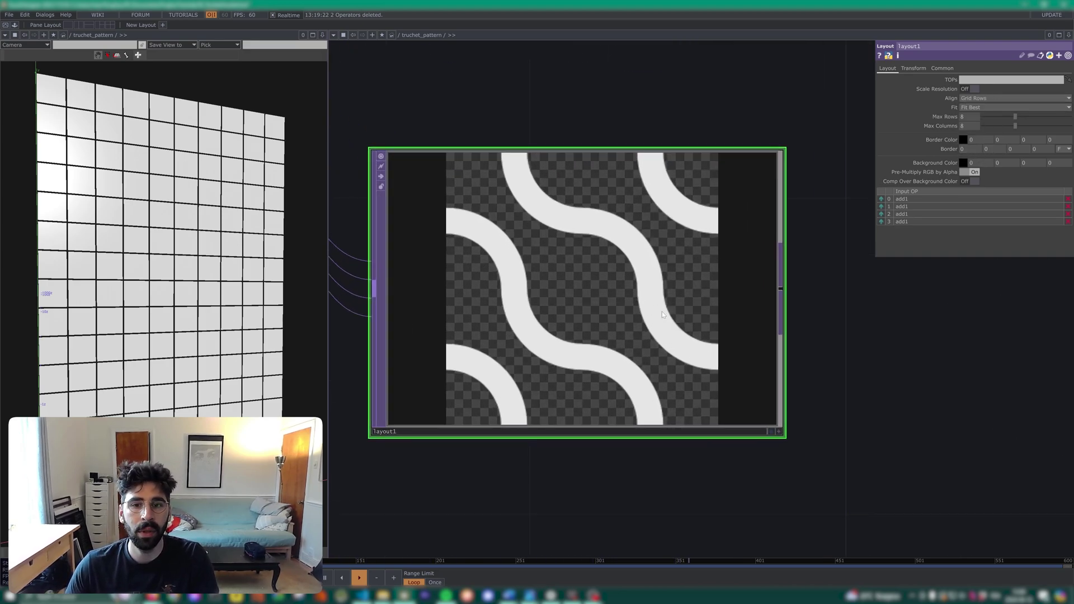
scroll(526, 284, up, 3)
scroll(532, 292, down, 4)
scroll(535, 288, down, 2)
scroll(664, 259, down, 4)
scroll(604, 268, up, 2)
key(Delete)
scroll(582, 272, down, 3)
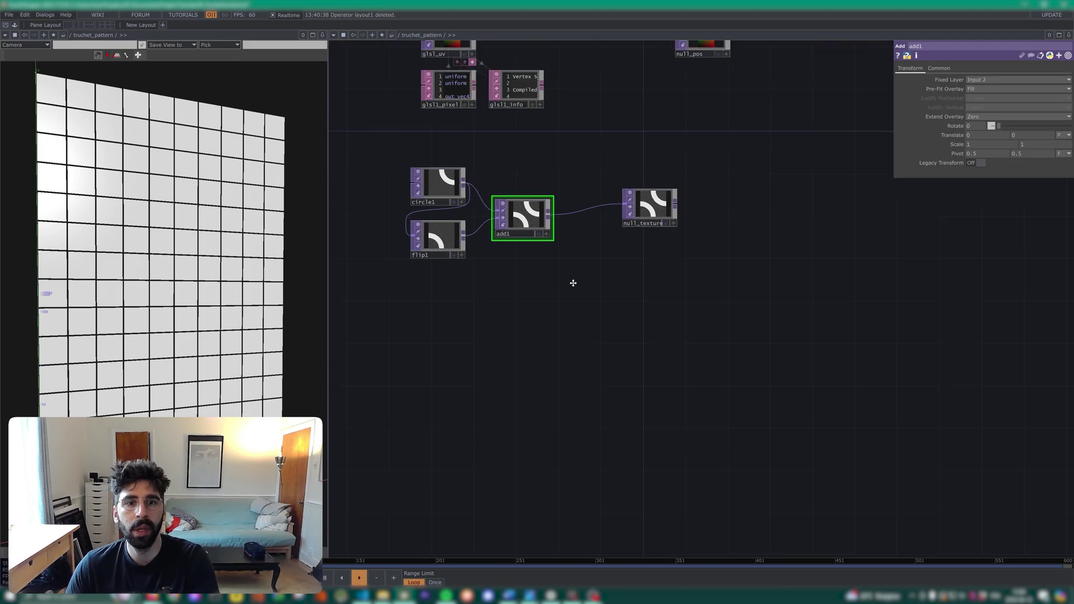
Insert a Constant TOP between add1 and null_texture and space the nodes apart.
scroll(575, 257, up, 3)
right_click(732, 231)
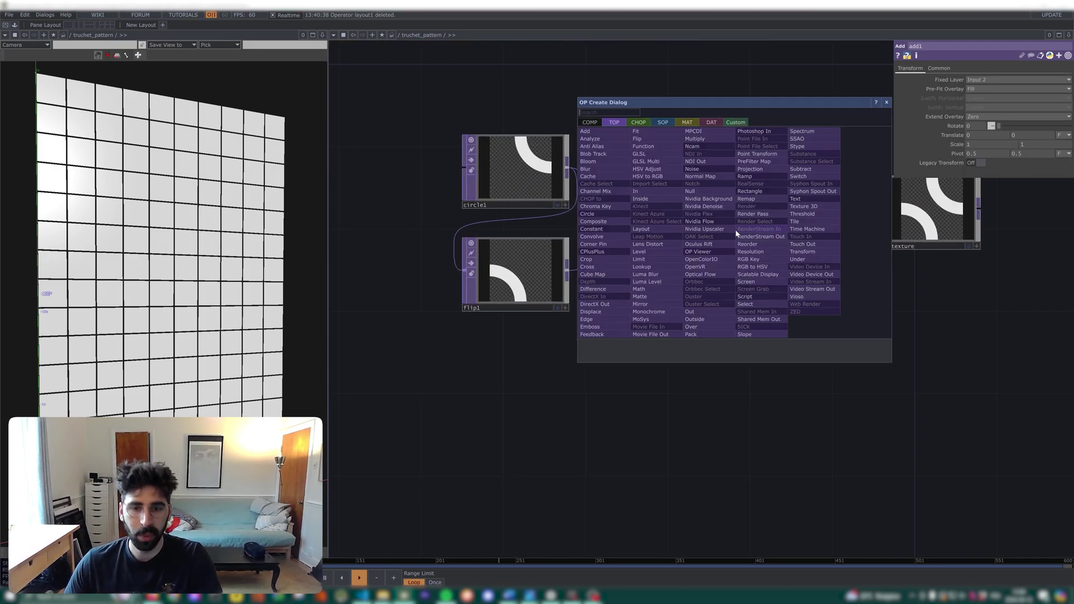
text(cons)
key(Return)
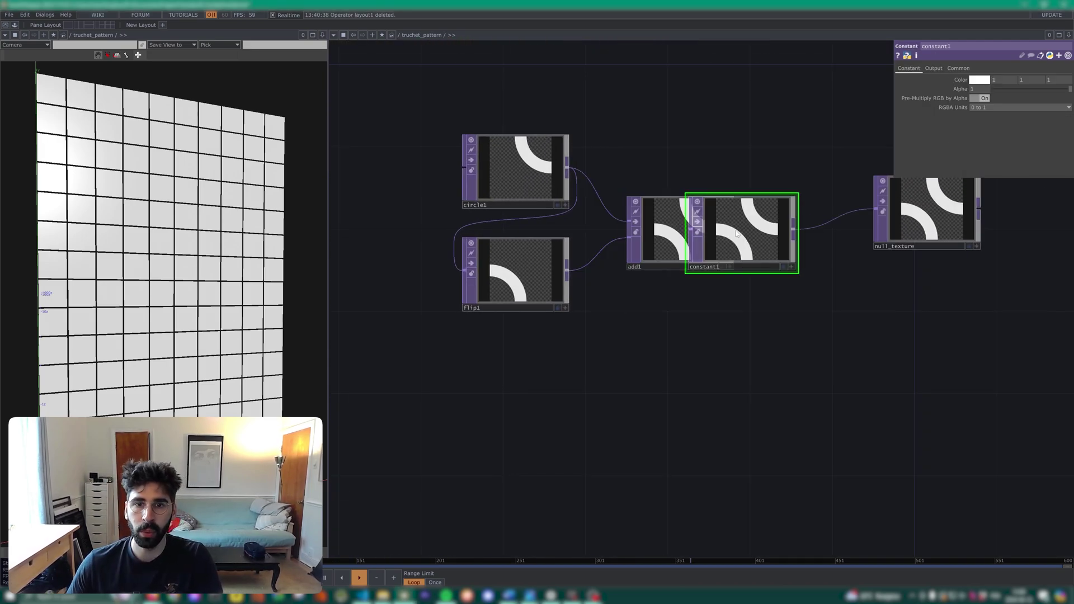
drag(737, 234, 819, 296)
drag(681, 243, 639, 243)
drag(819, 396, 805, 404)
drag(799, 323, 751, 263)
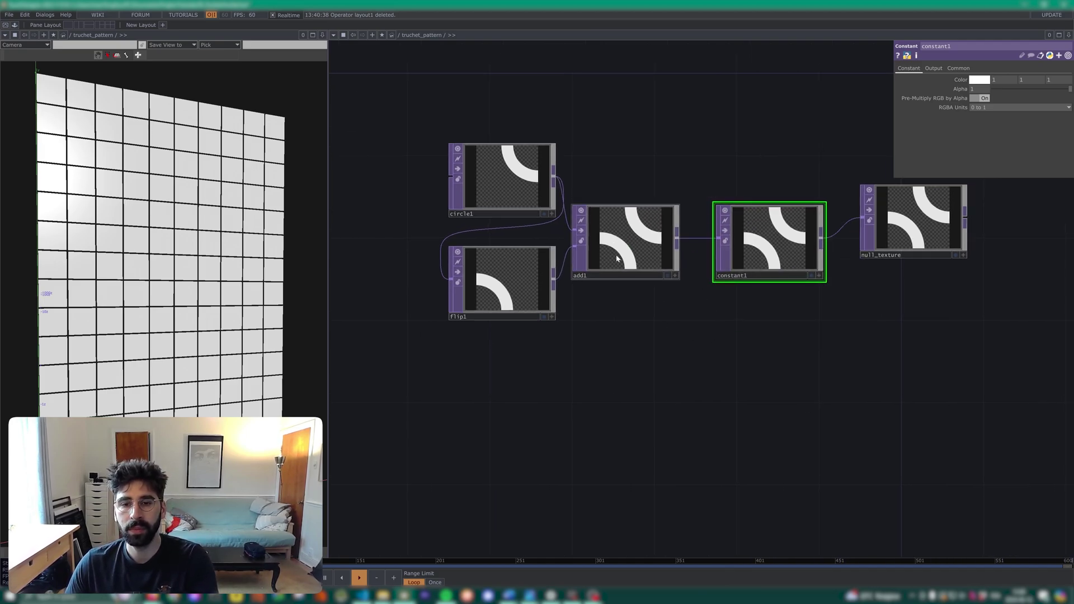
Replace add1 and constant1 with an Over TOP after circle1 and connect flip1 to its second input.
click(626, 254)
right_drag(806, 346, 642, 224)
key(Delete)
right_click(593, 171)
click(599, 169)
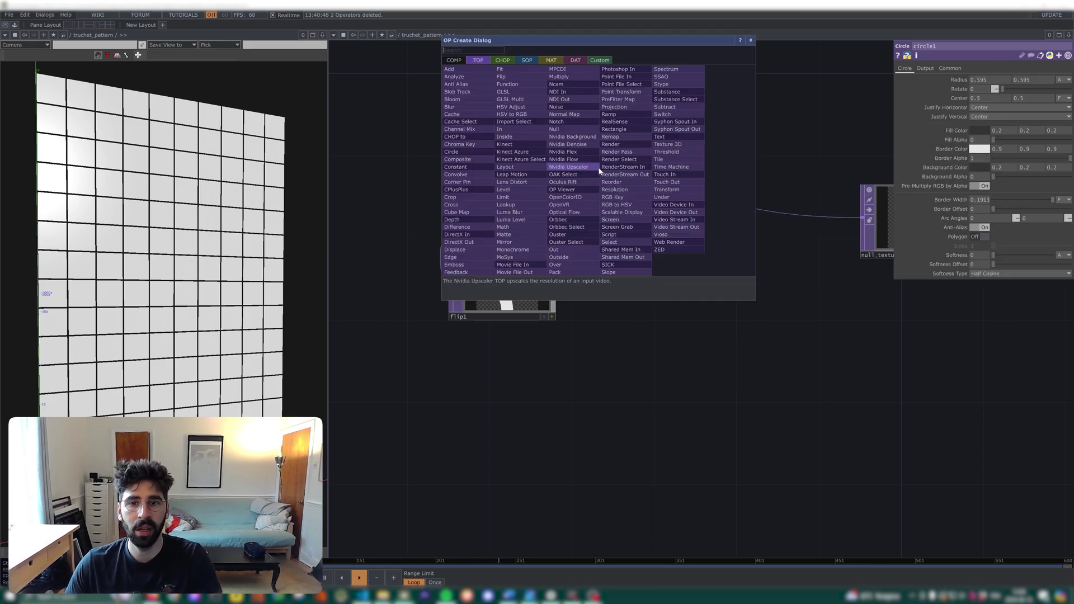
text(over)
key(Return)
drag(598, 168, 606, 228)
drag(555, 279, 574, 227)
drag(623, 225, 642, 245)
Insert a Constant TOP between over1 and null_texture and set its color to 0.2 gray.
key(Tab)
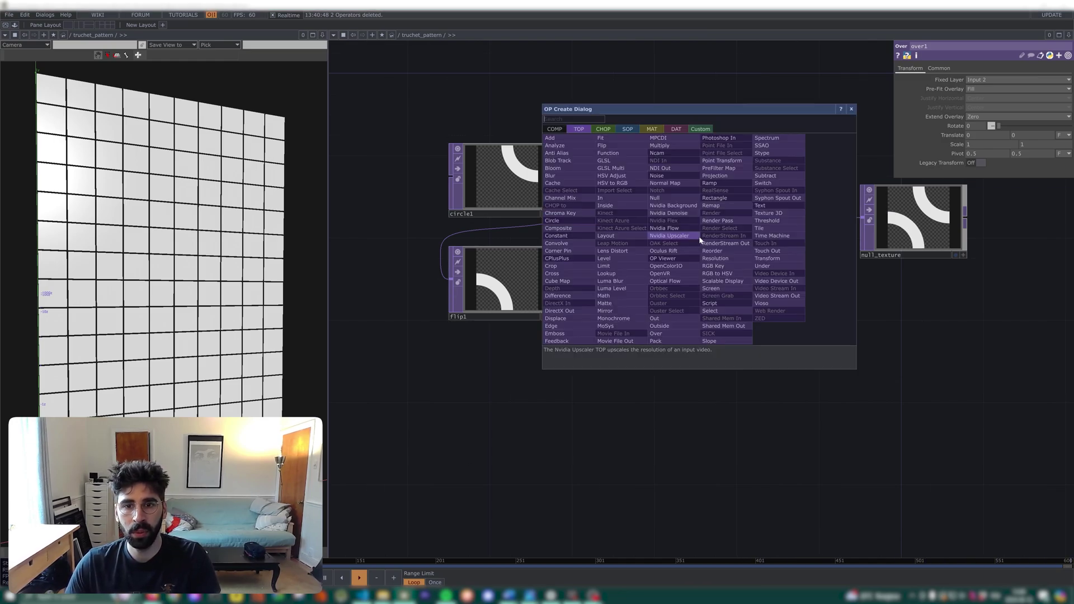
text(con)
key(Return)
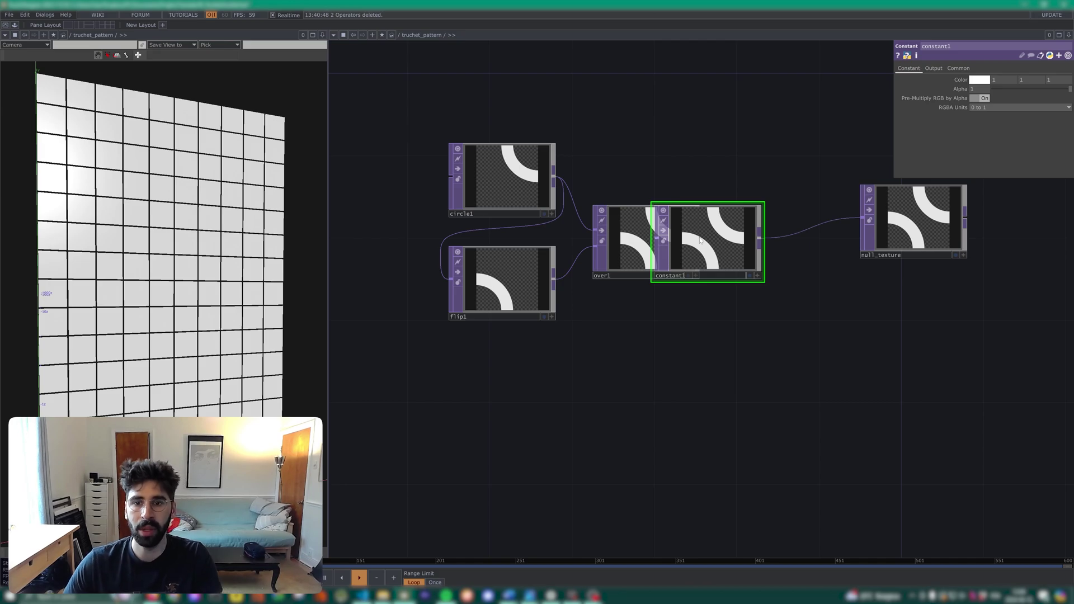
drag(707, 241, 769, 241)
click(979, 79)
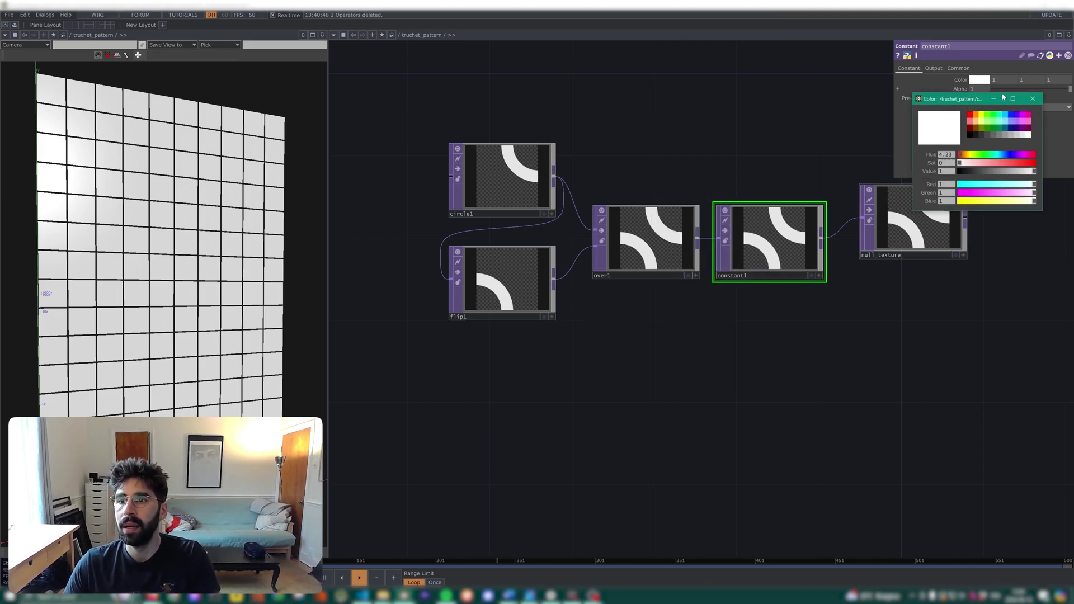
click(983, 135)
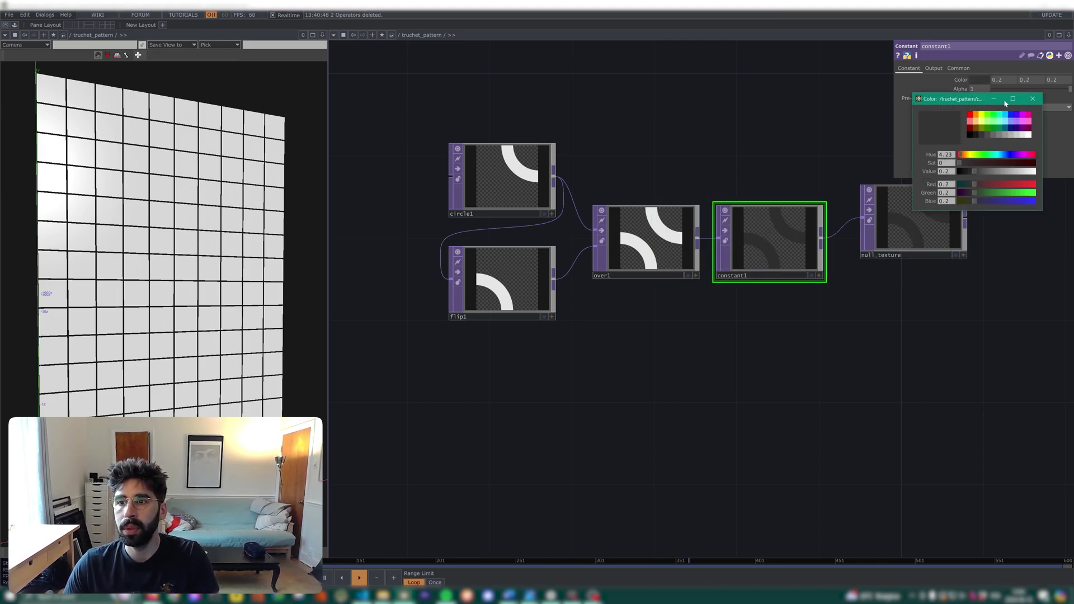
Set constant1's combine operation to Under, move null_texture next to it, and inspect the composited tile.
click(933, 68)
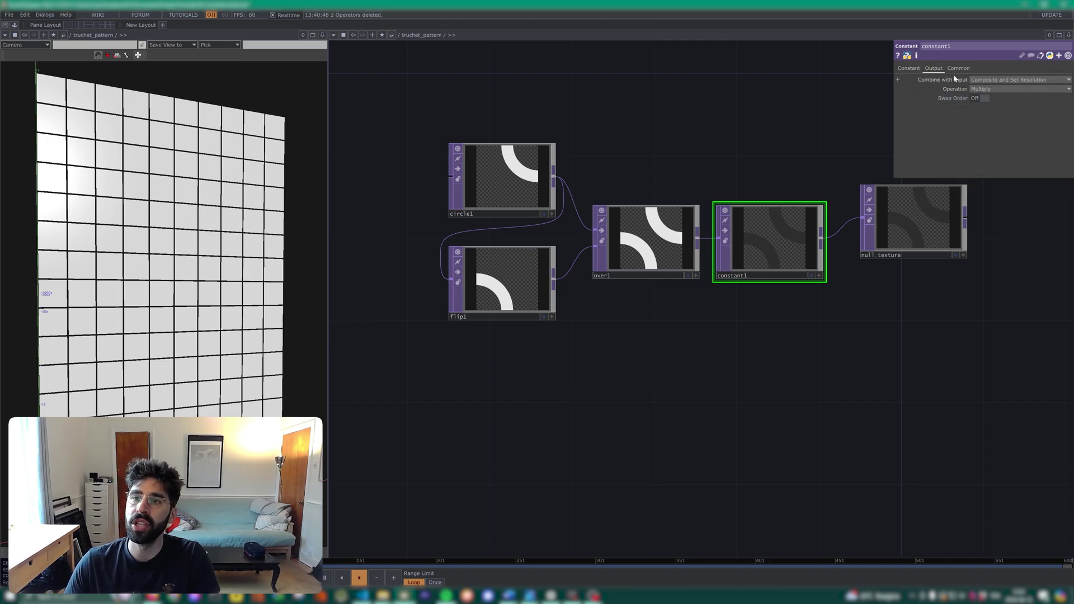
click(1034, 89)
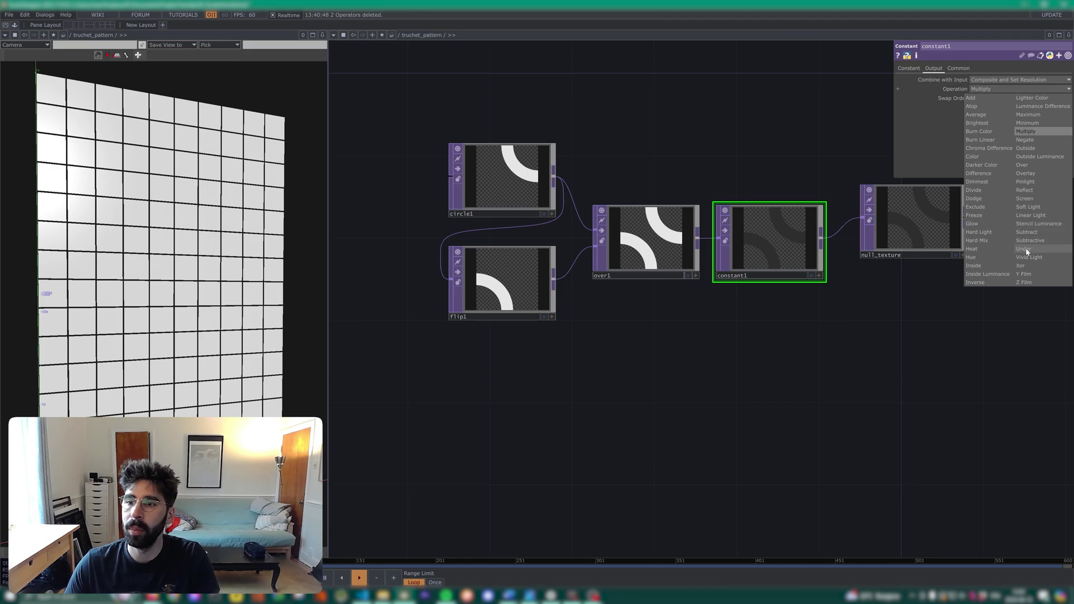
click(1044, 250)
scroll(884, 305, up, 3)
drag(916, 324, 799, 344)
drag(843, 237, 819, 275)
scroll(830, 296, down, 5)
scroll(649, 297, up, 5)
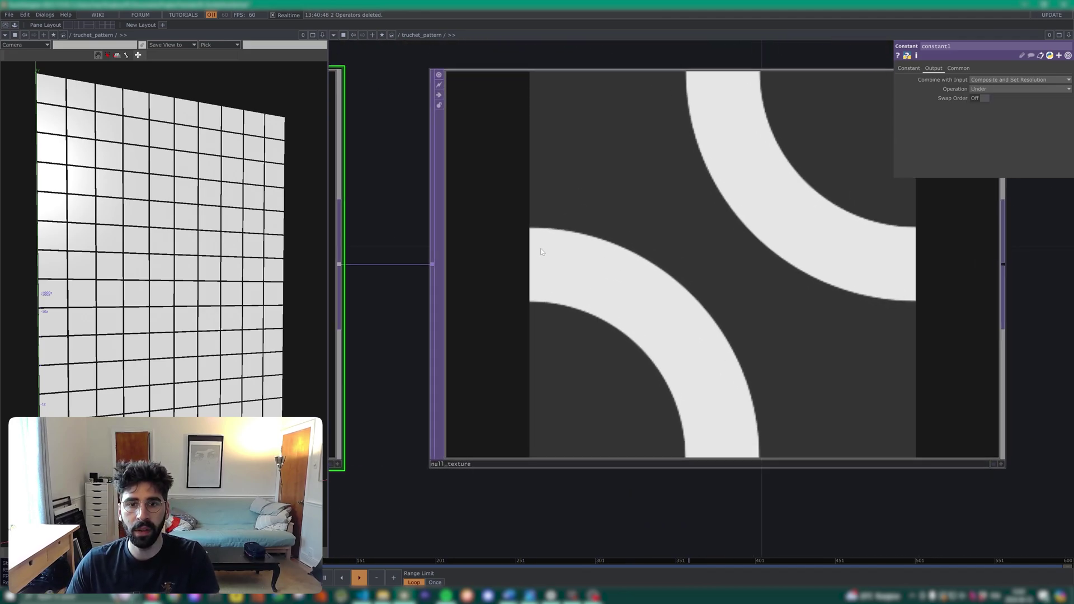
scroll(637, 262, down, 10)
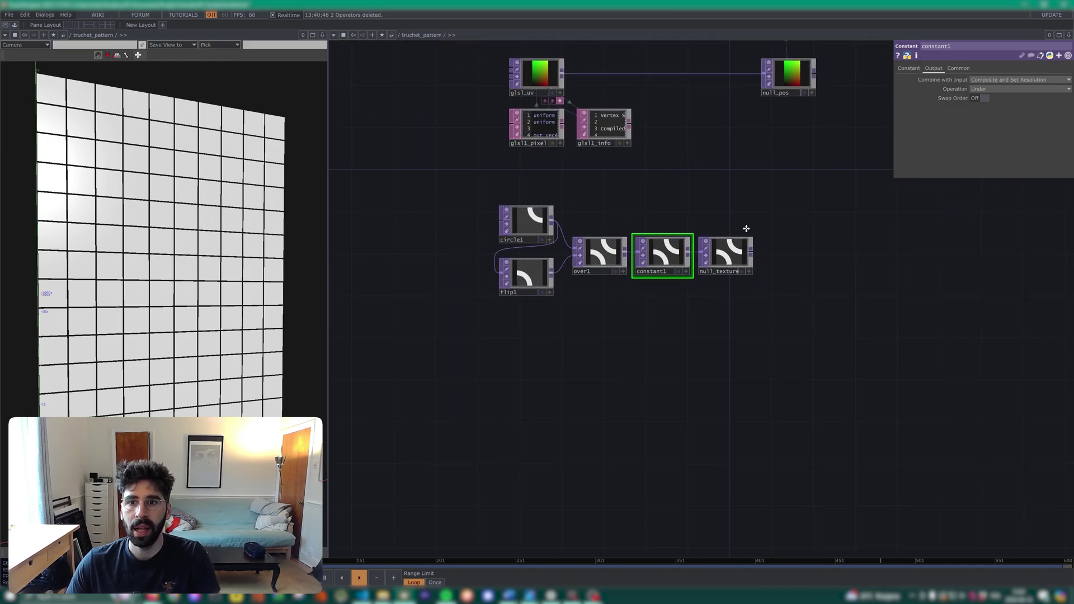
Add a Constant MAT and place it beside geo1.
key(Tab)
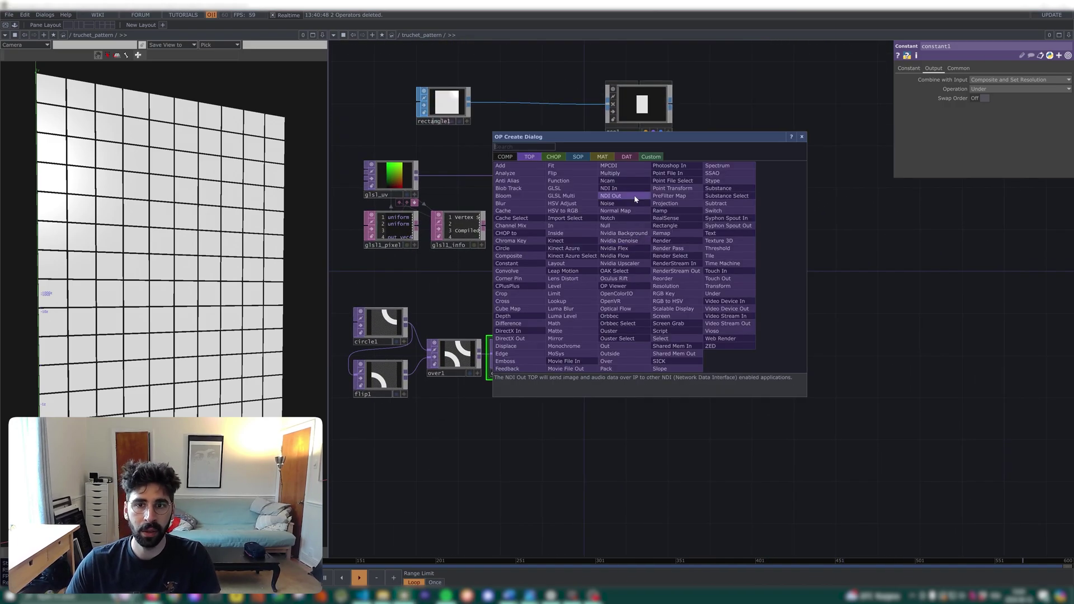
click(602, 156)
click(513, 165)
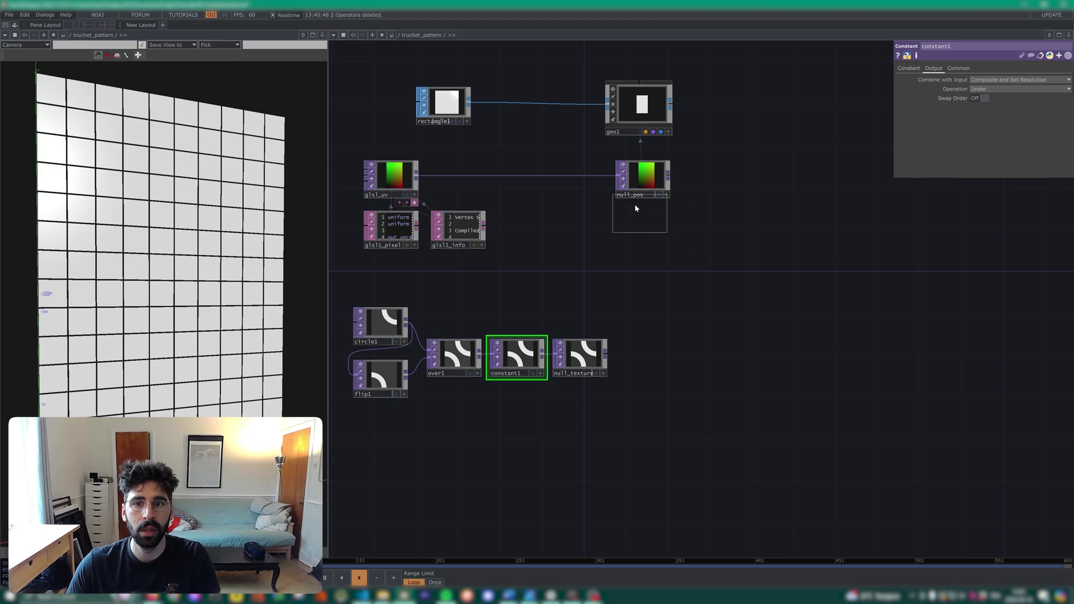
click(668, 121)
drag(668, 122, 712, 122)
Rename geo1 as geo_t and the Constant MAT as constant_mat.
click(633, 134)
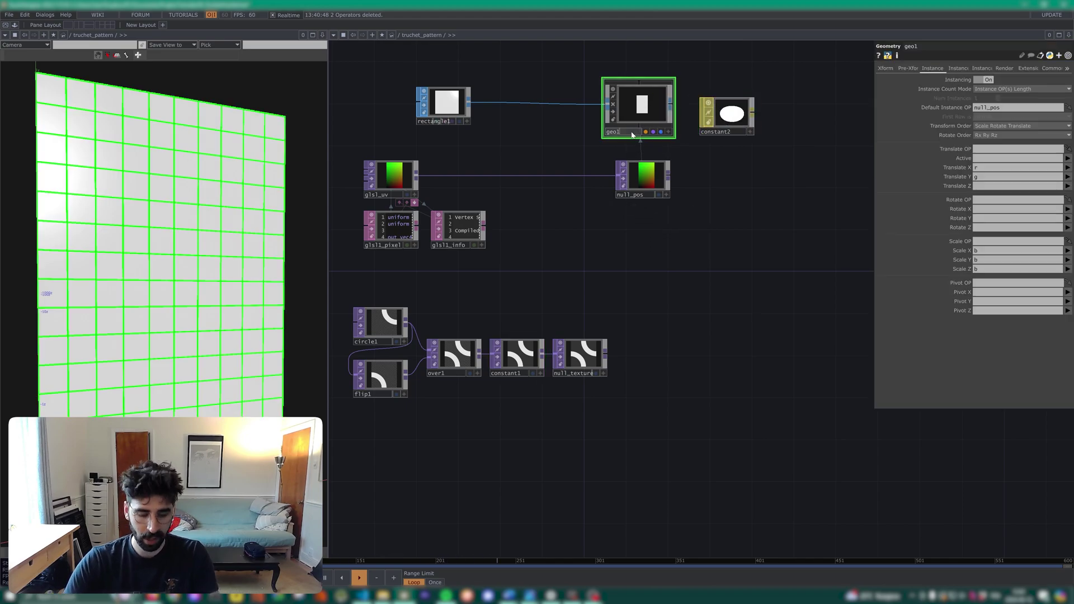
key(Return)
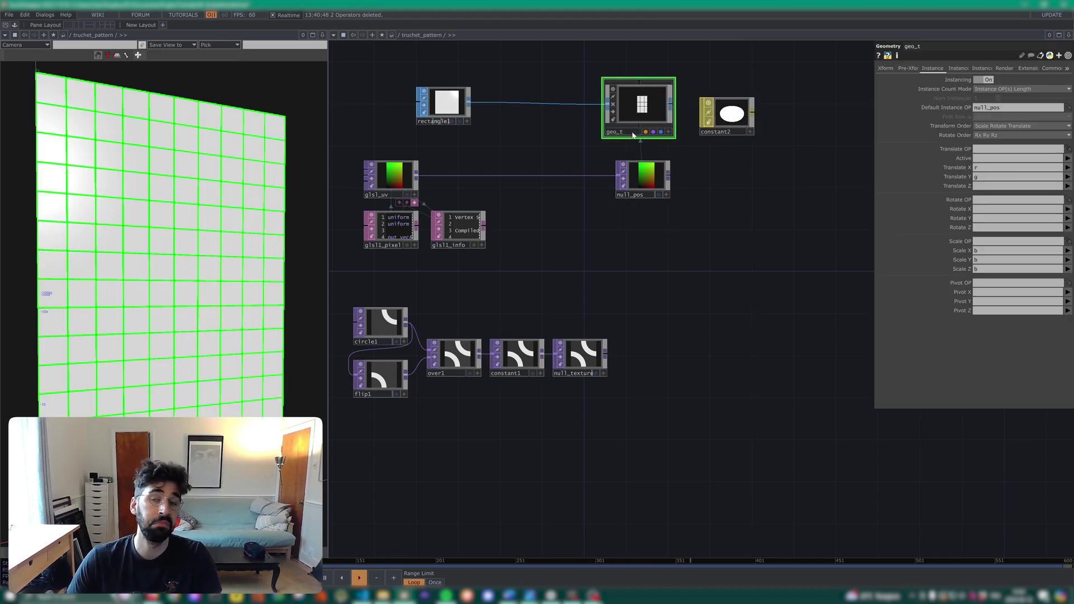
click(730, 133)
text(constant_mat)
key(Return)
Assign null_texture as constant_mat's Color Map, apply constant_mat as geo_t's material, and inspect the textured grid.
drag(738, 118, 769, 139)
drag(582, 358, 747, 182)
drag(758, 148, 636, 104)
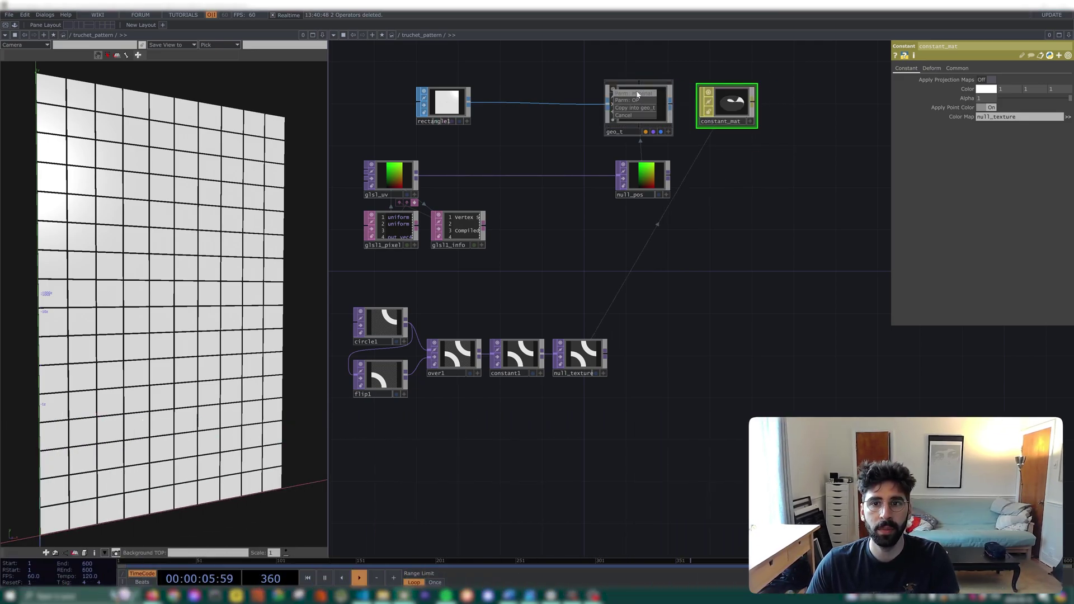
click(636, 94)
drag(194, 329, 186, 297)
scroll(166, 303, up, 5)
scroll(186, 296, down, 8)
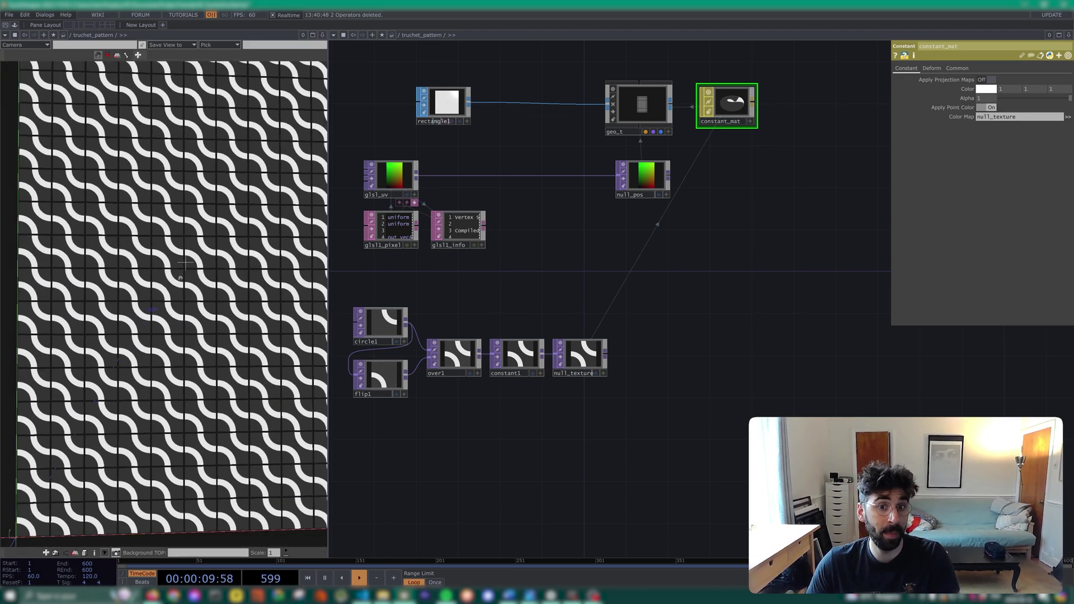
Move the tile texture nodes further below the instancing nodes and place constant_mat directly above geo_t.
drag(665, 400, 381, 429)
drag(726, 93, 644, 110)
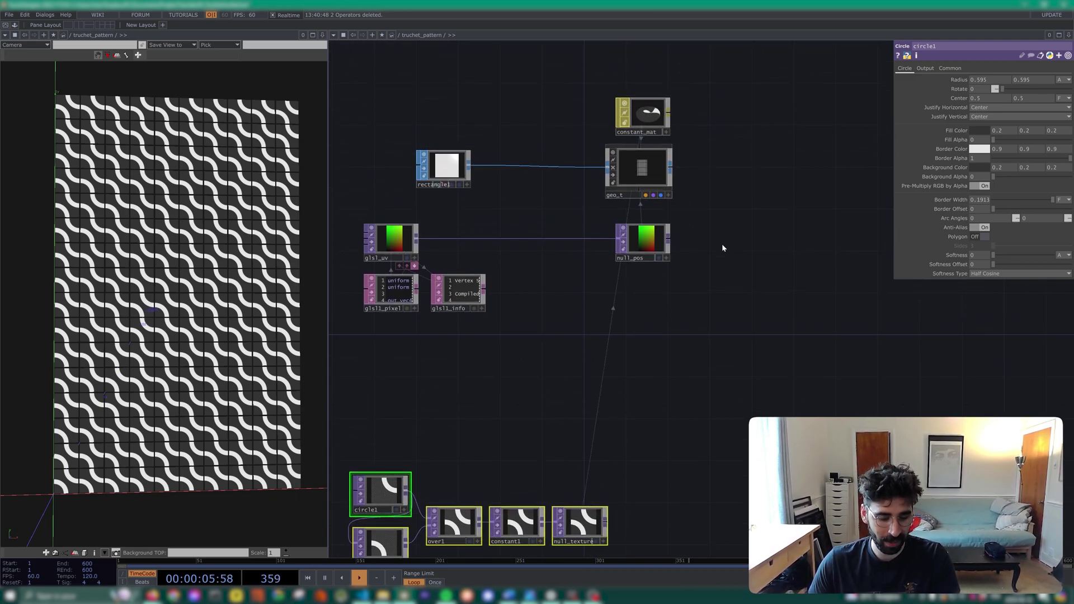
drag(727, 274, 774, 237)
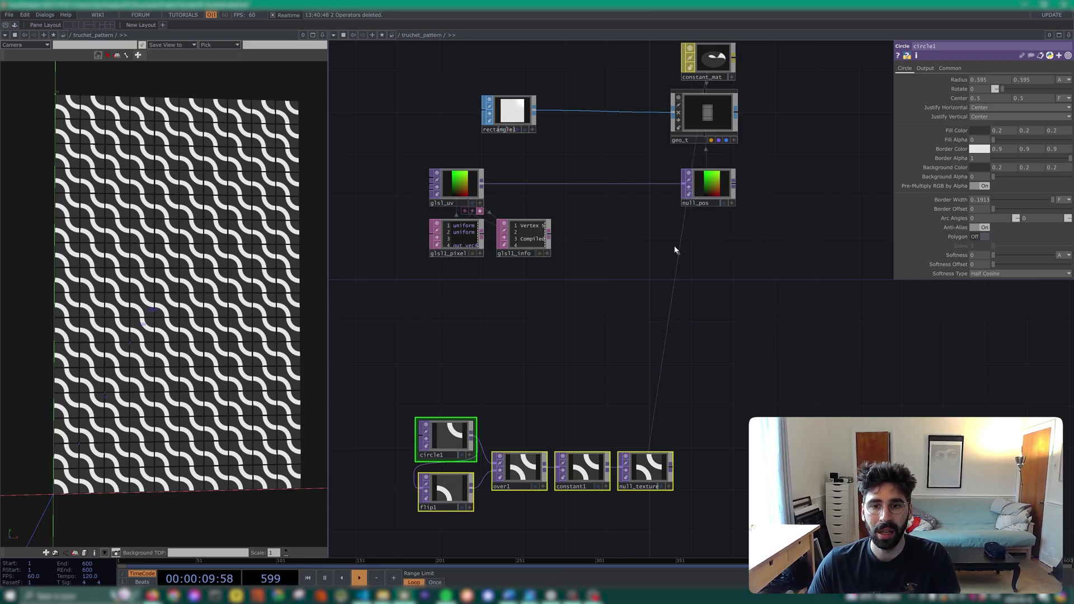
Move glsl_uv farther away from null_pos and collapse its docked shader DATs.
drag(627, 264, 804, 270)
right_drag(795, 322, 653, 214)
drag(655, 217, 447, 222)
click(463, 218)
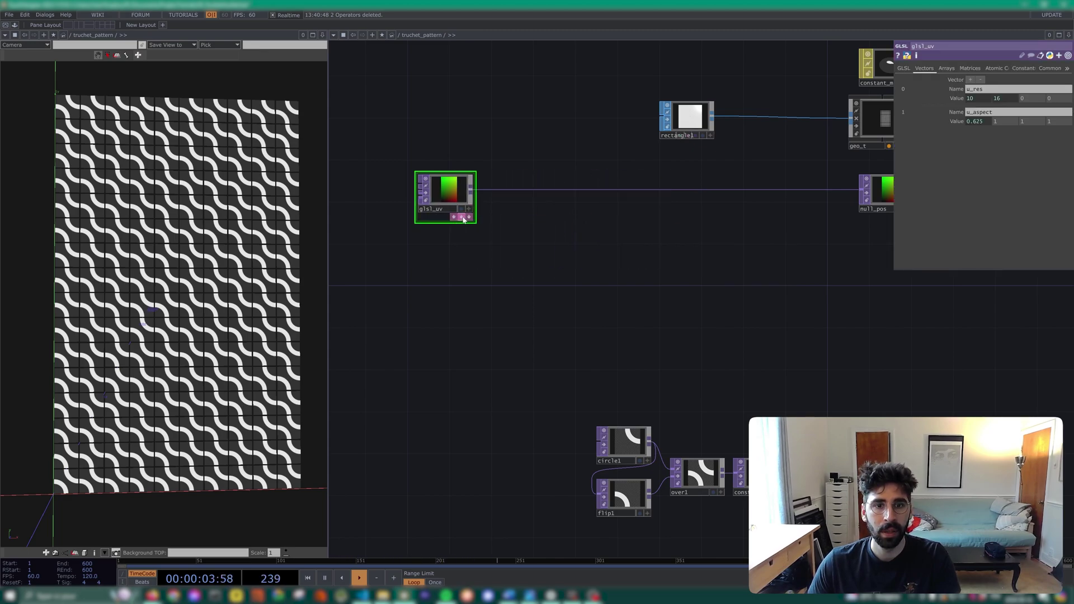
Branch a Noise TOP off glsl_uv and place it below the connection to null_pos.
scroll(490, 211, down, 3)
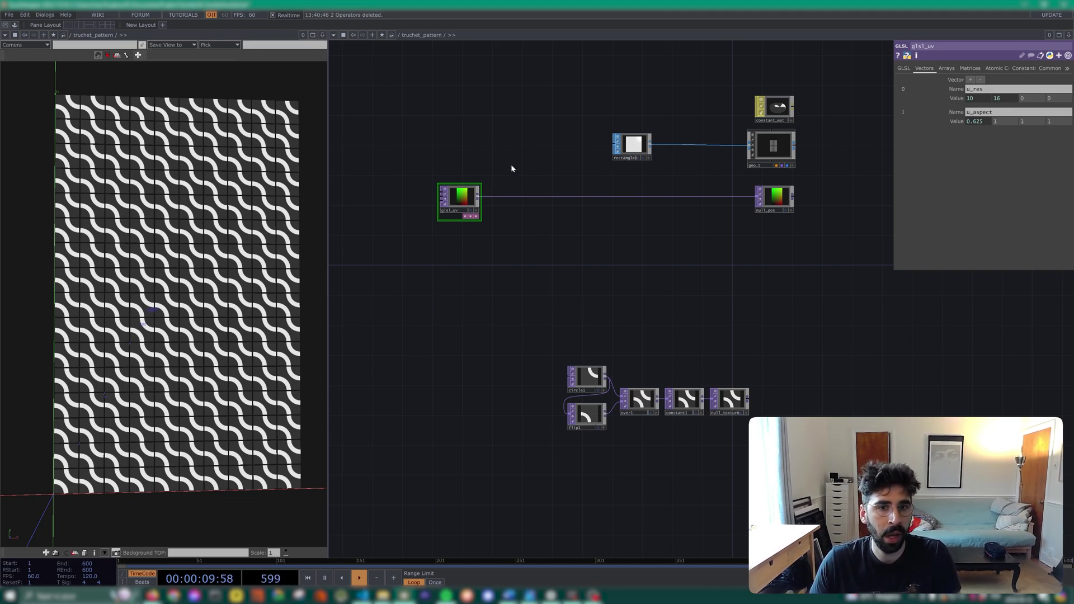
scroll(496, 195, up, 2)
right_click(462, 205)
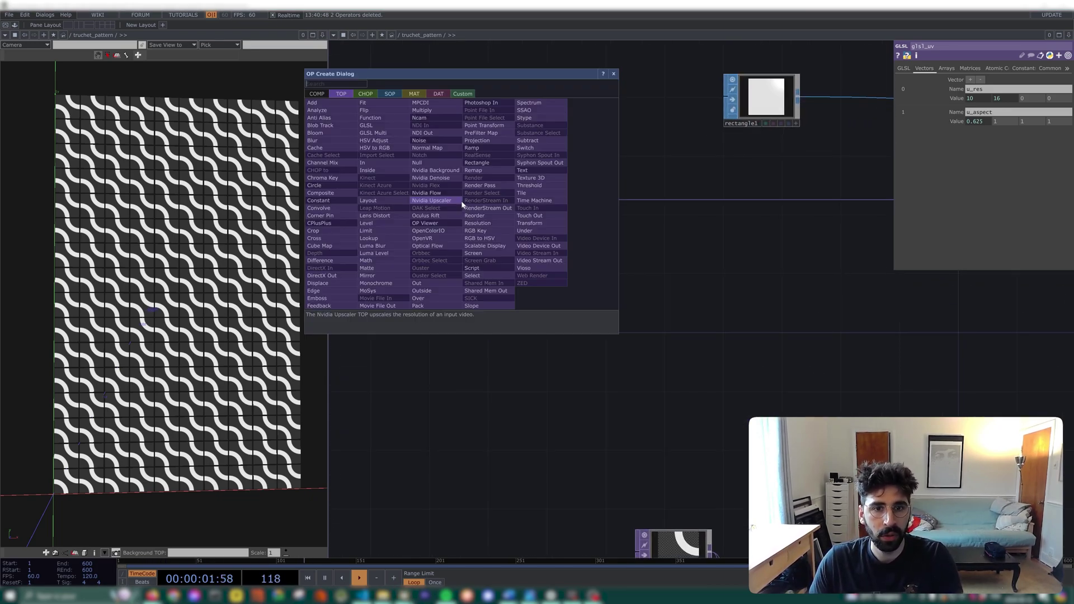
text(noiu)
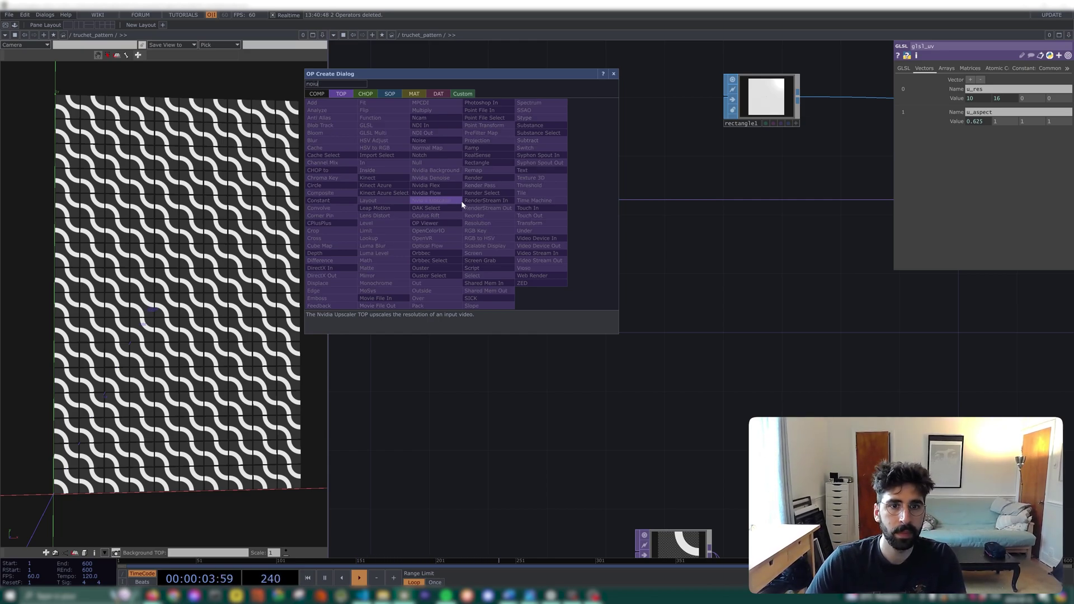
click(420, 140)
click(521, 301)
click(432, 210)
click(532, 295)
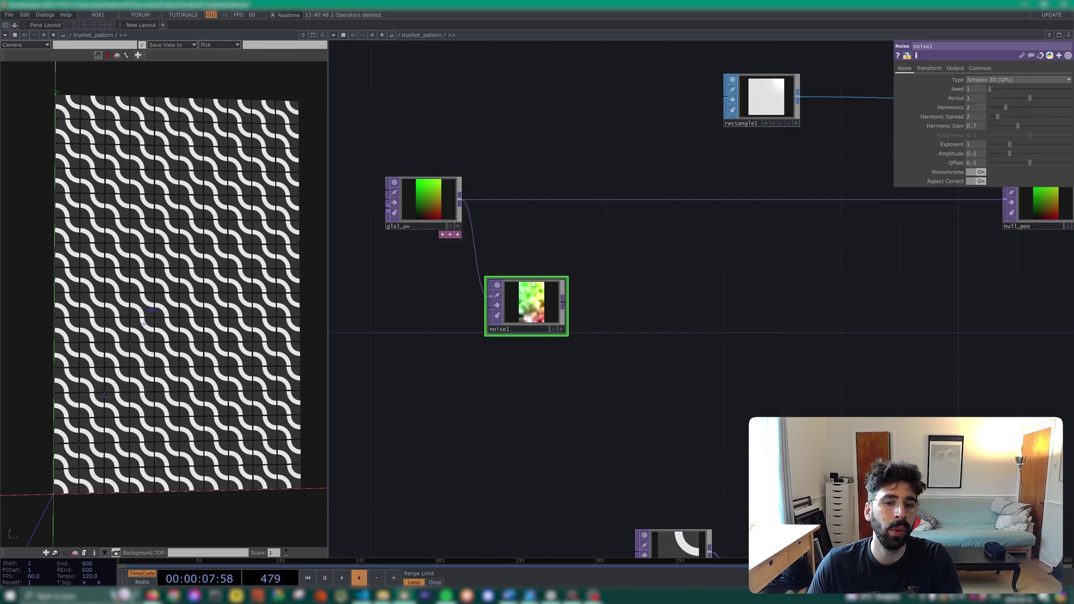
Set noise1's RGB output mode to Noise.
click(955, 67)
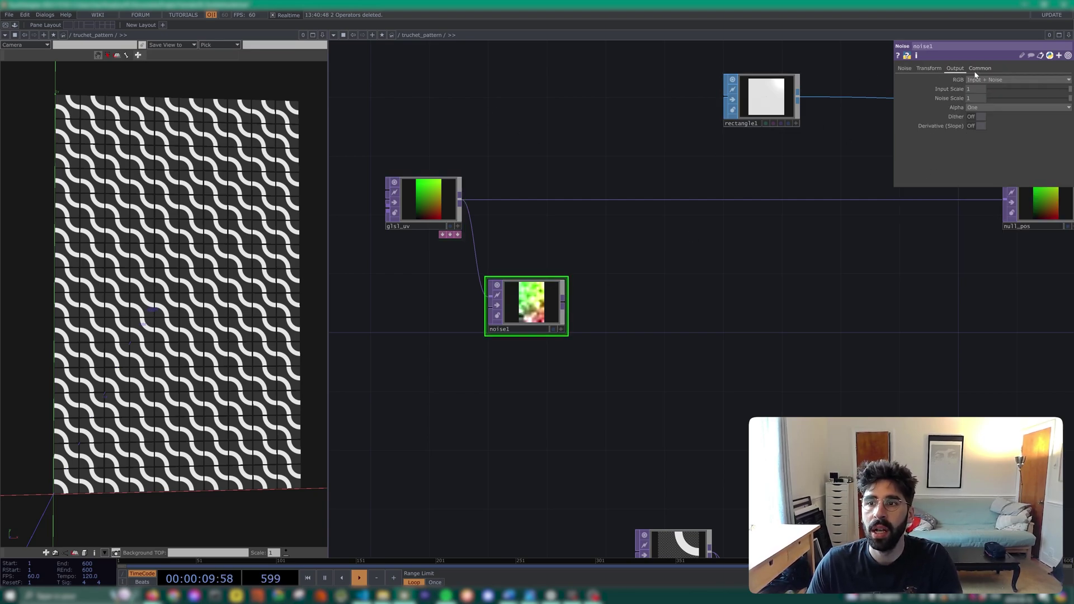
click(984, 80)
click(984, 88)
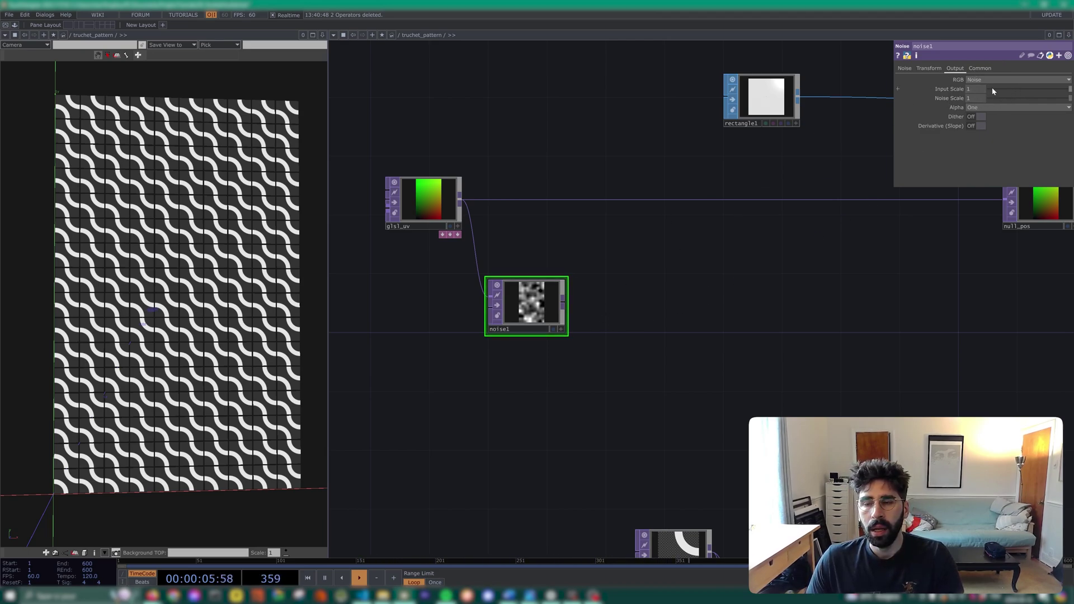
Set noise1's input and viewer smoothness to Nearest Pixel and its pixel format to 32-bit float (RGBA).
click(978, 68)
click(1035, 126)
click(1030, 171)
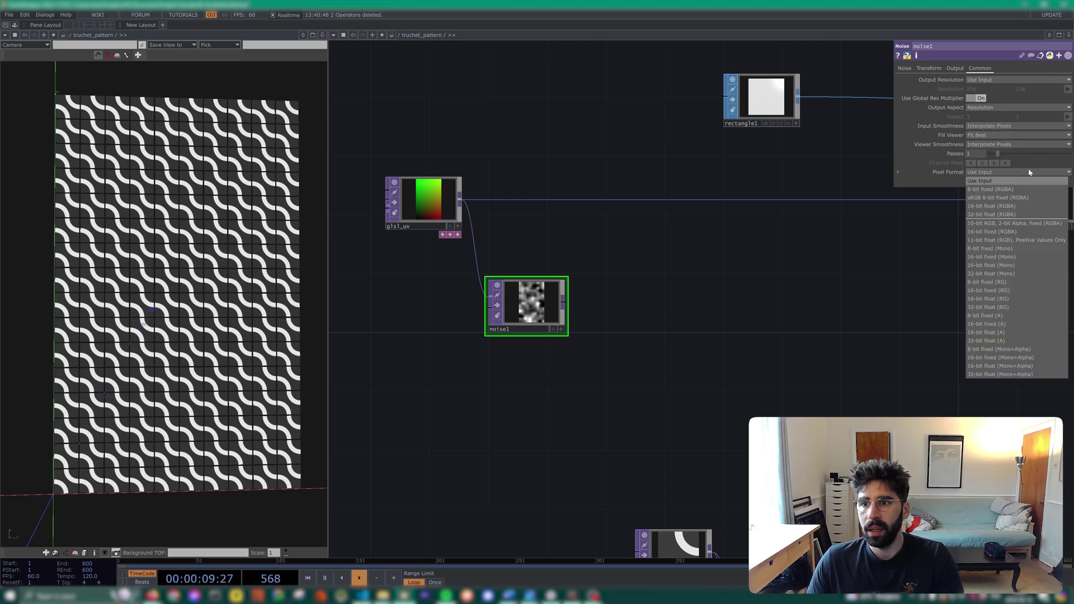
click(1003, 126)
click(994, 136)
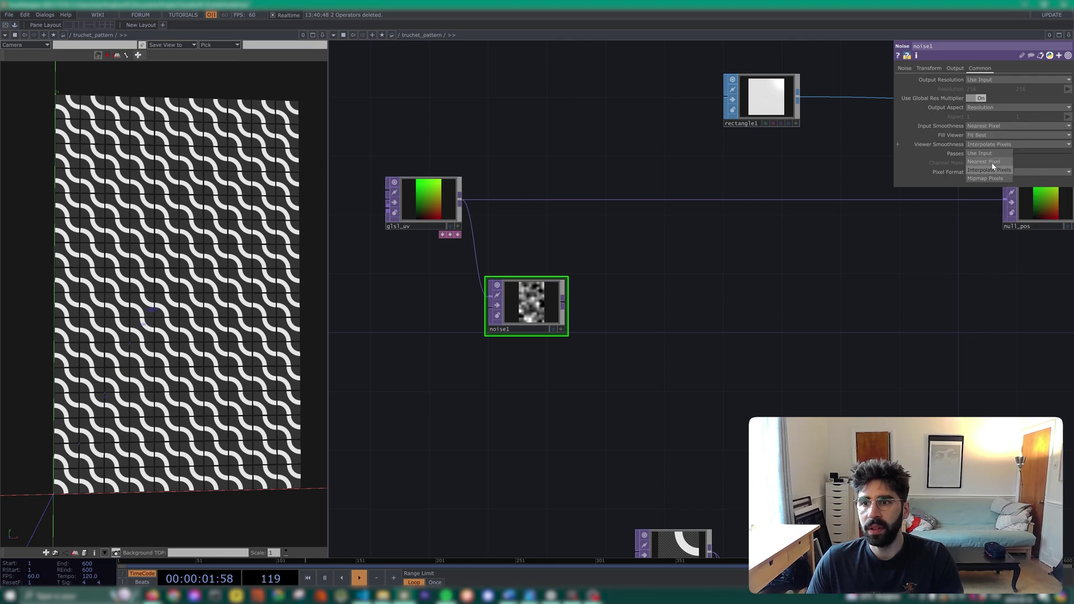
click(993, 172)
click(992, 214)
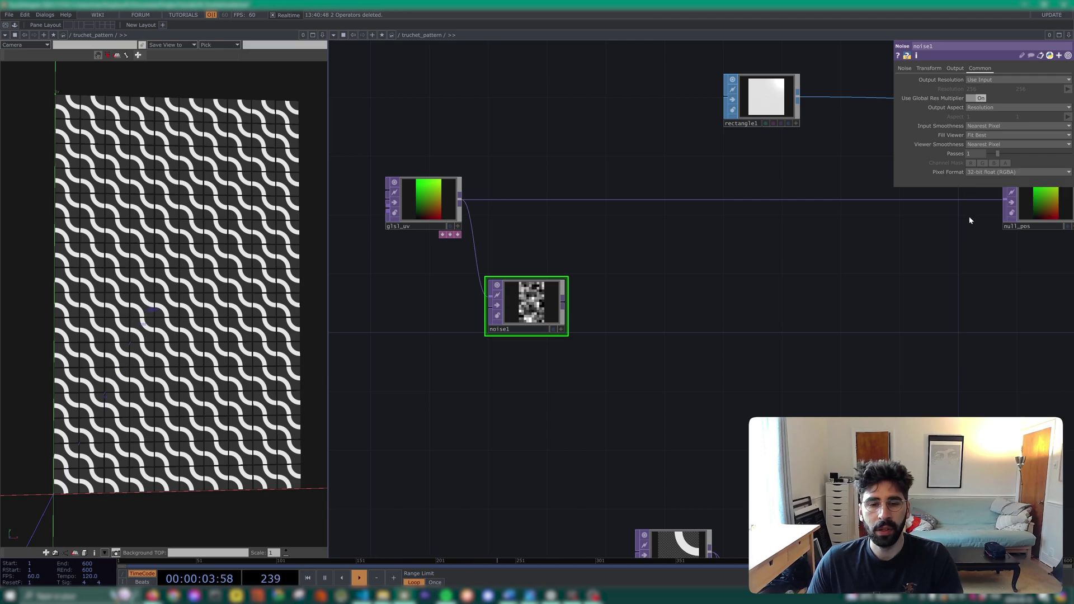
Set the offset of noise1 to 0.
scroll(560, 312, up, 5)
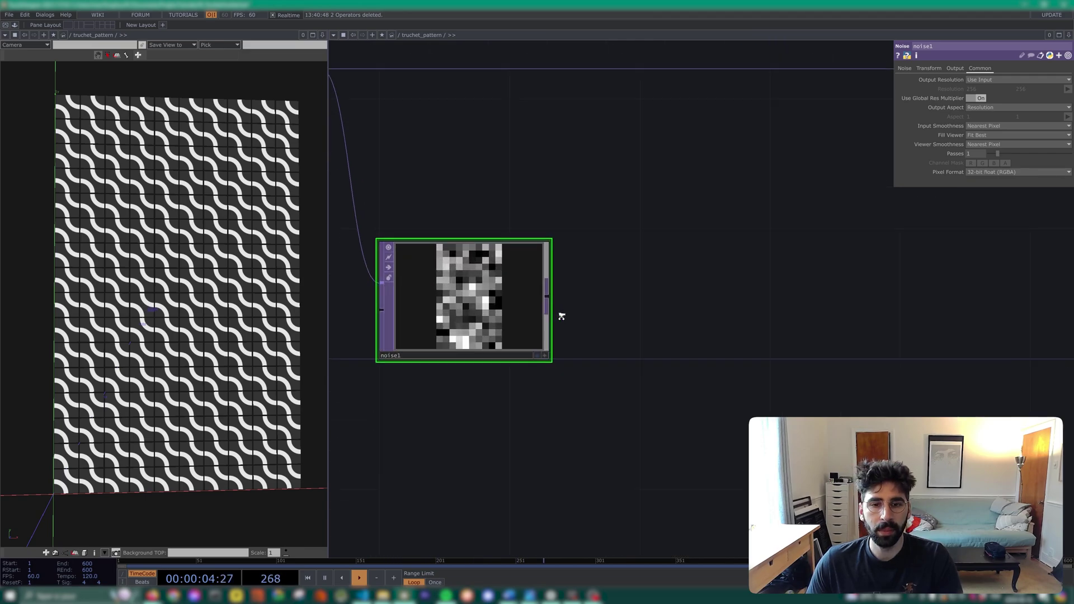
click(904, 68)
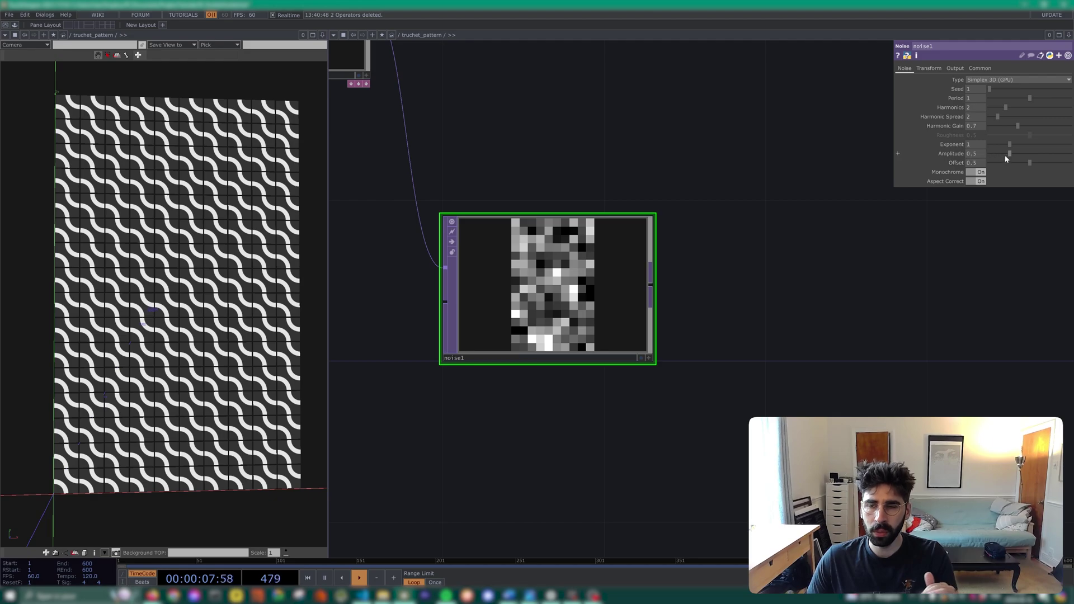
drag(1031, 163, 972, 163)
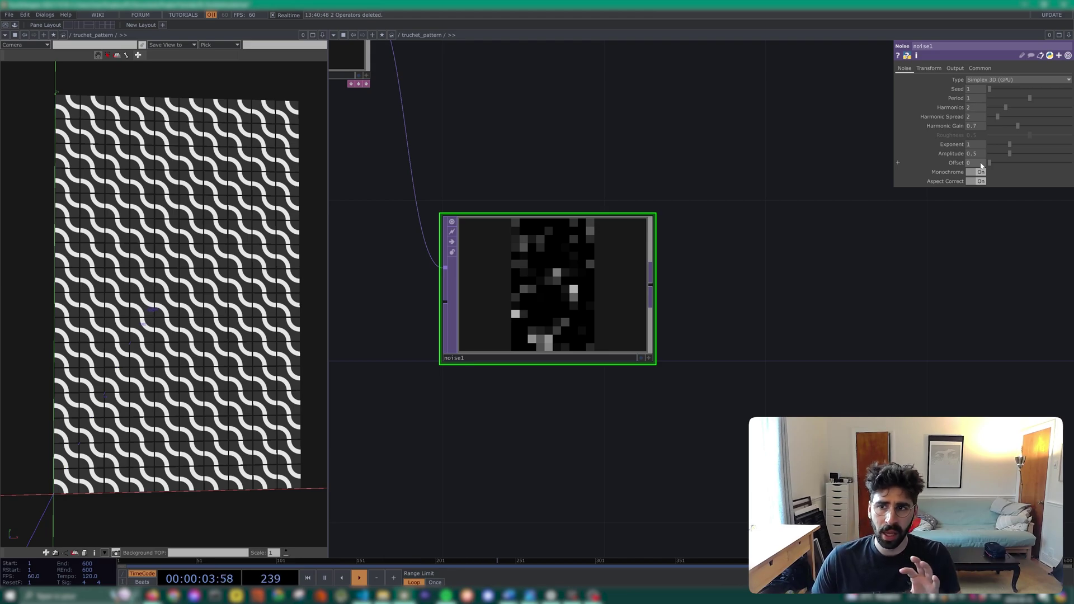
Add a Math TOP after noise1, fed by its output.
right_click(653, 288)
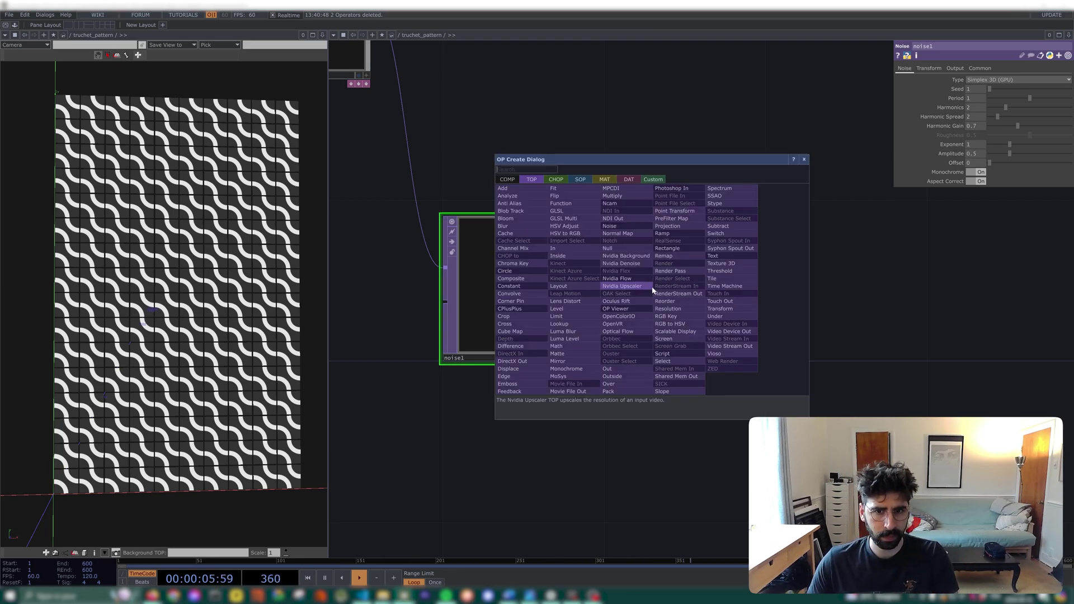
text(math)
key(Return)
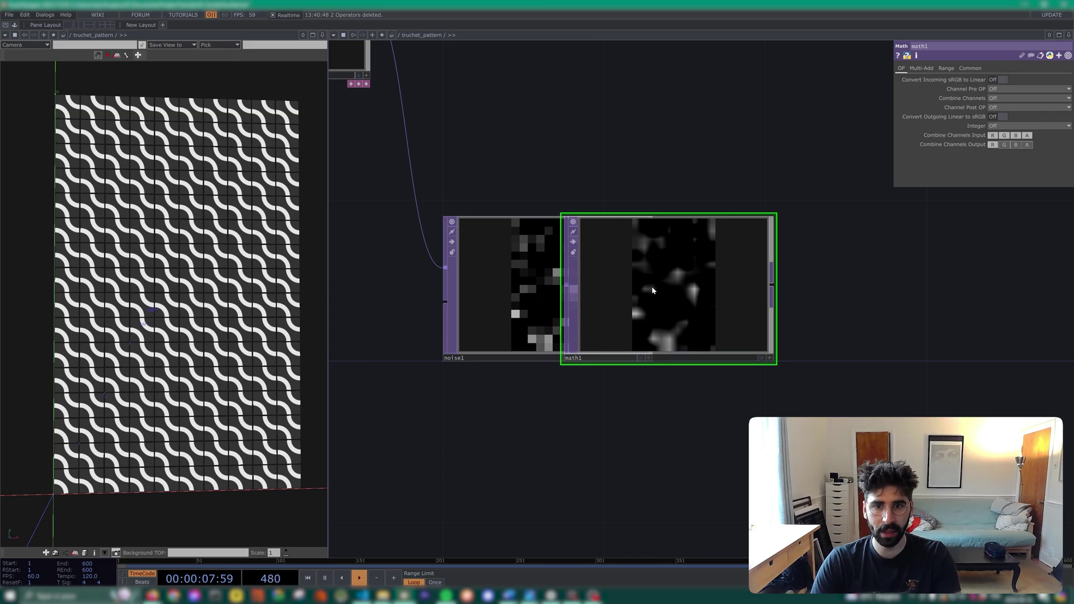
click(822, 276)
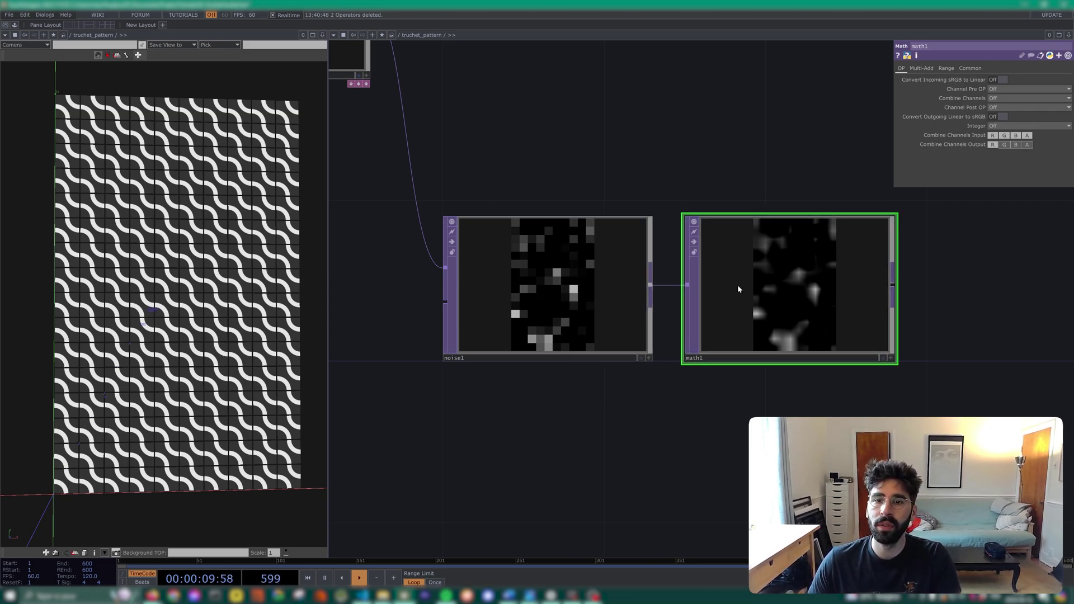
Remap math1's From Range of -0.5 to 0.5 onto a To Range of -360 to 360.
click(567, 259)
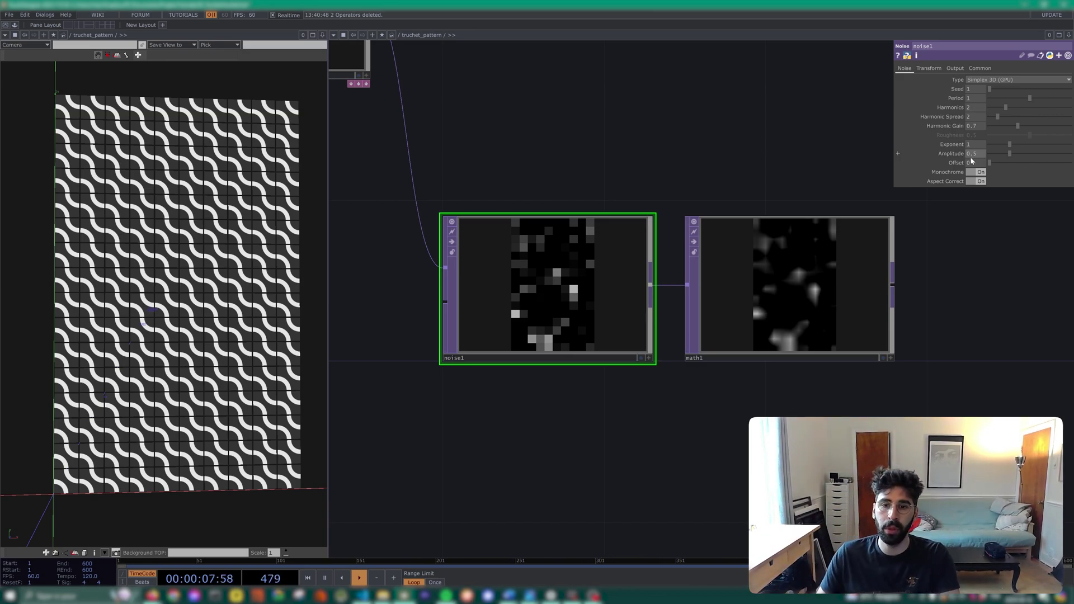
click(858, 258)
click(946, 68)
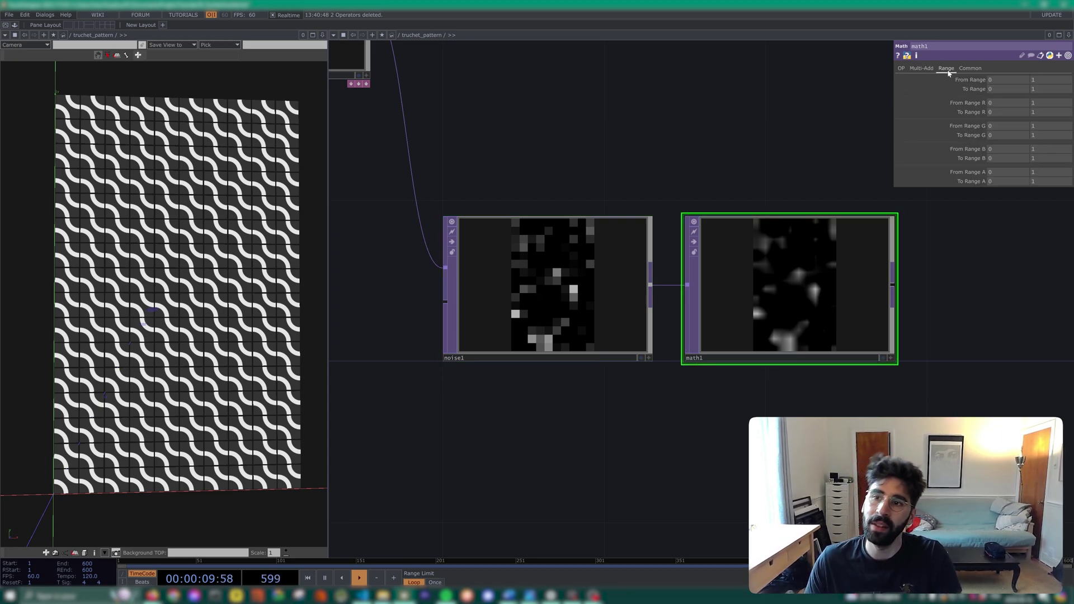
text(-.5)
key(Tab)
text(.5)
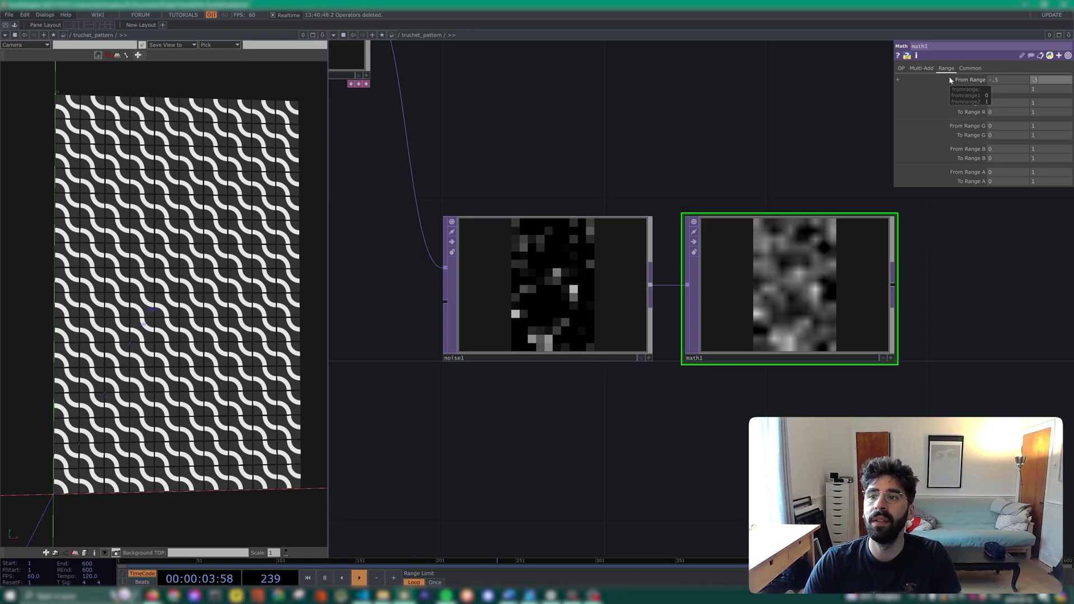
key(Tab)
text(-360)
key(Tab)
text(360)
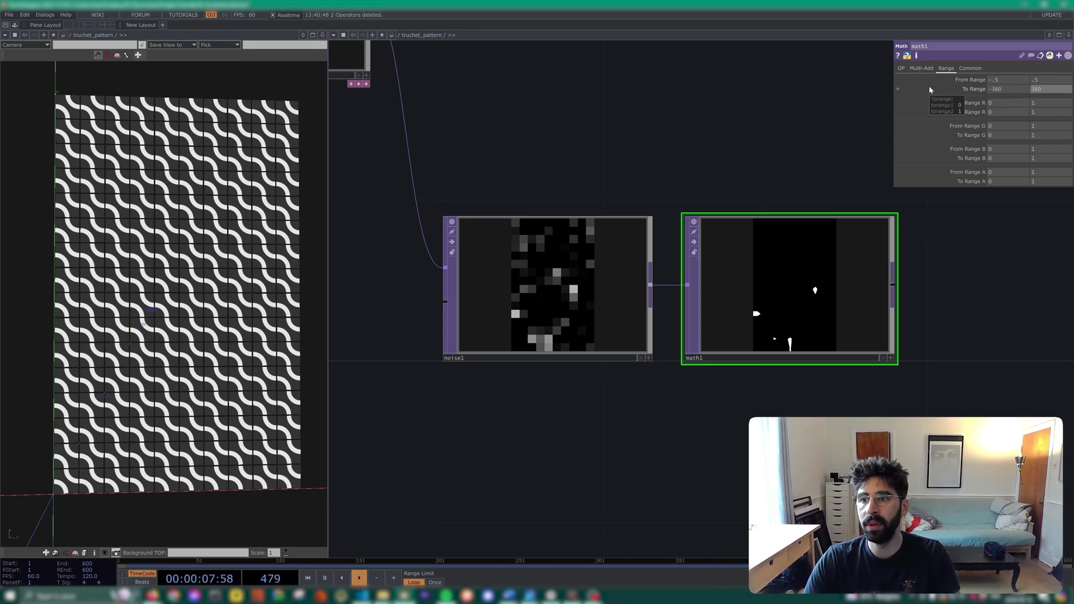
Append a Null TOP to math1, place it below null_pos, and rename it null_orient.
scroll(782, 282, down, 4)
drag(829, 341, 702, 381)
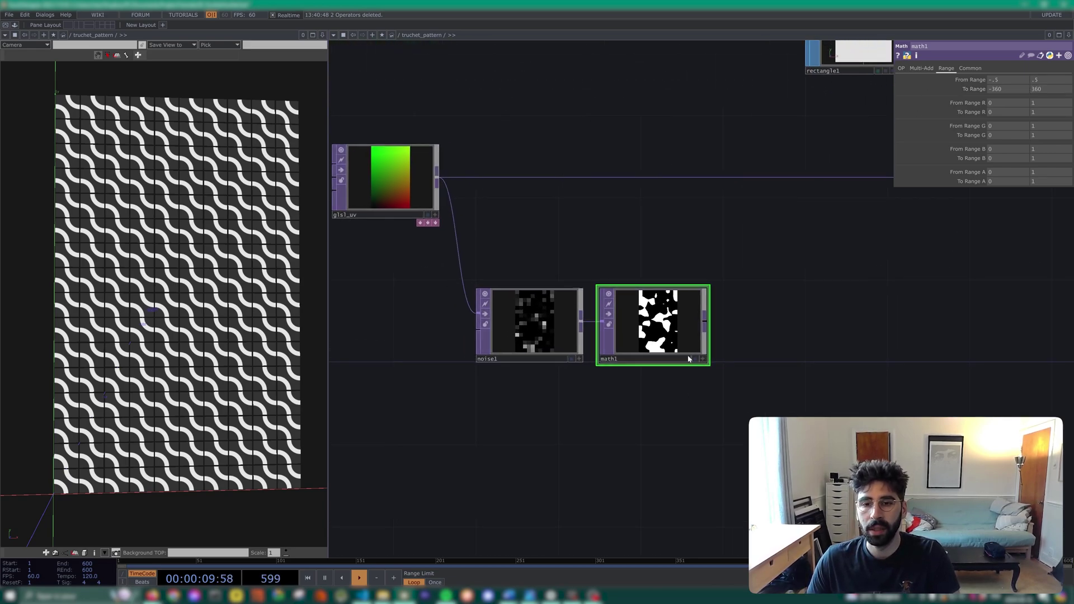
key(alt+n)
scroll(994, 323, down, 4)
click(1022, 319)
drag(851, 379, 560, 401)
drag(739, 354, 828, 362)
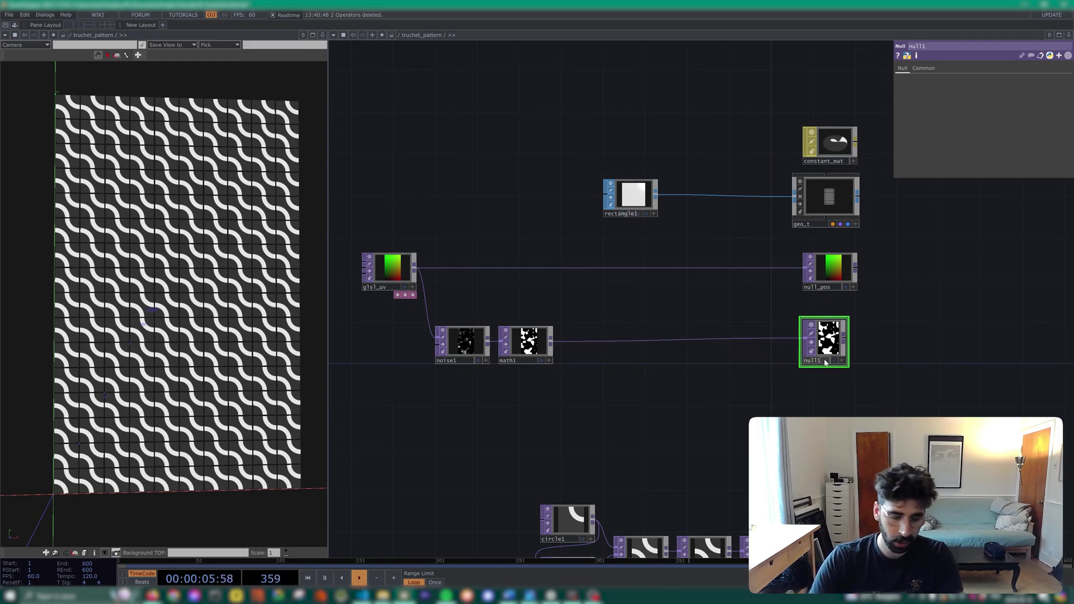
text(rient)
key(Return)
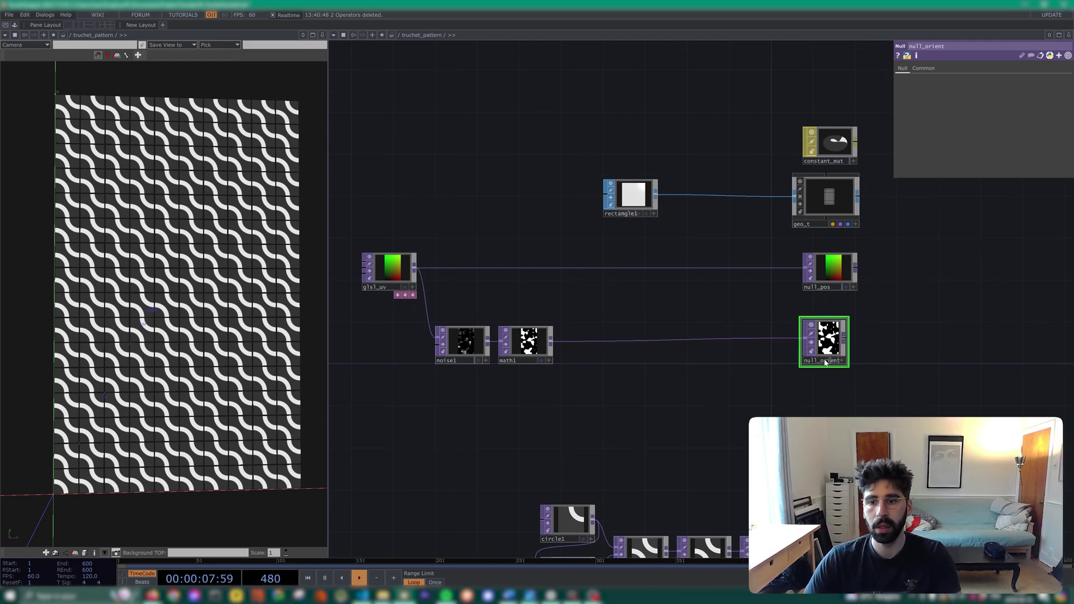
Set geo_t's instance Rotate OP to null_orient and its Rotate X, Y and Z to the r channel.
middle_click(828, 350)
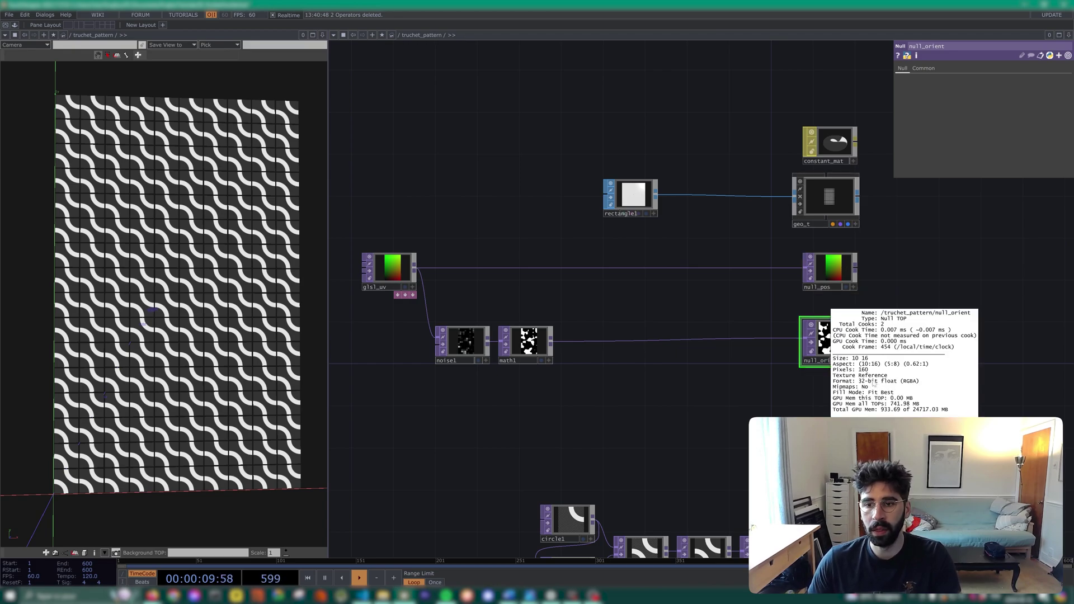
click(835, 205)
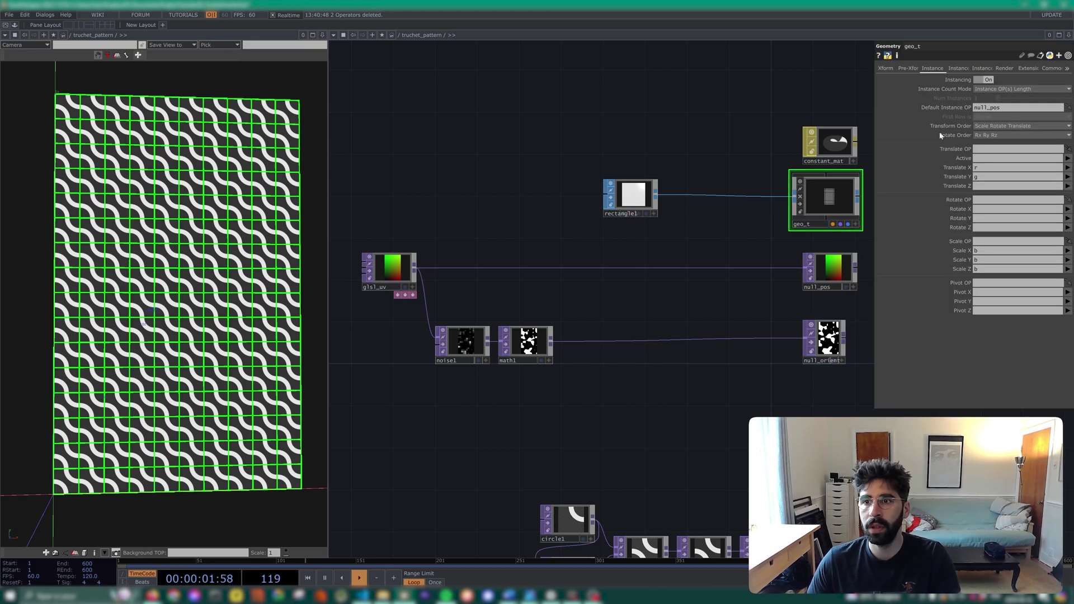
drag(828, 341, 991, 200)
click(986, 209)
text(r)
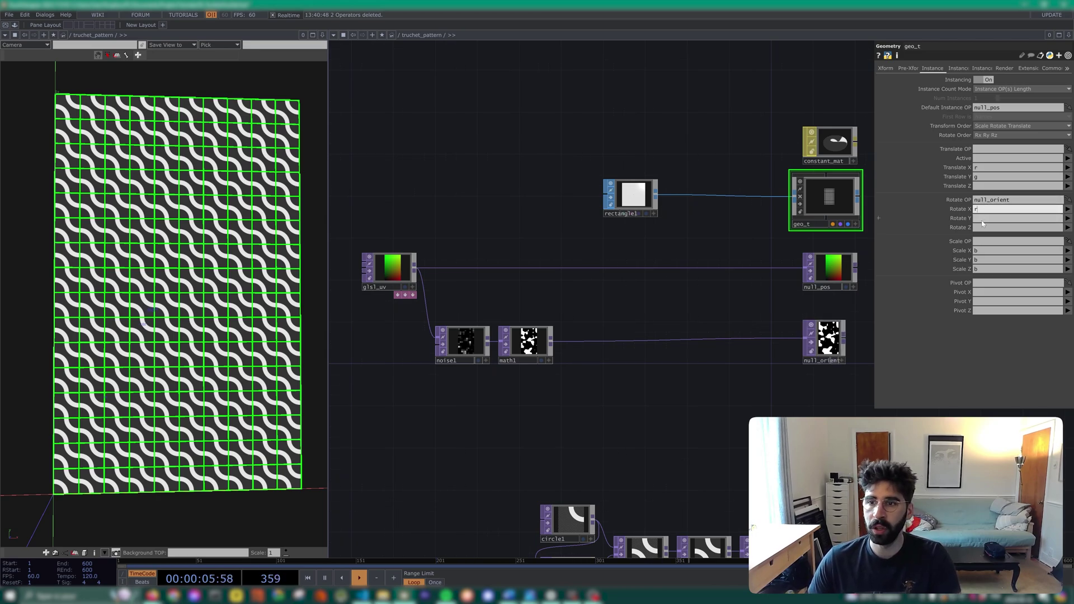
click(982, 220)
text(r)
click(982, 228)
text(r)
click(698, 311)
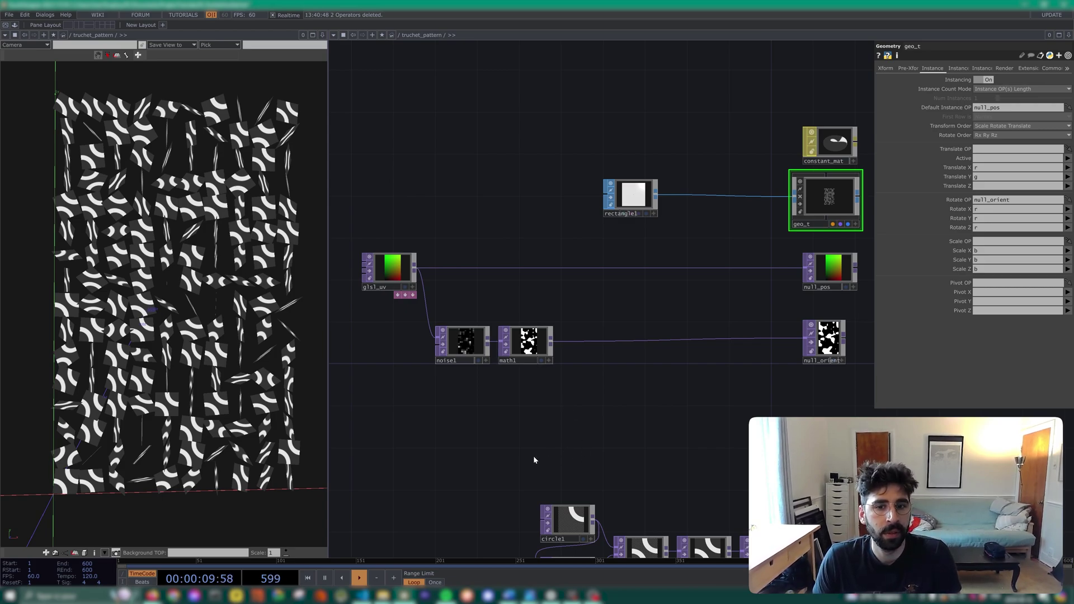
mouse_move(235, 302)
mouse_down()
mouse_move(163, 304)
mouse_move(235, 302)
mouse_up()
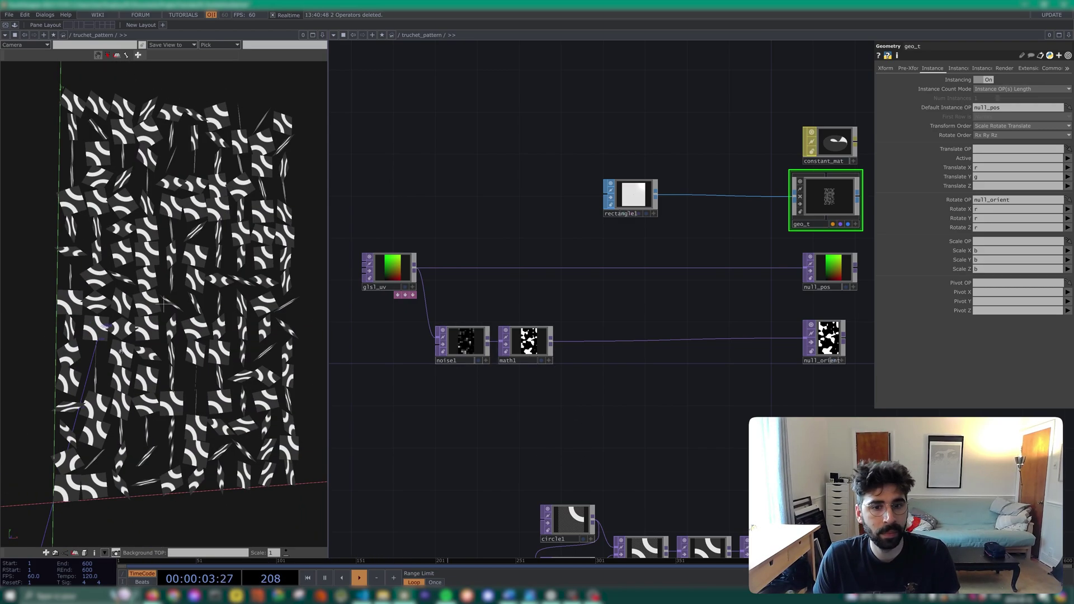
Insert a Limit TOP between math1 and null_orient and space it away from math1.
right_click(552, 344)
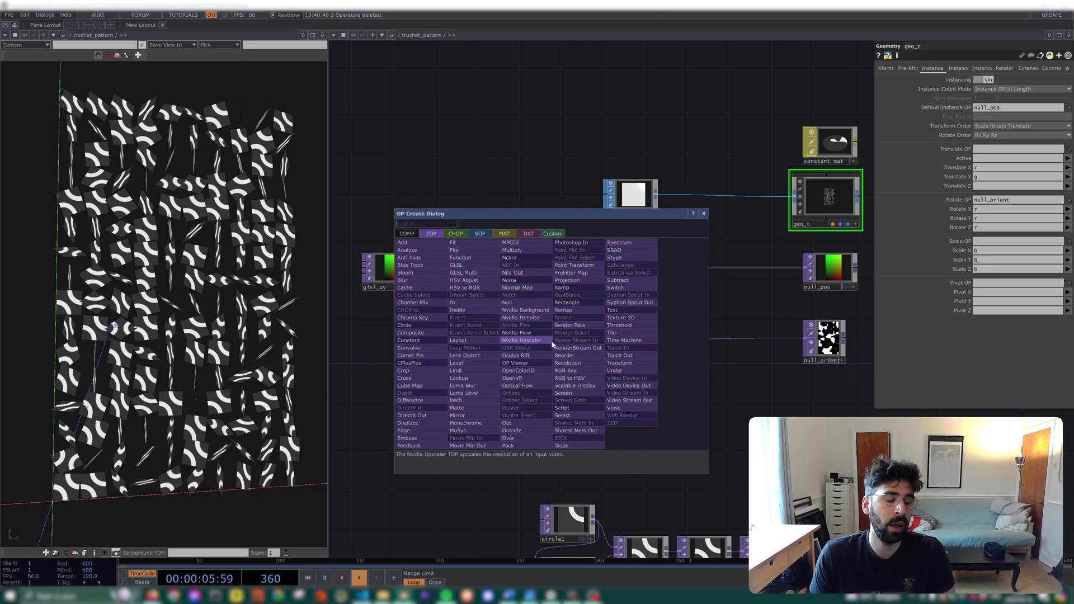
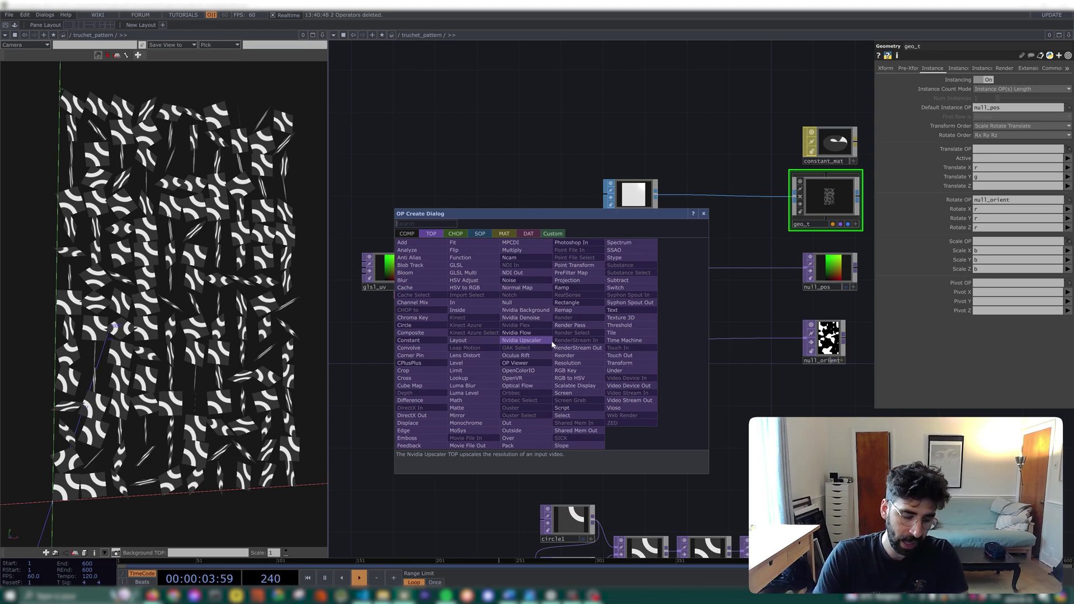
text(limi)
key(Return)
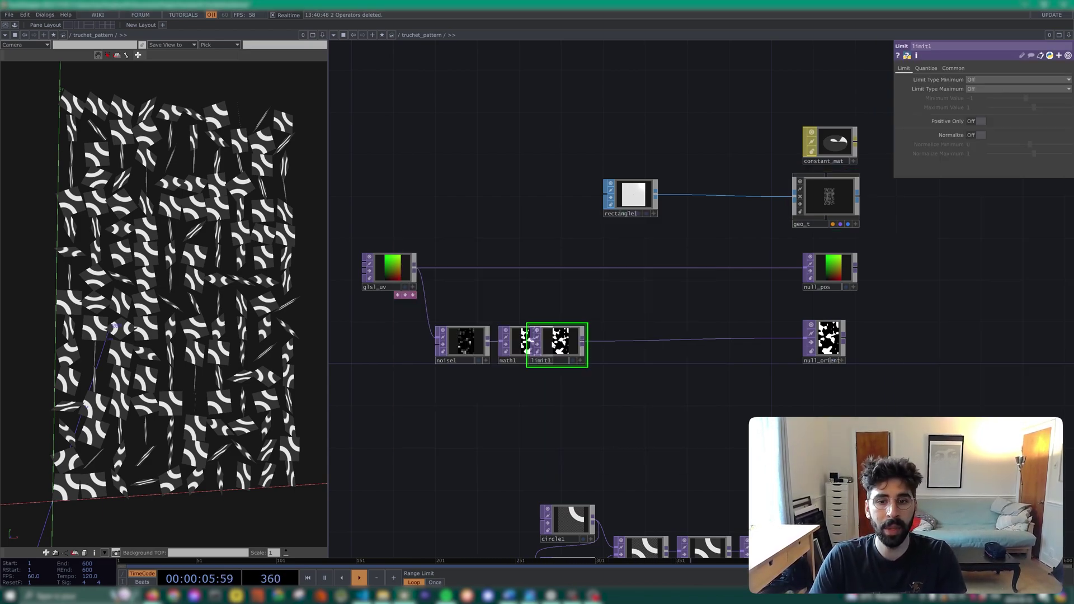
drag(557, 342, 621, 346)
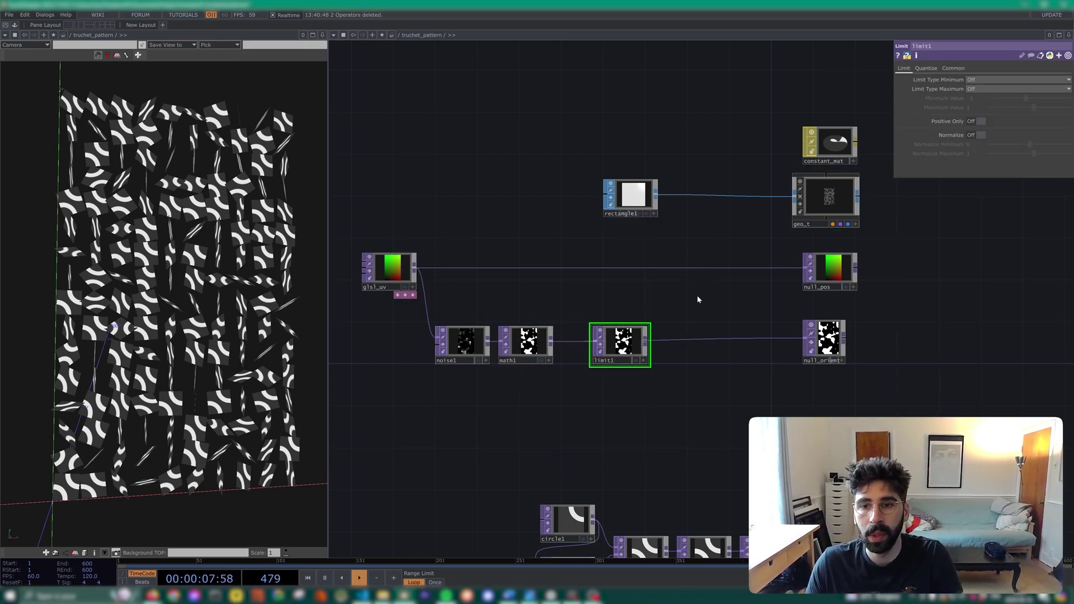
Set limit1 to quantize values by Round with a value step of 90.
click(930, 69)
click(986, 80)
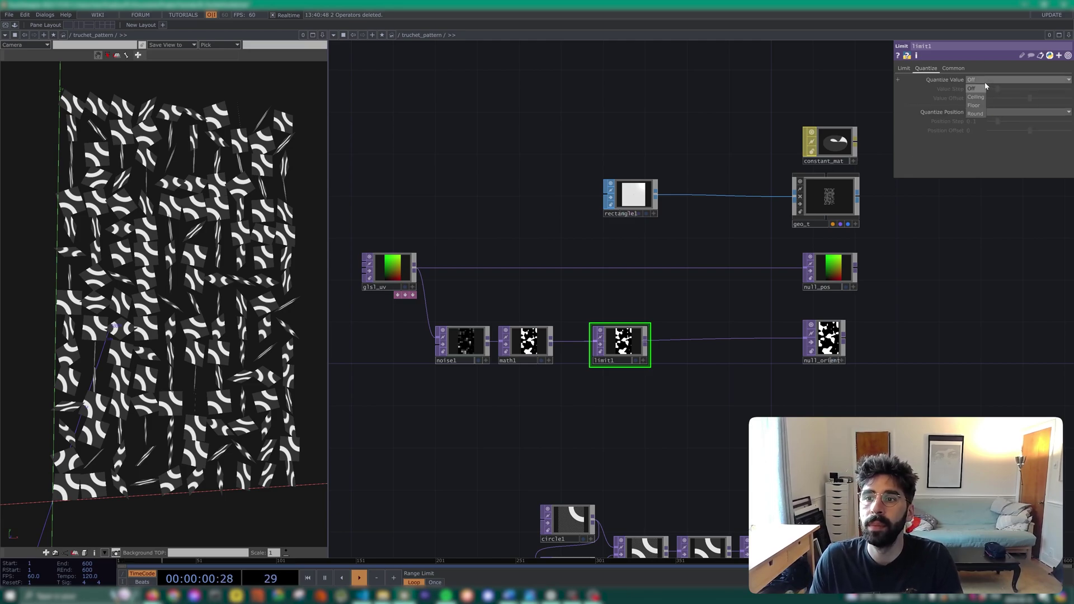
click(975, 113)
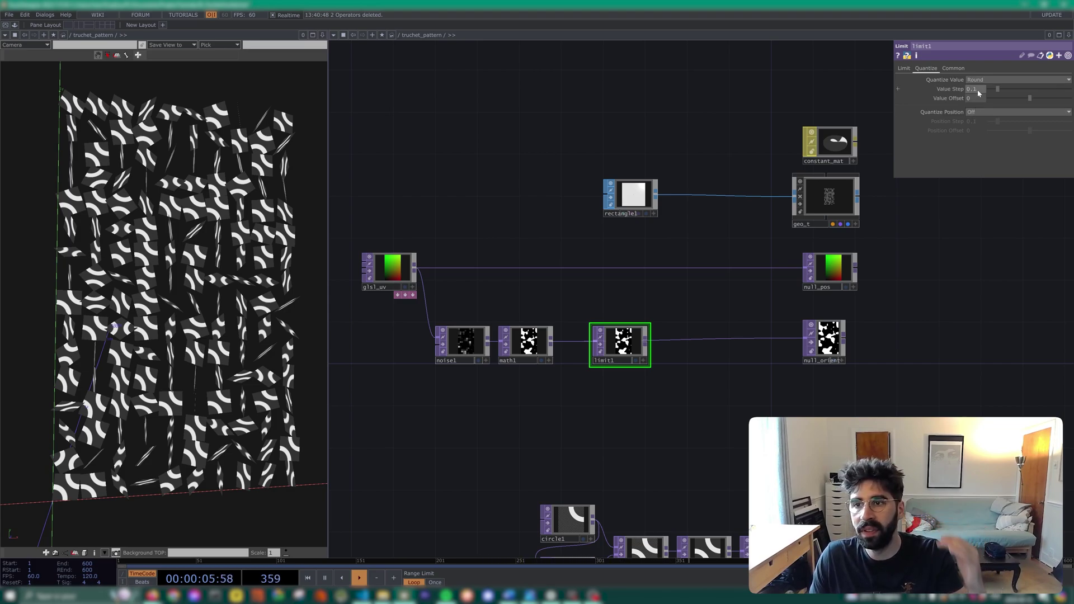
text(90)
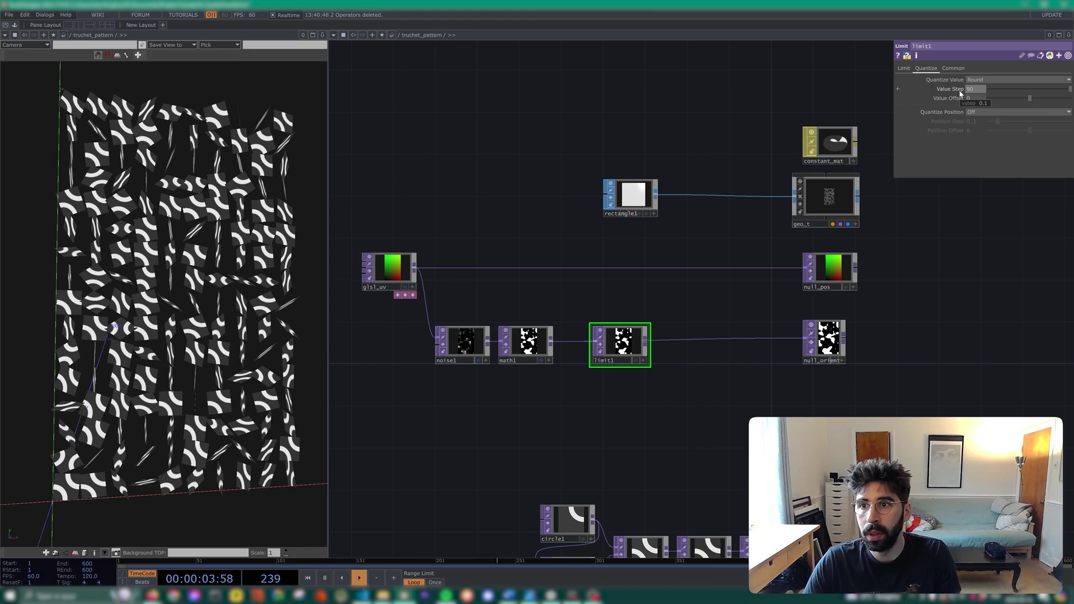
Clear the instance Rotate X and Rotate Y channels on geo_t, keeping only Rotate Z.
mouse_move(638, 350)
mouse_down()
mouse_move(627, 383)
mouse_move(653, 341)
mouse_up()
drag(605, 381, 603, 348)
scroll(461, 359, up, 4)
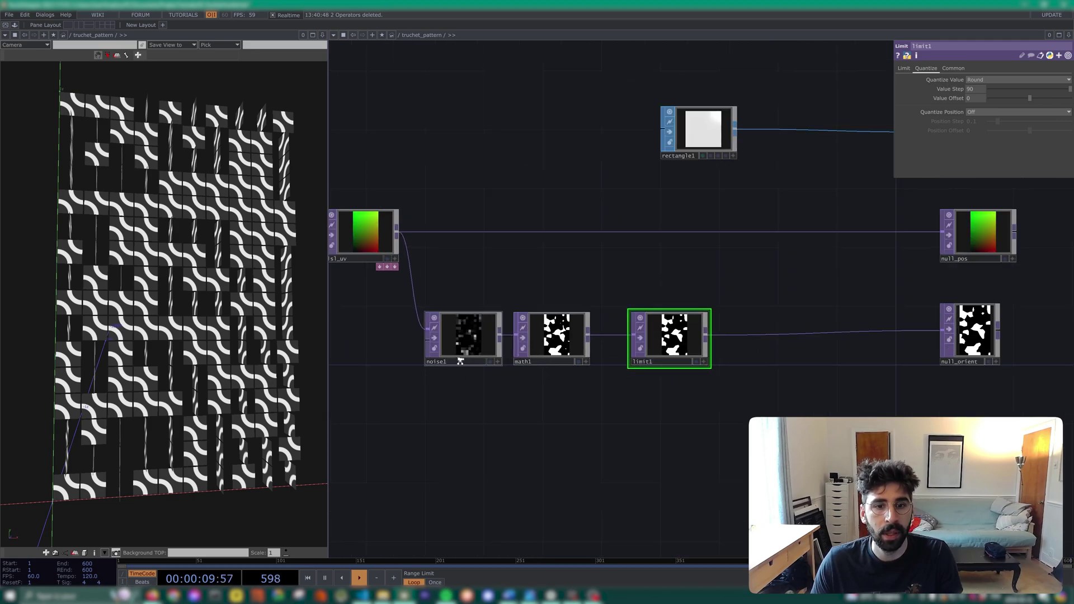
drag(479, 404, 604, 404)
drag(215, 297, 187, 278)
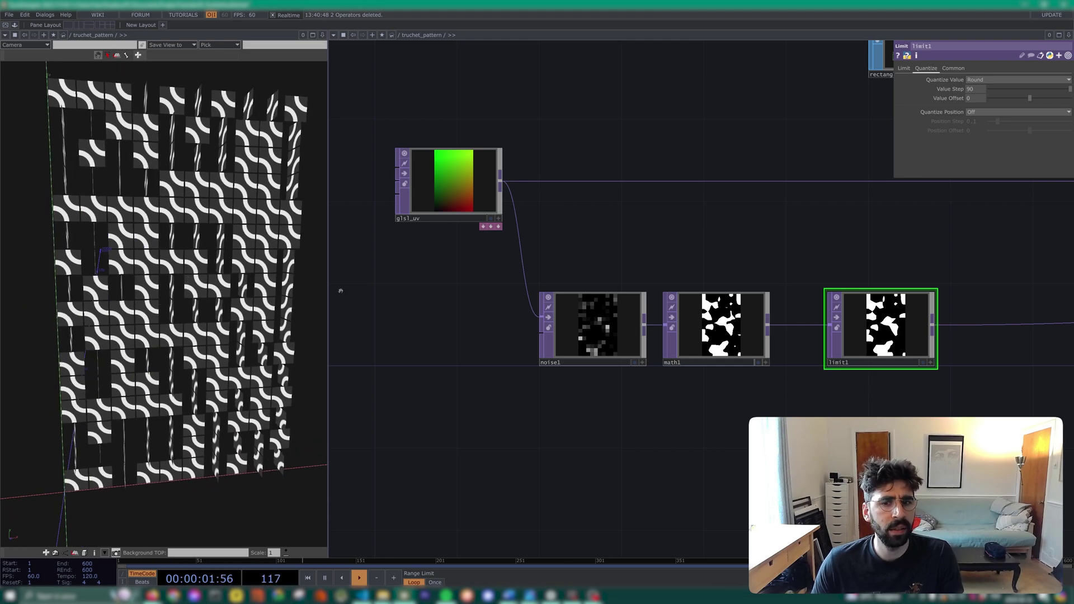
scroll(588, 330, down, 5)
click(832, 239)
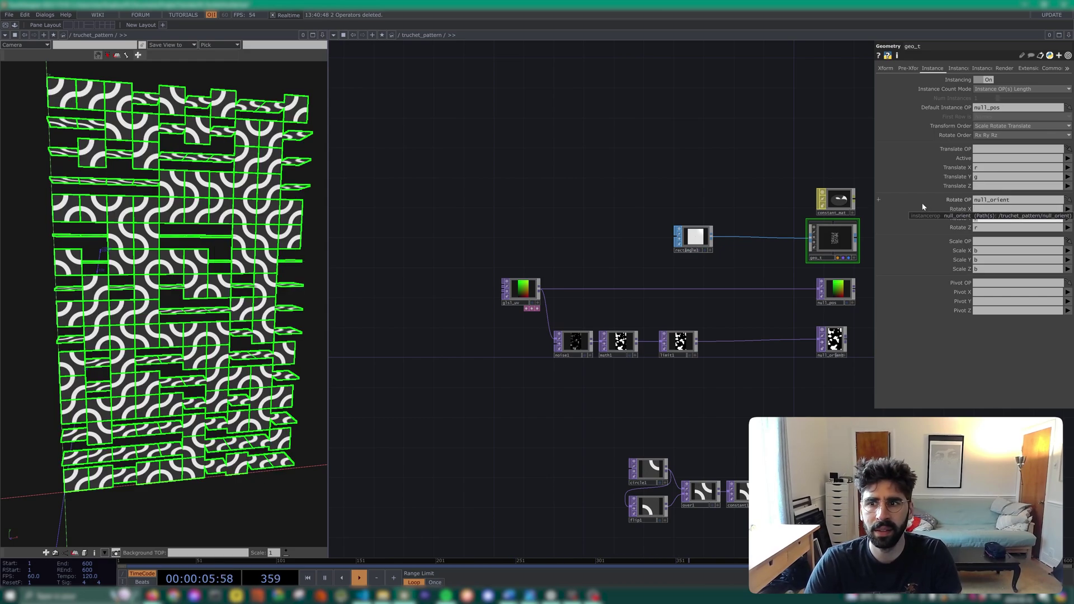
key(BackSpace)
key(Return)
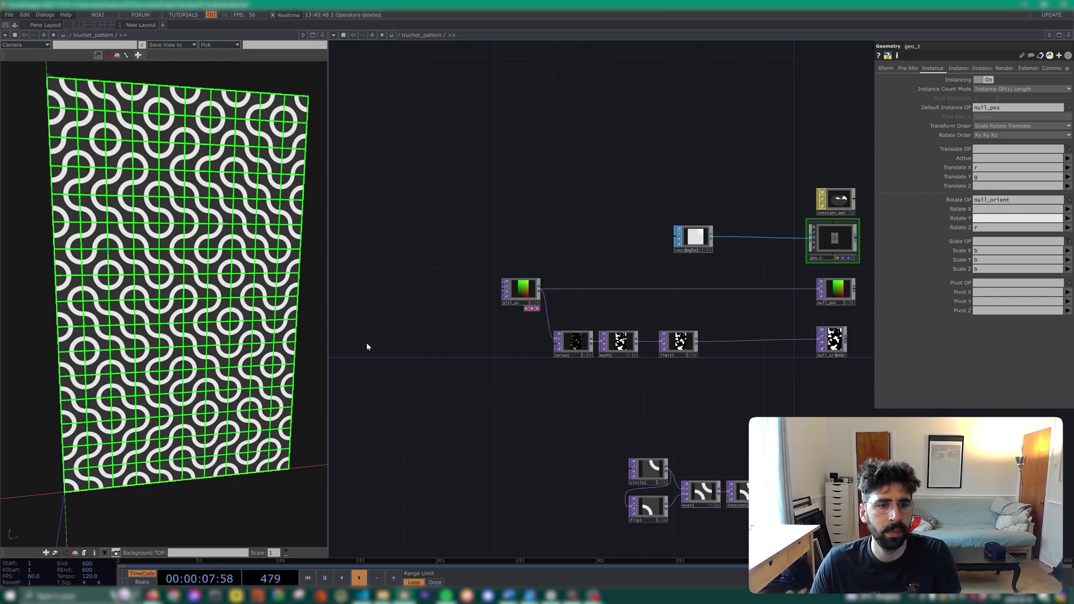
Move math1 and limit1 farther away from noise1 in the orientation chain, closing the gap between them.
drag(198, 331, 203, 316)
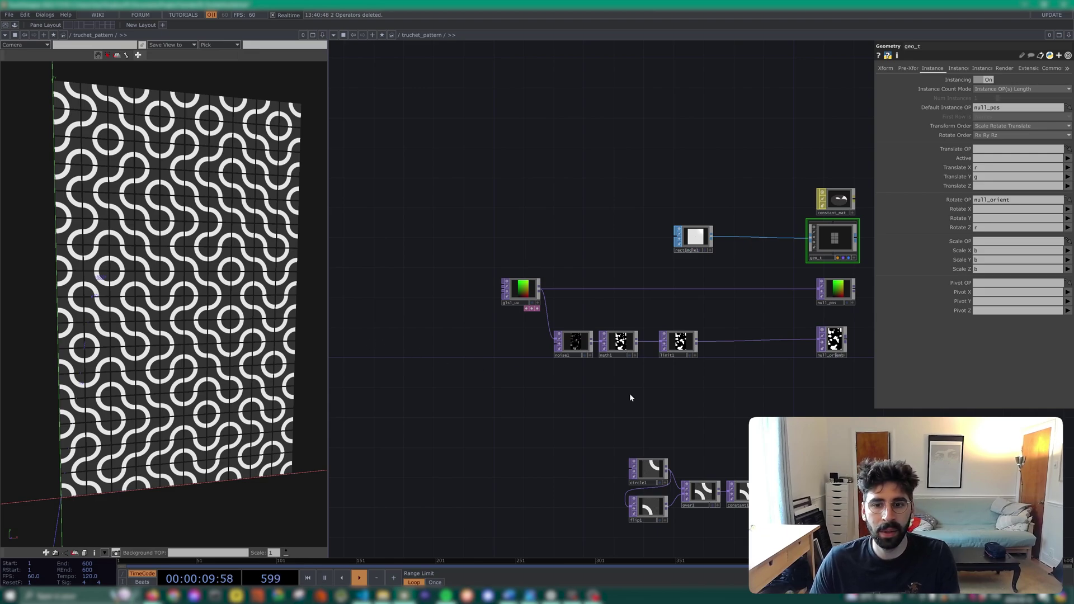
scroll(199, 310, up, 2)
drag(198, 296, 202, 311)
drag(229, 262, 196, 272)
mouse_move(196, 272)
right_down()
mouse_move(172, 264)
mouse_move(177, 273)
right_up()
right_drag(729, 390, 621, 346)
drag(610, 348, 693, 347)
click(701, 347)
scroll(693, 346, up, 3)
scroll(578, 358, up, 2)
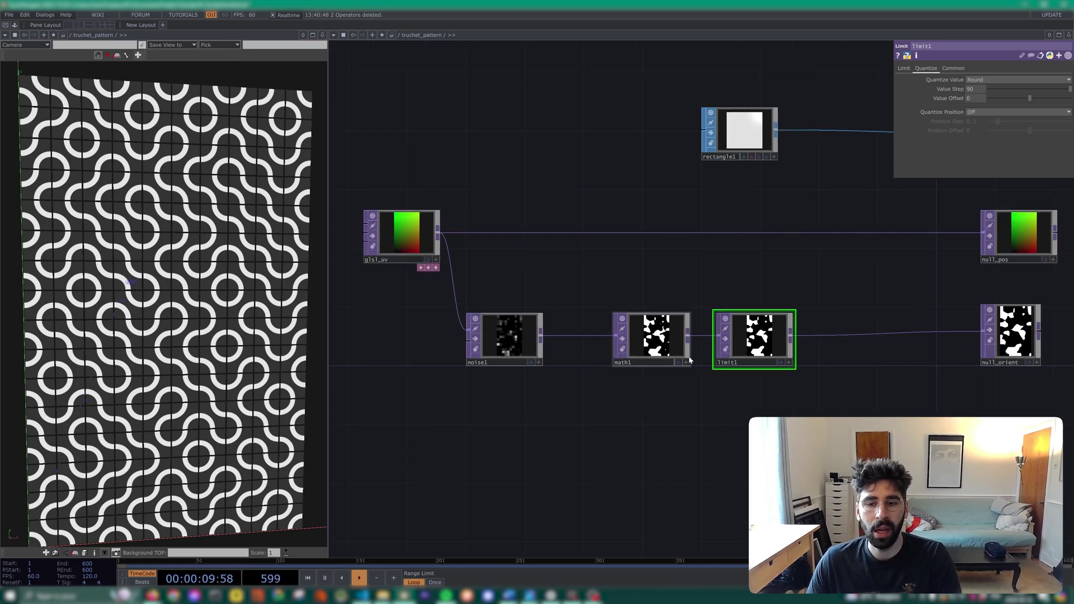
drag(794, 424, 713, 316)
drag(576, 402, 455, 309)
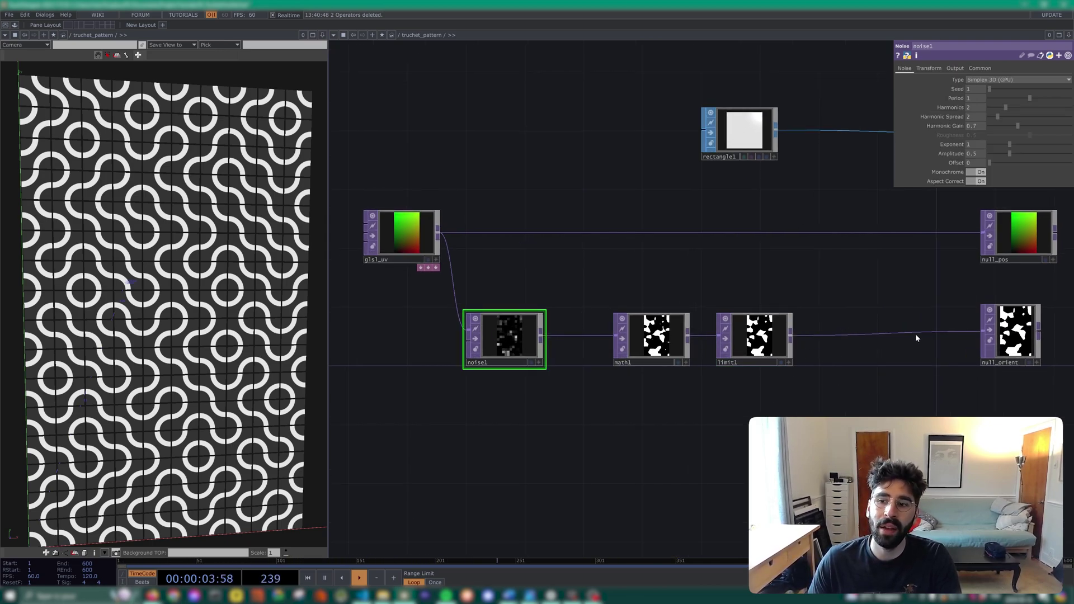
Add a Ramp TOP below noise1 and connect noise1's output to its input.
key(Tab)
text(ramp)
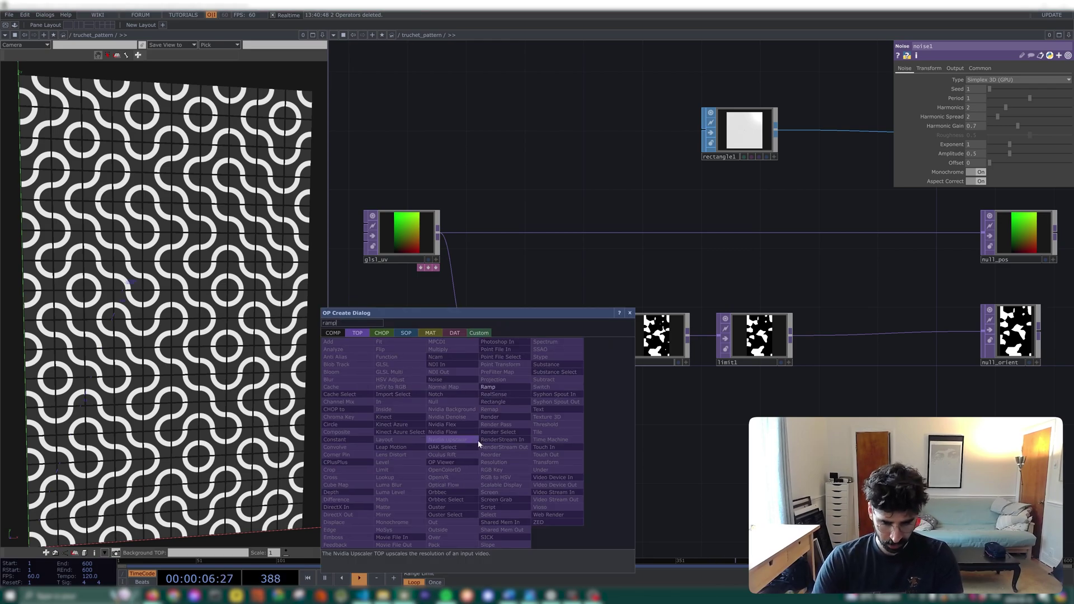
key(Return)
click(477, 442)
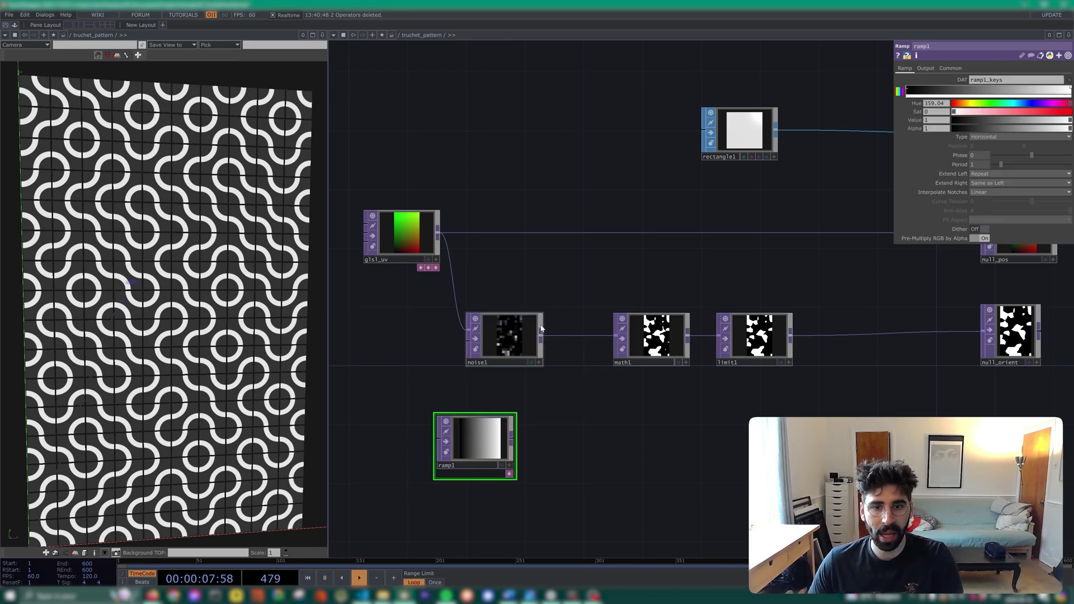
click(442, 439)
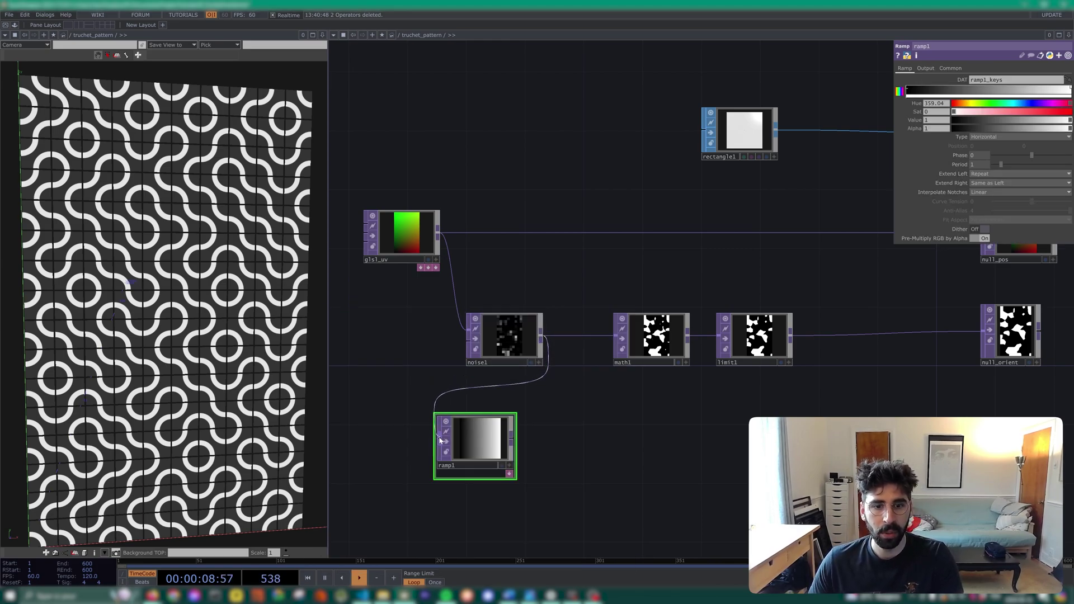
Set ramp1's Combine with Input to Set Resolution Only, feed it into math1, and place it directly below noise1.
click(925, 67)
click(985, 81)
click(987, 97)
drag(549, 398, 591, 325)
drag(560, 361, 637, 266)
drag(516, 385, 542, 333)
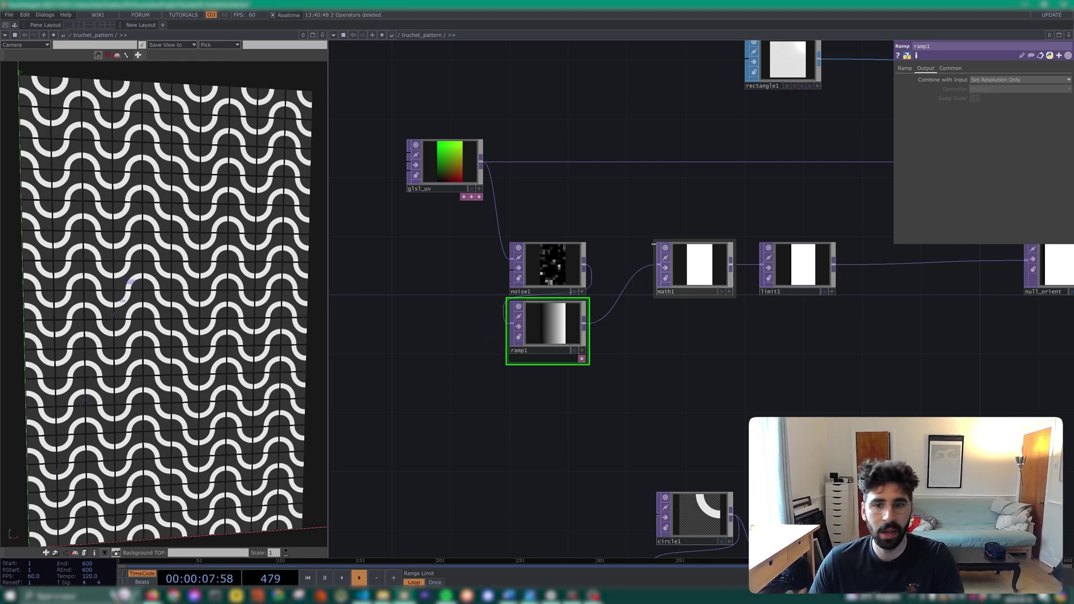
Add an Add TOP that combines noise1 and ramp1, and feed its output into math1.
right_click(585, 268)
text(add)
key(Return)
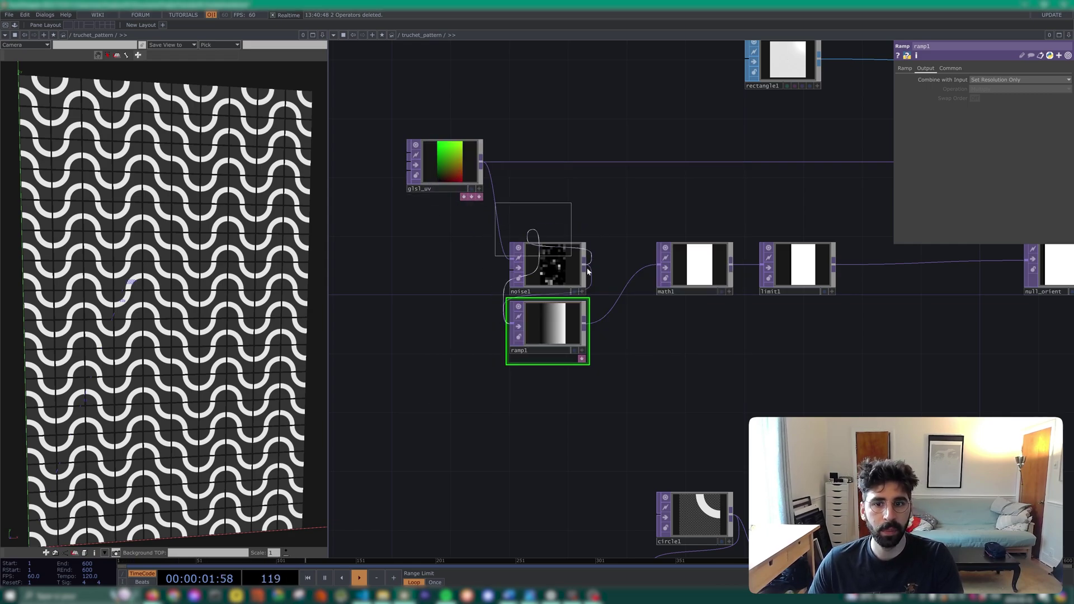
click(632, 296)
drag(564, 288, 509, 323)
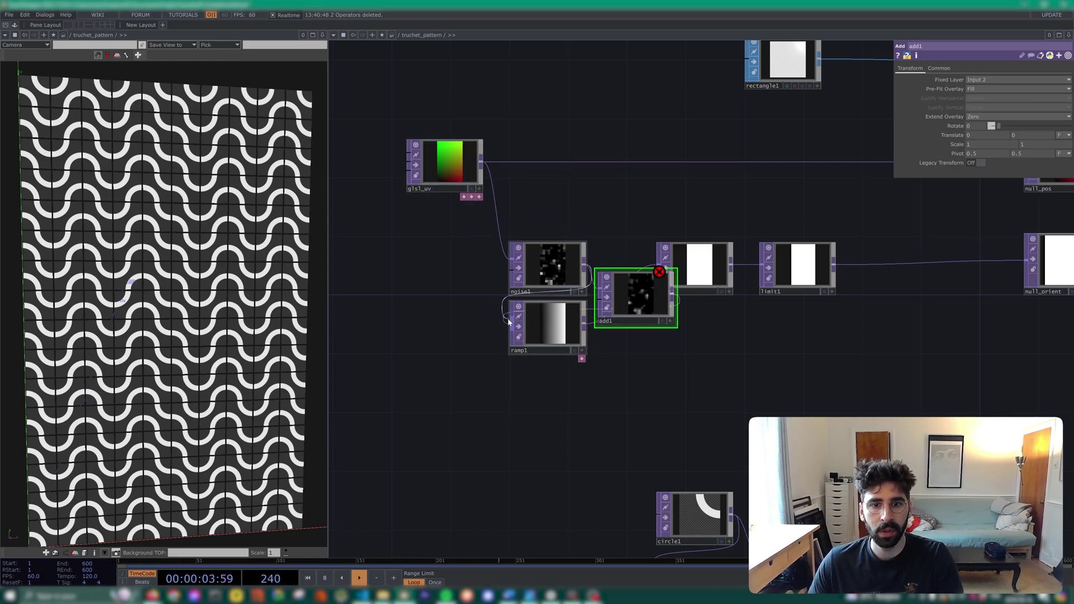
drag(584, 322, 600, 299)
drag(673, 295, 659, 267)
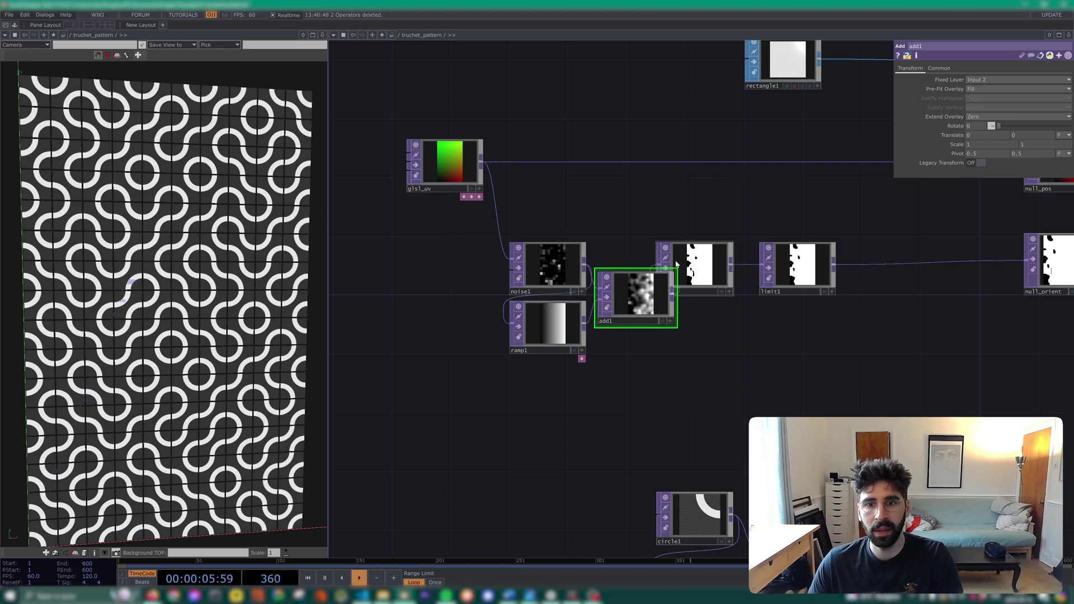
Spread out math1, limit1, add1 and noise1 so that the orientation chain no longer overlaps.
right_drag(787, 302, 711, 256)
drag(711, 258, 829, 258)
drag(643, 311, 719, 296)
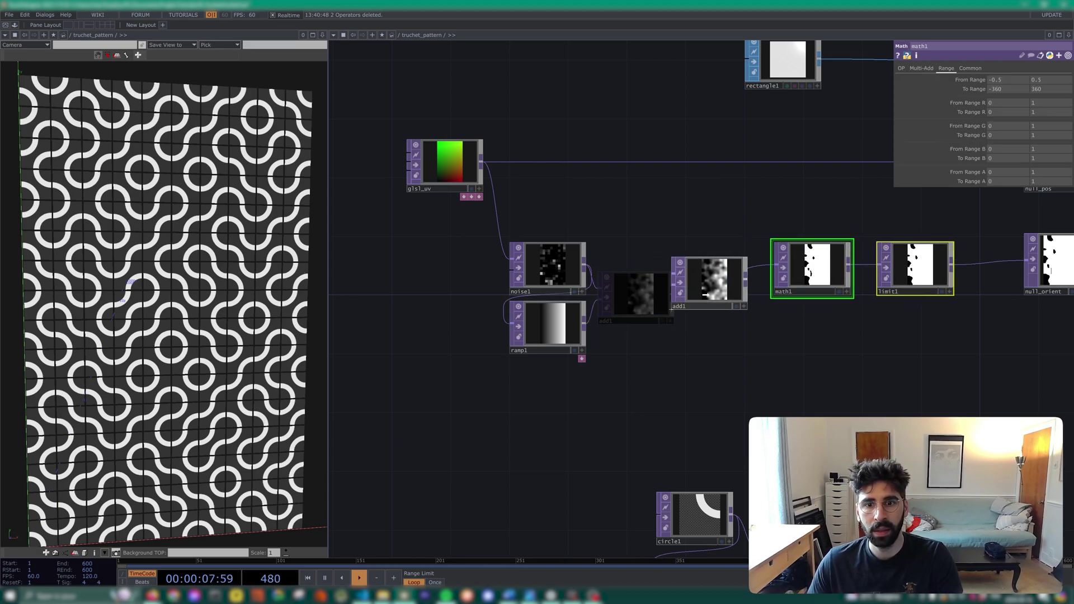
drag(551, 263, 551, 249)
Try a resolution of 30 by 36 on glsl_uv for a denser tile grid.
scroll(219, 290, down, 2)
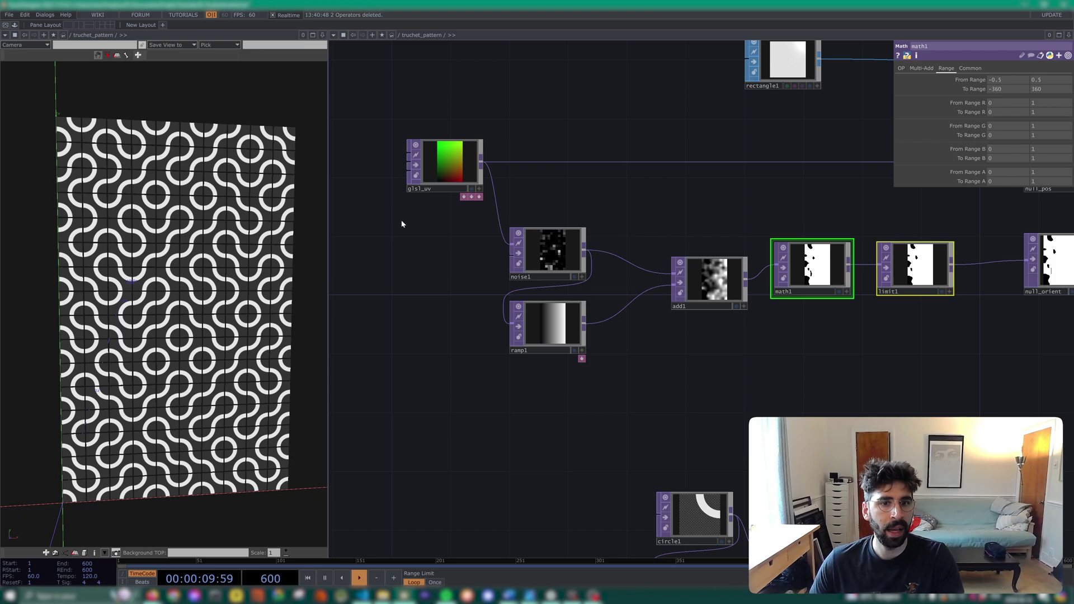
click(446, 163)
click(1045, 68)
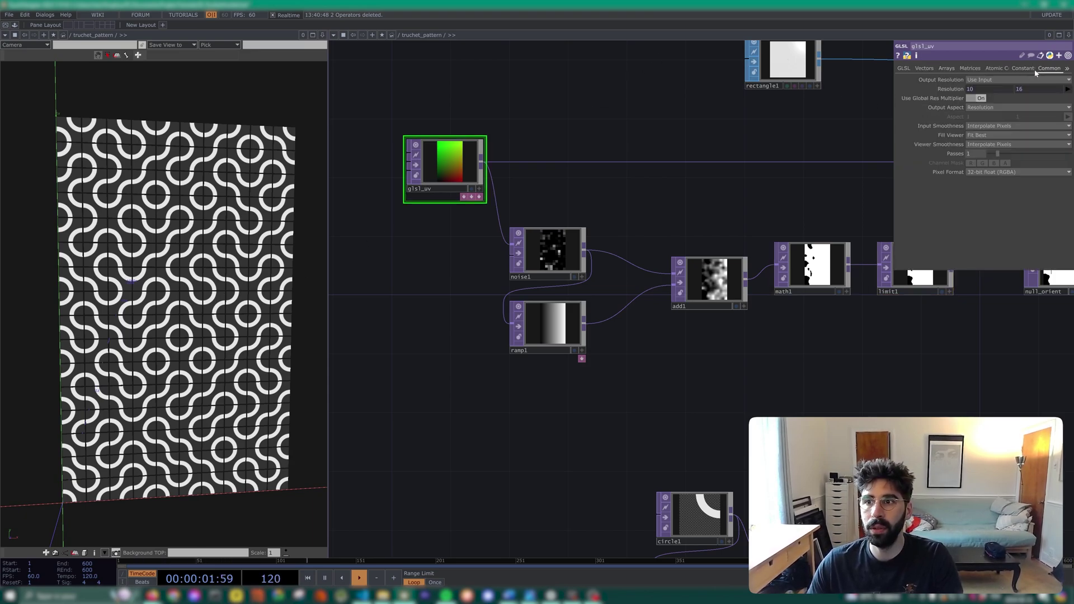
middle_drag(964, 90, 982, 82)
right_drag(247, 326, 199, 318)
scroll(192, 319, down, 1)
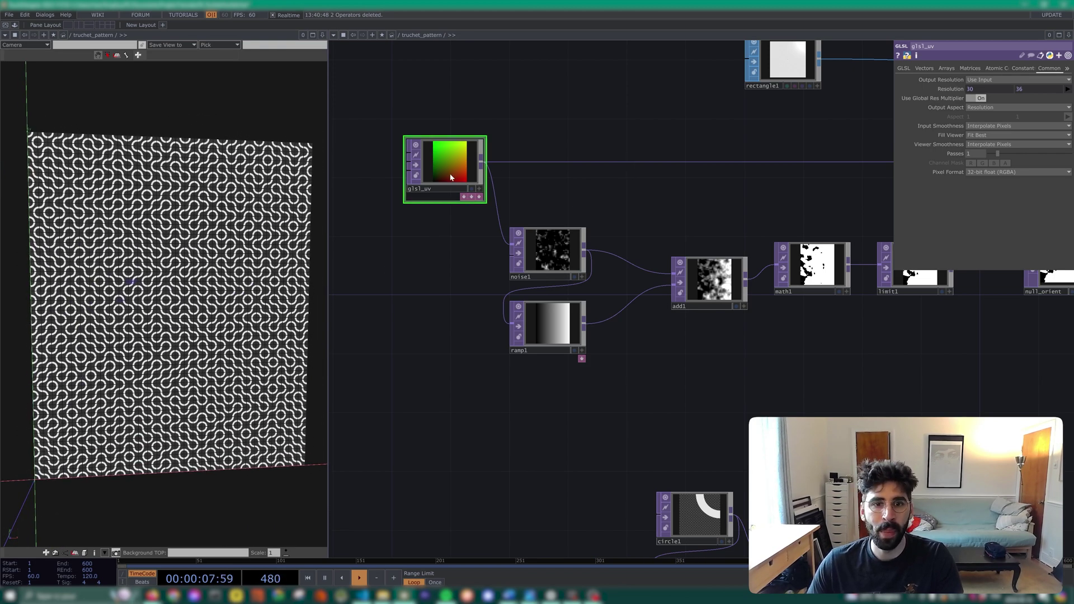
Reveal the glsl1_pixel shader, open it in the external editor, change the pscale numerator to 1 and save.
click(473, 197)
click(458, 246)
scroll(449, 247, up, 5)
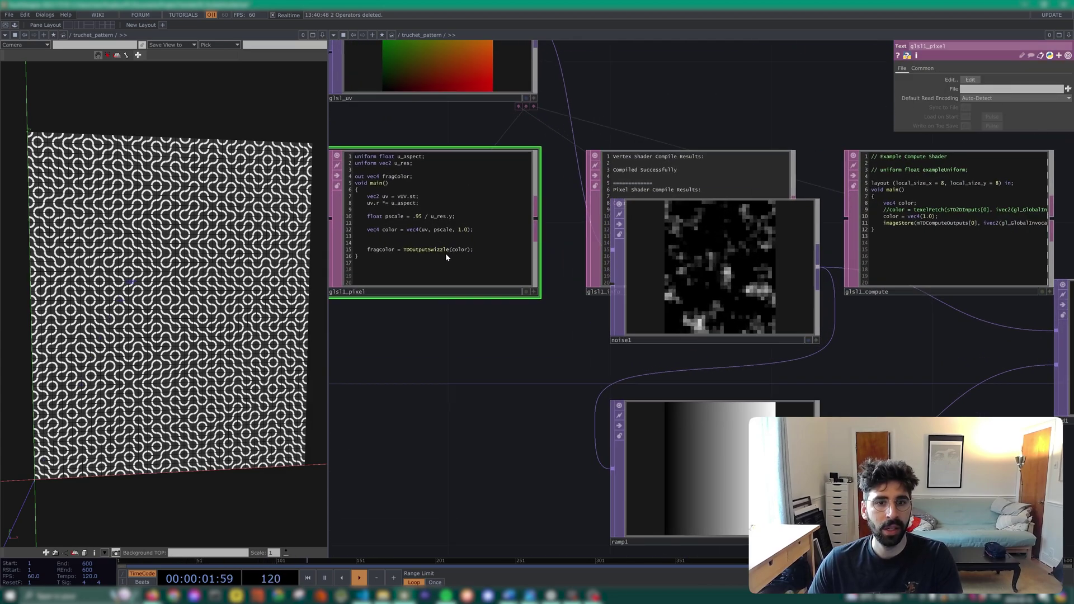
key(ctrl+e)
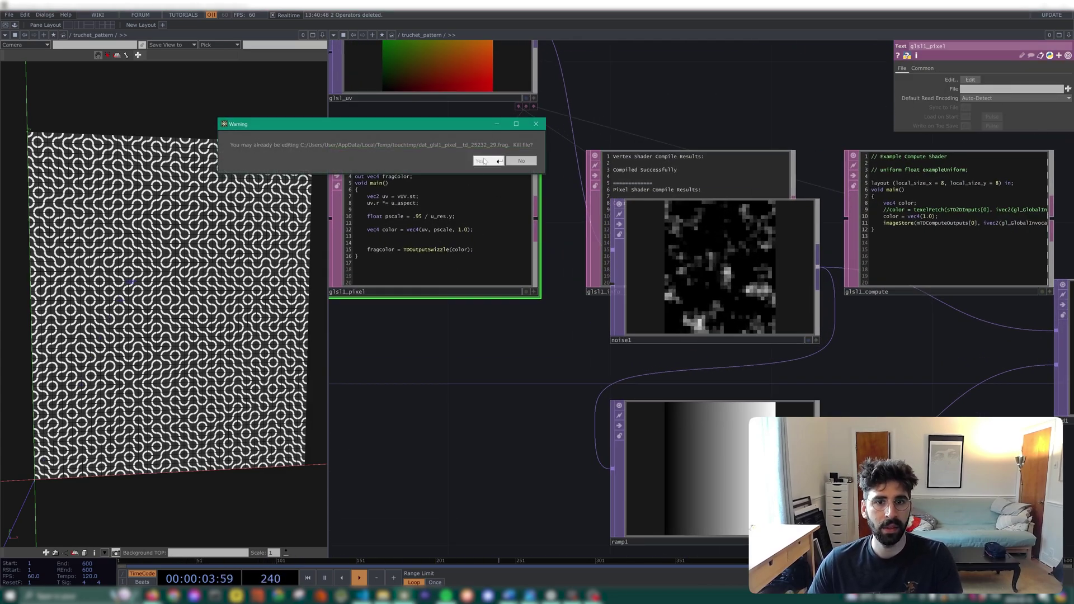
click(497, 160)
key(BackSpace)
key(BackSpace)
key(BackSpace)
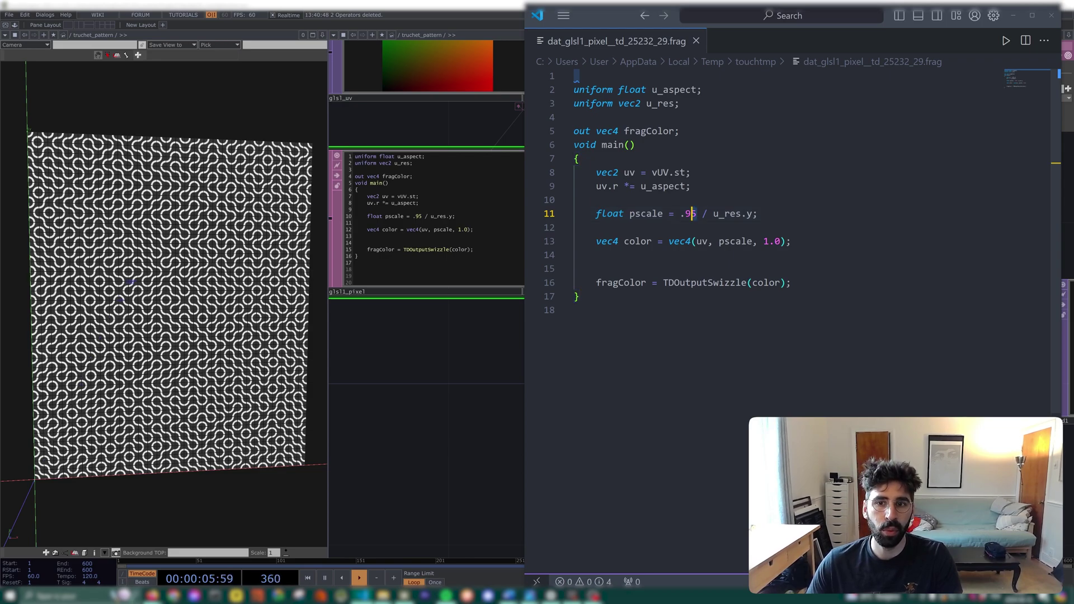
text(1)
key(ctrl+s)
Set the glsl_uv resolution to 16 by 9, and swap it to 9 by 16.
middle_drag(129, 323, 192, 392)
middle_drag(194, 328, 216, 320)
drag(216, 320, 233, 318)
drag(504, 329, 568, 290)
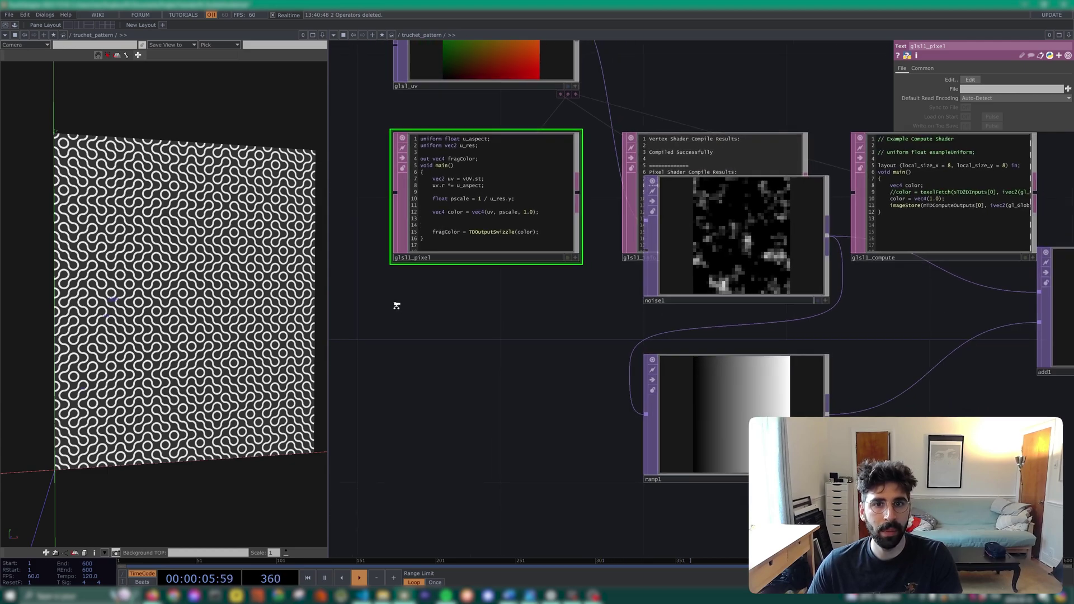
scroll(396, 304, down, 3)
click(504, 161)
click(979, 91)
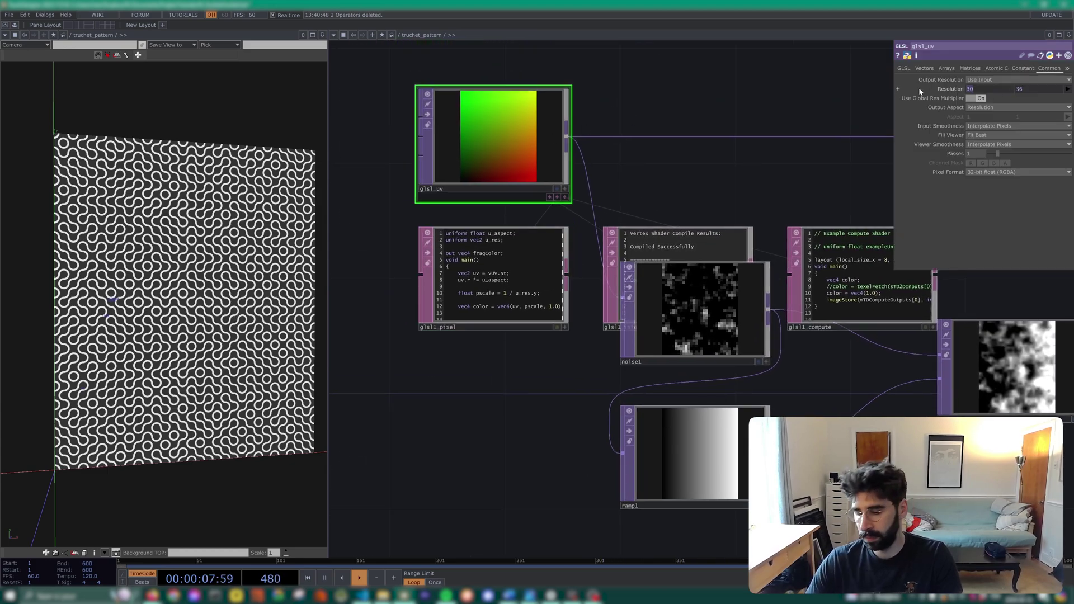
text(16)
key(Tab)
text(9)
key(Return)
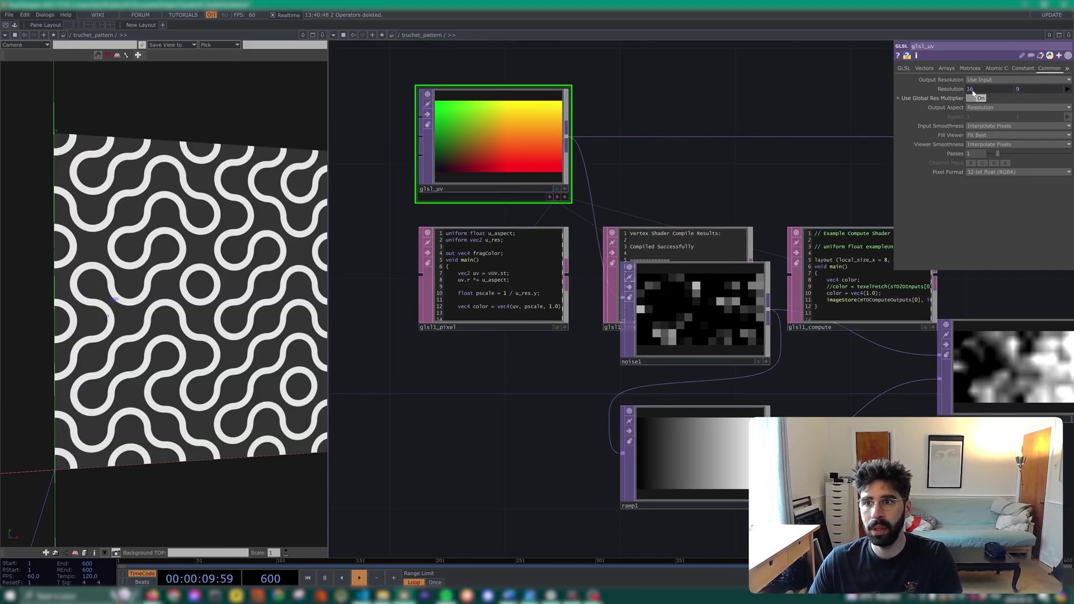
text(6)
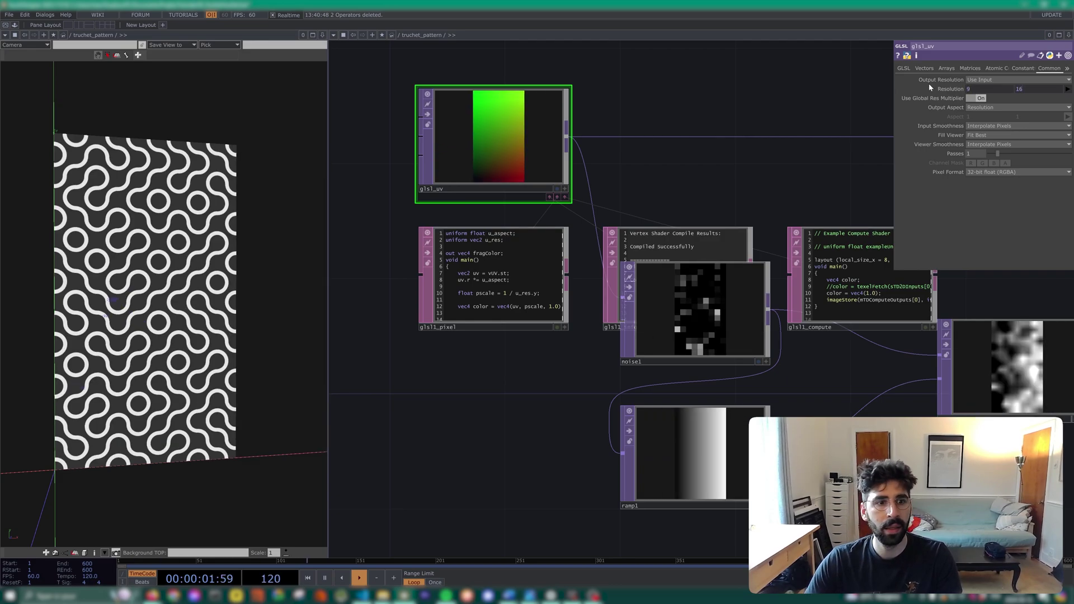
Collapse the three docked shader DATs beneath glsl_uv.
click(694, 453)
scroll(709, 352, down, 6)
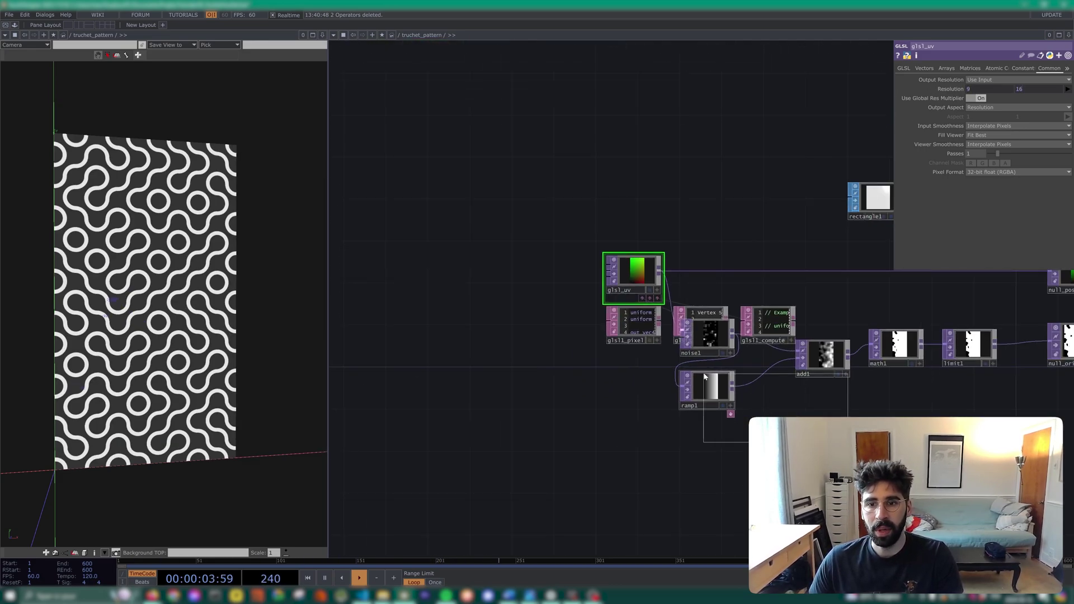
scroll(648, 314, up, 3)
click(647, 291)
click(654, 292)
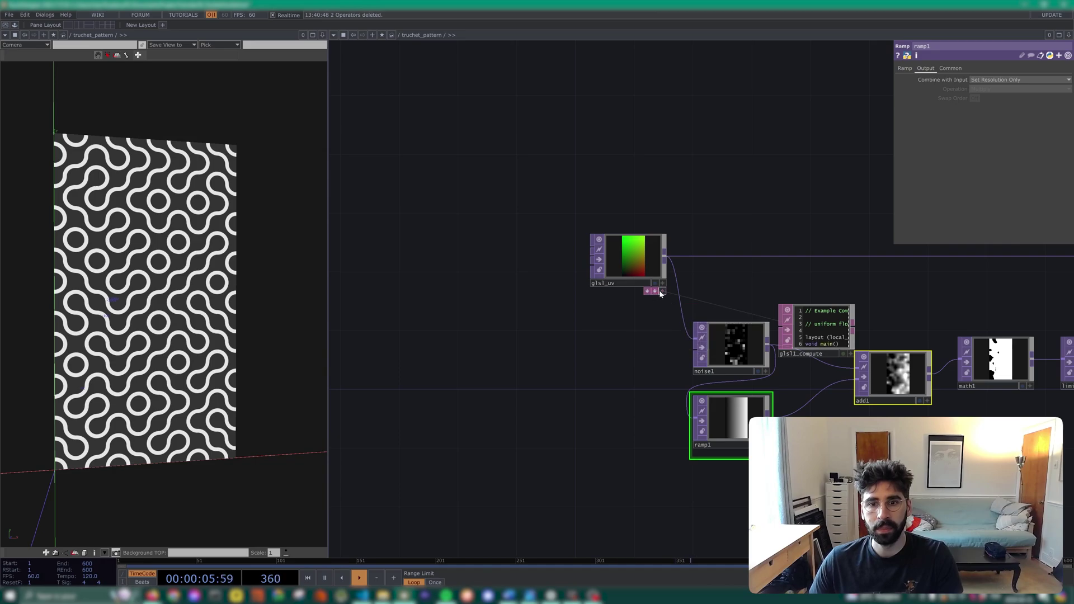
click(662, 291)
Move null_texture farther from constant1 and insert an Edge TOP between them.
scroll(629, 324, down, 3)
drag(701, 403, 537, 347)
scroll(631, 460, up, 3)
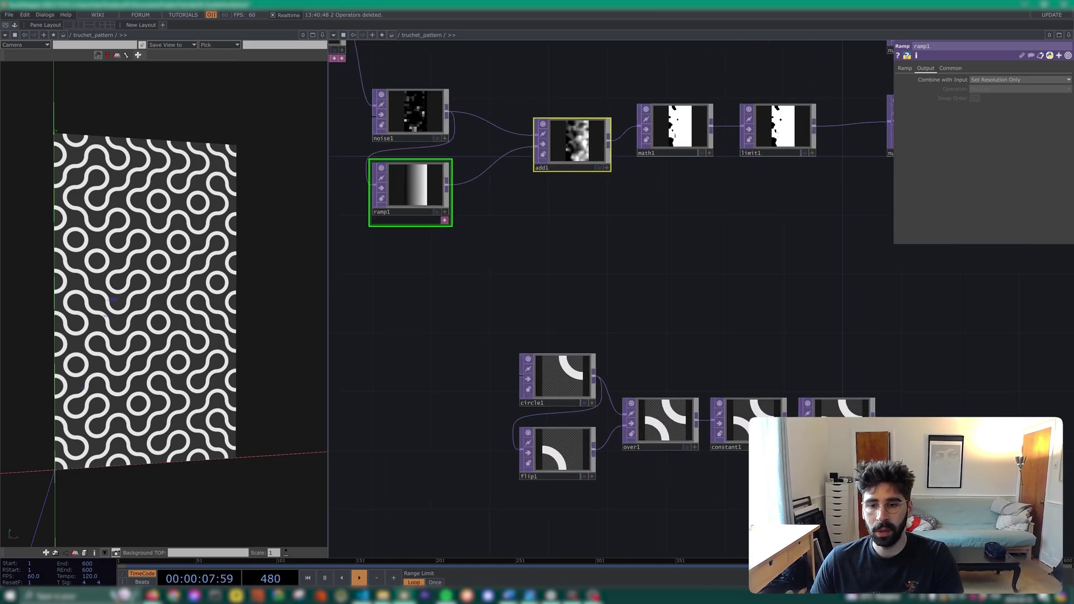
drag(635, 462, 426, 424)
drag(650, 391, 782, 390)
click(577, 383)
text(ed)
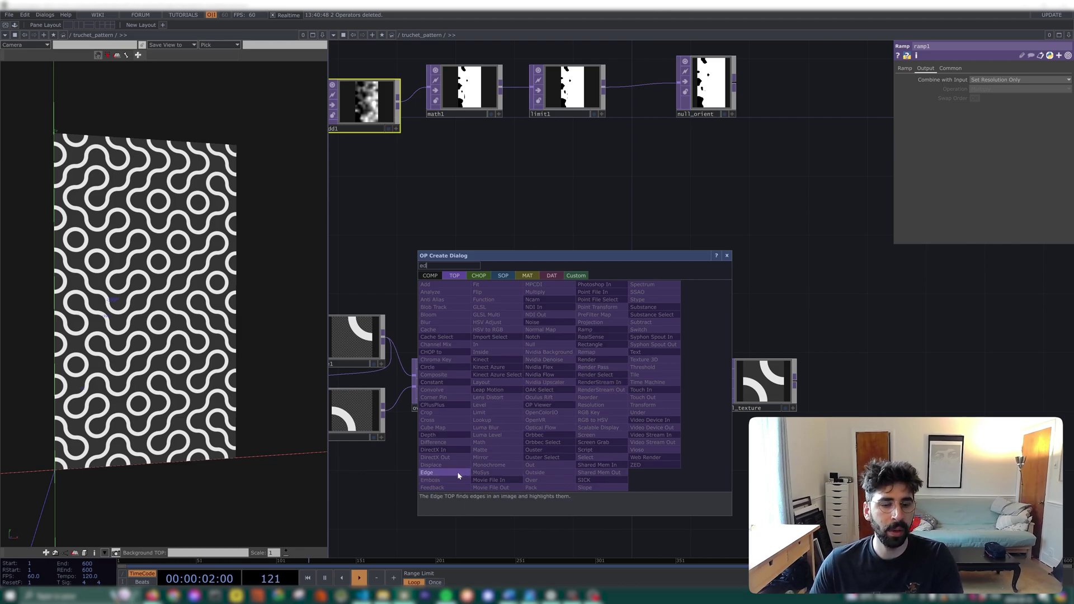
click(457, 476)
click(644, 382)
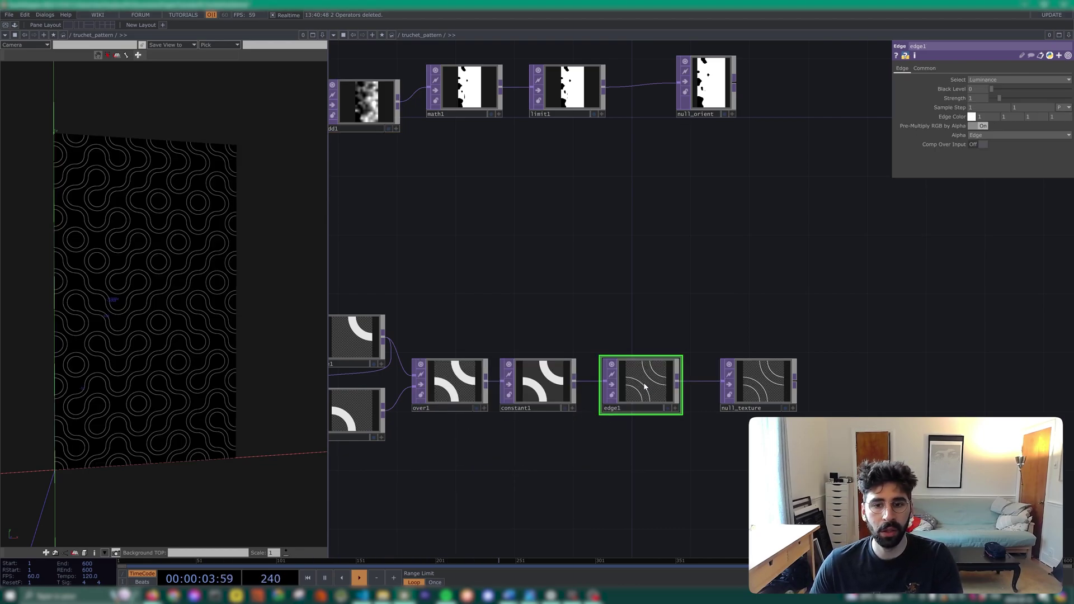
Set edge1's edge color to dark grey at 0.1 and turn on Comp Over Input.
click(973, 117)
click(975, 135)
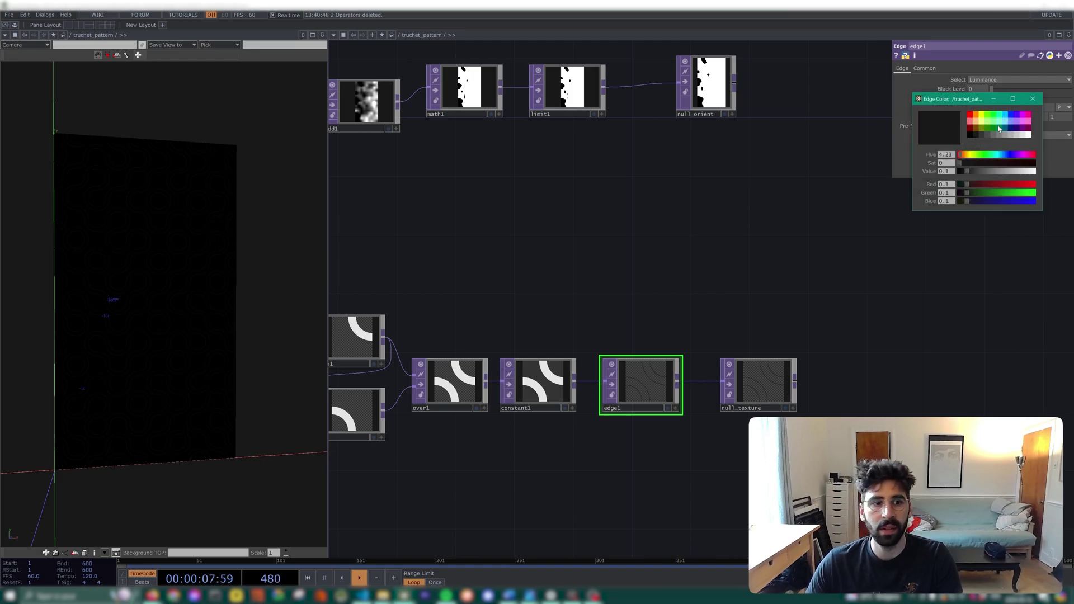
click(1032, 99)
click(983, 144)
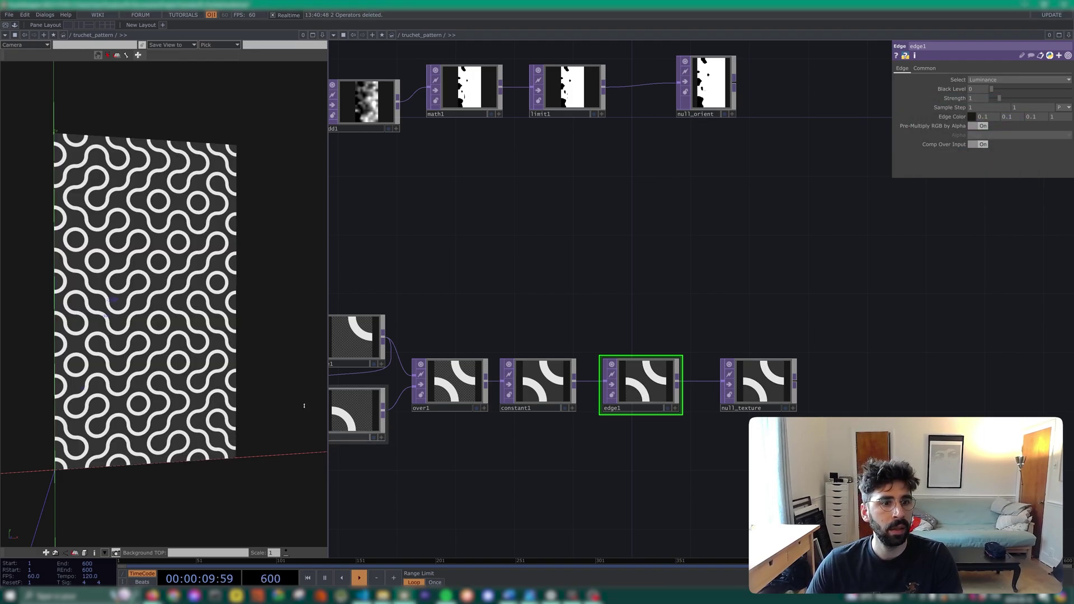
Set edge1's Sample Step to 3 and inspect the outline thickness on the tile pattern.
scroll(179, 382, up, 8)
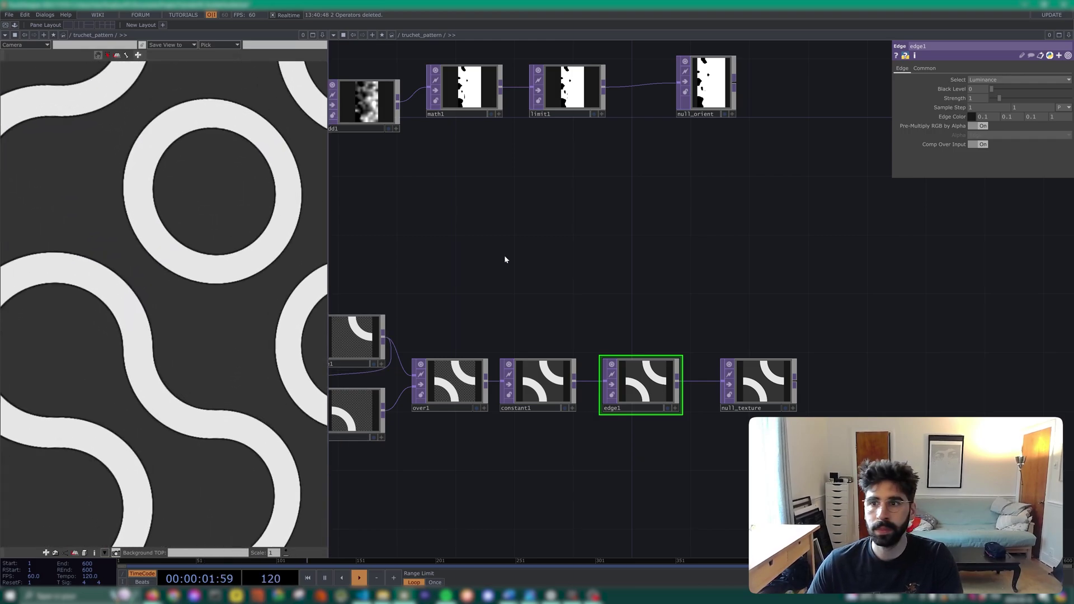
middle_drag(950, 101, 970, 101)
scroll(200, 372, down, 10)
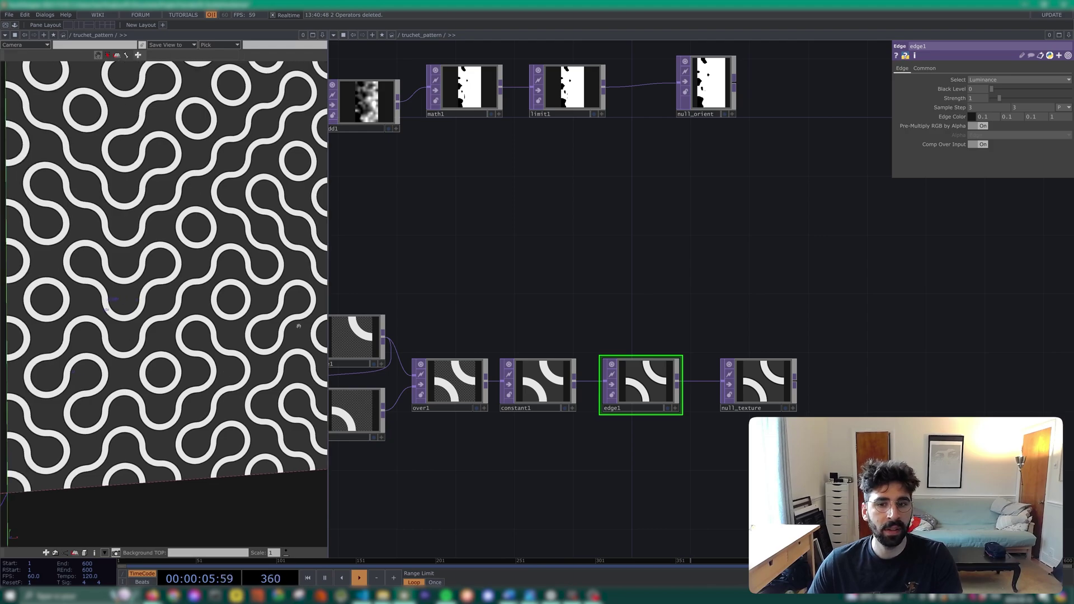
scroll(618, 400, up, 5)
scroll(563, 382, down, 2)
scroll(167, 297, down, 8)
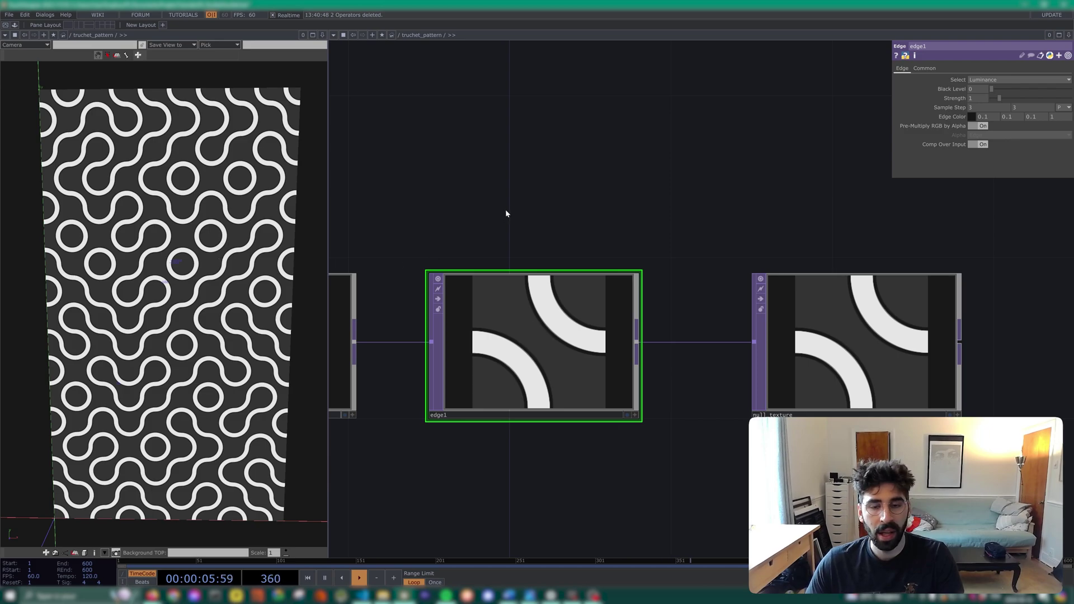
Review the complete network, from rectangle1 and the instanced geometry to the position and noise chains.
scroll(506, 211, down, 8)
drag(606, 220, 697, 395)
scroll(645, 297, down, 5)
drag(653, 286, 747, 339)
click(660, 181)
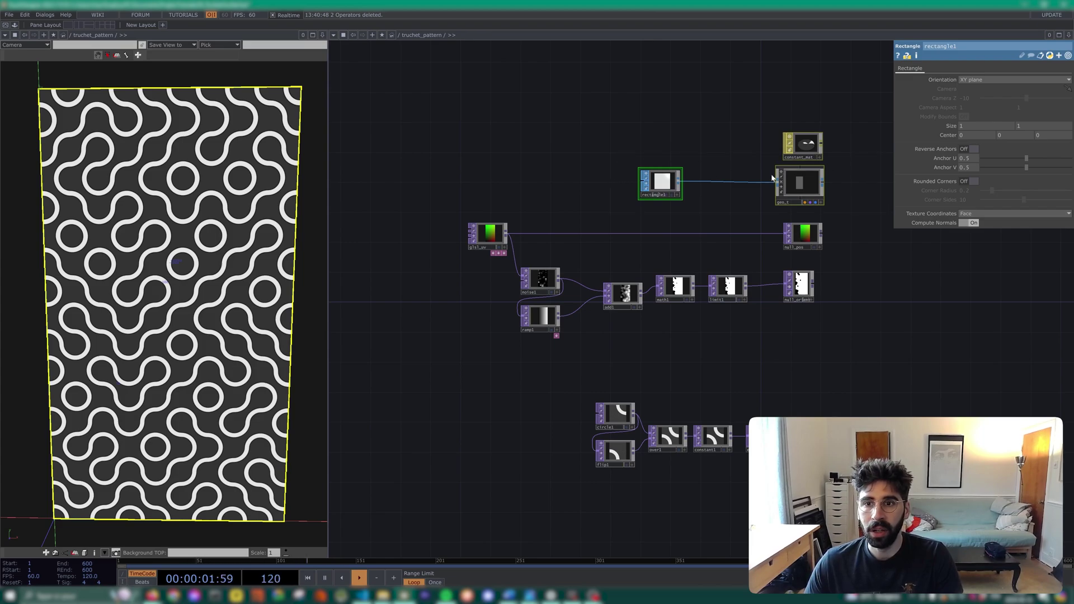
drag(851, 259, 706, 244)
drag(851, 322, 518, 283)
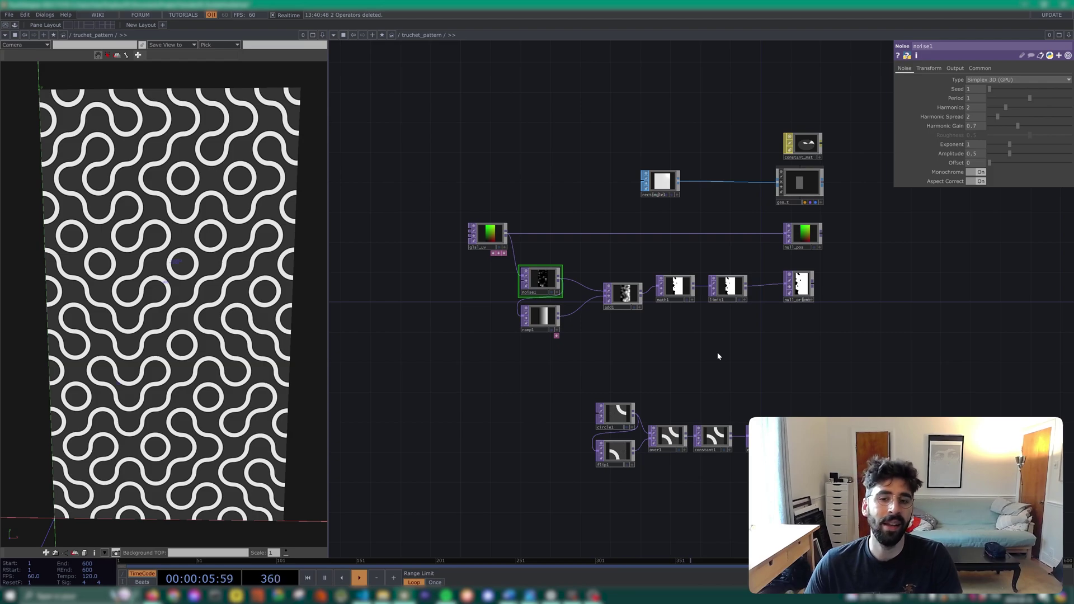